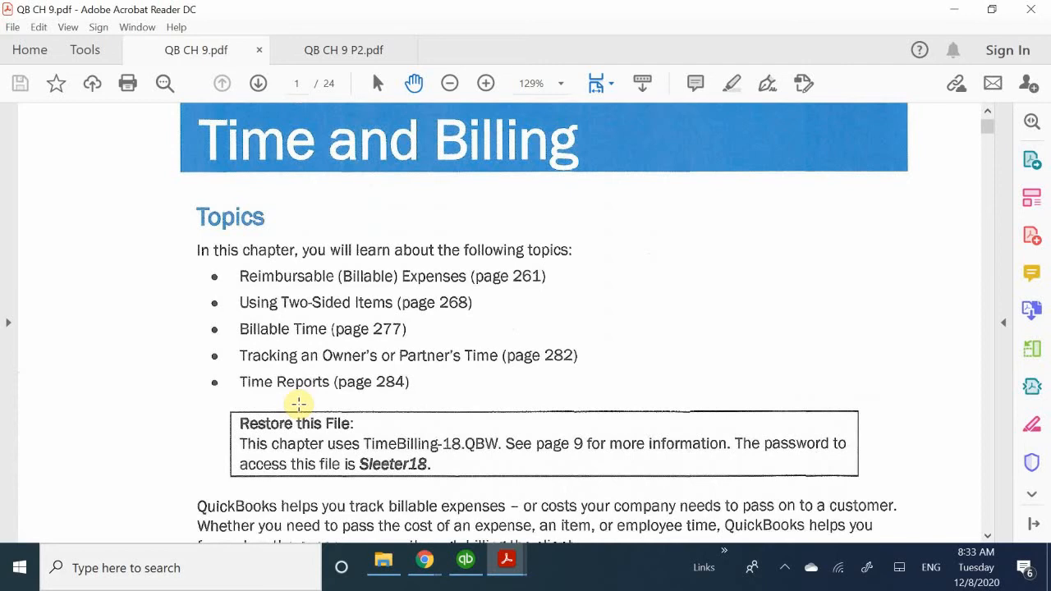
Read the chapter's Reimbursable (Billable) Expenses section, including the eligible account types, Figure 9-1 and the note on Income accounts.
scroll(298, 403, "down", 6)
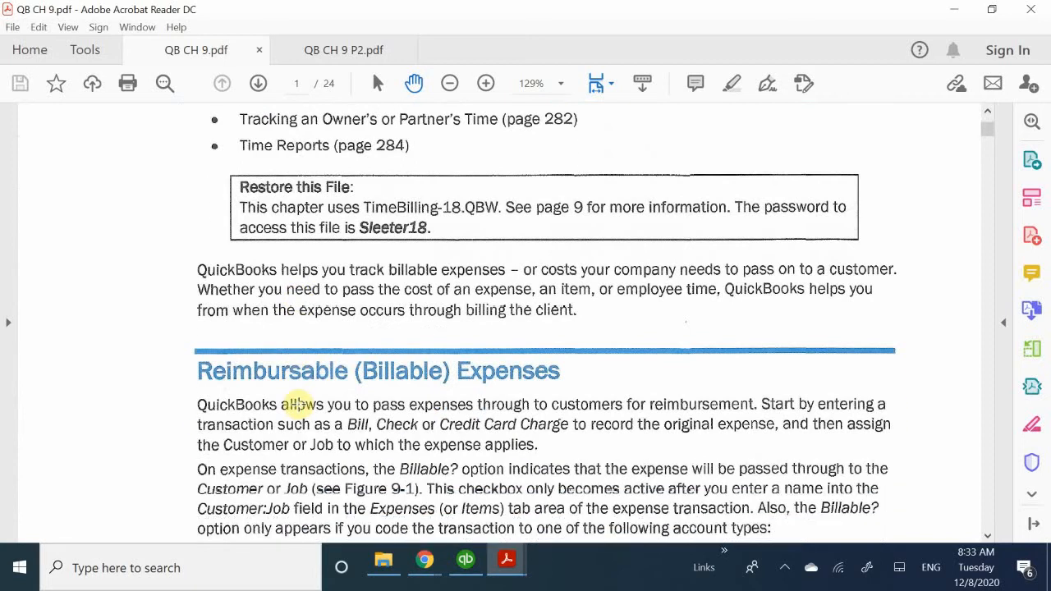
scroll(296, 406, "down", 1)
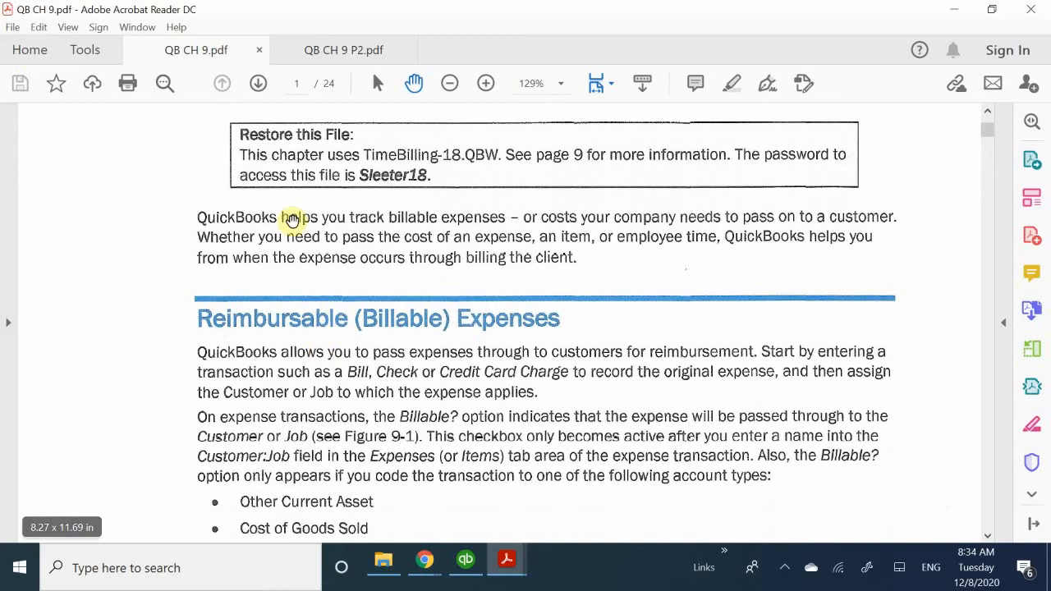
scroll(390, 321, "down", 3)
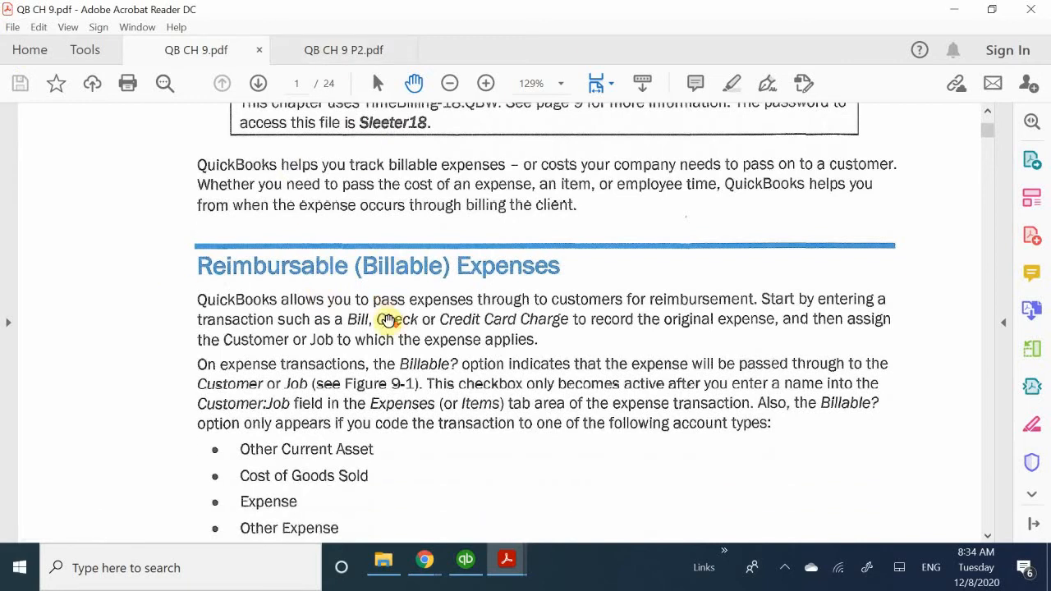
scroll(425, 272, "down", 1)
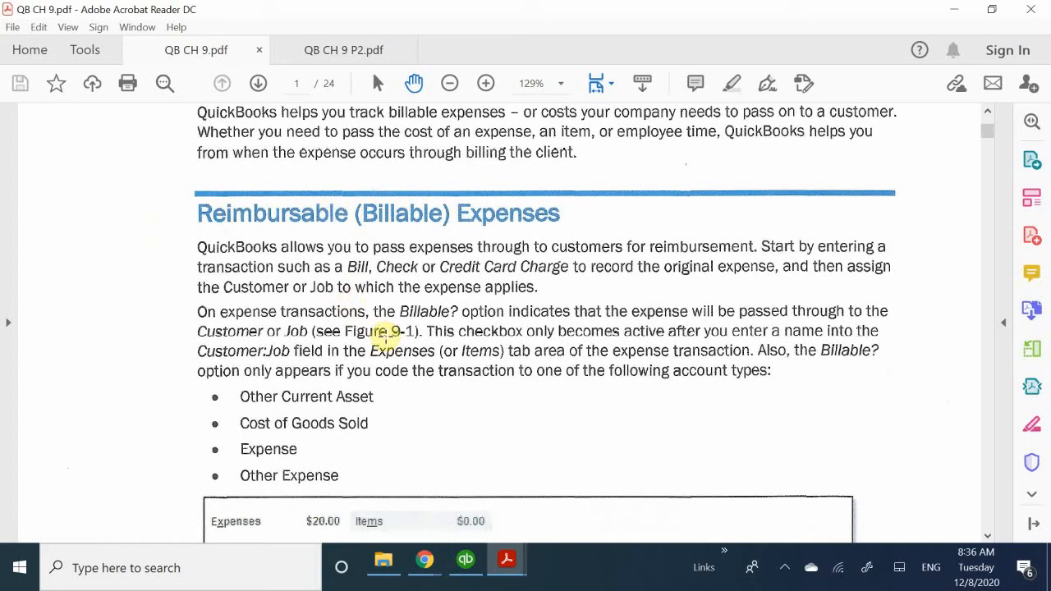
scroll(385, 333, "down", 1)
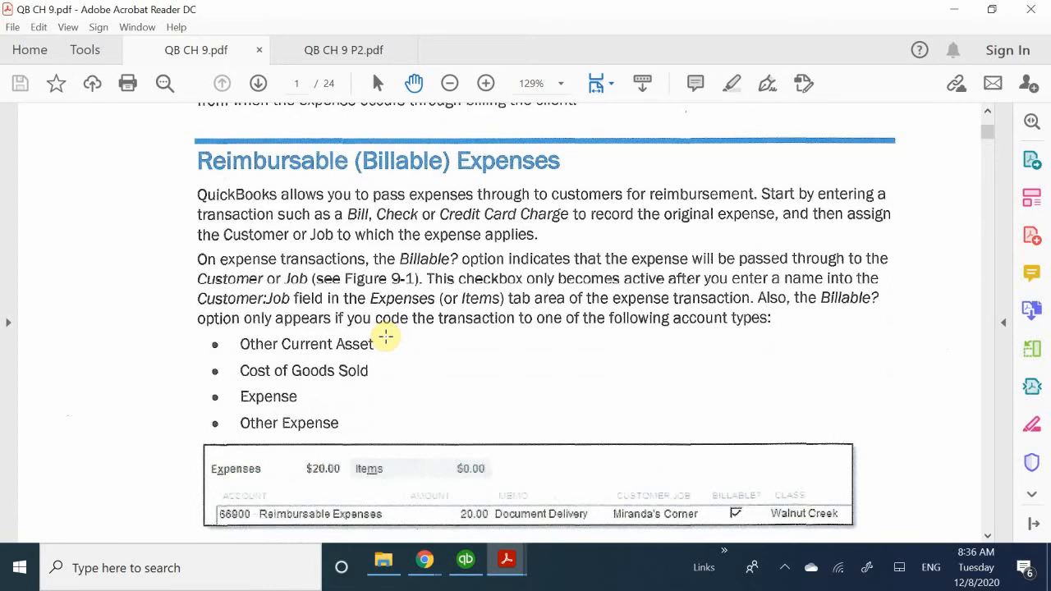
scroll(386, 316, "down", 2)
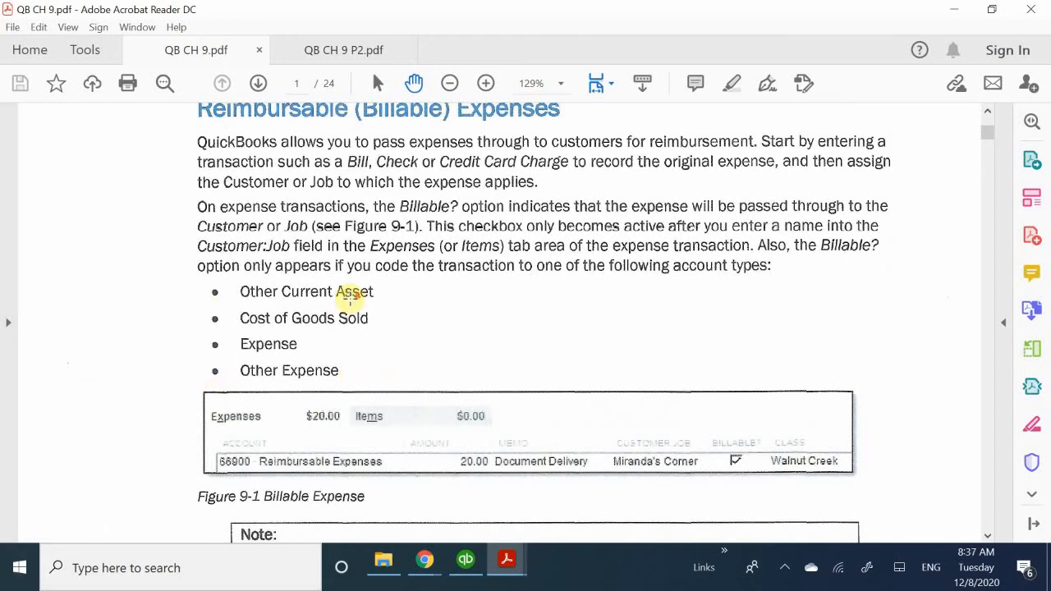
scroll(356, 296, "down", 2)
scroll(356, 297, "down", 2)
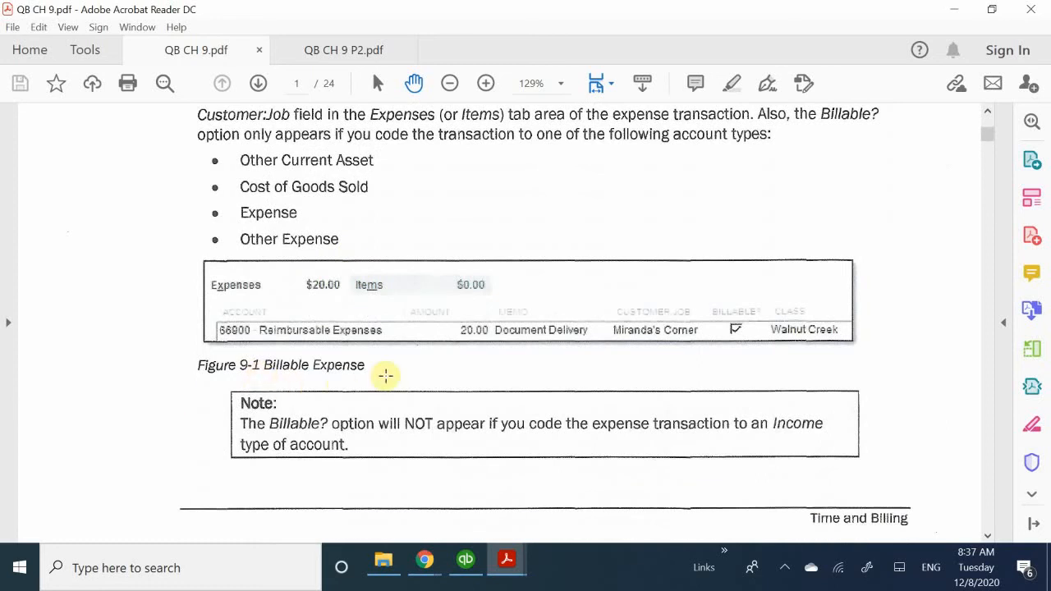
scroll(385, 375, "up", 1)
scroll(385, 375, "down", 10)
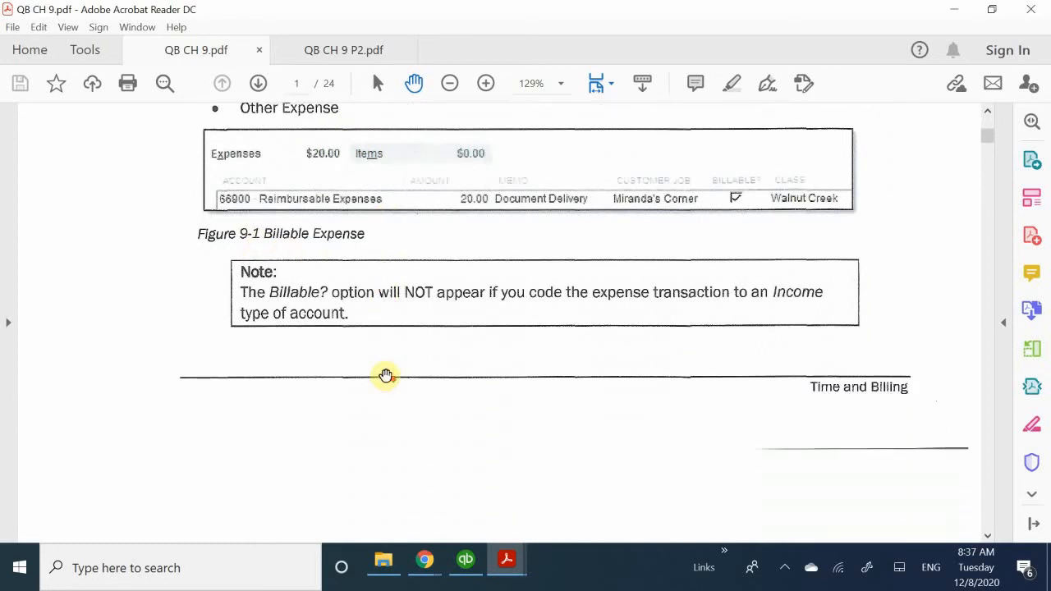
Read page 262 on non-billable expenses, the Time & Expenses preference and the start of the Computer Practice.
scroll(385, 375, "down", 12)
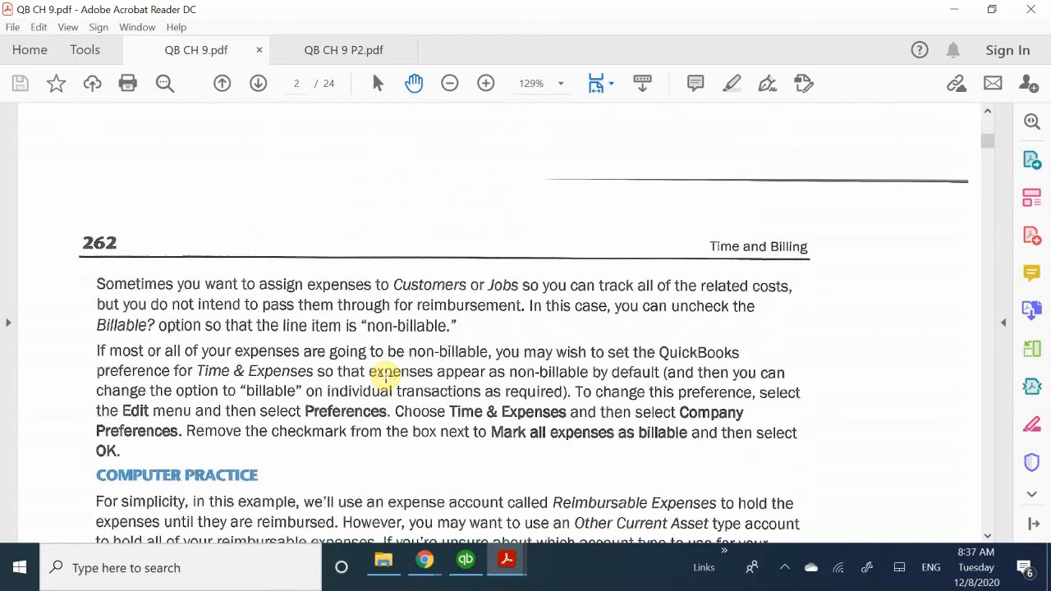
scroll(385, 375, "down", 4)
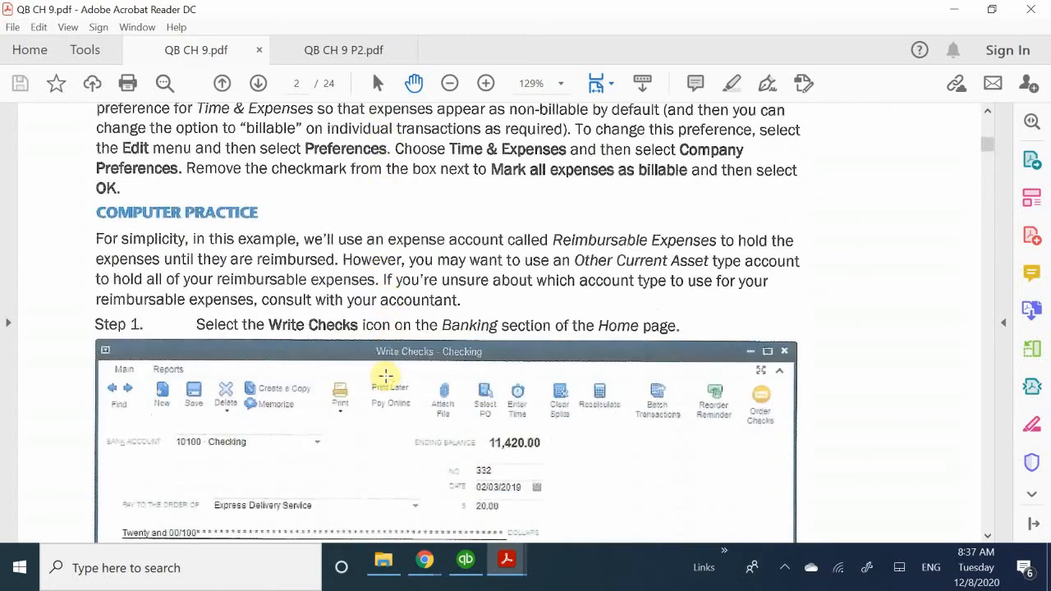
scroll(385, 375, "up", 7)
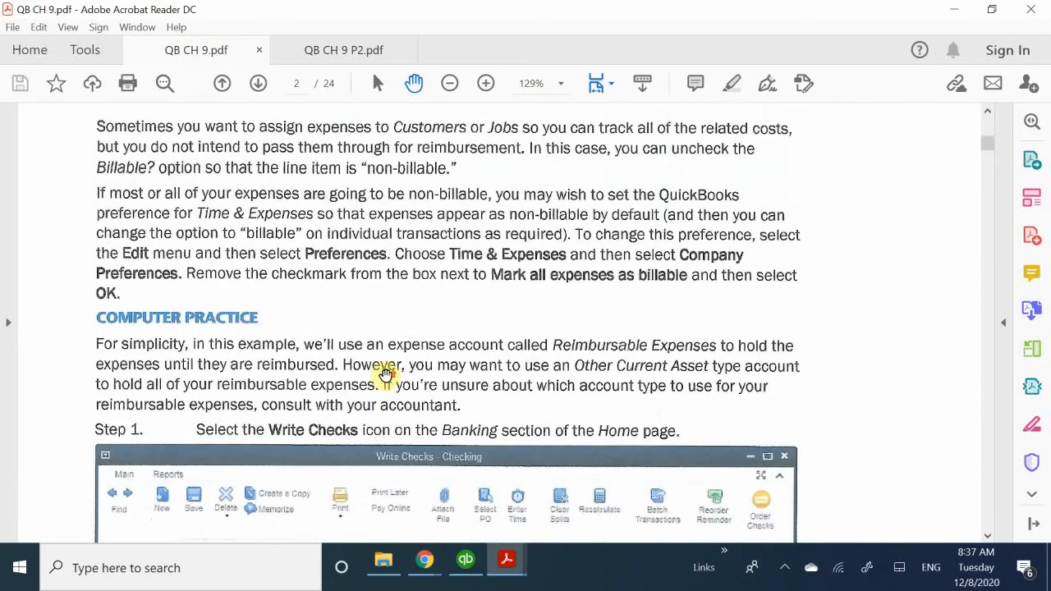
scroll(385, 375, "up", 2)
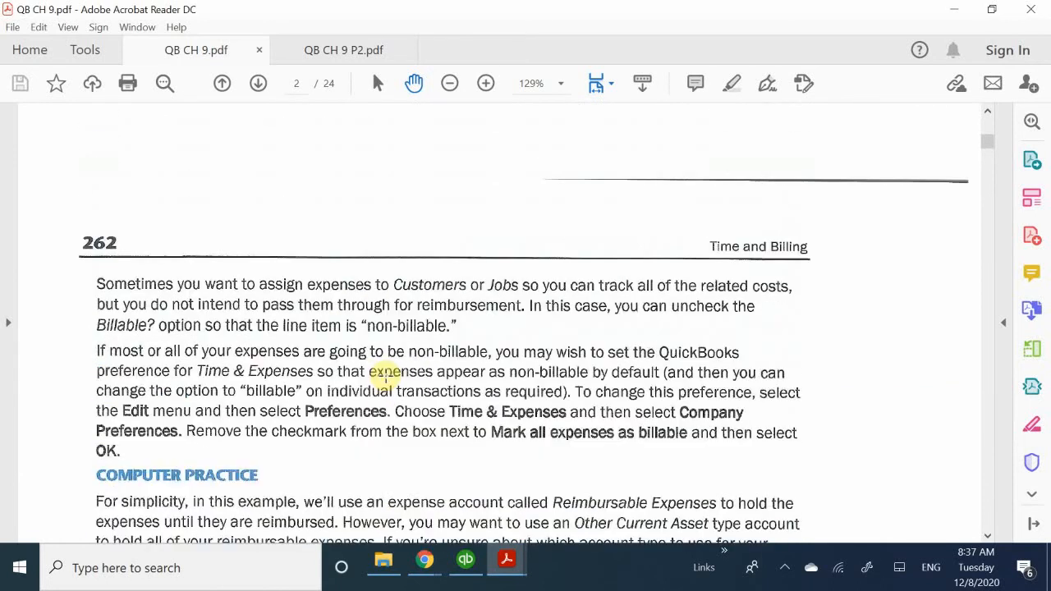
scroll(385, 375, "down", 3)
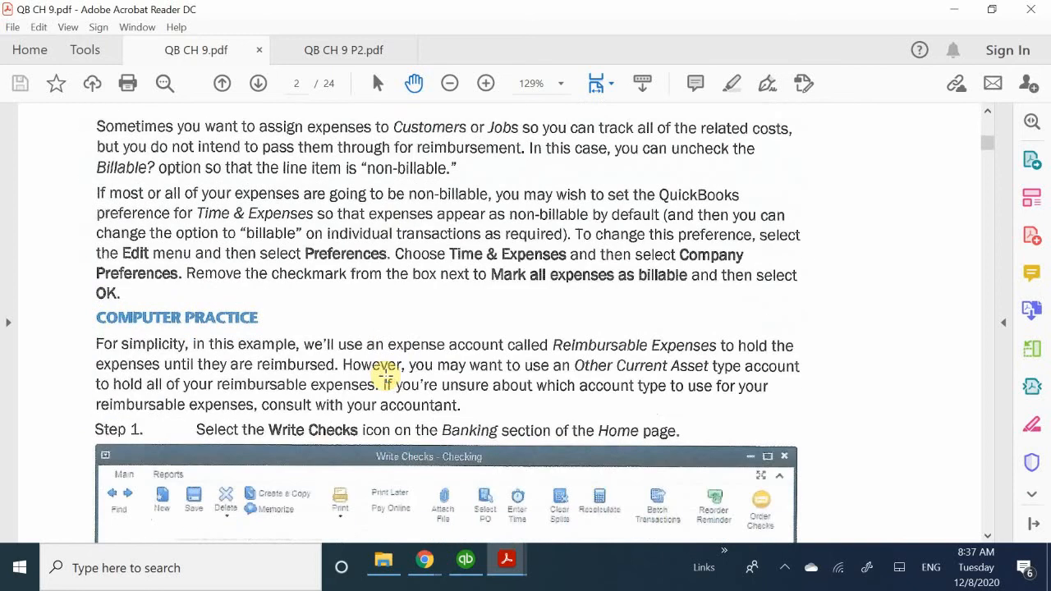
scroll(385, 375, "down", 5)
scroll(385, 376, "down", 4)
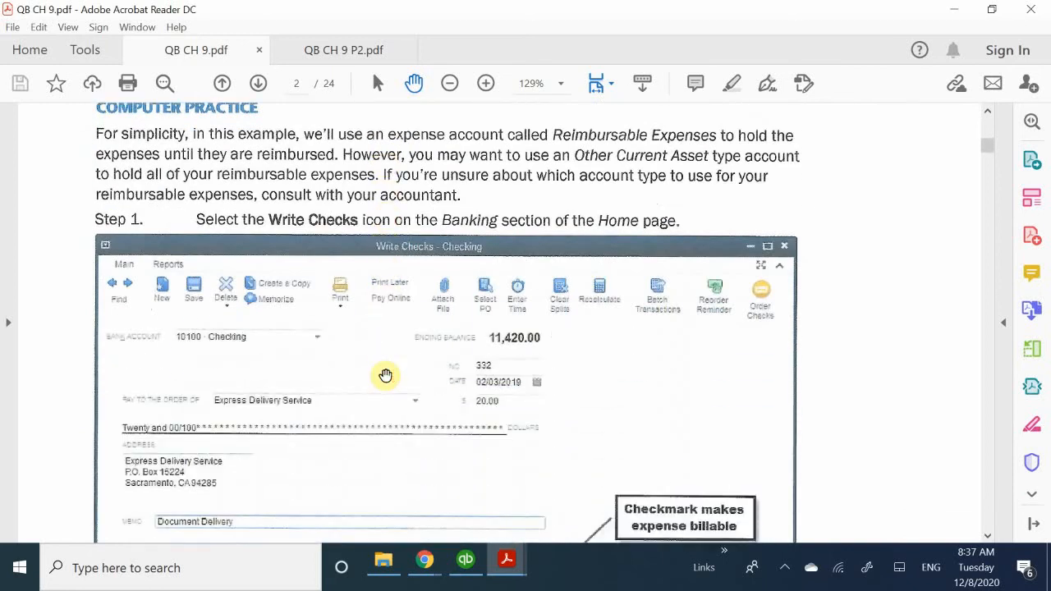
scroll(385, 376, "up", 16)
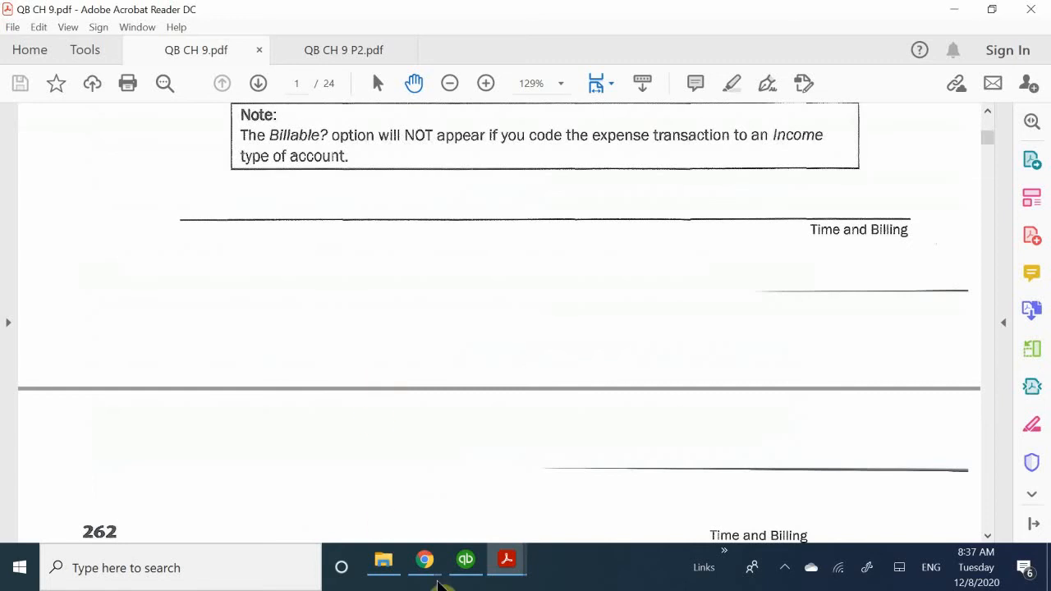
Switch to QuickBooks and review the company preferences for Time & Expenses, closing them without changes.
left_click(465, 565)
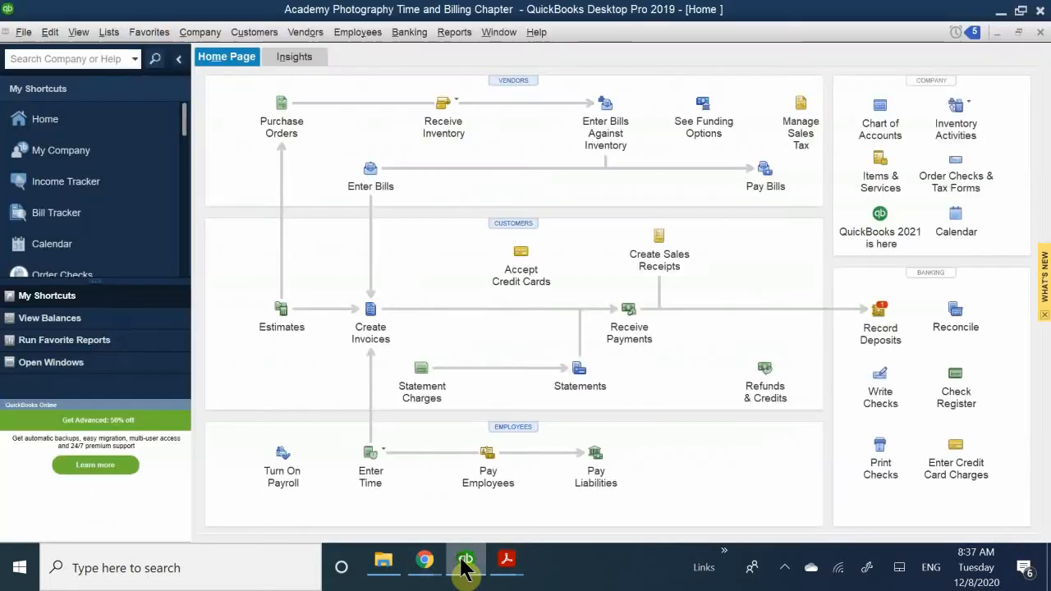
left_click(53, 32)
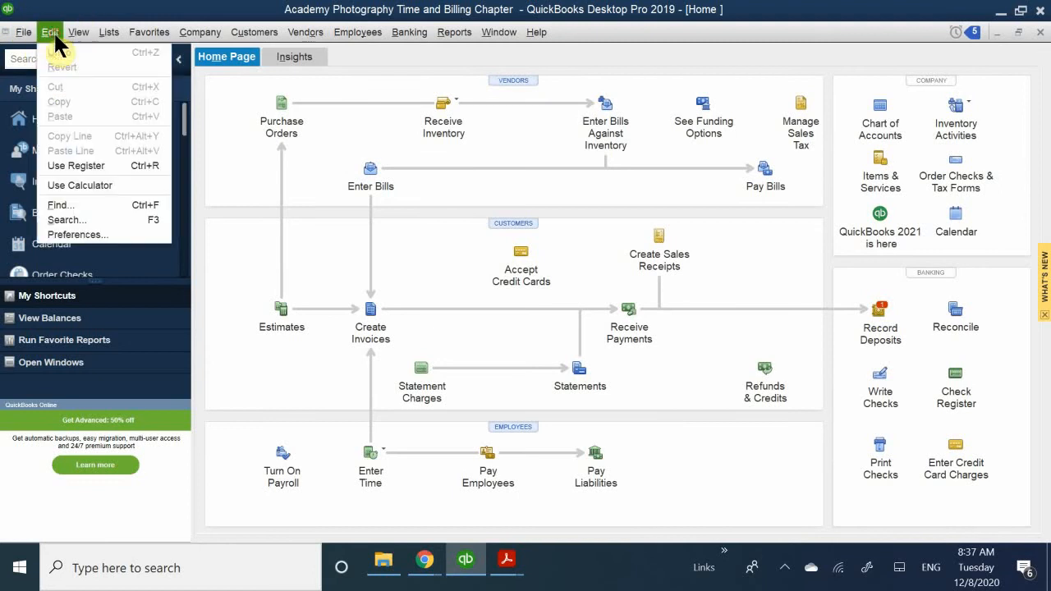
left_click(74, 236)
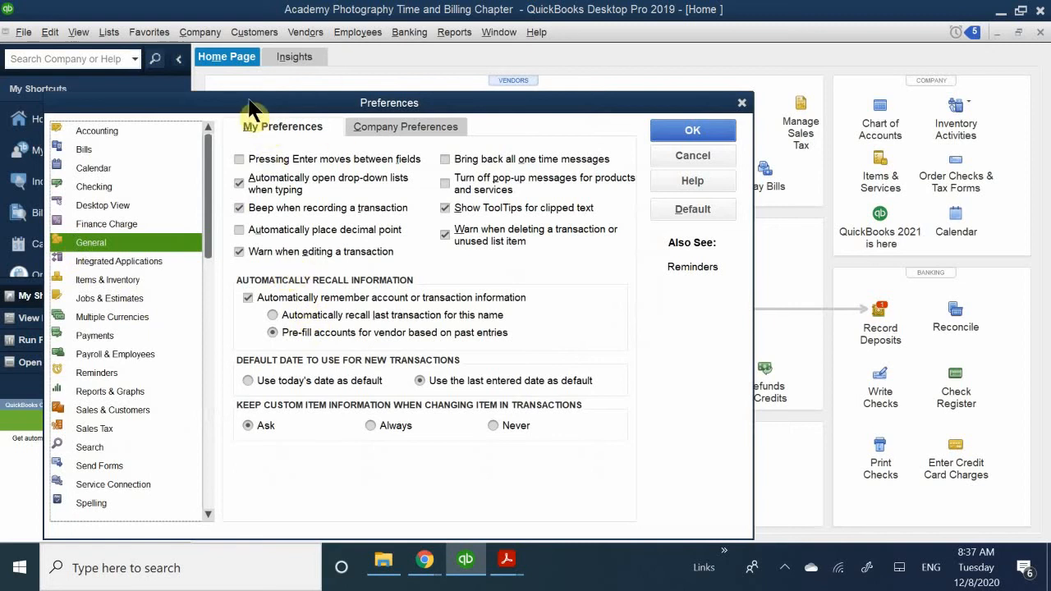
left_click_drag(329, 106, 502, 82)
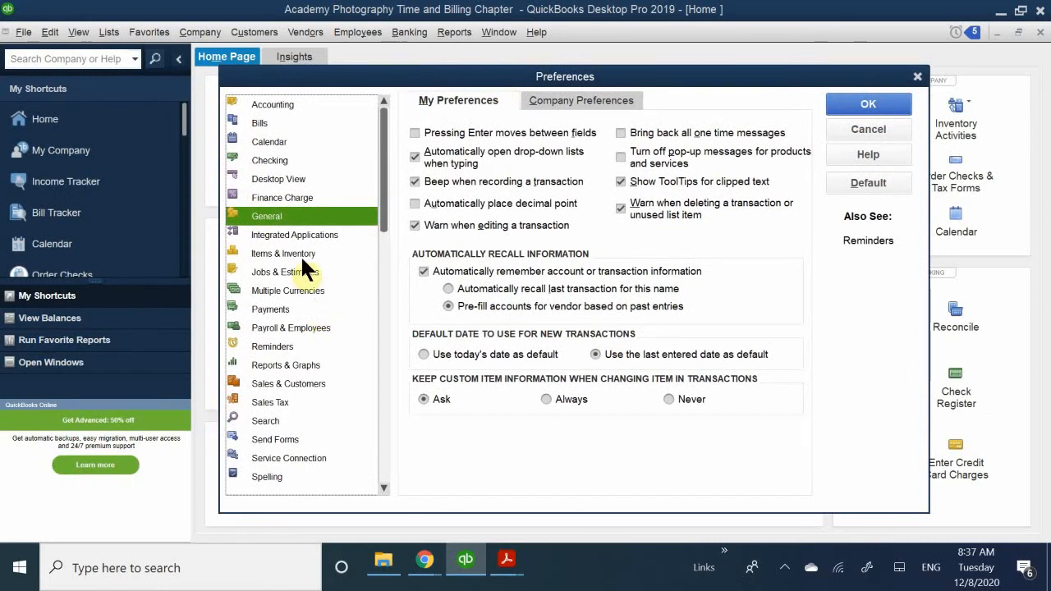
scroll(287, 447, "down", 1)
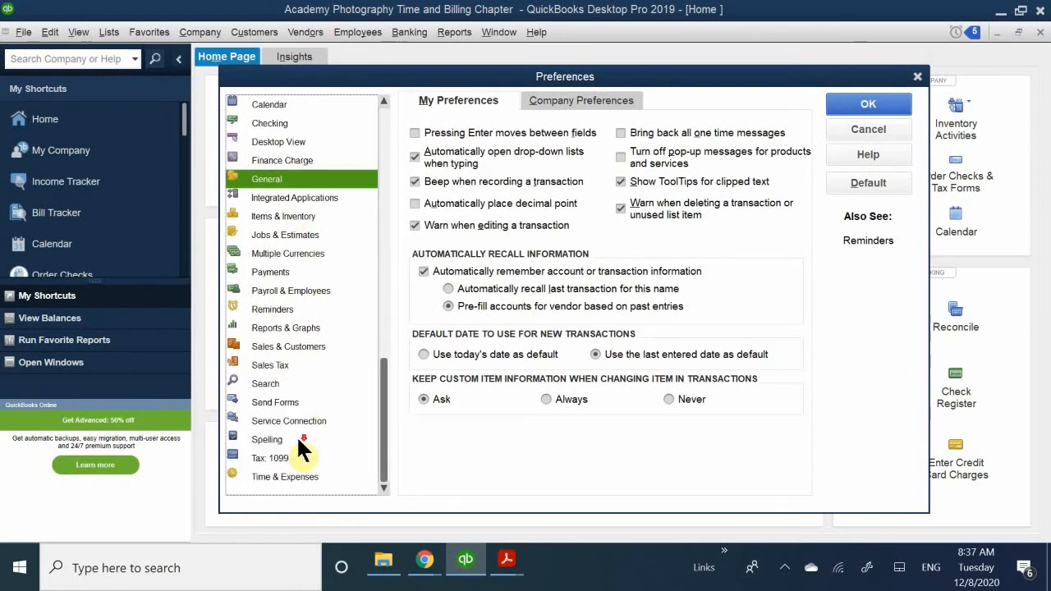
left_click(283, 476)
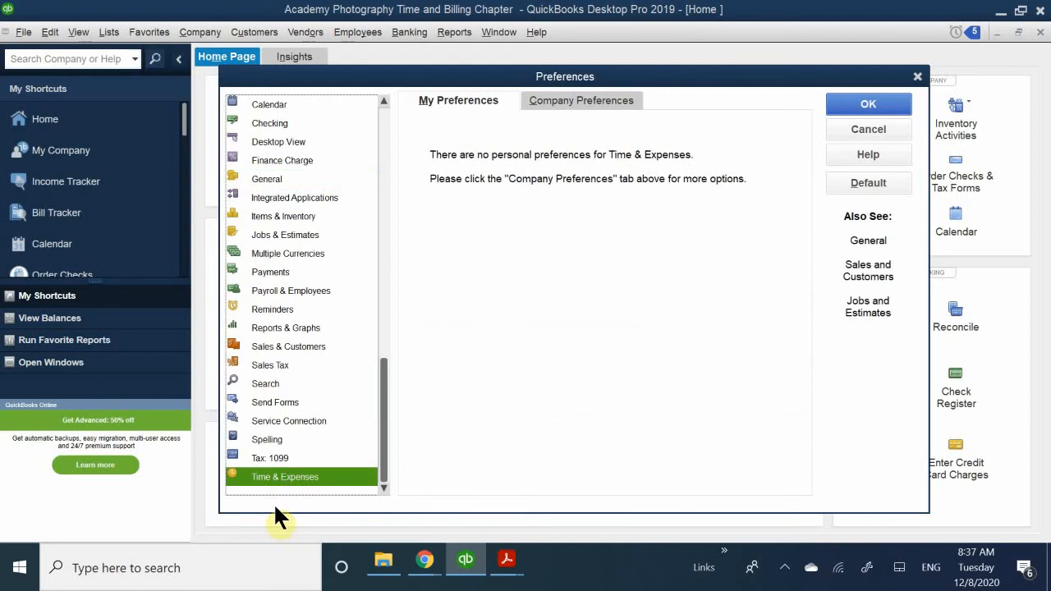
left_click(549, 99)
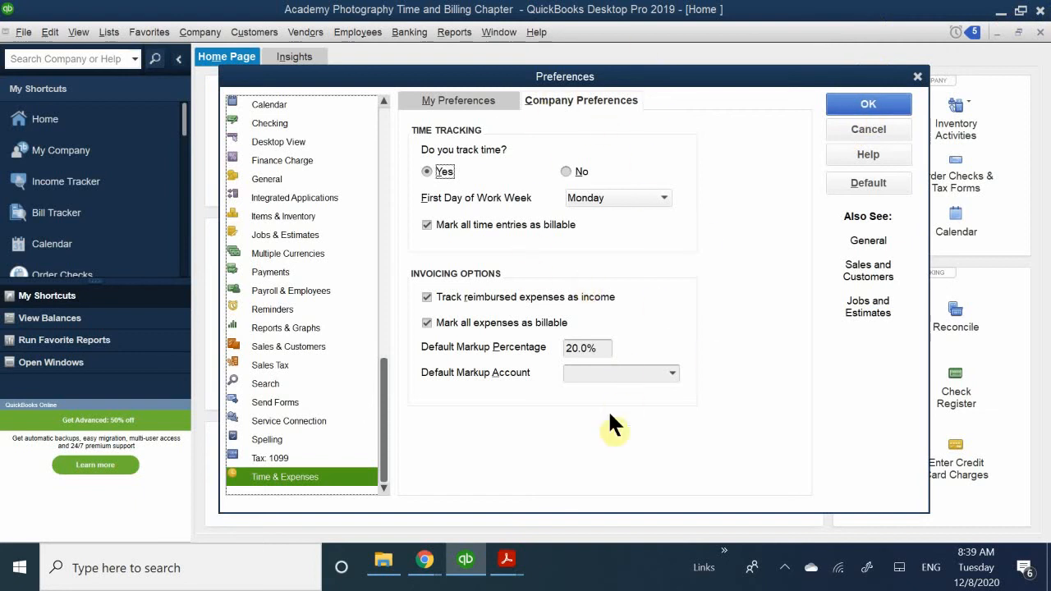
left_click(863, 100)
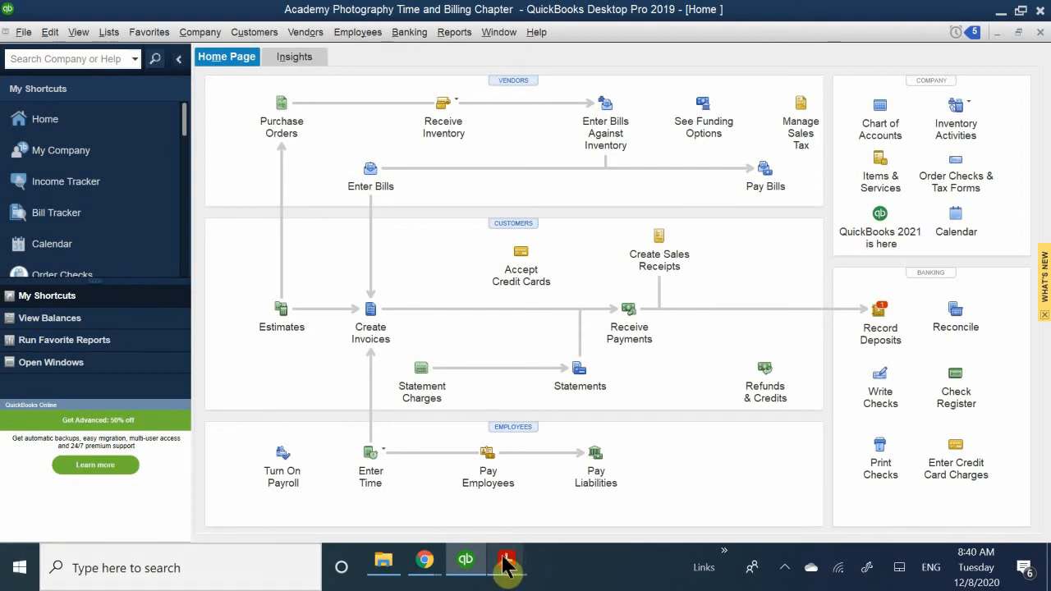
Return to QB CH 9.pdf and review the billable expense figure and the page 262 instructions on the billable preference.
mouse_move(506, 561)
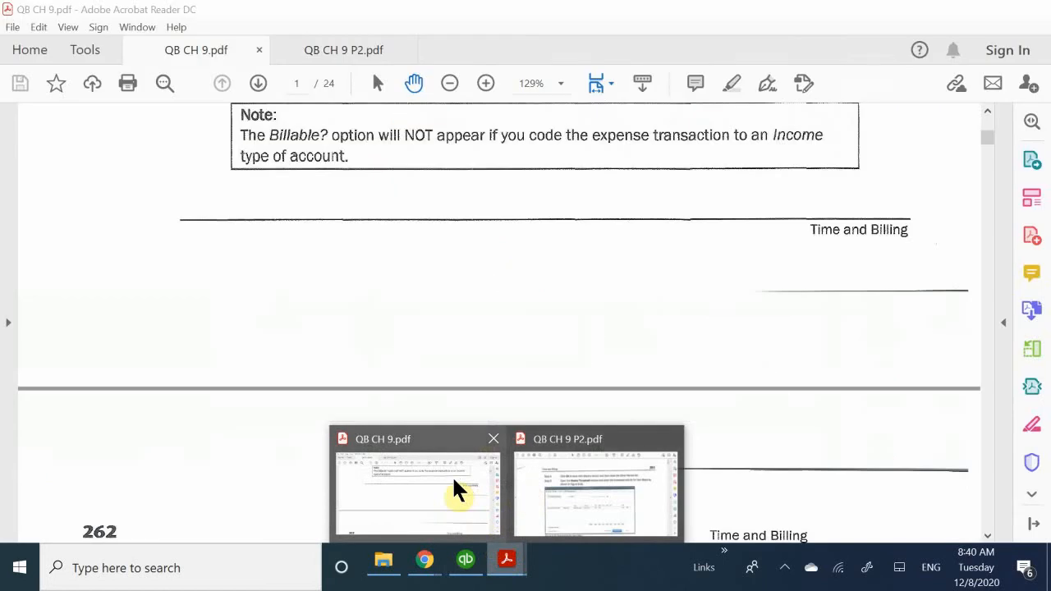
left_click(451, 475)
scroll(419, 314, "up", 10)
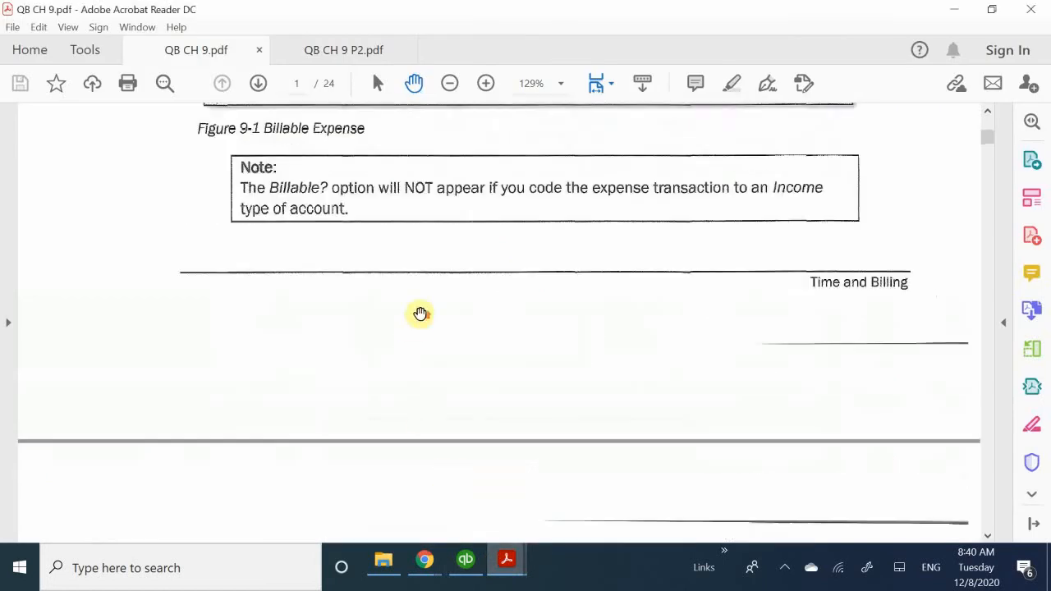
scroll(419, 308, "up", 2)
scroll(418, 314, "down", 3)
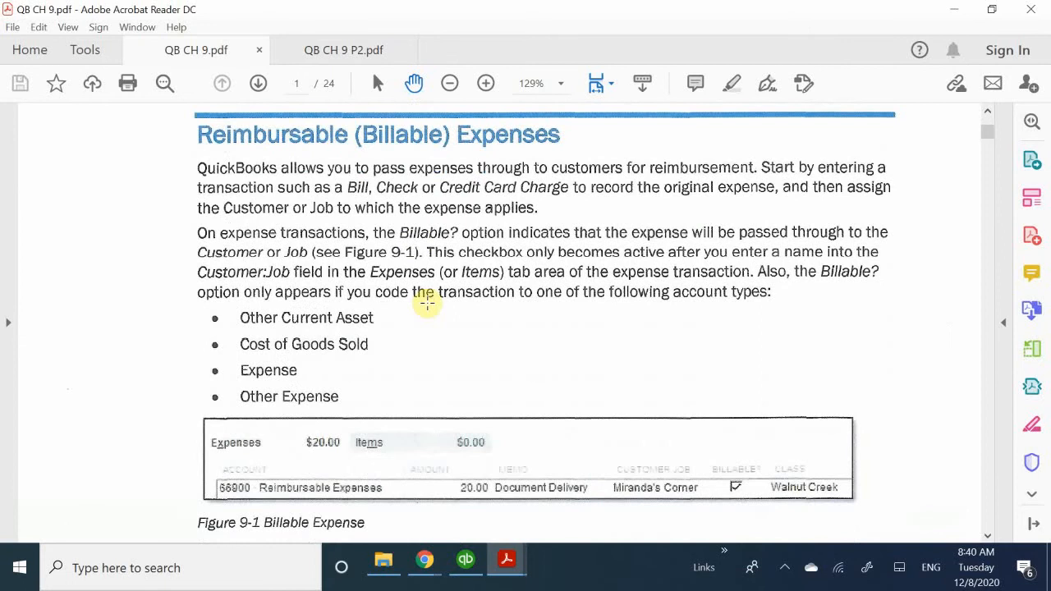
scroll(426, 302, "down", 6)
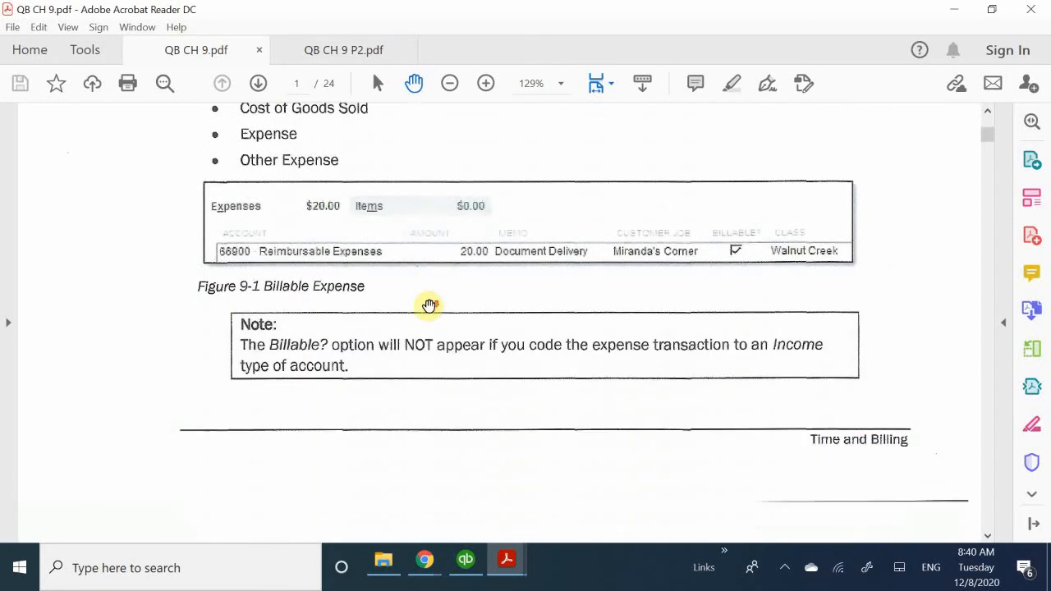
scroll(428, 305, "down", 12)
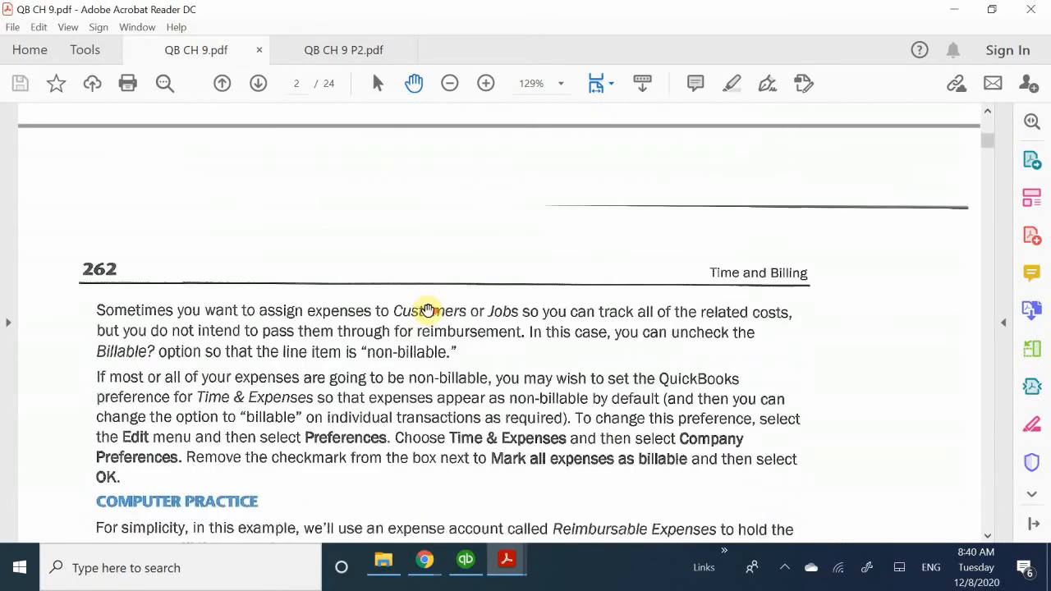
scroll(428, 310, "down", 3)
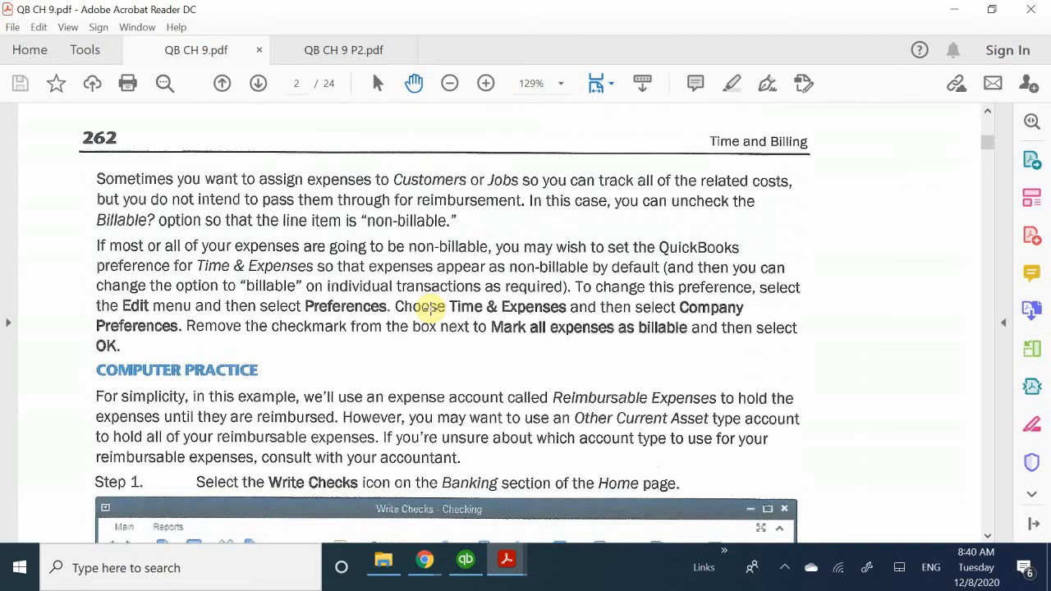
Examine the Computer Practice's Step 1 and its Write Checks example for Express Delivery Service, and switch back to QuickBooks.
scroll(430, 307, "down", 5)
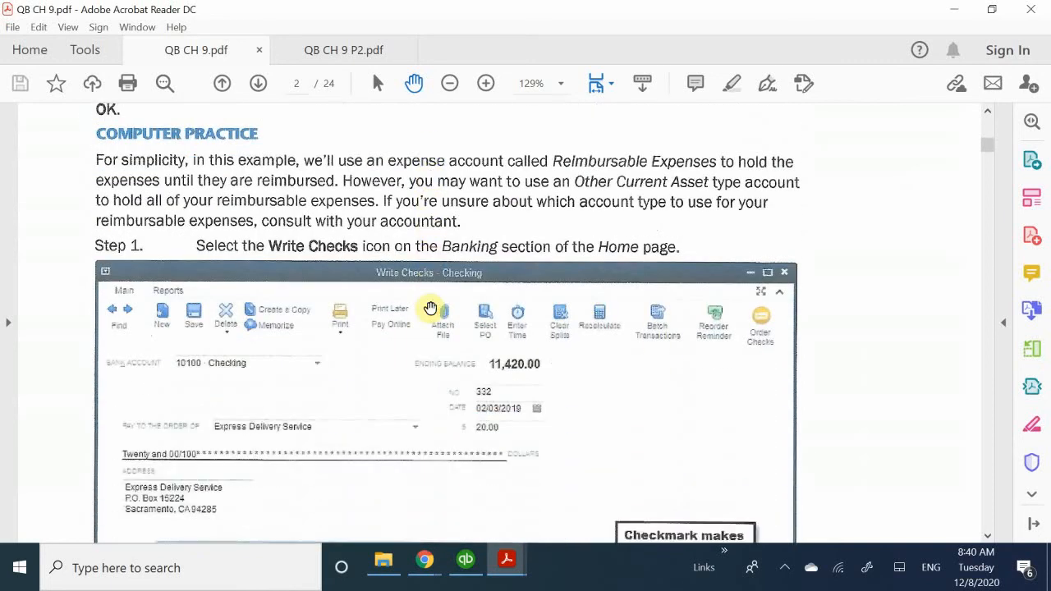
scroll(431, 307, "down", 1)
scroll(430, 307, "down", 1)
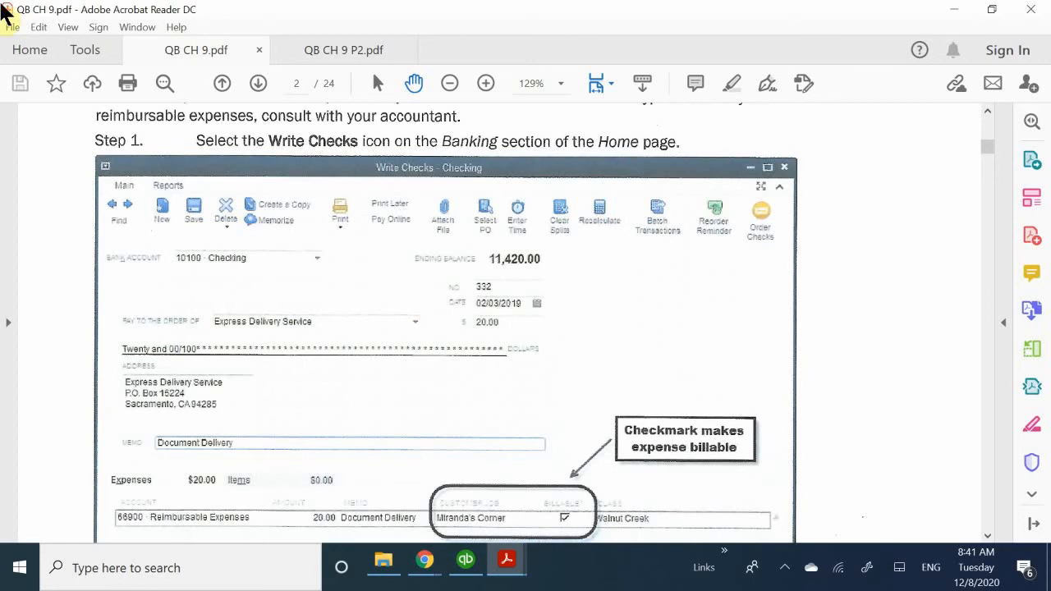
scroll(303, 329, "up", 2)
scroll(305, 329, "up", 2)
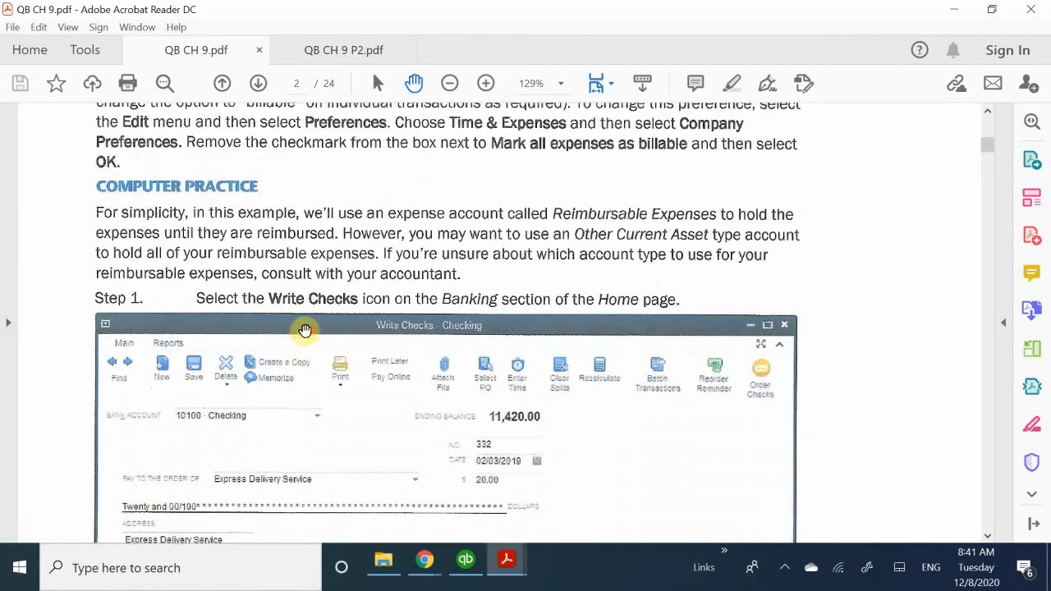
scroll(306, 329, "down", 1)
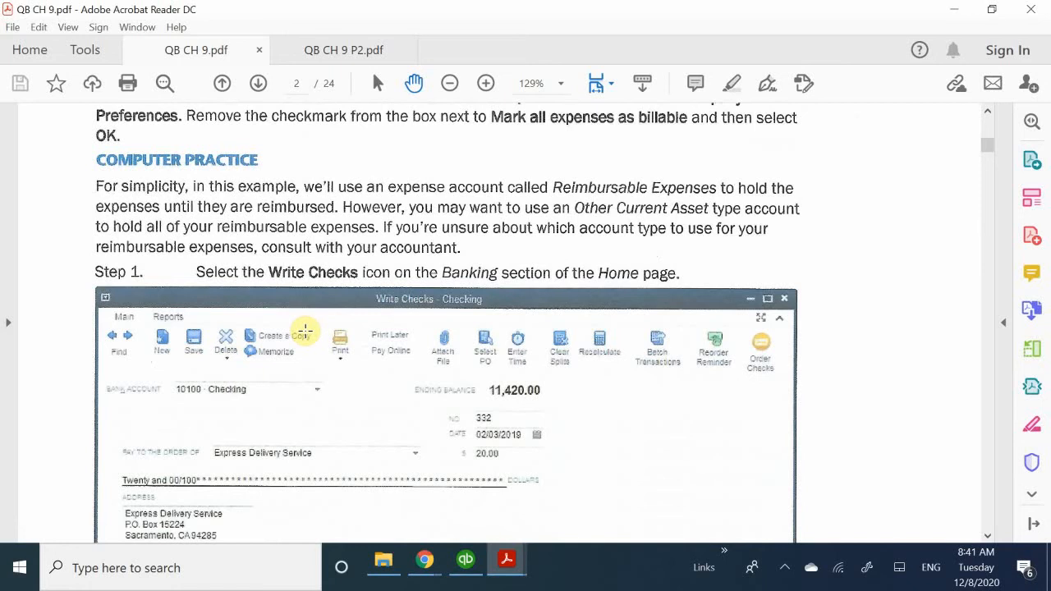
scroll(304, 330, "down", 2)
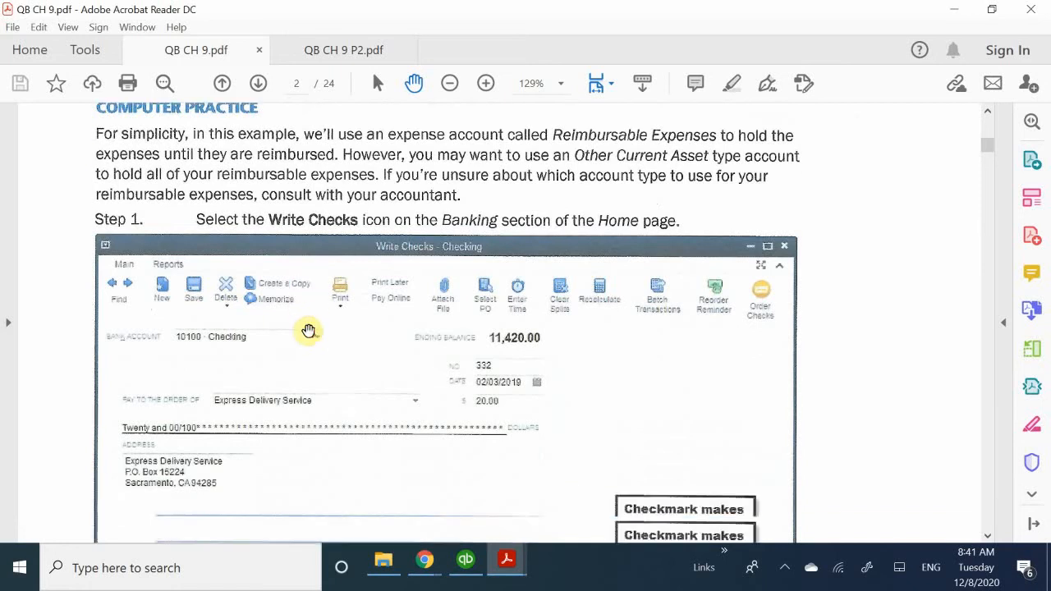
left_click(467, 565)
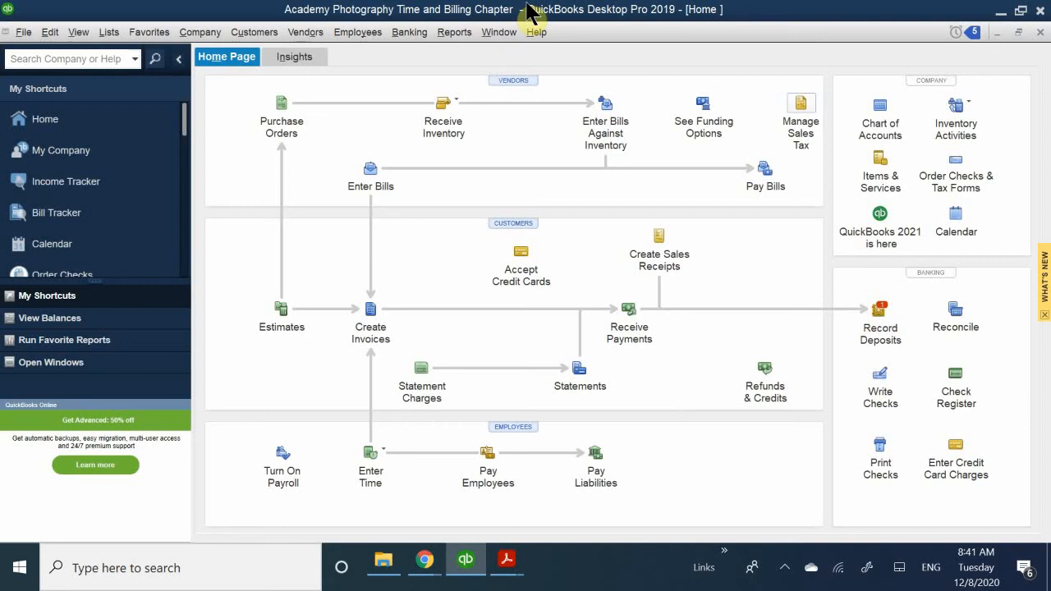
Start writing a new check from the 10100 · Checking account.
left_click(878, 387)
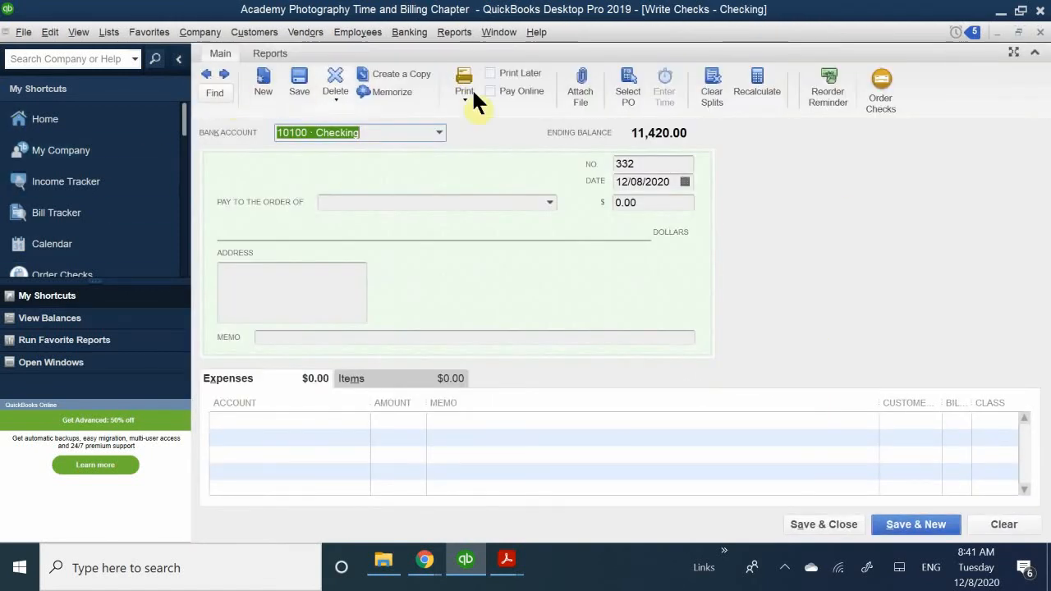
left_click(390, 131)
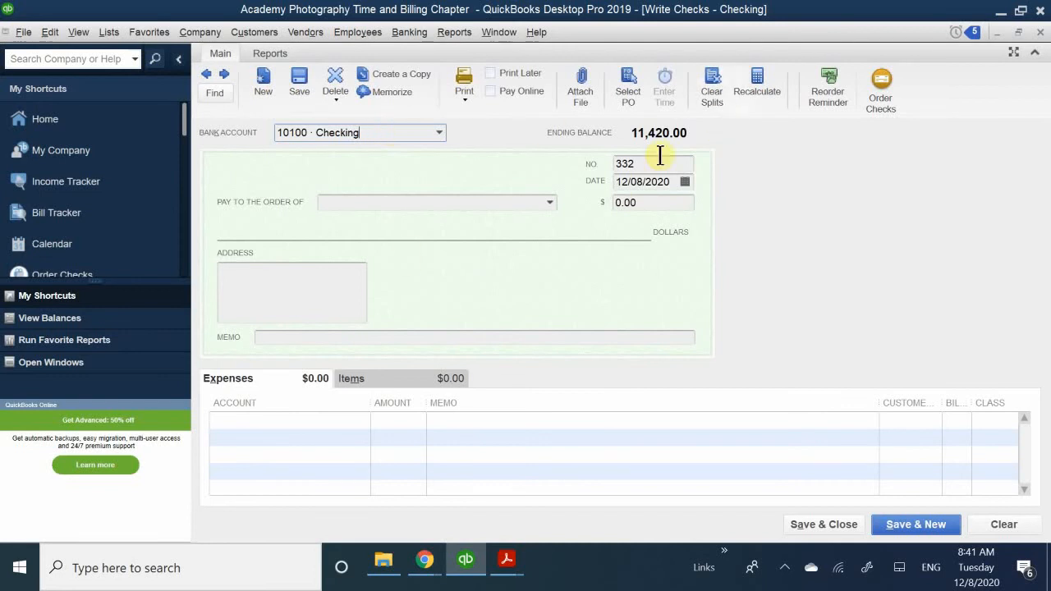
Enter Miranda's Corner as the payee of the check.
left_click(335, 202)
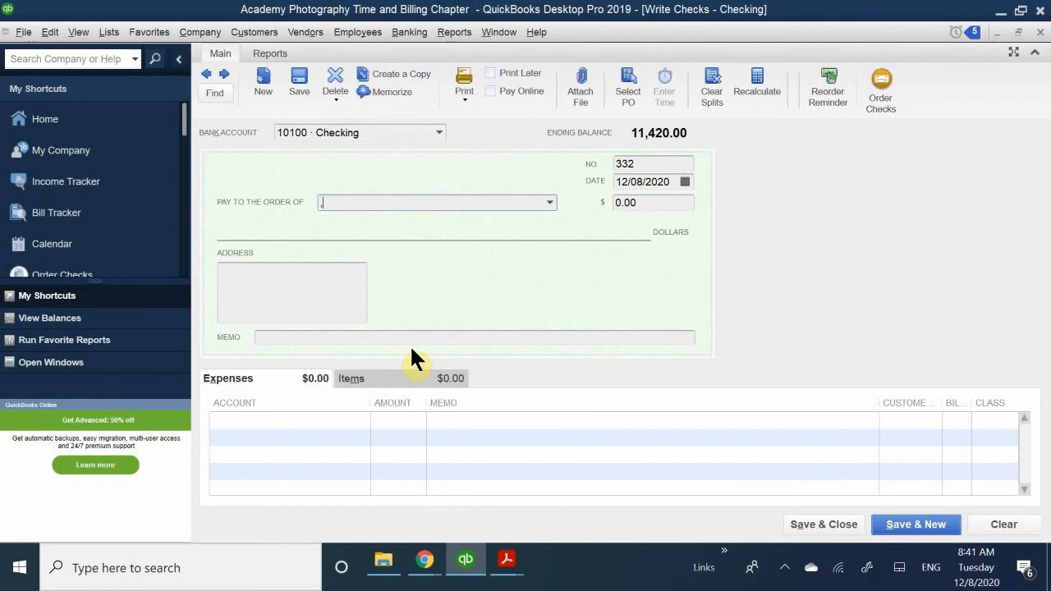
type("Miranda's Corner")
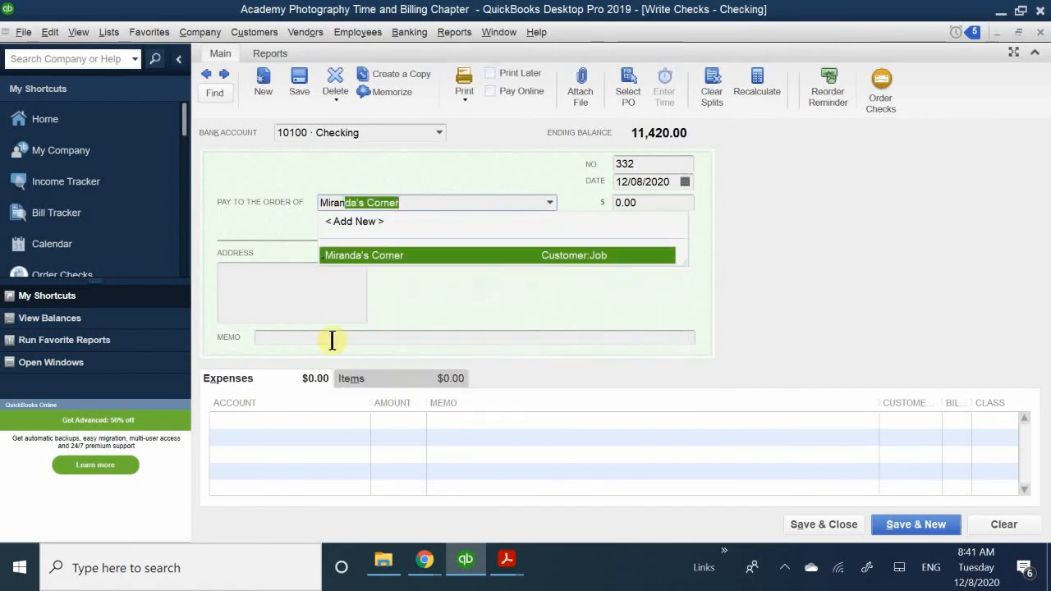
left_click(385, 255)
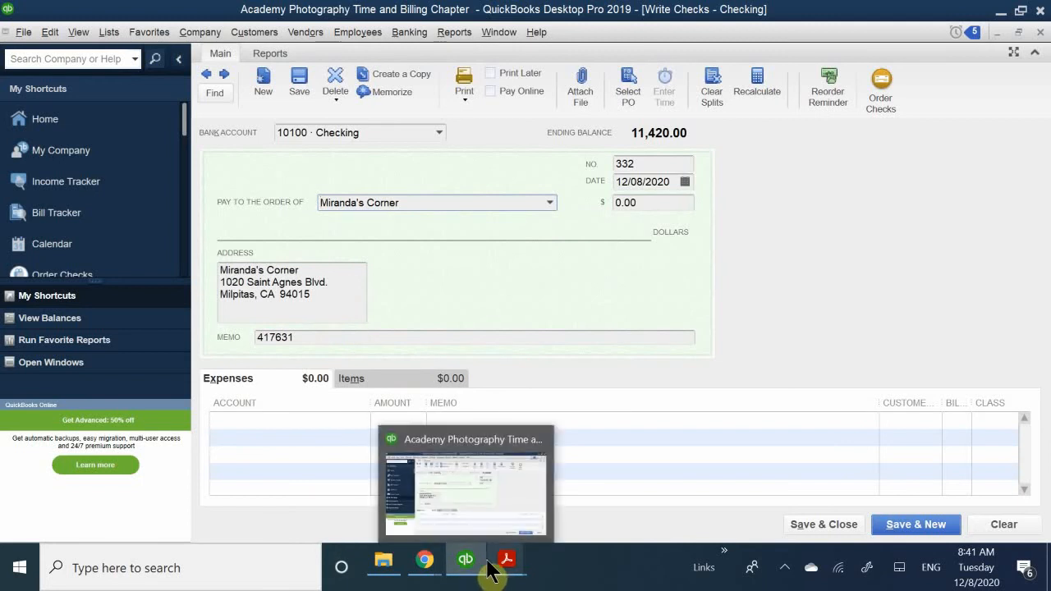
Look up the payee in the QB CH 9.pdf example and change the check's payee in QuickBooks to Express Delivery Service.
mouse_move(507, 559)
left_click(488, 513)
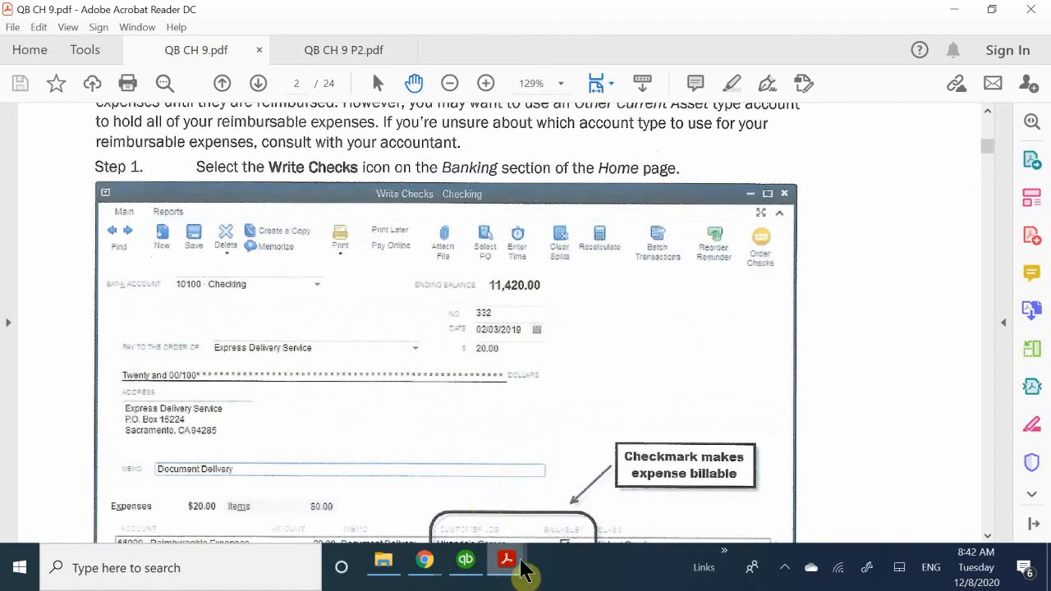
mouse_move(522, 561)
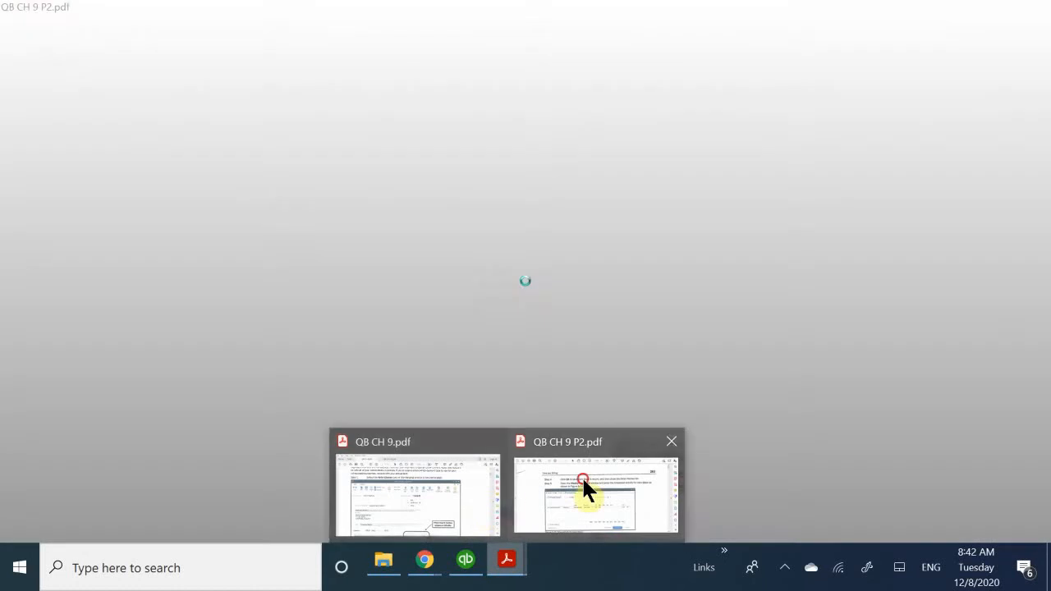
left_click(586, 490)
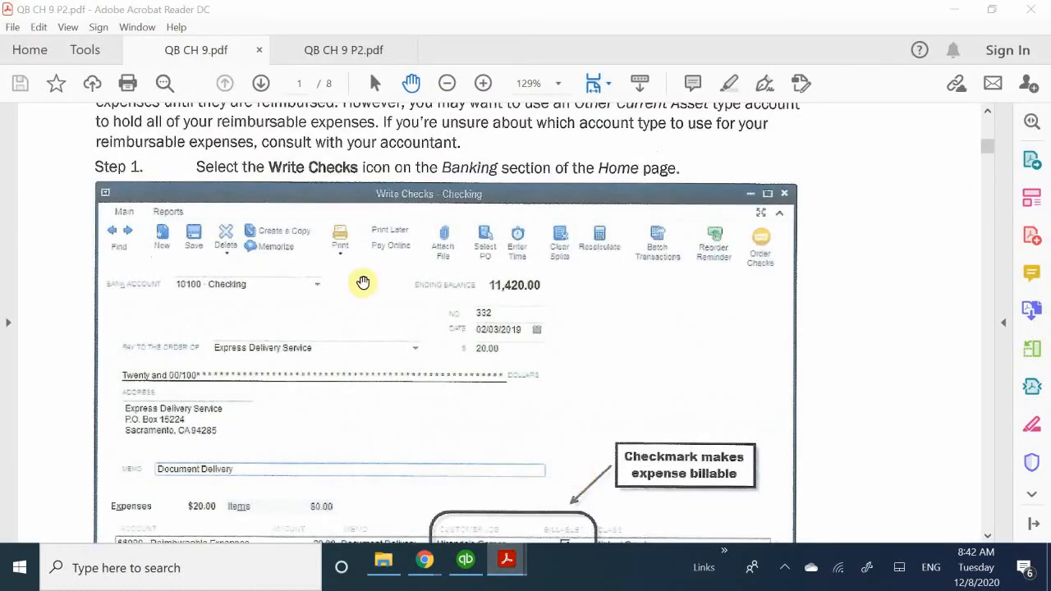
left_click(466, 561)
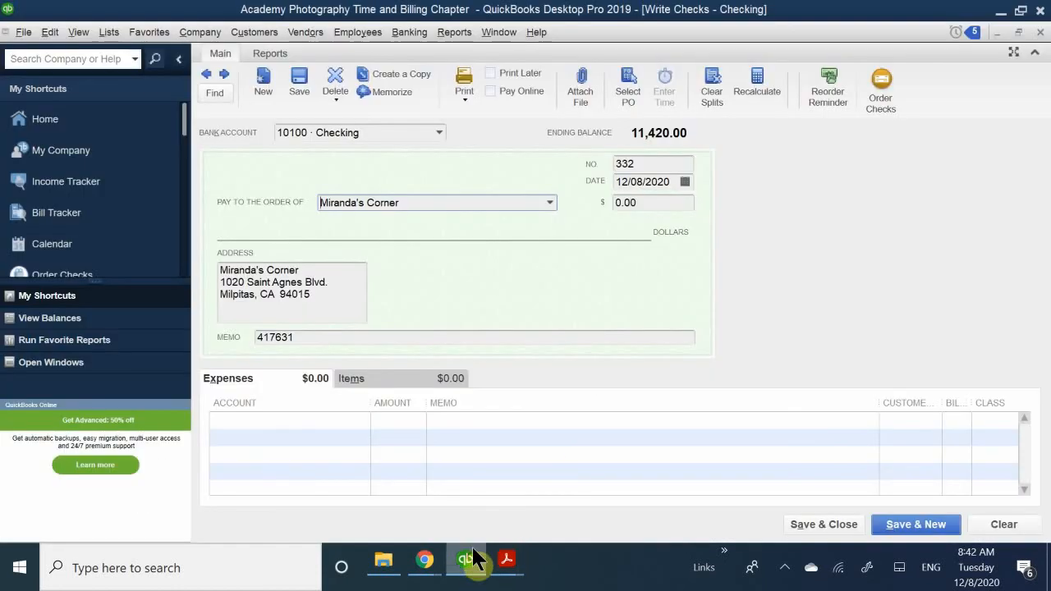
left_click(443, 202)
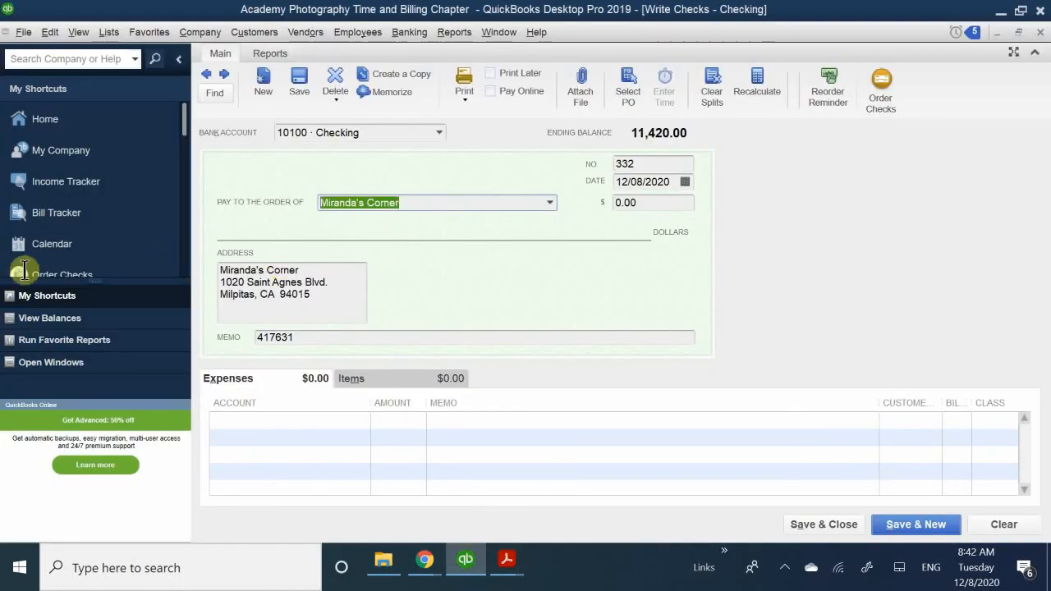
type("Exp")
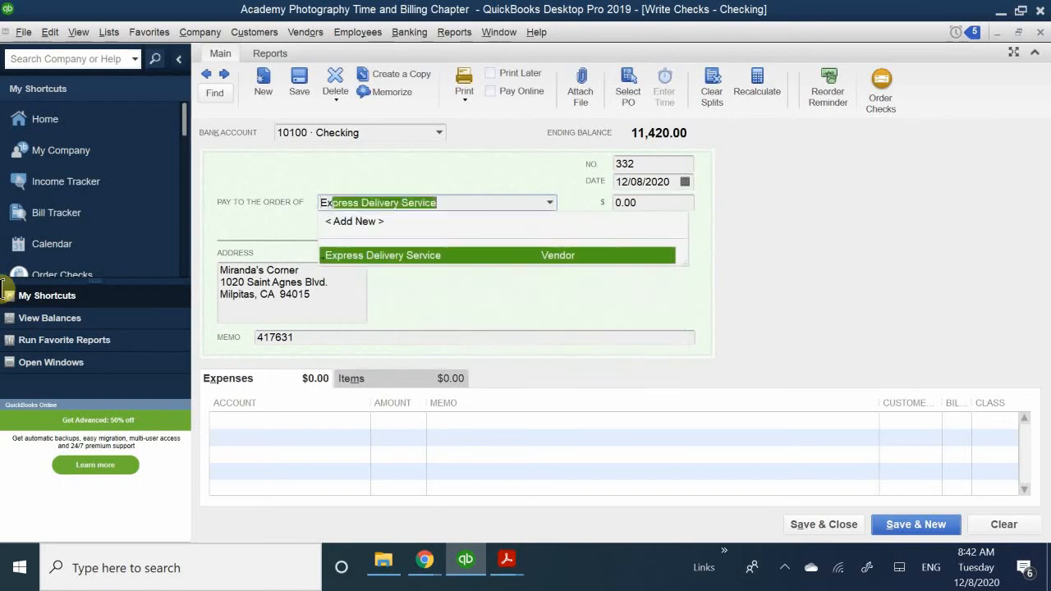
type("re")
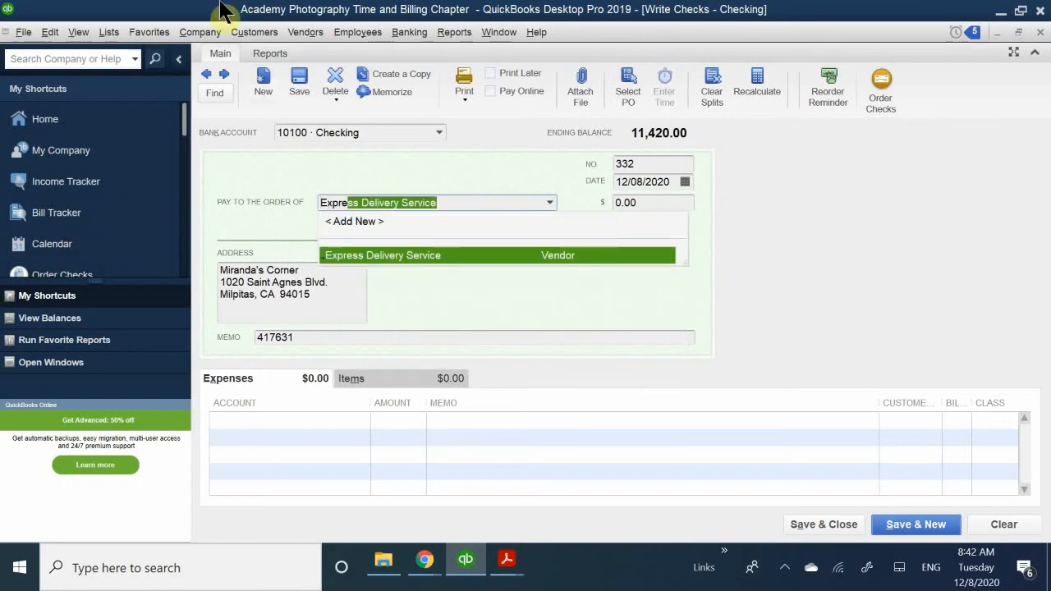
left_click(358, 255)
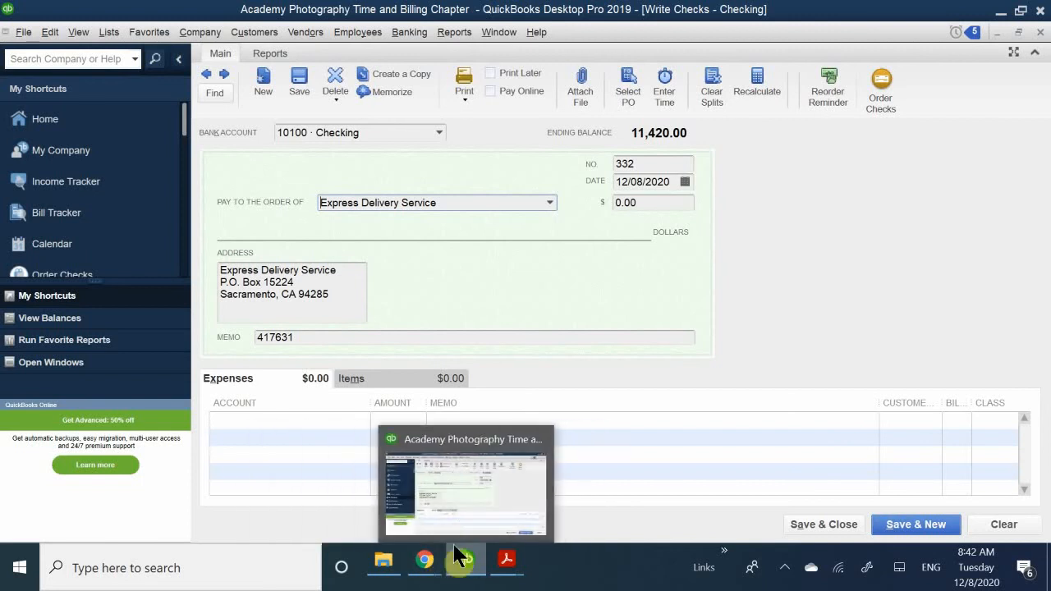
Examine the Write Checks example in QB CH 9.pdf for date, amount, memo and expense line, and return to QuickBooks.
left_click(458, 516)
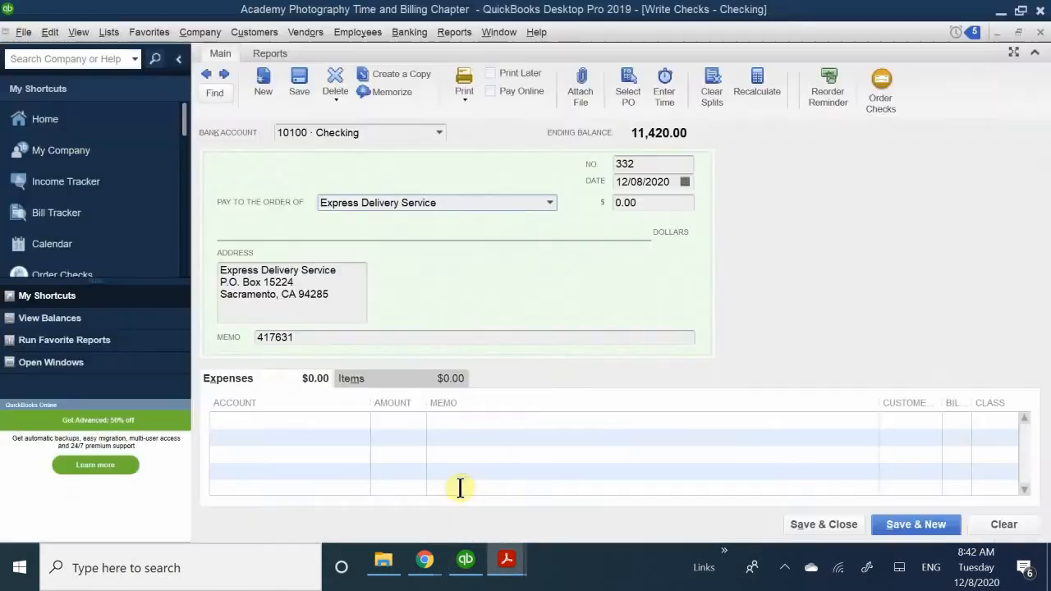
left_click(460, 488)
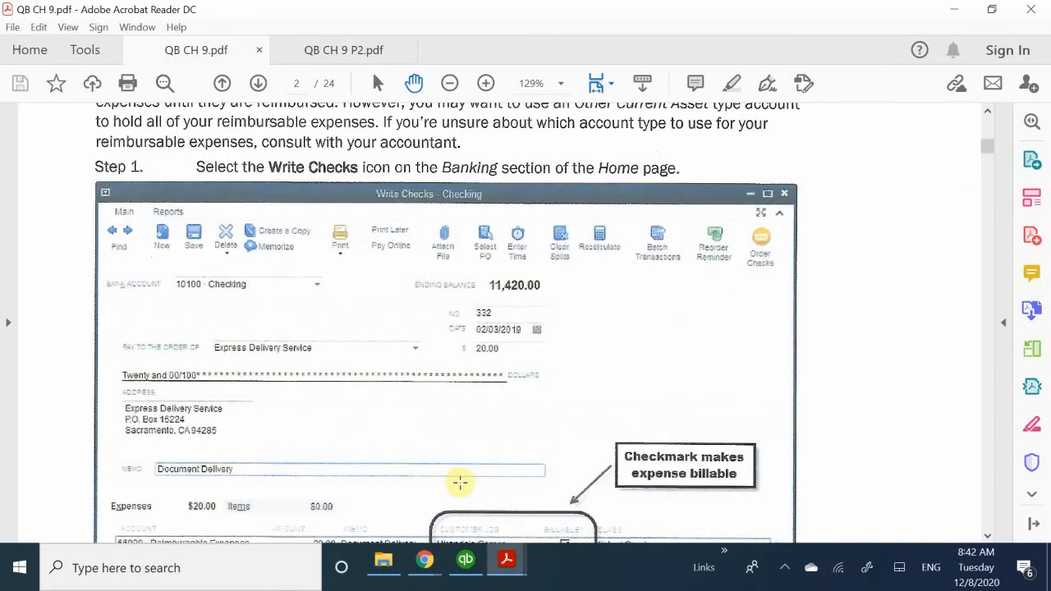
scroll(425, 398, "up", 3)
scroll(425, 398, "up", 3)
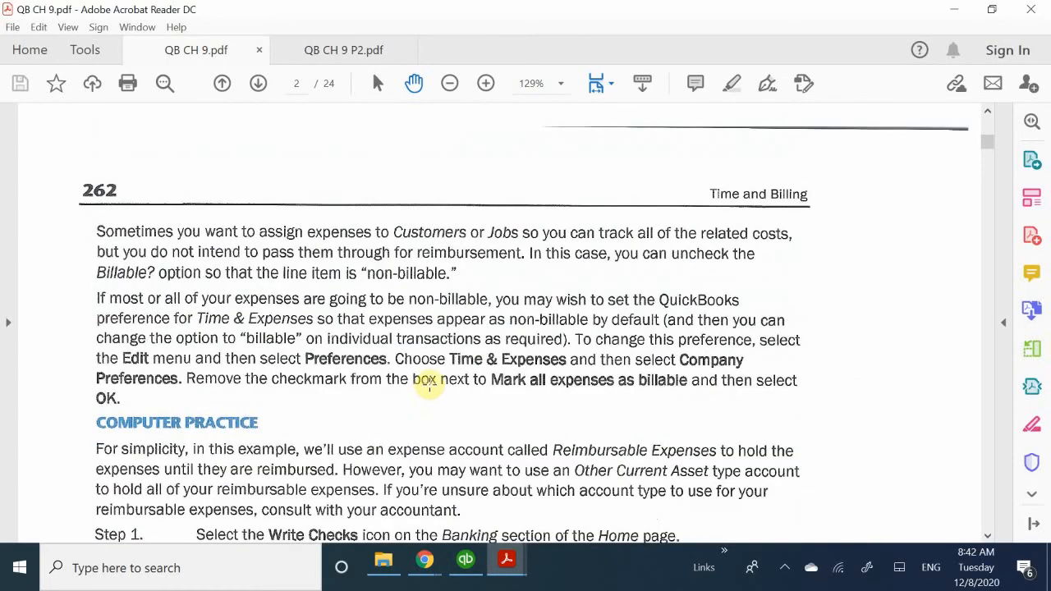
scroll(430, 382, "down", 4)
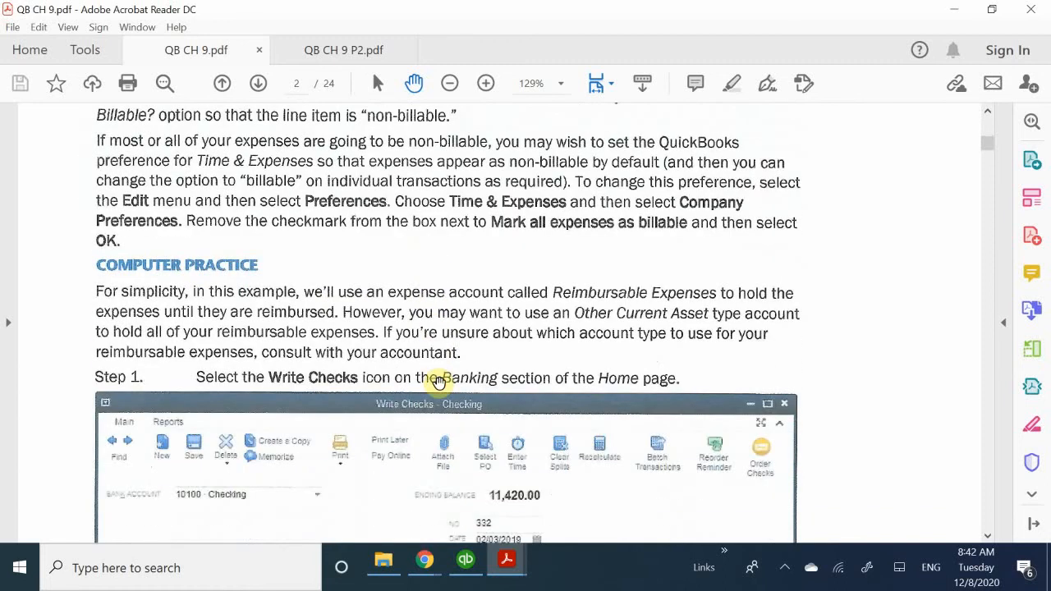
scroll(440, 389, "down", 1)
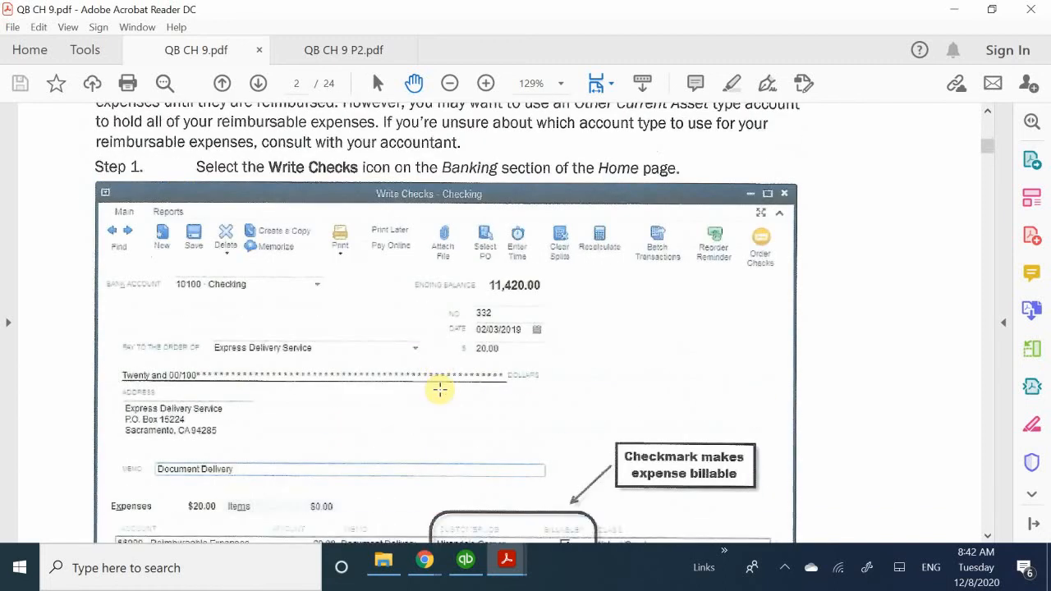
scroll(440, 390, "down", 1)
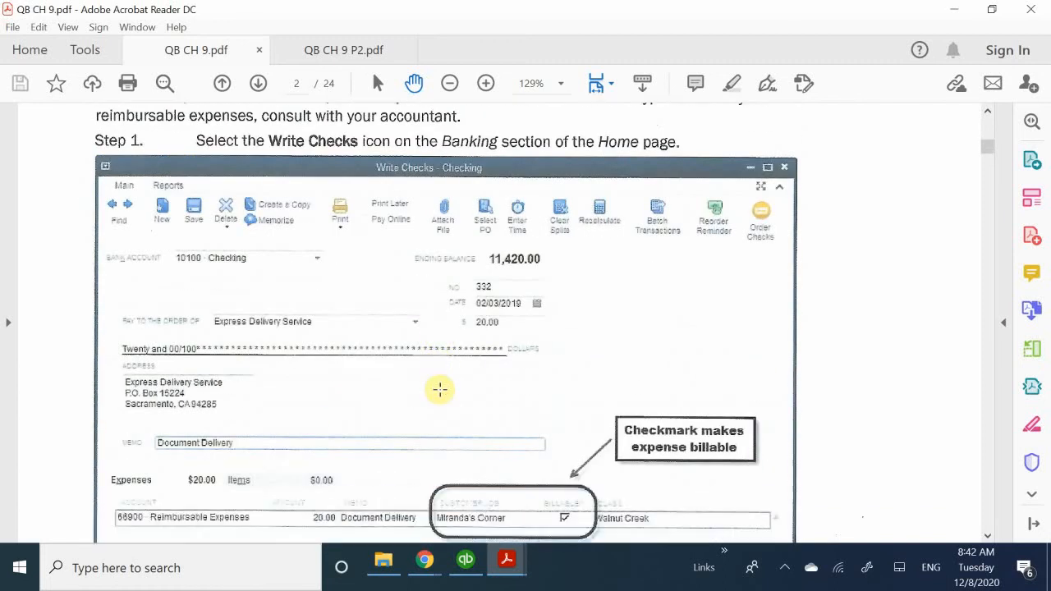
scroll(440, 389, "down", 2)
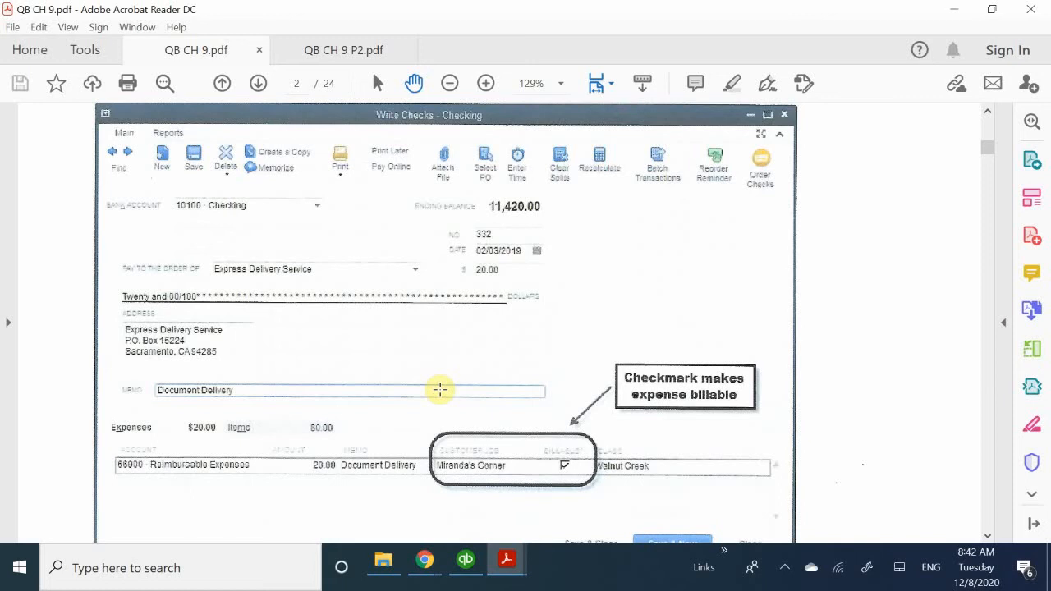
scroll(496, 340, "up", 1)
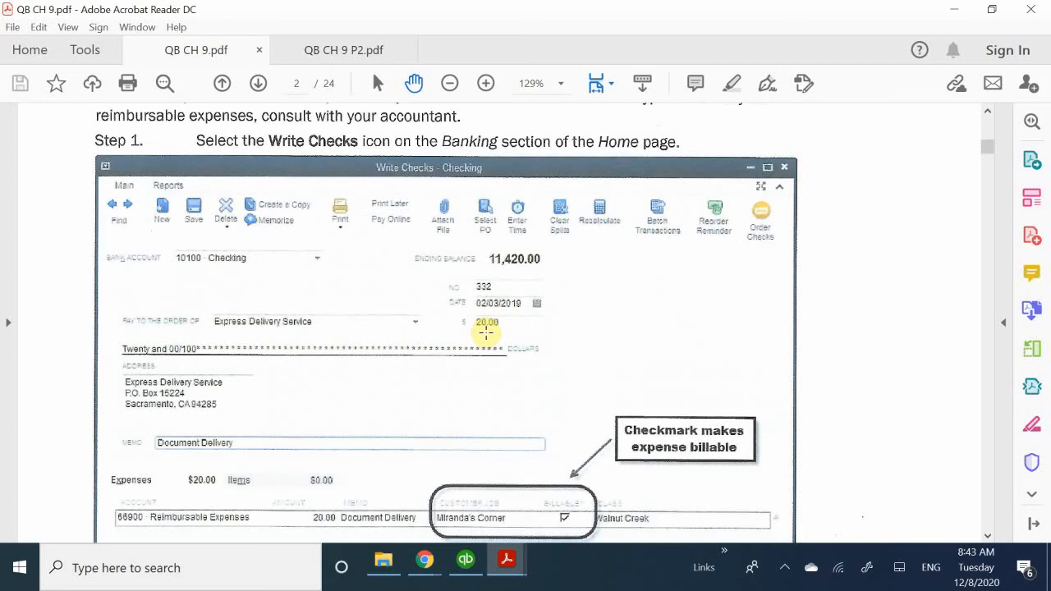
left_click(505, 562)
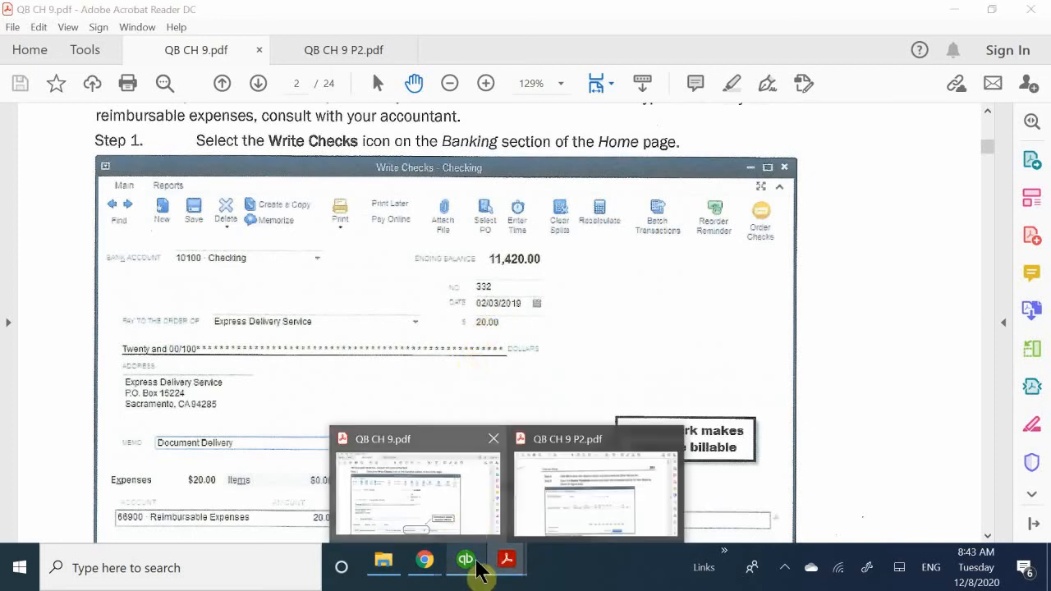
left_click(477, 564)
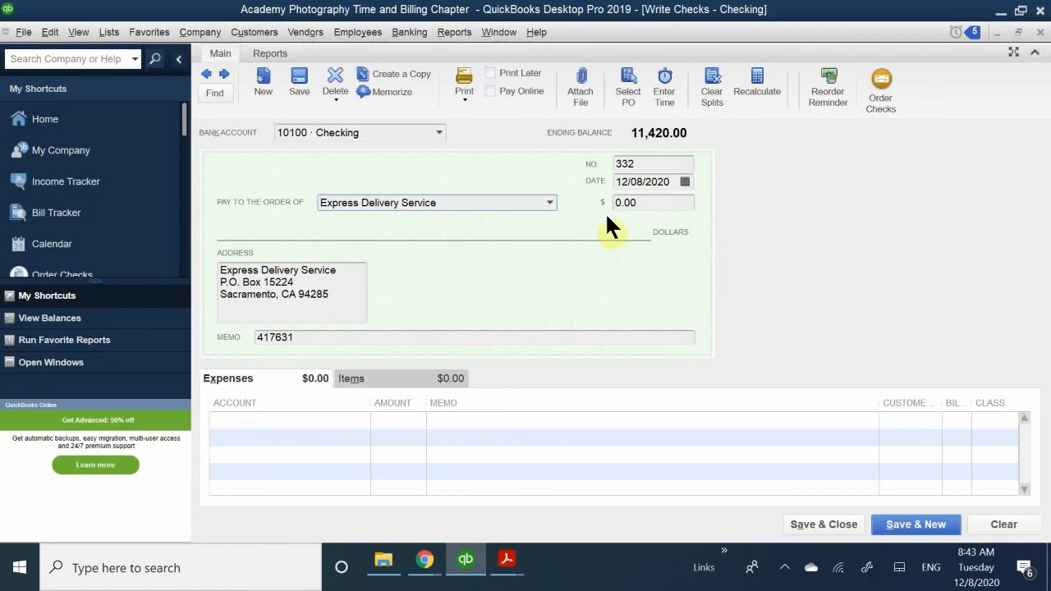
Set the date of the Express Delivery Service check to 02/03/2019.
left_click(684, 182)
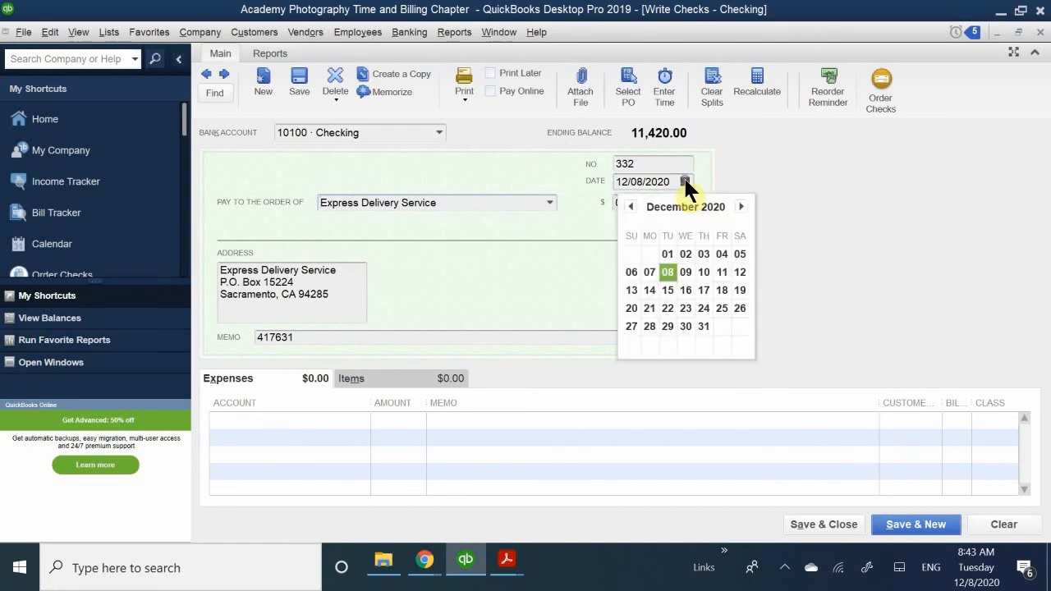
left_click(631, 206)
left_click(630, 206)
left_click(631, 206)
left_click(630, 206)
left_click(630, 206)
left_click(630, 206)
left_click(631, 206)
left_click(631, 206)
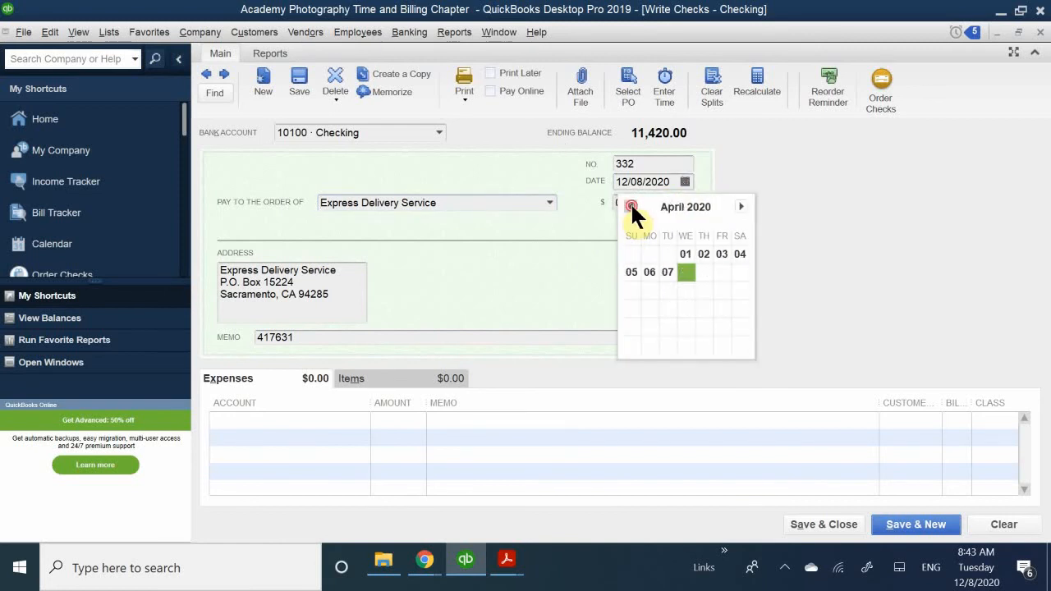
left_click(630, 206)
left_click(630, 206)
left_click(631, 206)
left_click(631, 206)
left_click(631, 206)
left_click(630, 206)
left_click(630, 206)
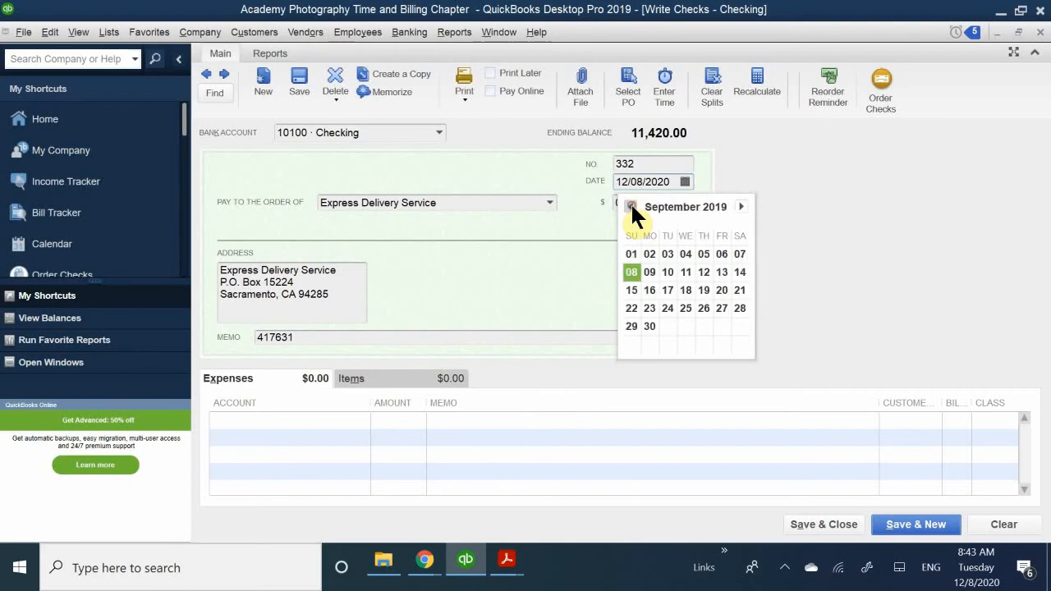
left_click(630, 206)
left_click(630, 206)
left_click(630, 206)
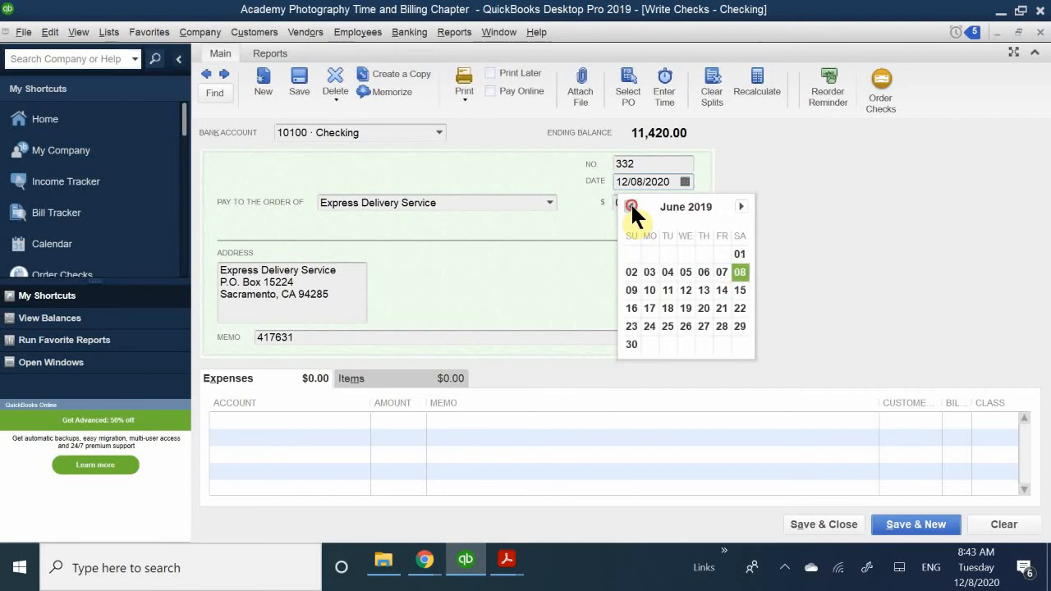
left_click(631, 206)
left_click(631, 206)
left_click(630, 206)
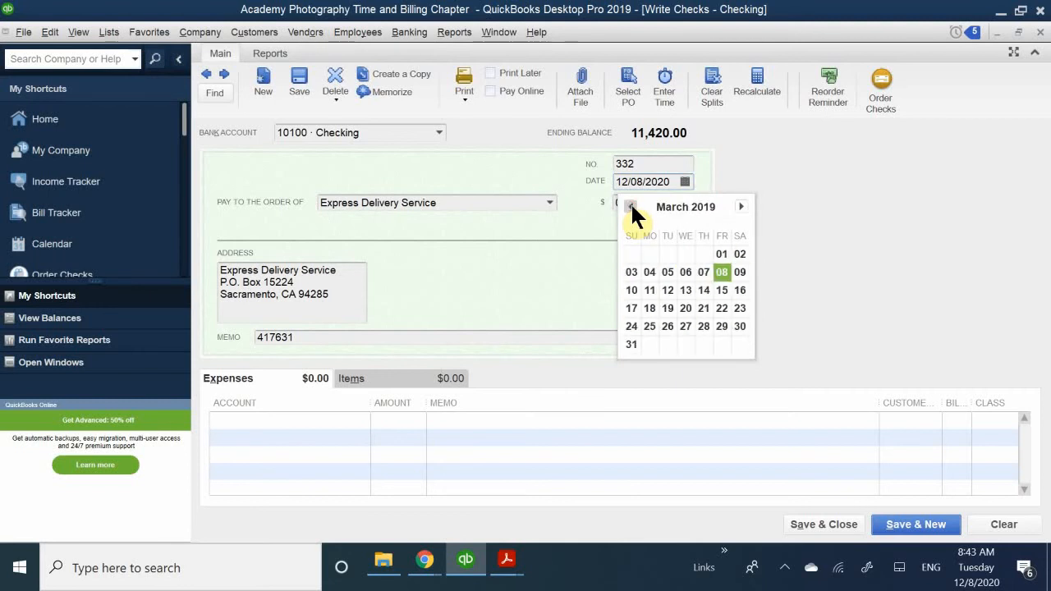
left_click(630, 206)
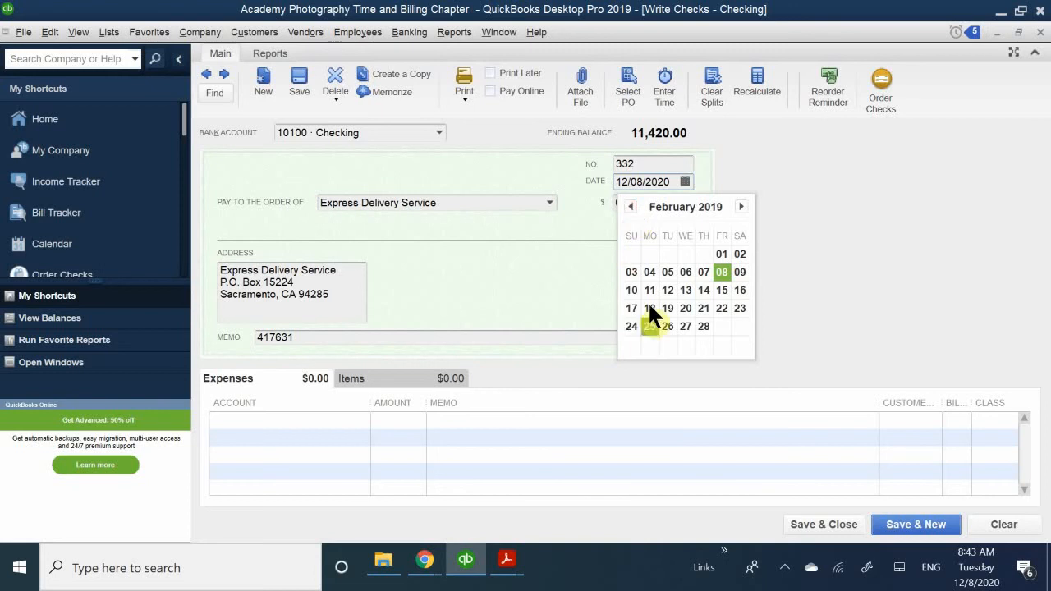
left_click(634, 271)
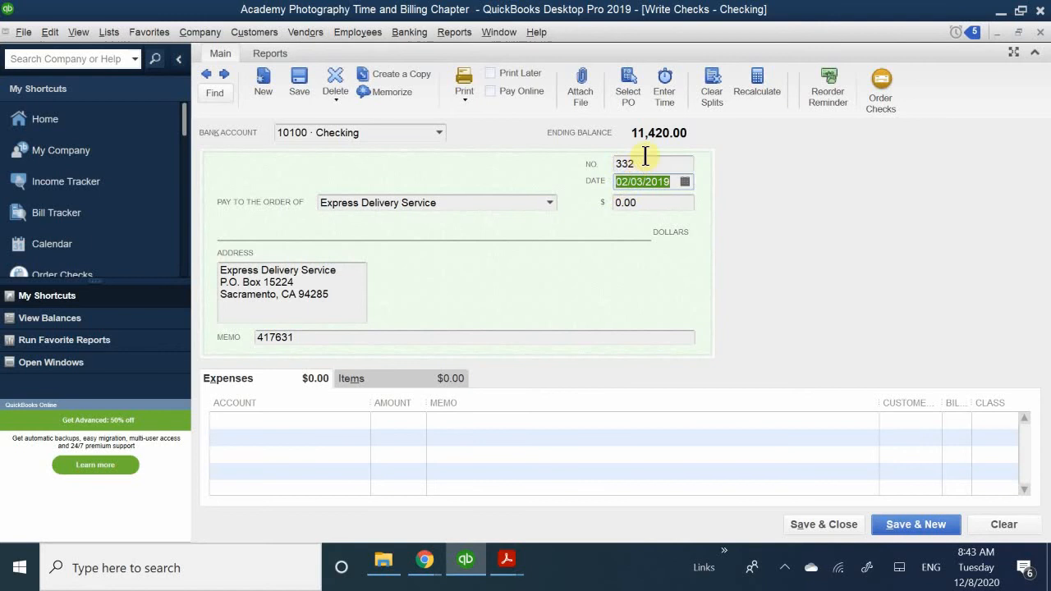
Set the check amount to 20 and begin the account entry on the first expense line.
left_click(650, 204)
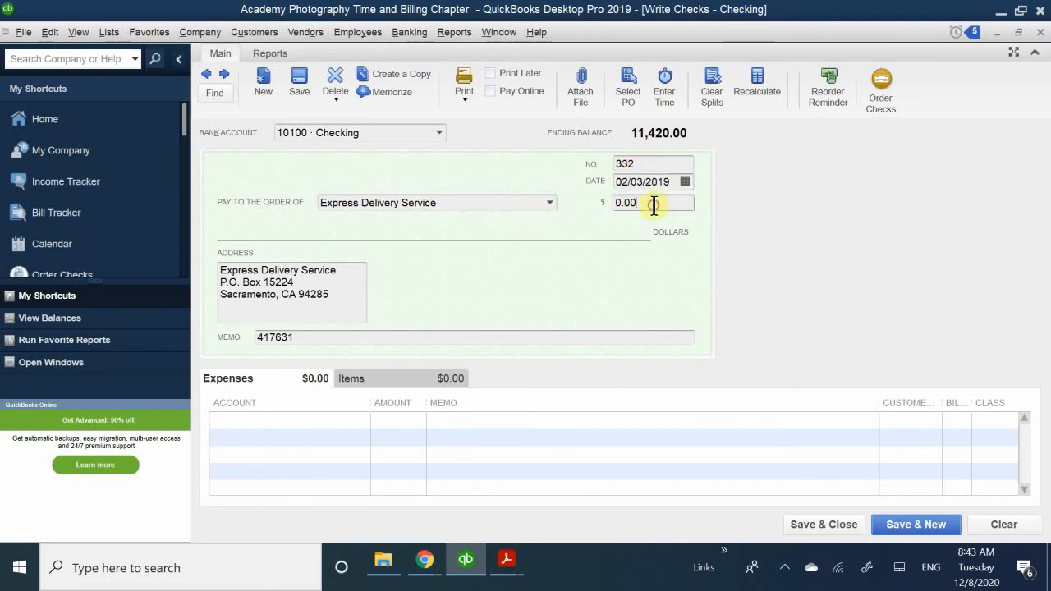
left_click_drag(650, 202, 582, 200)
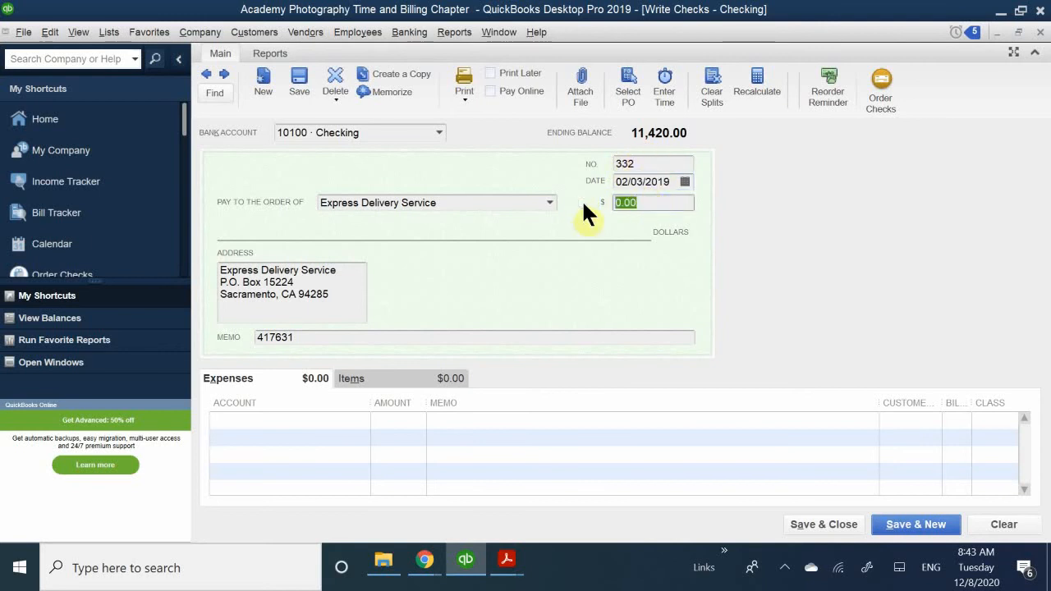
type("20")
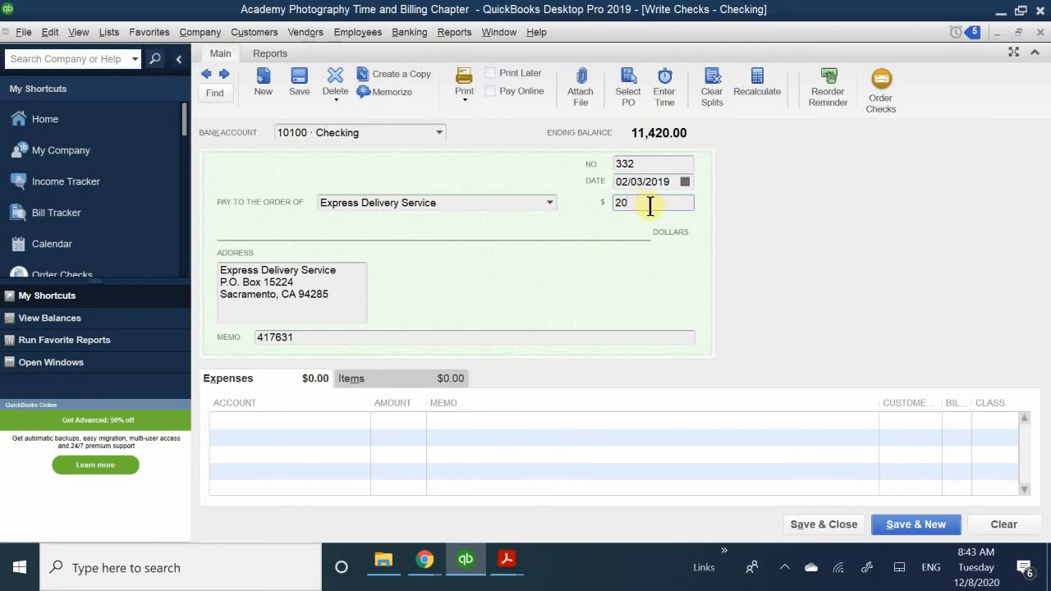
left_click(338, 453)
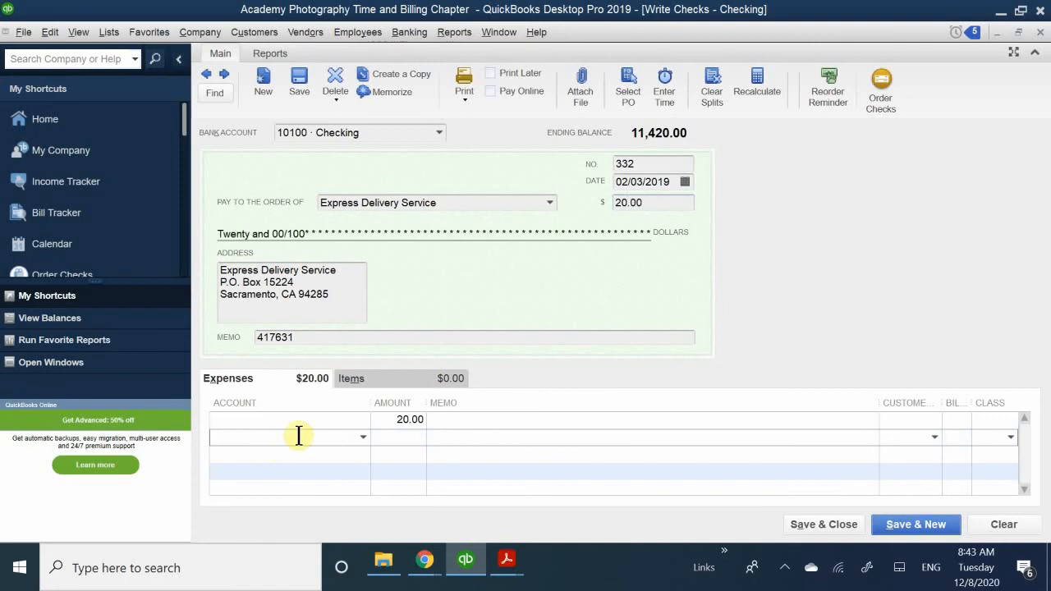
left_click(264, 420)
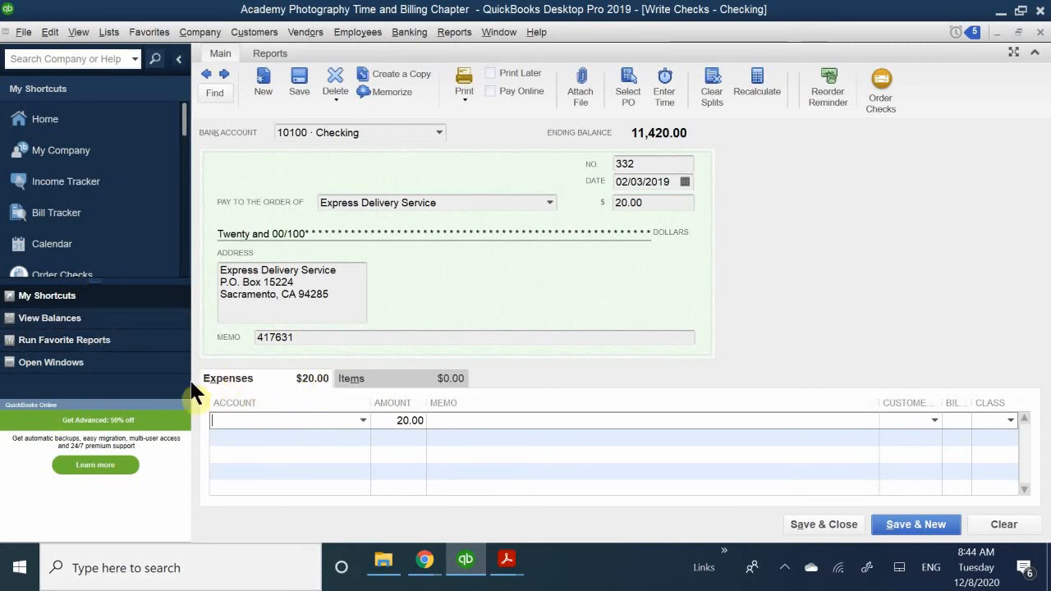
Assign the first expense line of the check to the account 66900 · Reimbursable Expenses.
left_click(362, 377)
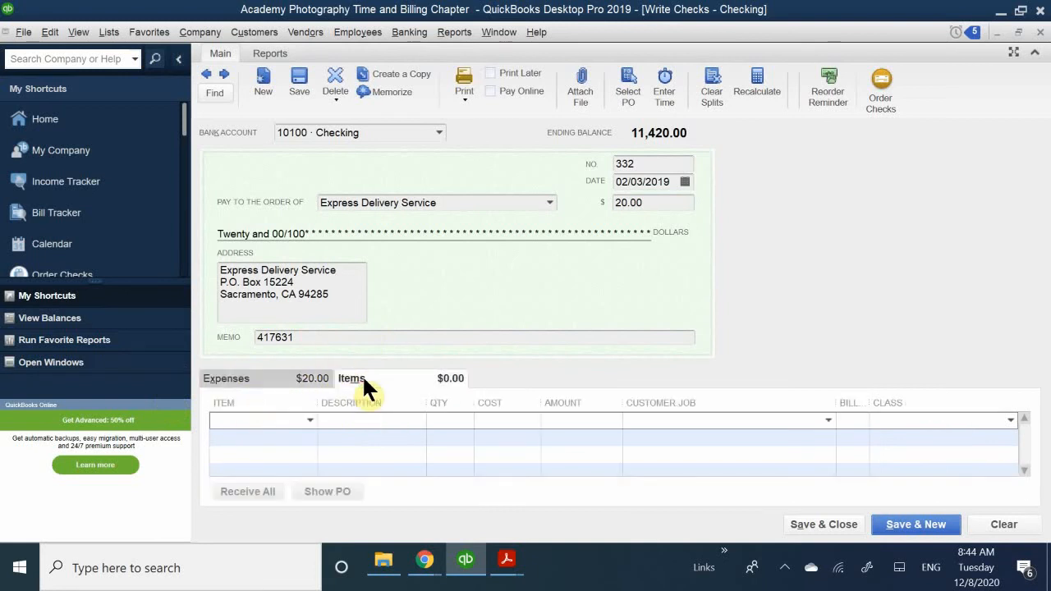
left_click(215, 376)
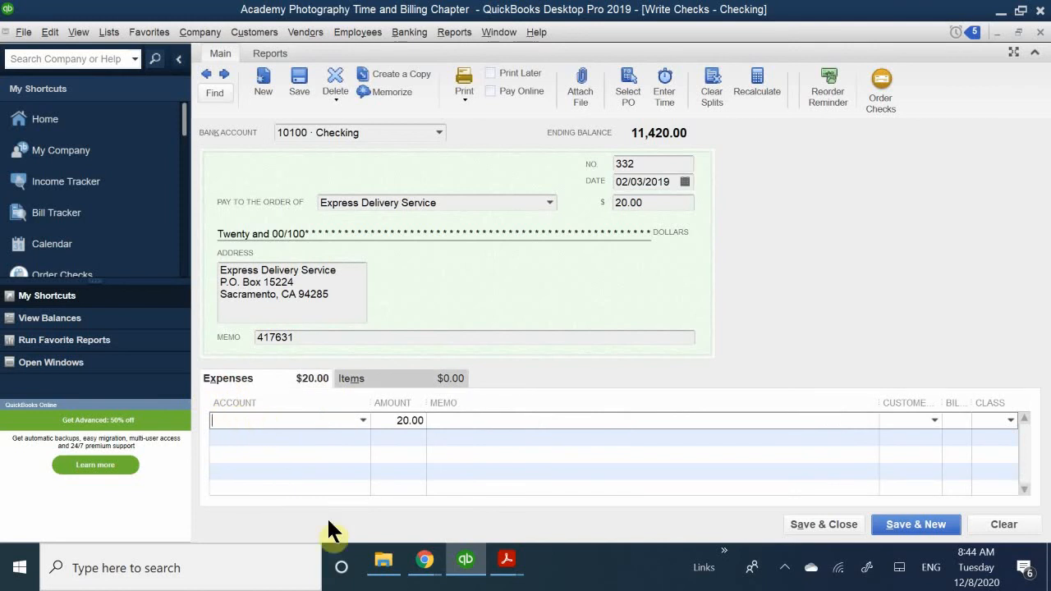
type("Reimbursable Expenses")
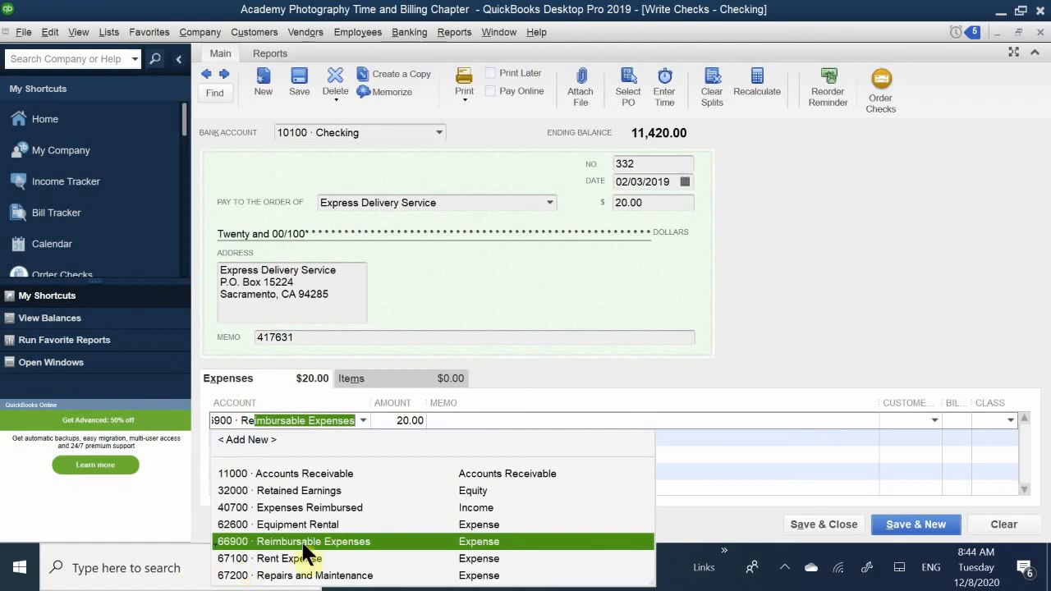
left_click(312, 540)
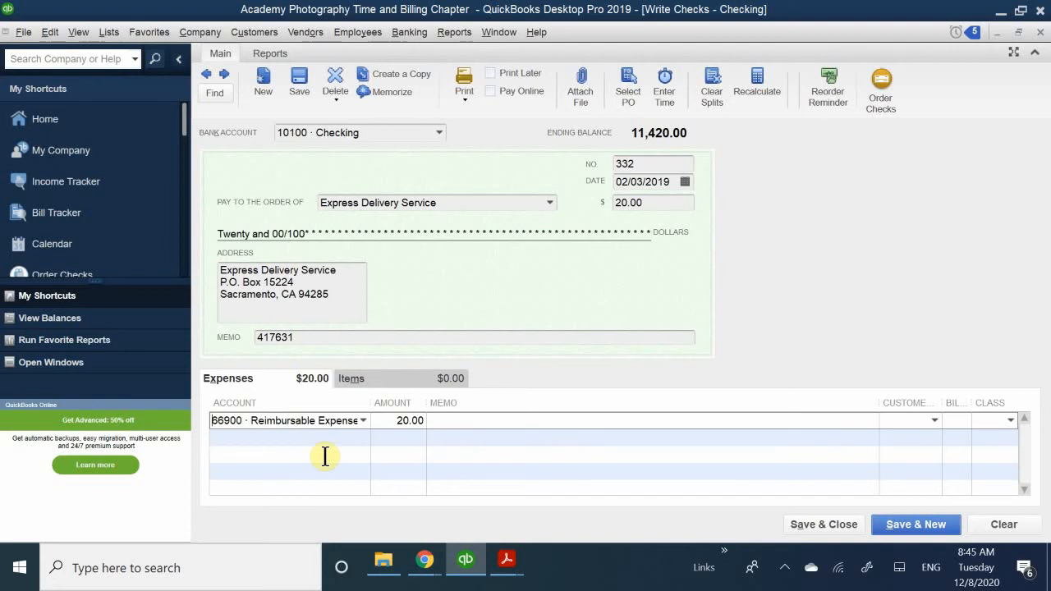
Replace the check's memo with Document Delivery.
left_click(353, 337)
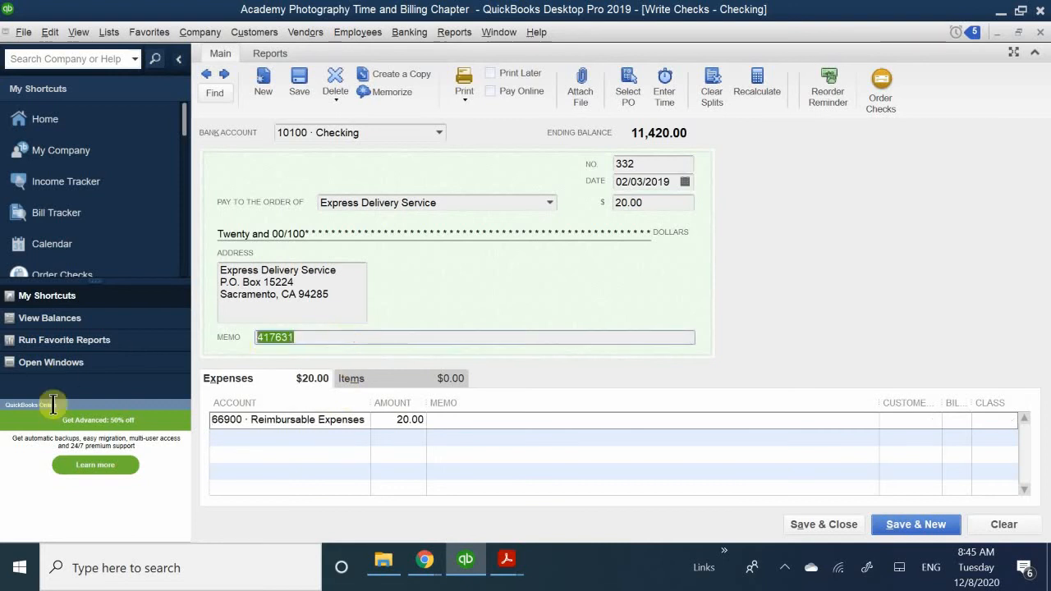
key("Delete")
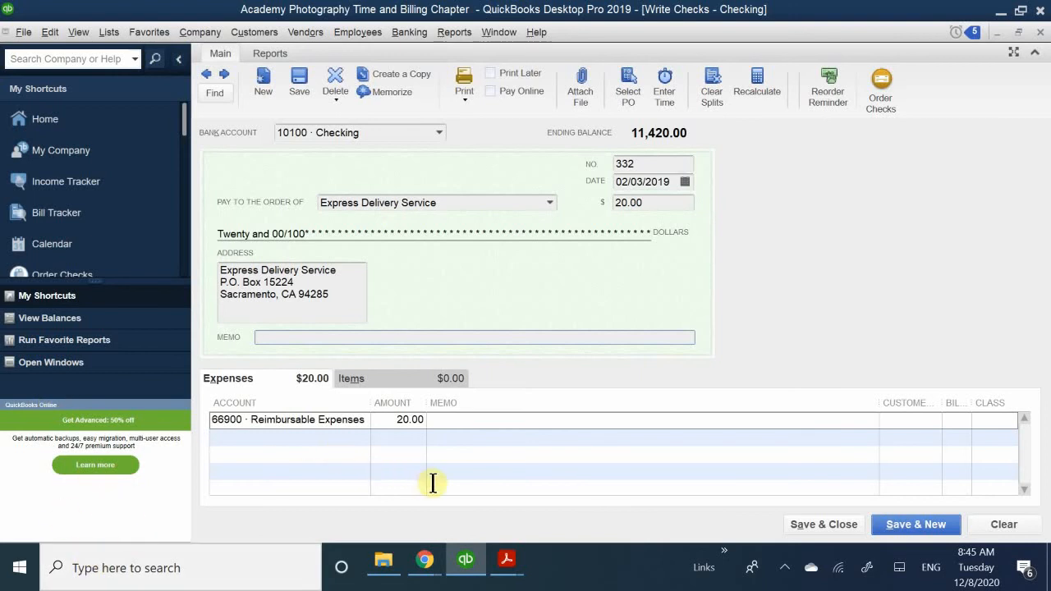
mouse_move(504, 556)
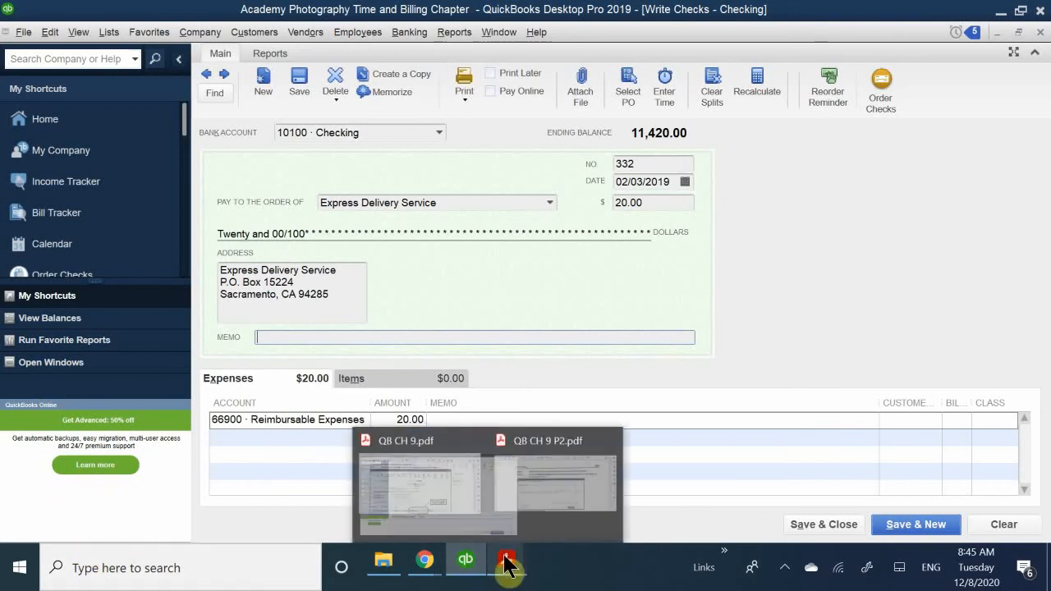
mouse_move(480, 517)
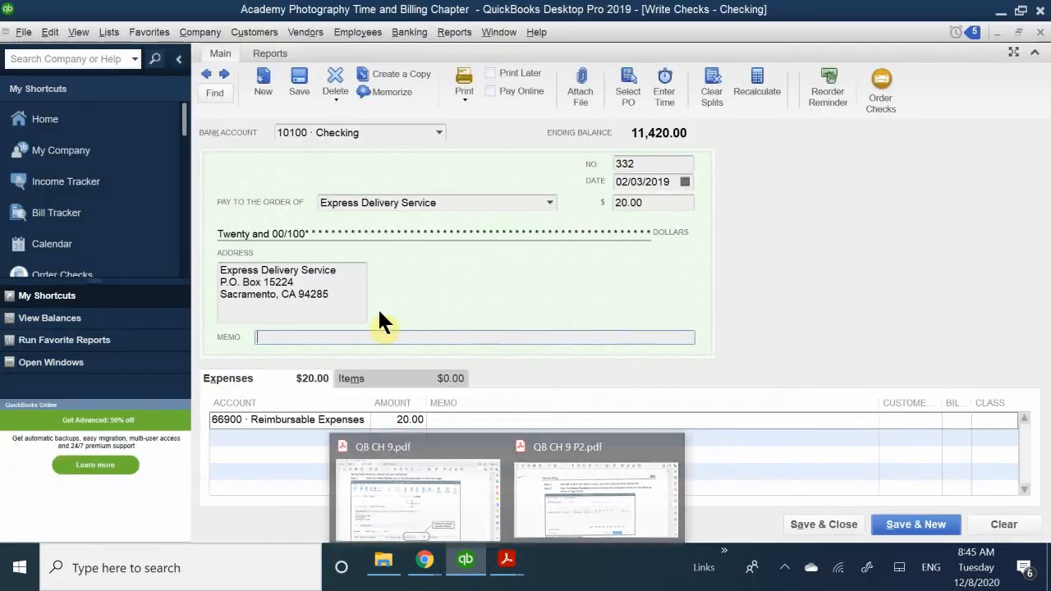
type("d")
key("BackSpace")
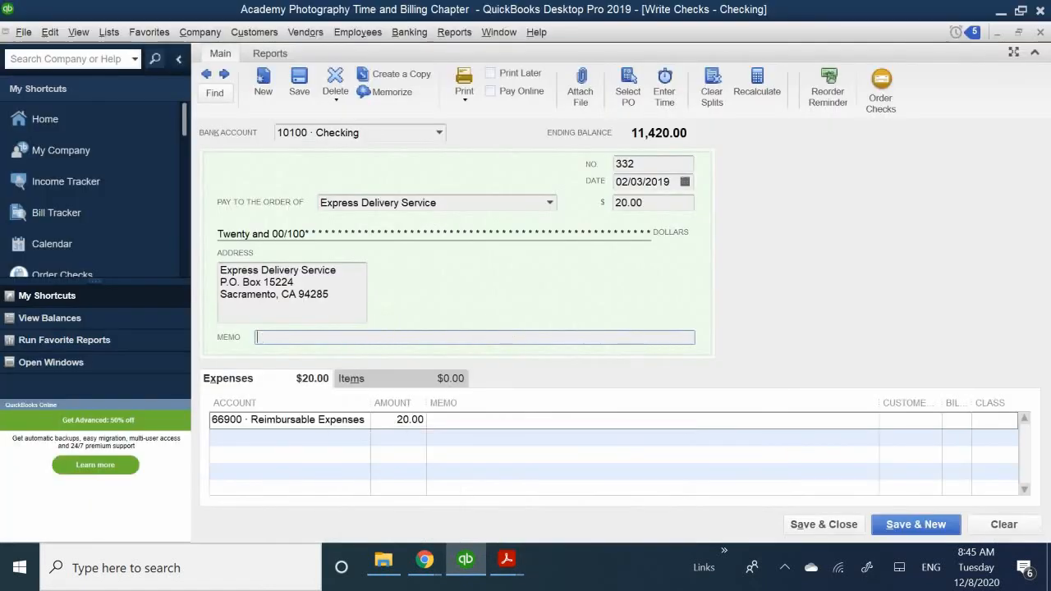
type("d")
key("BackSpace")
type("Di")
type("c")
key("BackSpace")
key("BackSpace")
type("ocument Del")
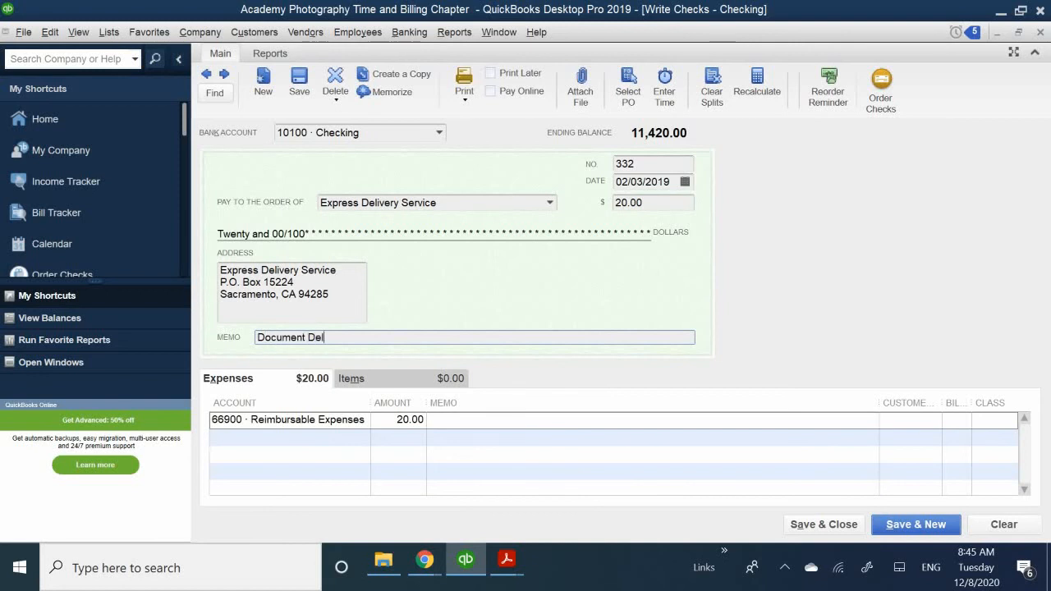
type("ivery")
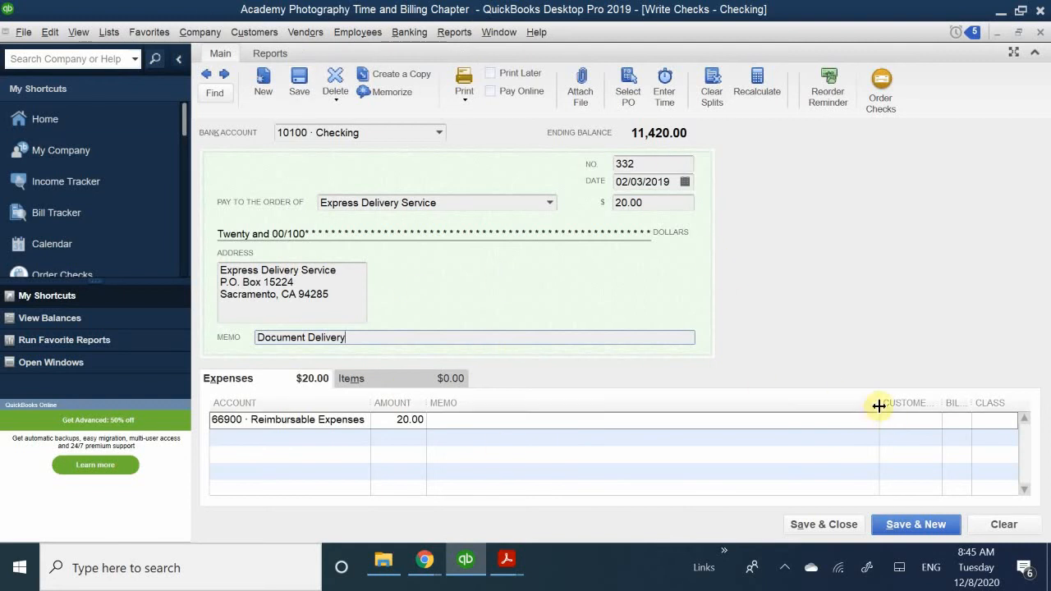
Widen the Customer:Job and Billable columns and assign the expense line to the customer Miranda's Corner.
left_click_drag(881, 404, 664, 410)
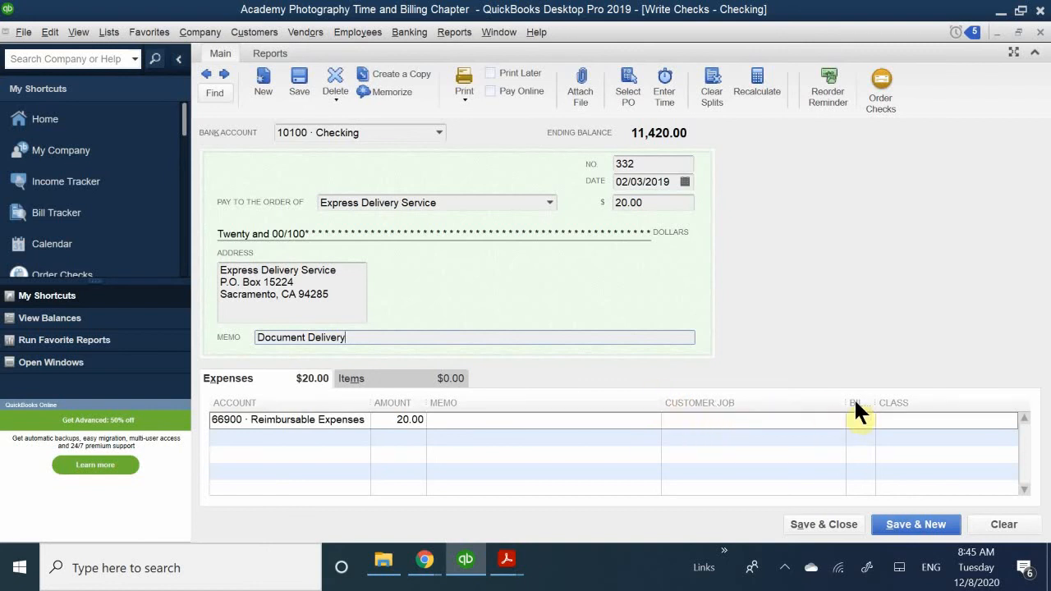
mouse_move(843, 401)
left_mouse_down()
mouse_move(770, 403)
mouse_move(848, 408)
left_mouse_up()
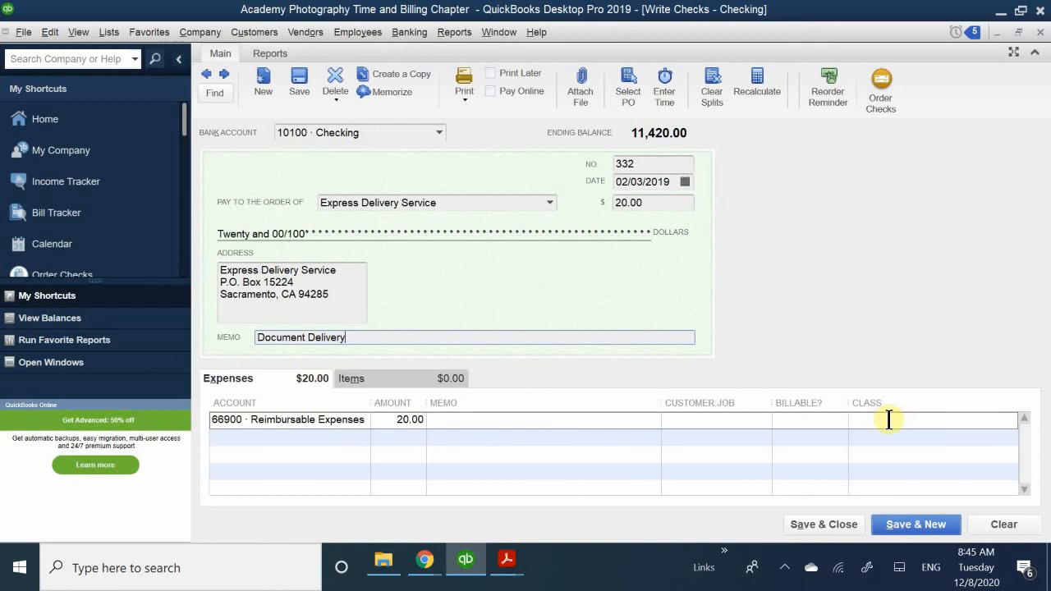
left_click(674, 422)
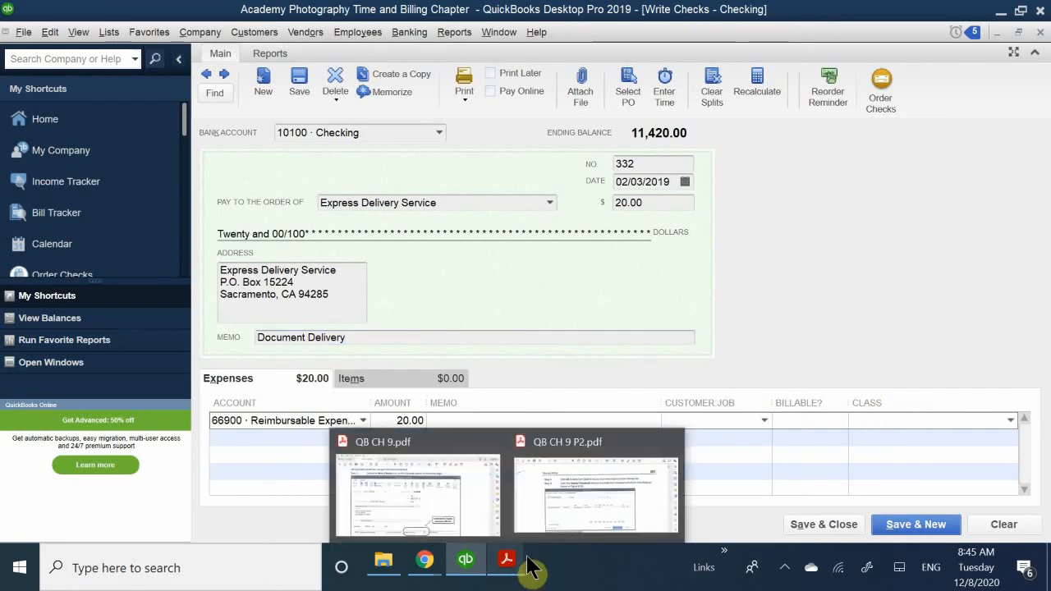
left_click(551, 512)
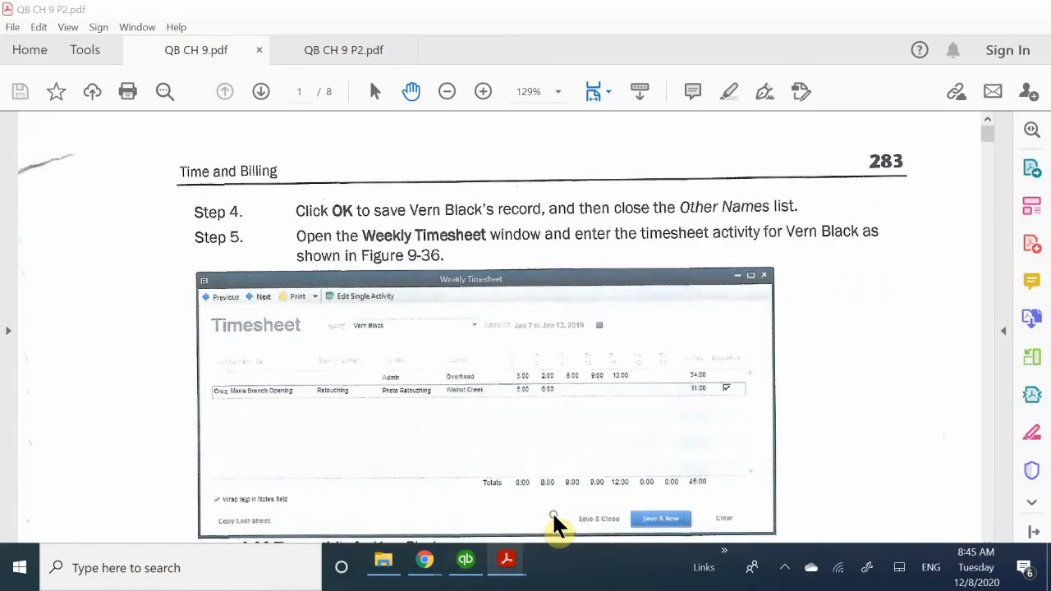
scroll(600, 454, "down", 1)
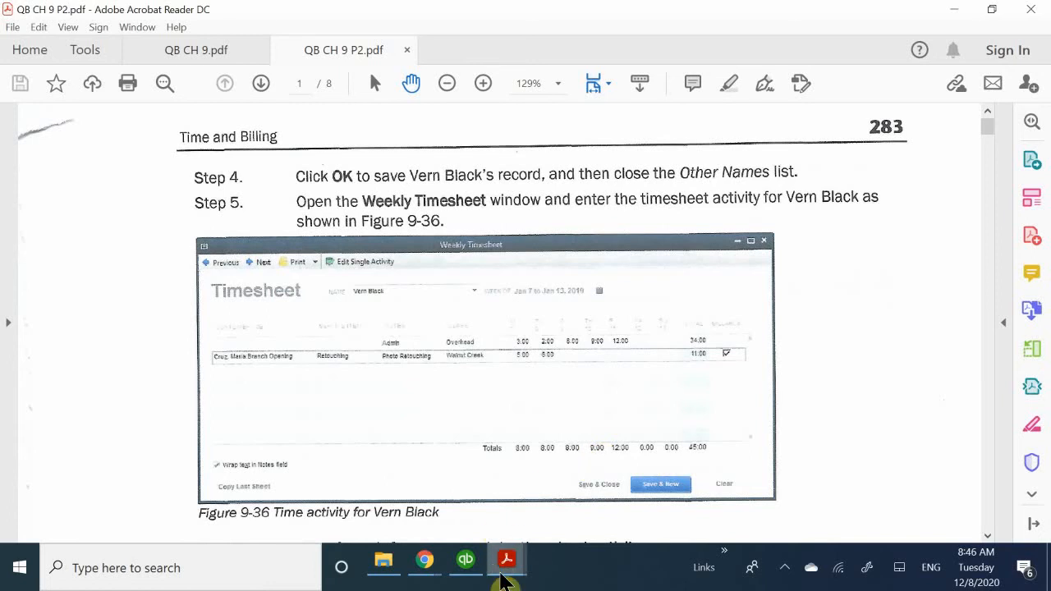
mouse_move(504, 562)
left_click(466, 562)
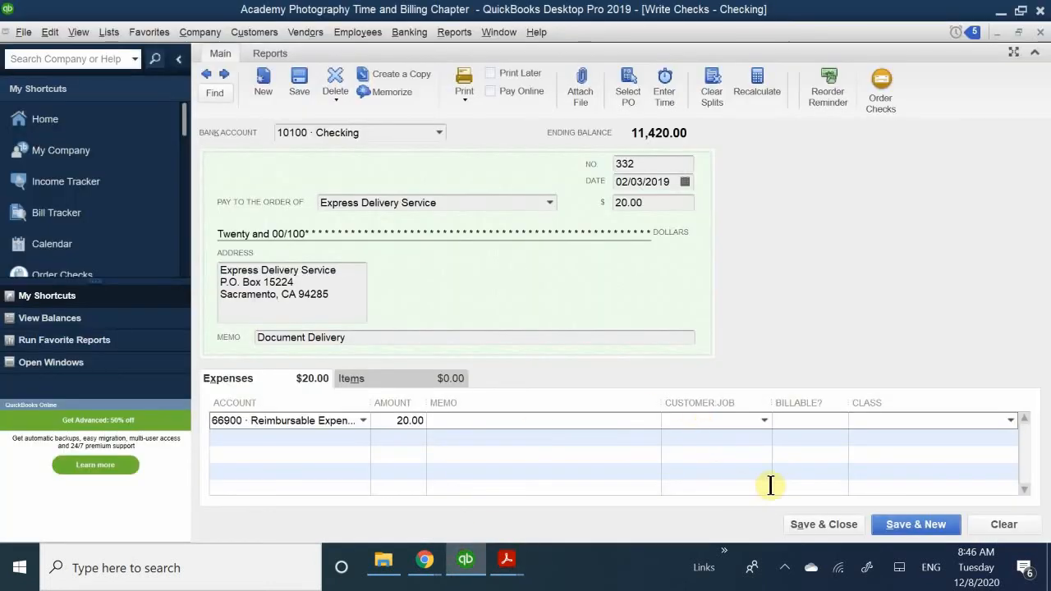
type("Miranda's Corner")
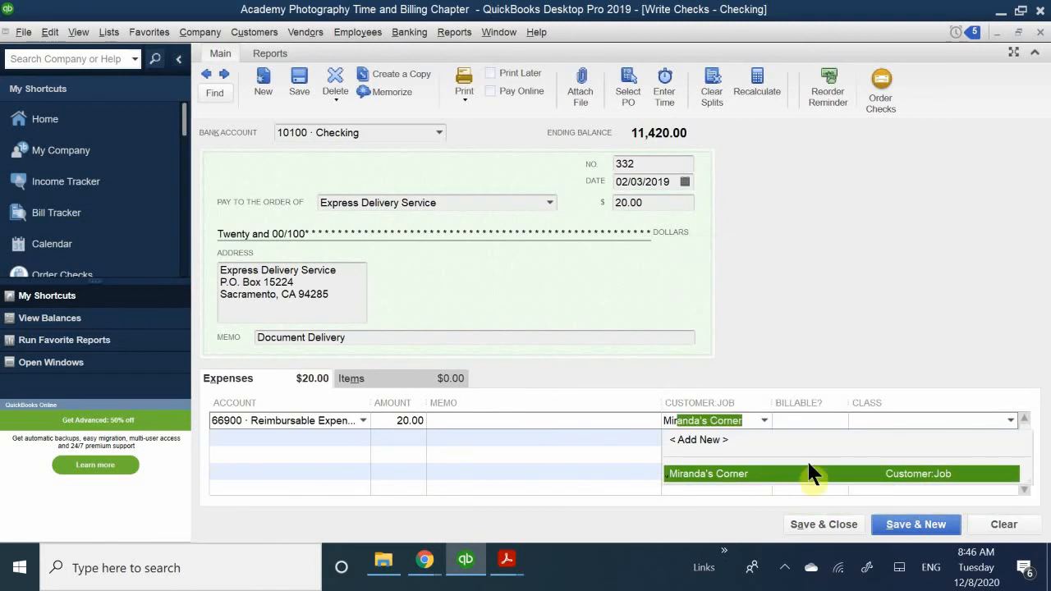
left_click(742, 475)
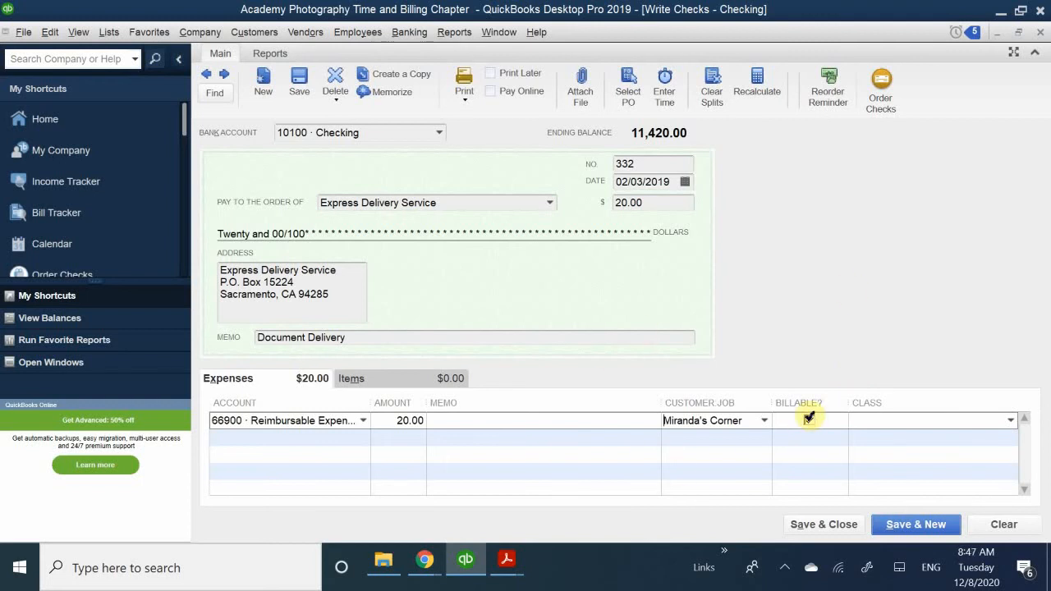
Set the expense line's class to Walnut Creek, and save and close the check.
left_click(871, 419)
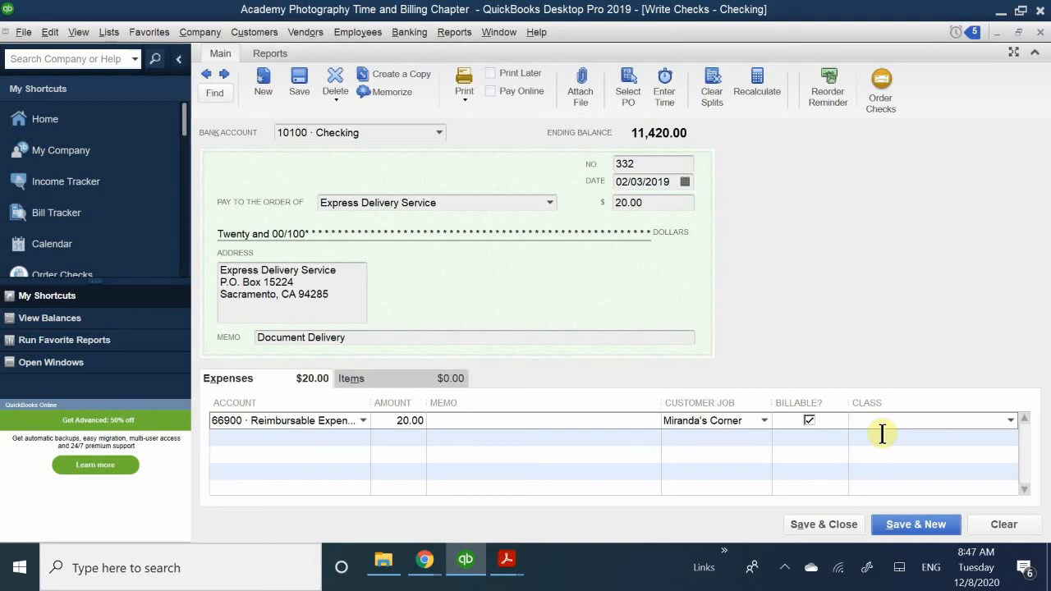
type("Walnut Creek")
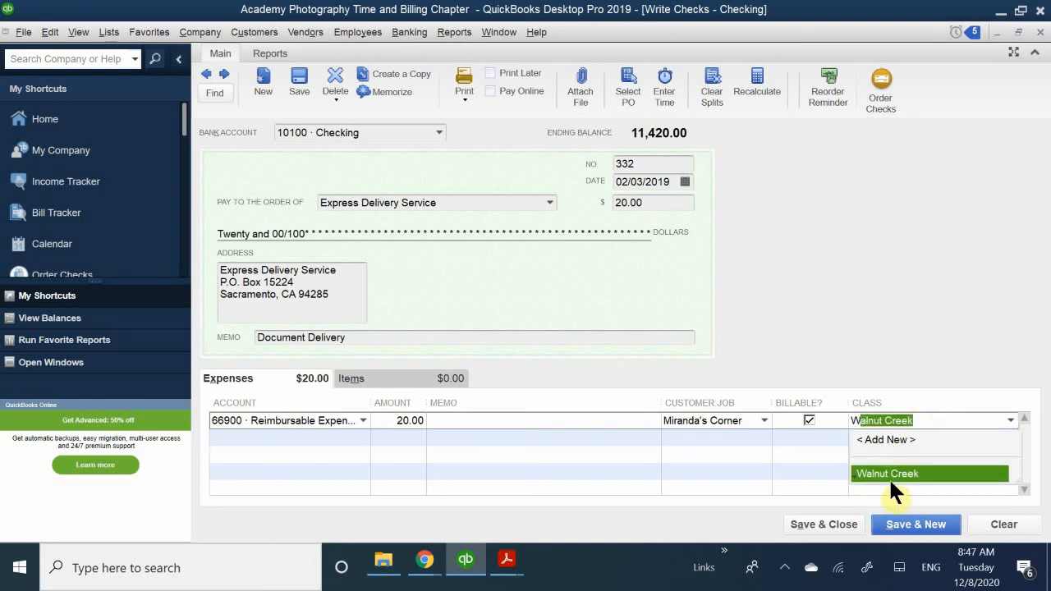
left_click(885, 474)
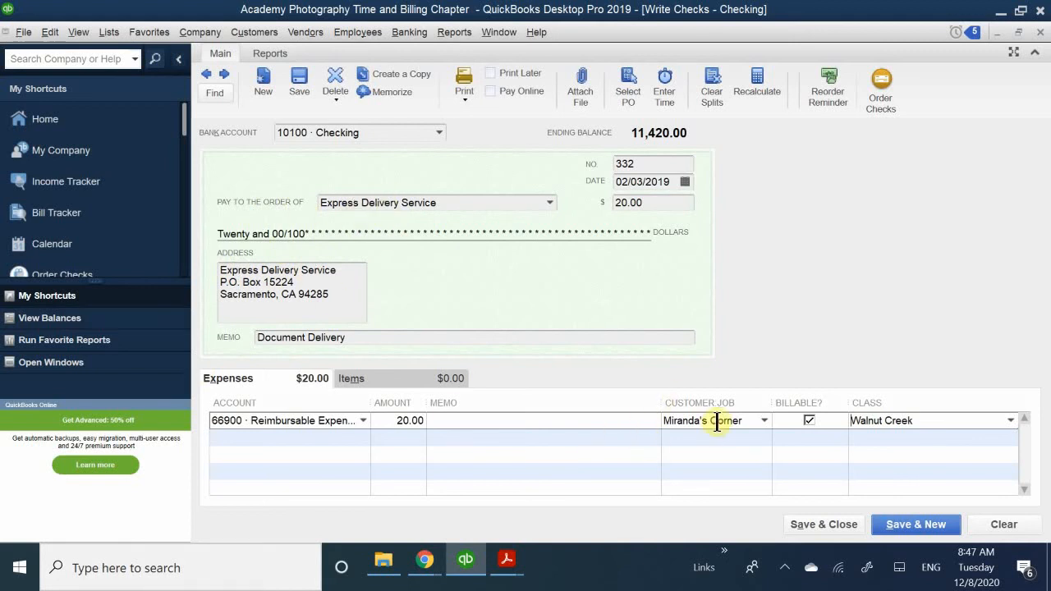
left_click(811, 522)
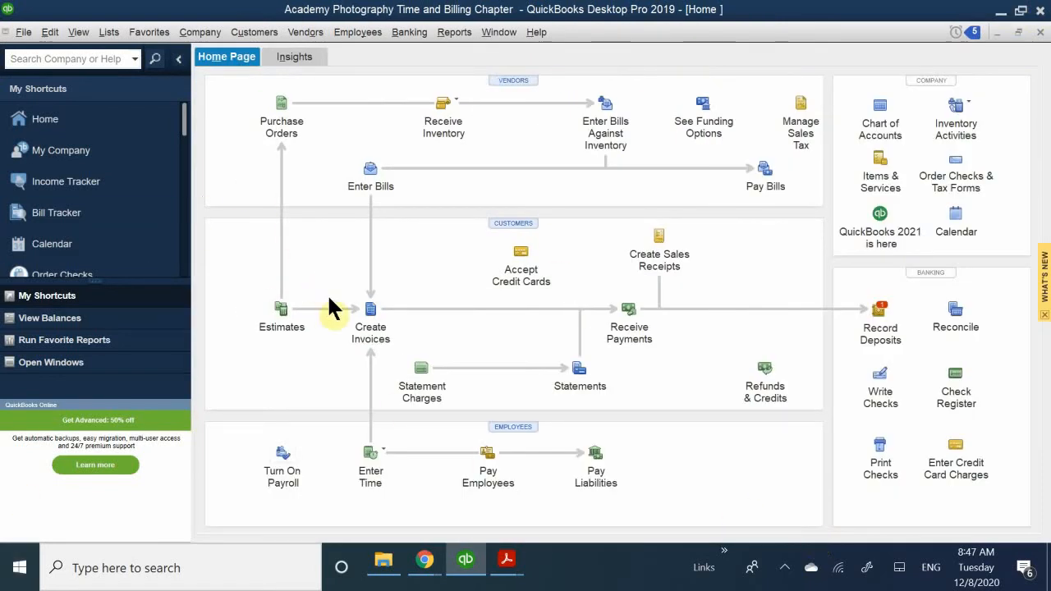
Start a new invoice and choose Miranda's Corner as its customer.
left_click(369, 310)
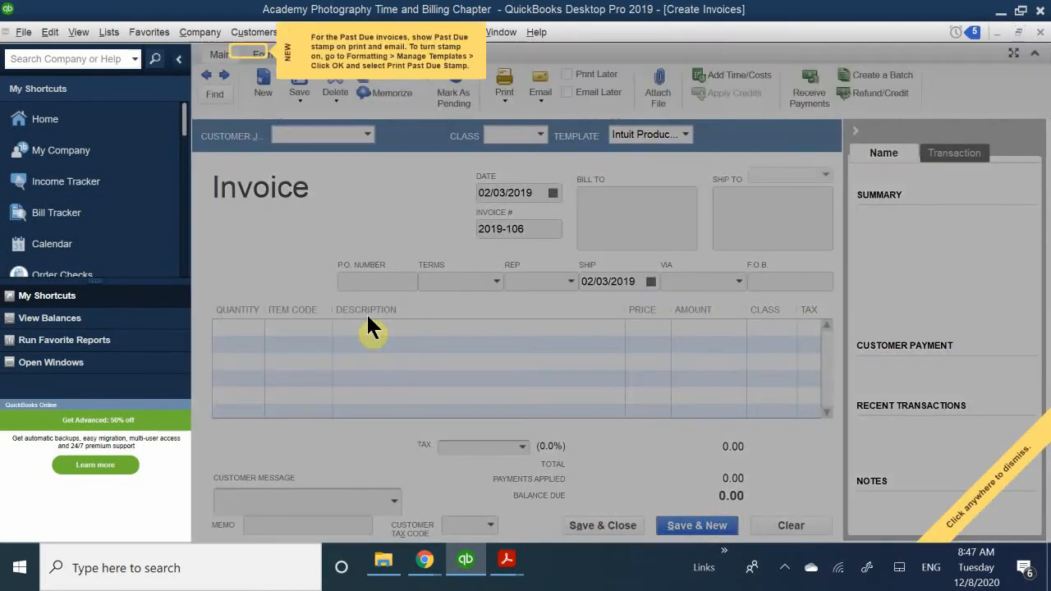
left_click(361, 166)
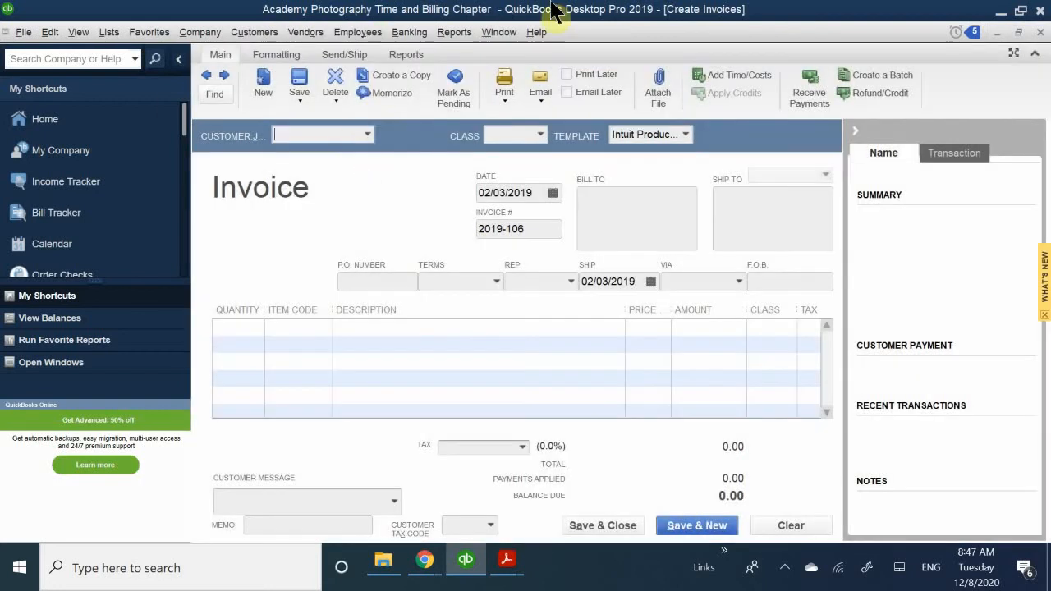
left_click(301, 132)
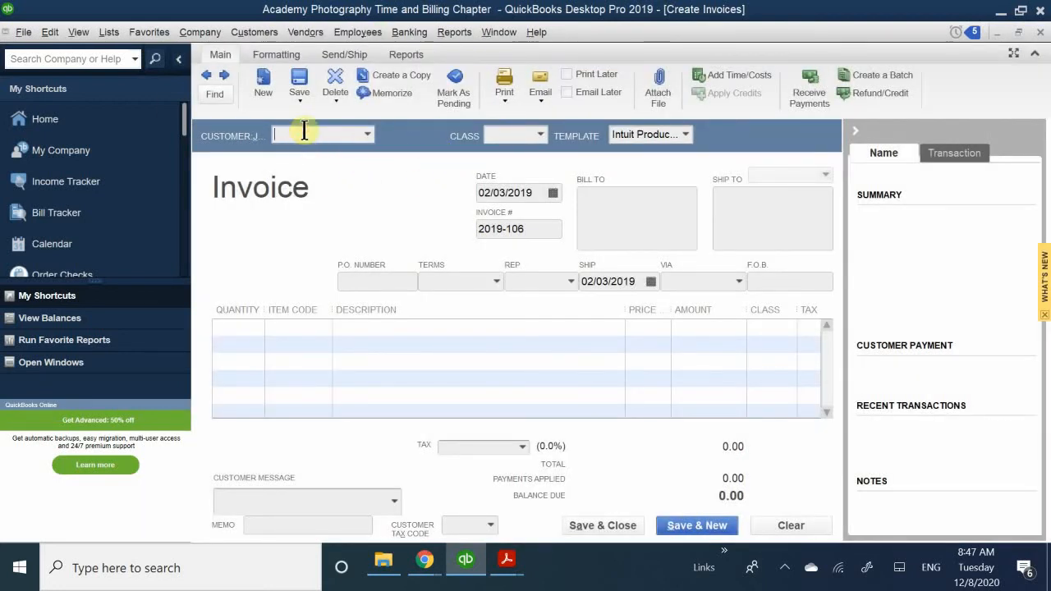
type("M")
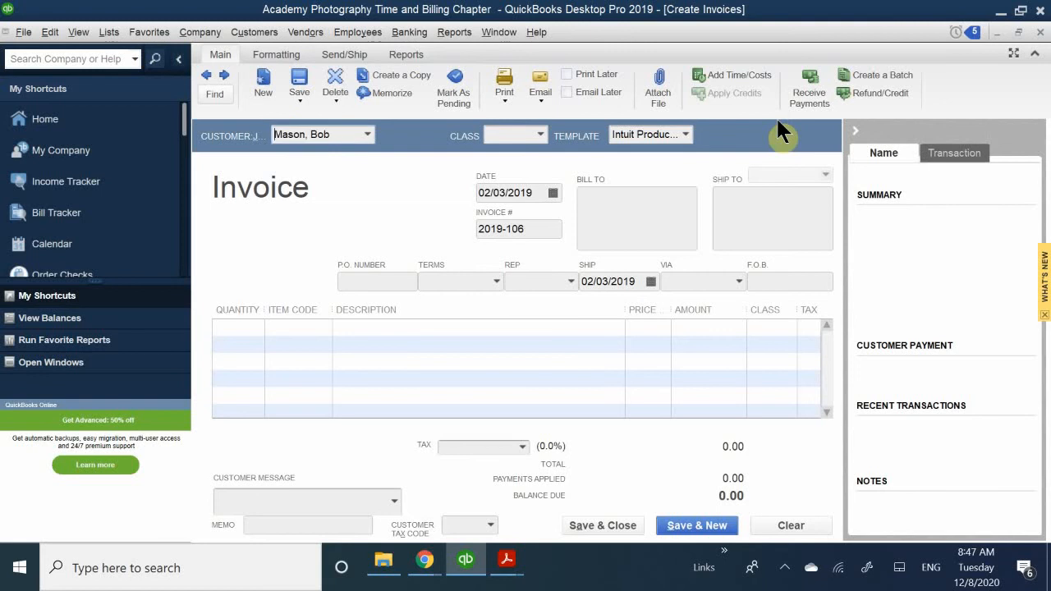
key("BackSpace")
type("Miranda's Corner")
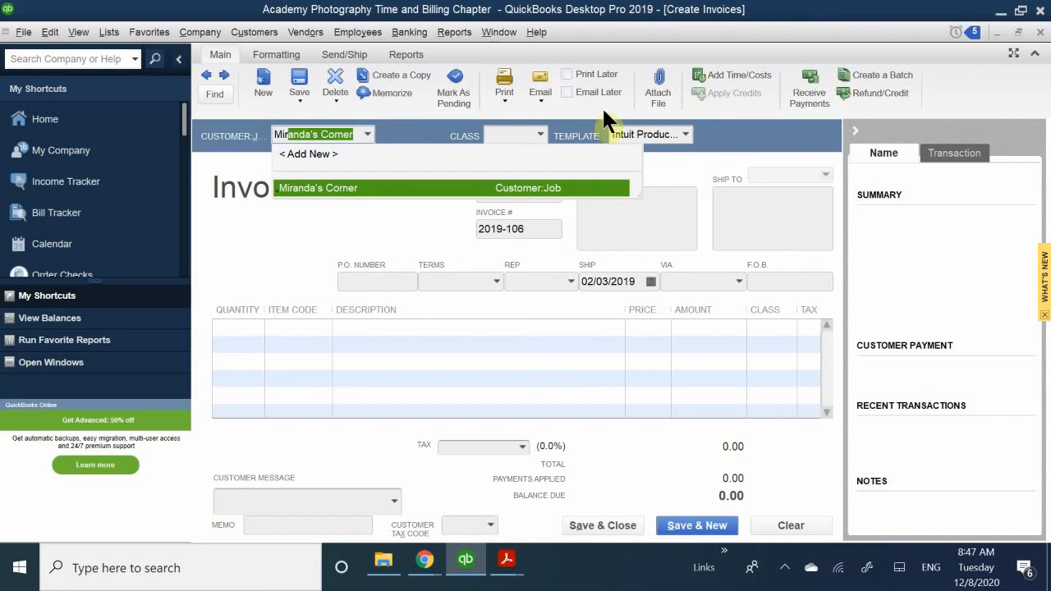
left_click(337, 182)
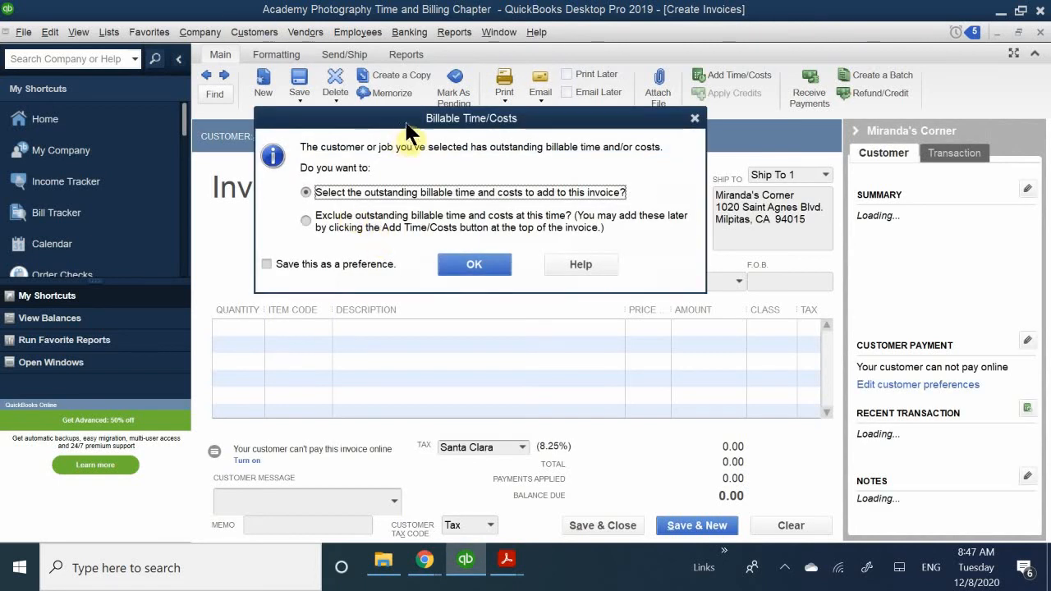
Choose to select the outstanding billable time and costs for the invoice, and show the billable expenses for Miranda's Corner.
left_click_drag(411, 125, 522, 222)
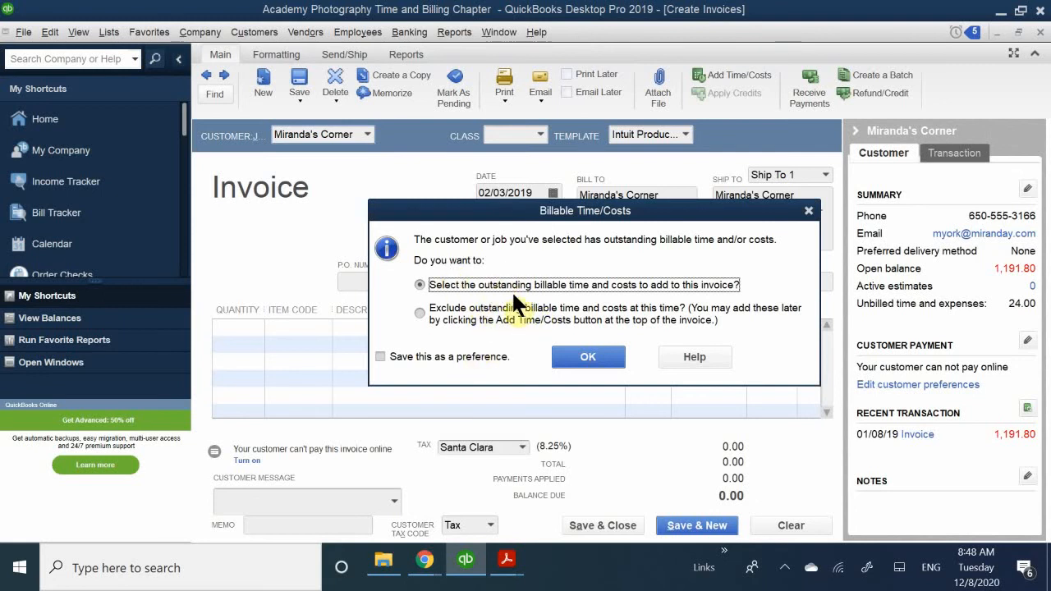
left_click(595, 360)
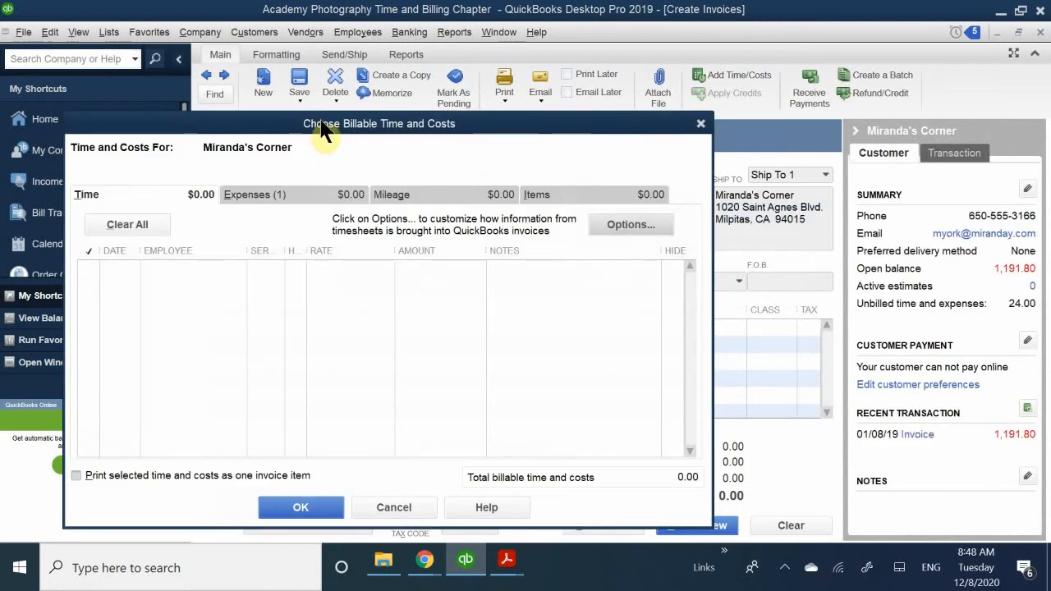
left_click_drag(328, 134, 494, 212)
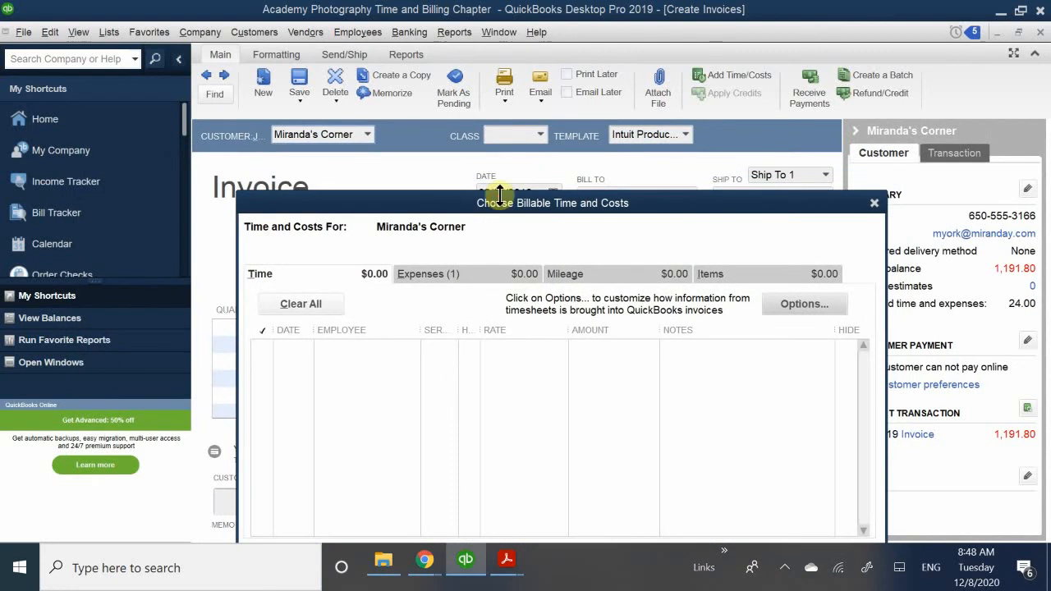
left_click_drag(499, 194, 501, 174)
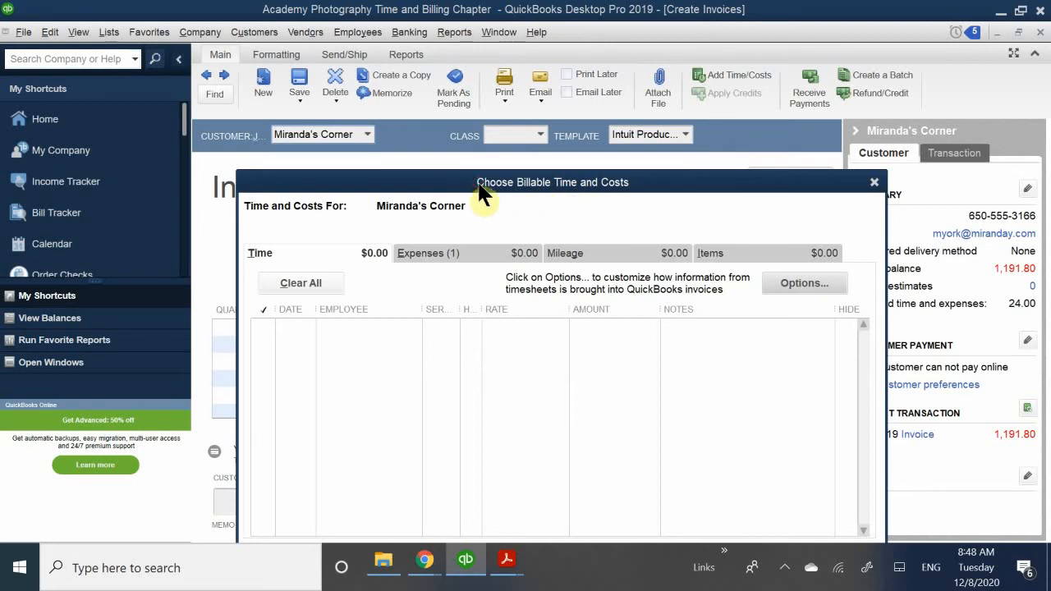
left_click_drag(481, 192, 459, 212)
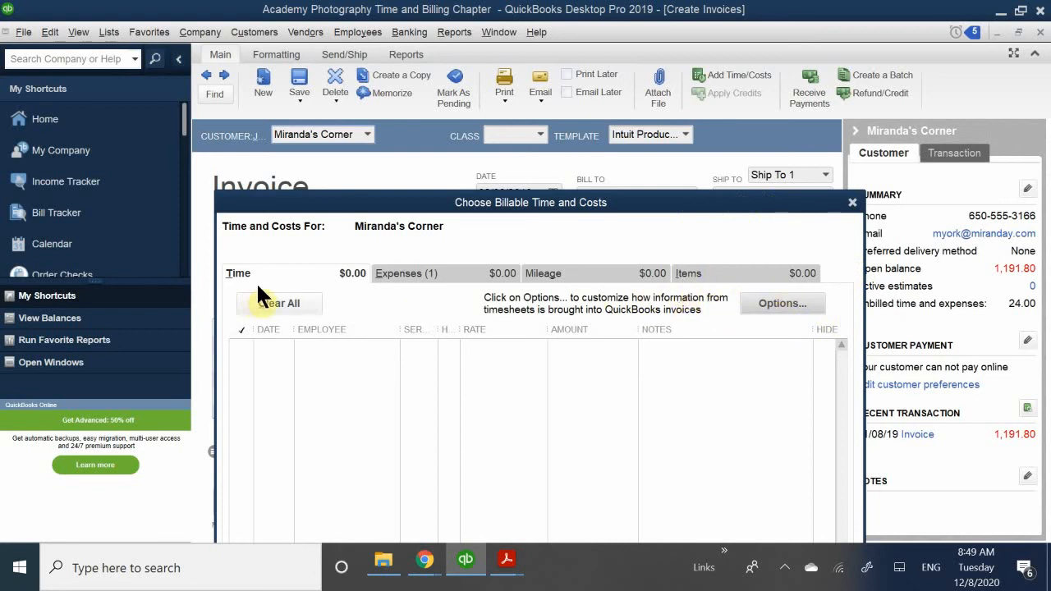
left_click(401, 273)
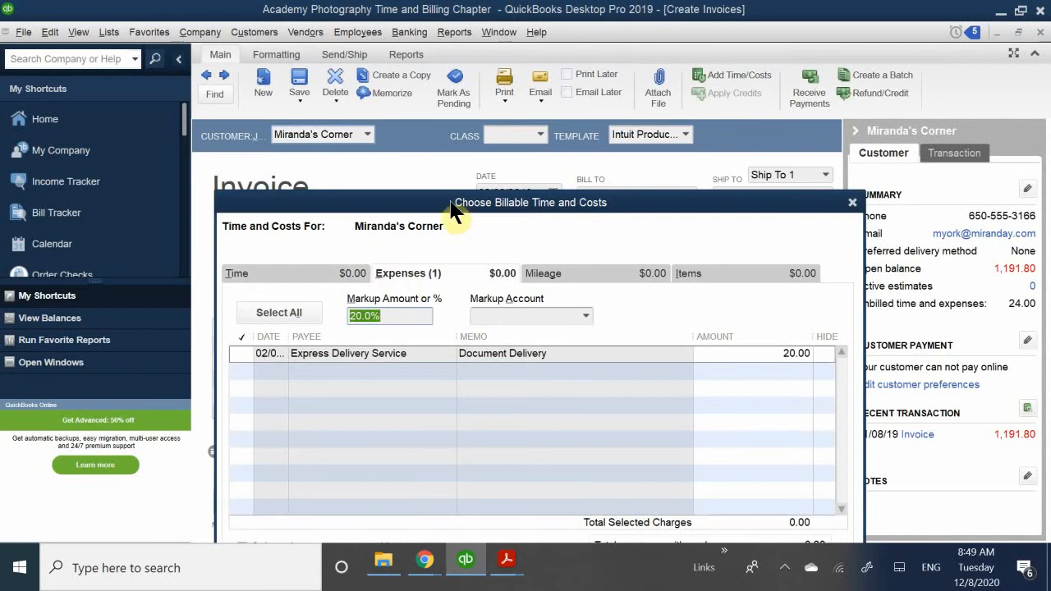
Select the Express Delivery Service expense for billing and set the markup account to 40500 · Expense Markup.
left_click_drag(448, 208, 473, 206)
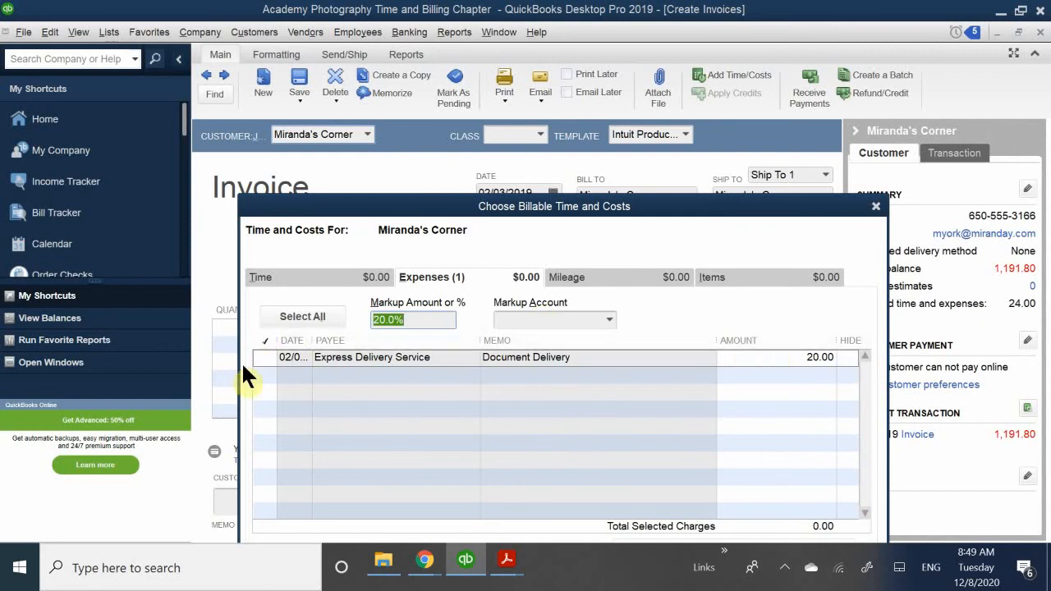
left_click(263, 358)
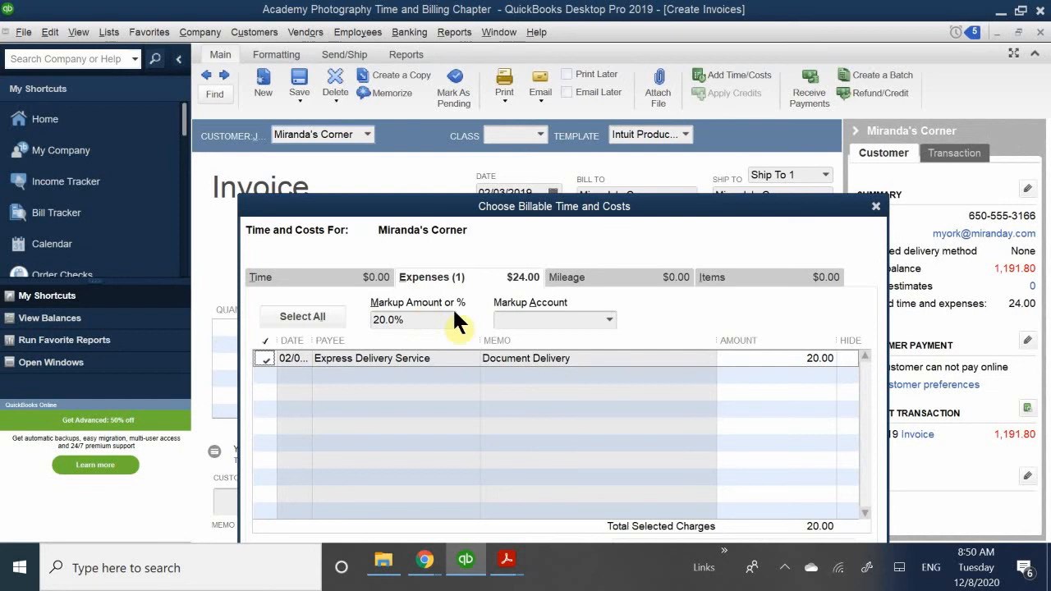
left_click(522, 319)
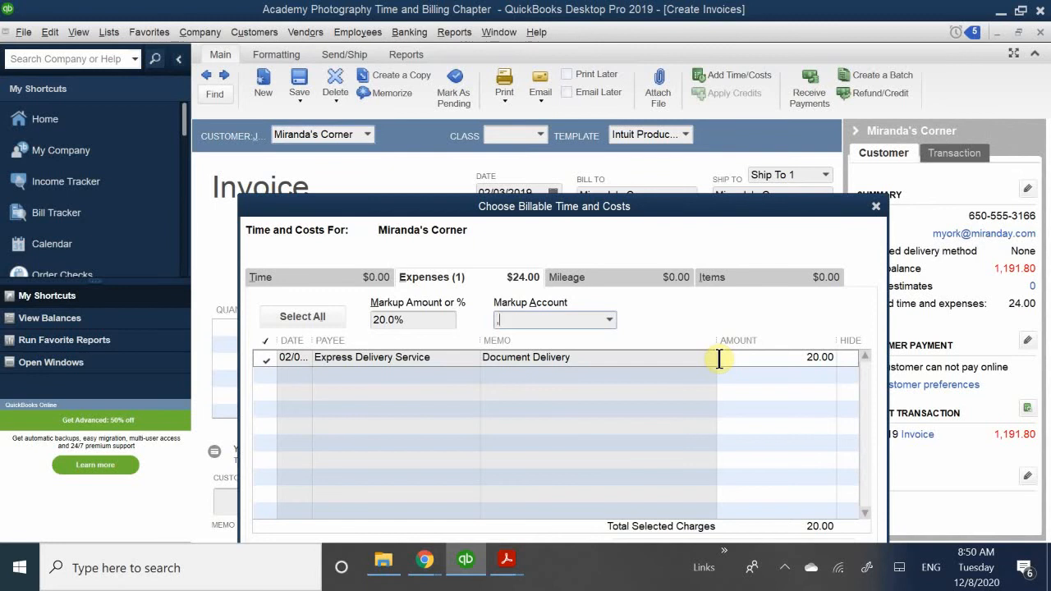
type("mar")
key("BackSpace")
key("BackSpace")
key("BackSpace")
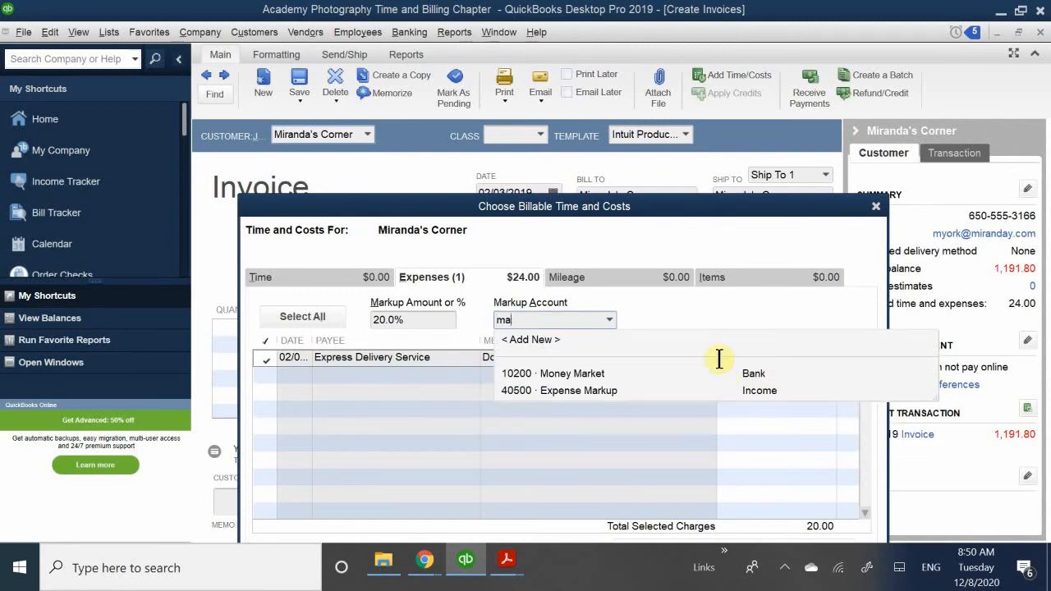
type("m")
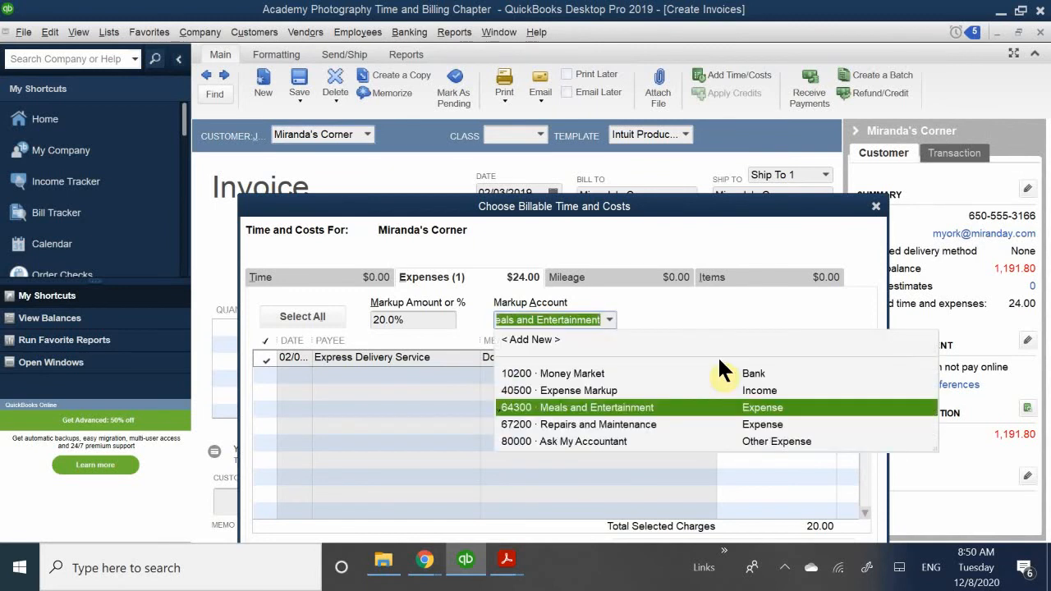
type("ar")
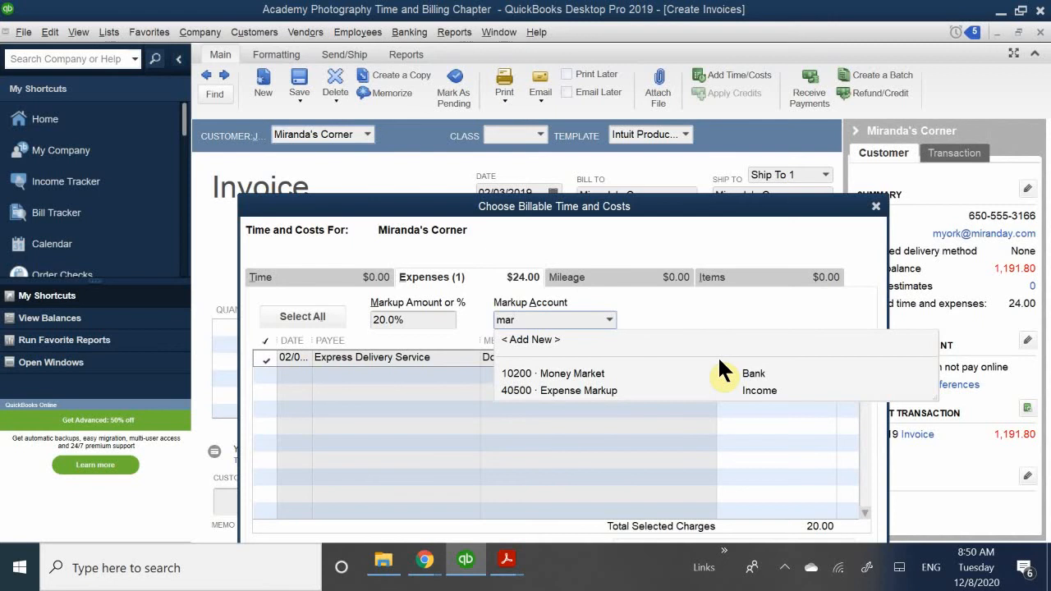
key("BackSpace")
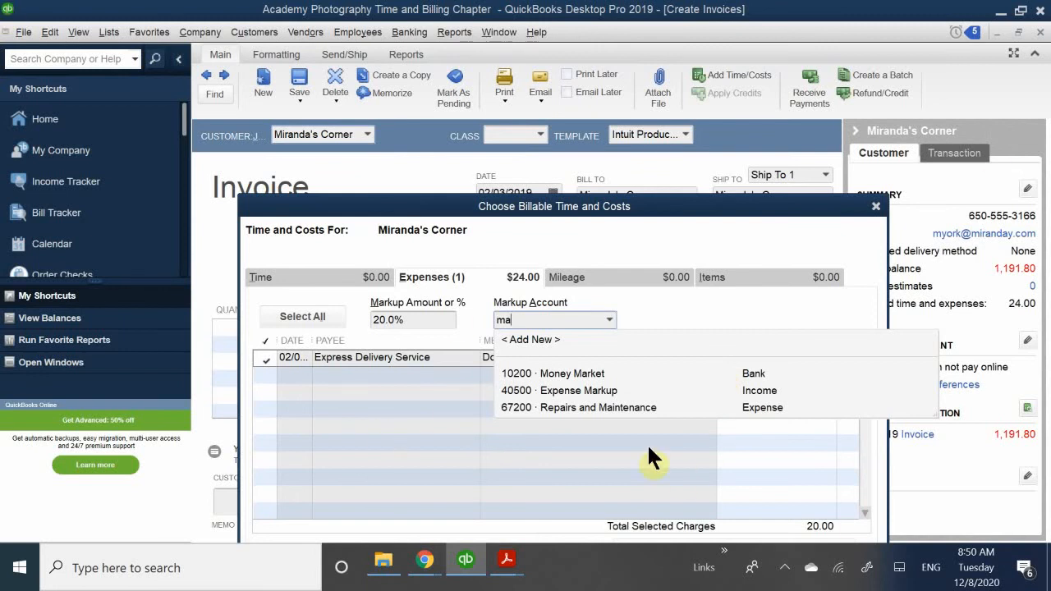
left_click(607, 389)
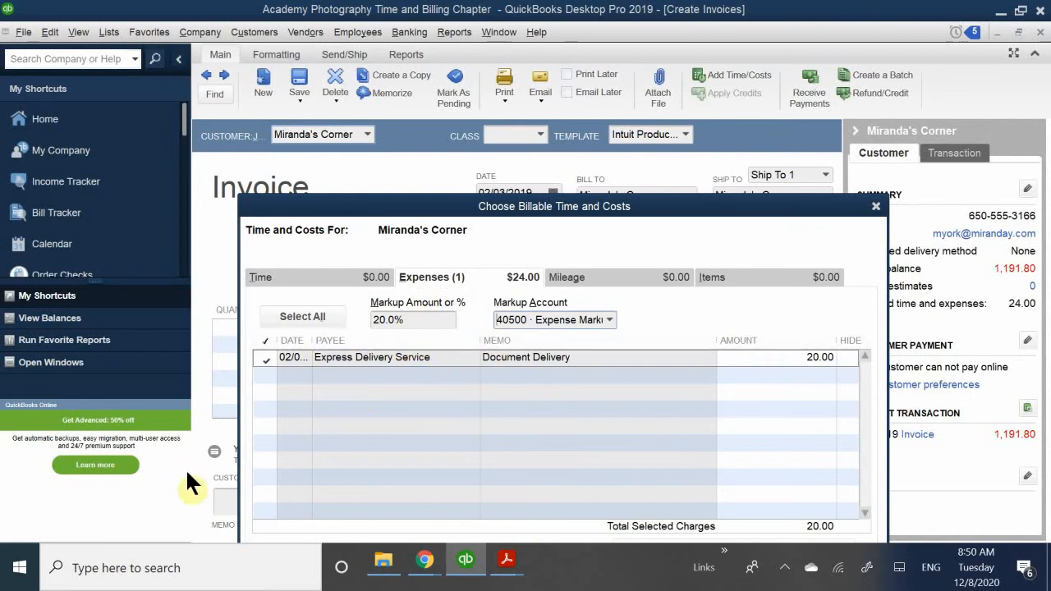
Accept the selected billable expense with its markup to add it to the Miranda's Corner invoice.
left_click_drag(440, 211, 460, 174)
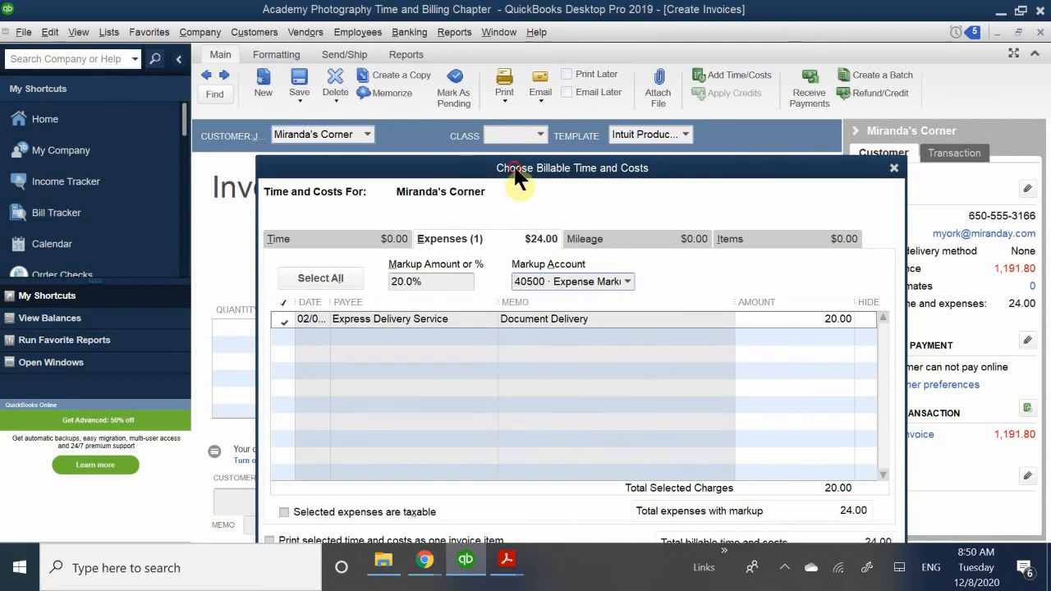
left_click_drag(515, 170, 544, 129)
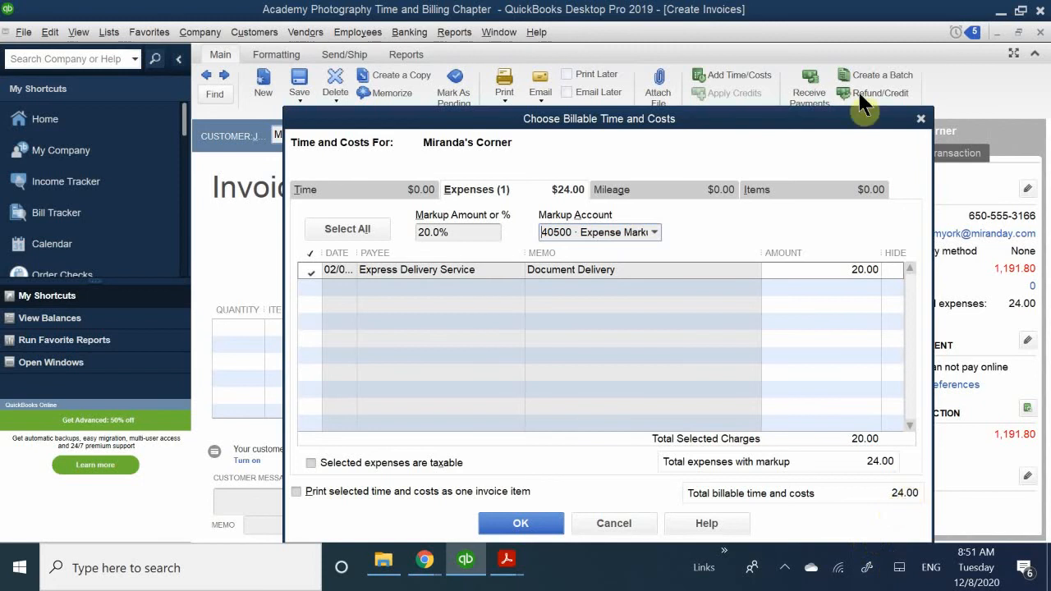
left_click_drag(473, 120, 466, 87)
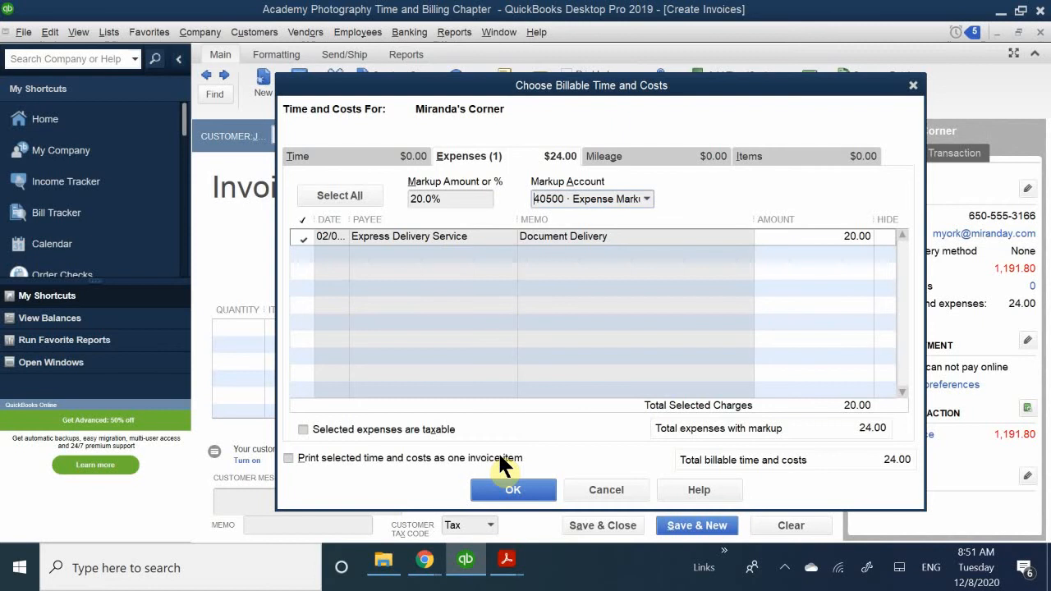
left_click(526, 484)
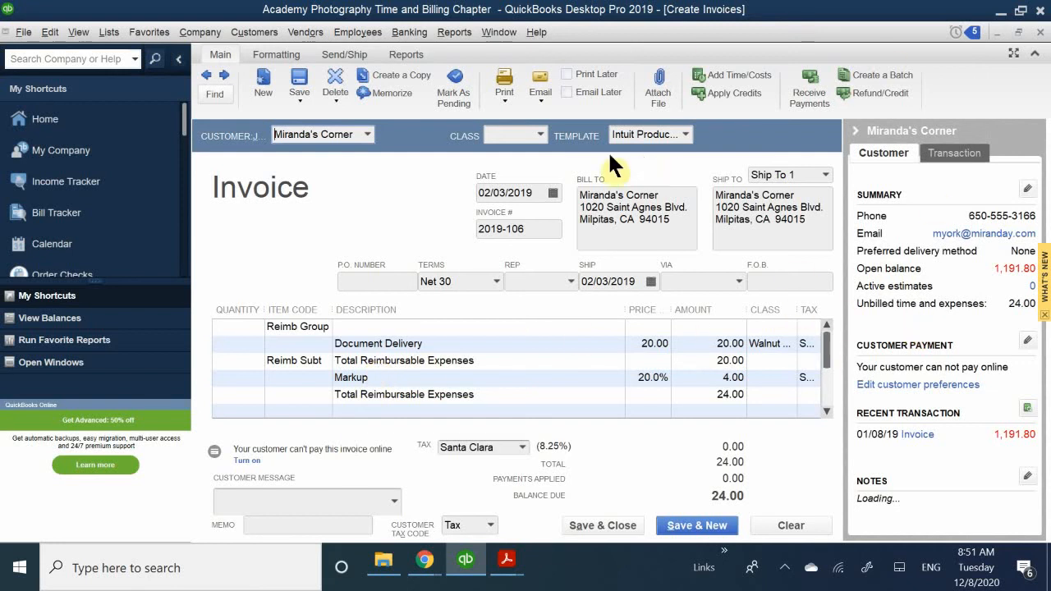
Set the invoice's class to Walnut Creek and check the invoice number.
left_click(502, 134)
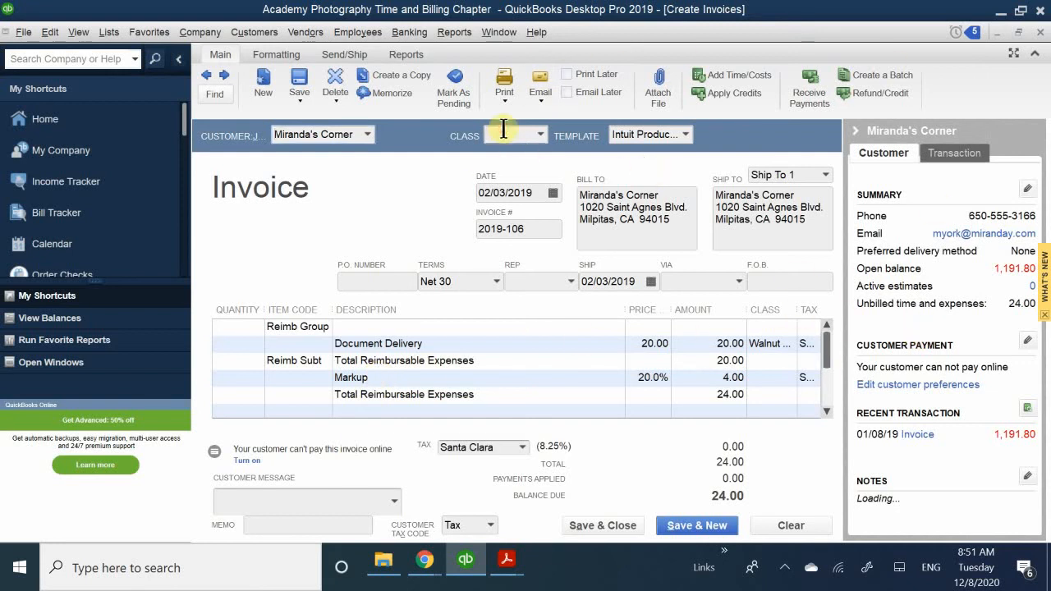
type("w")
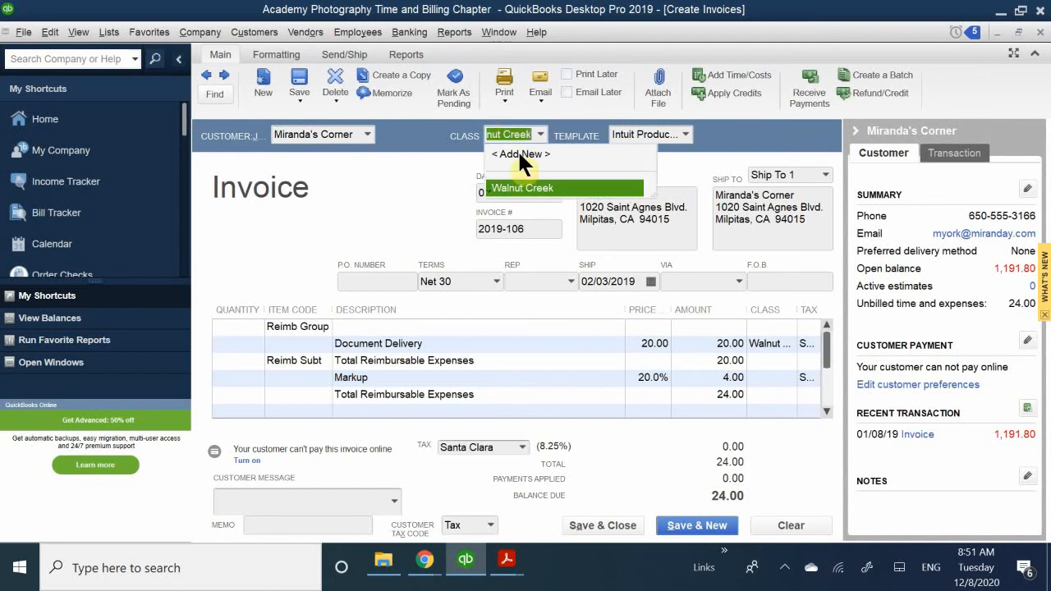
left_click(536, 186)
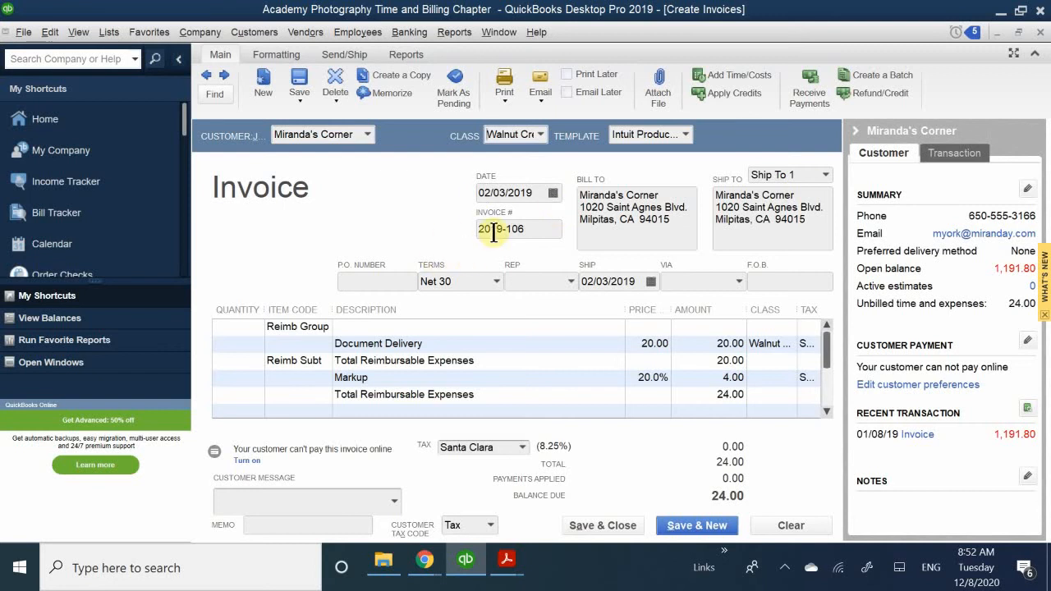
left_click(550, 230)
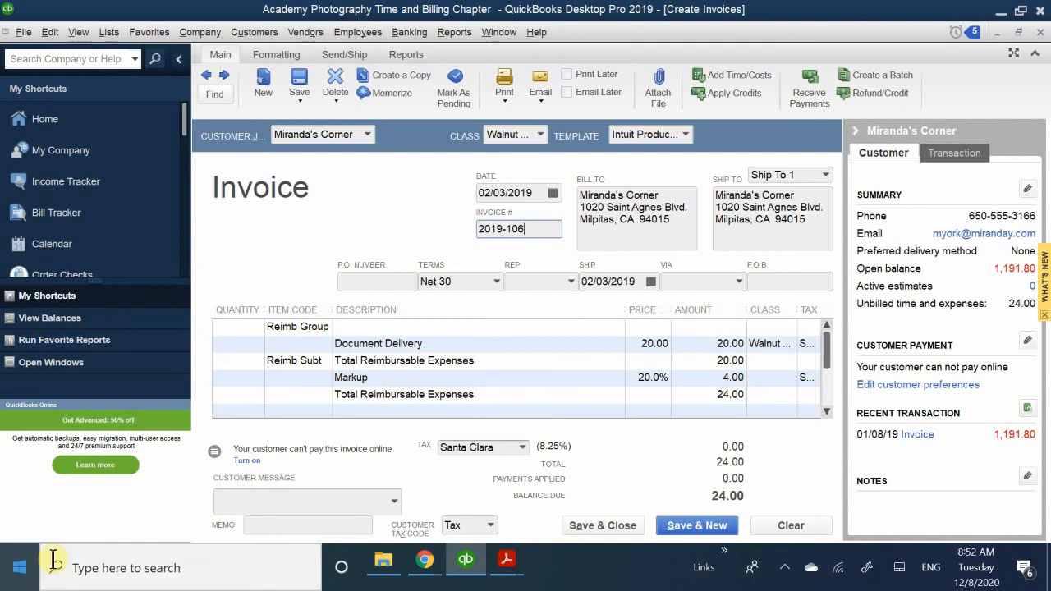
Set the customer message to "Thank you for your business." and enter "Document Delivery" as the invoice memo.
left_click(272, 504)
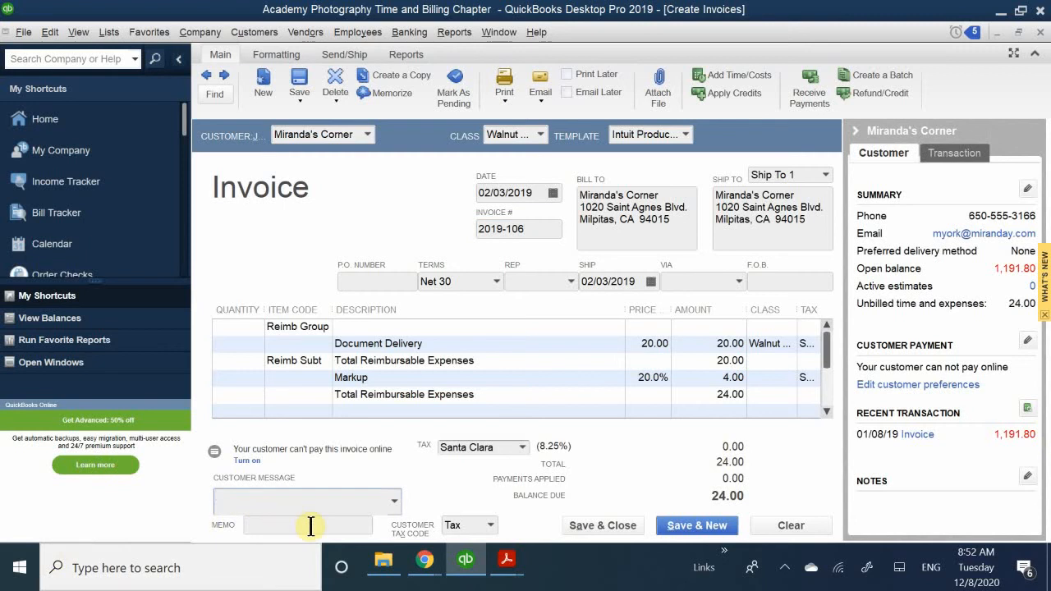
type("Thank you for your business.")
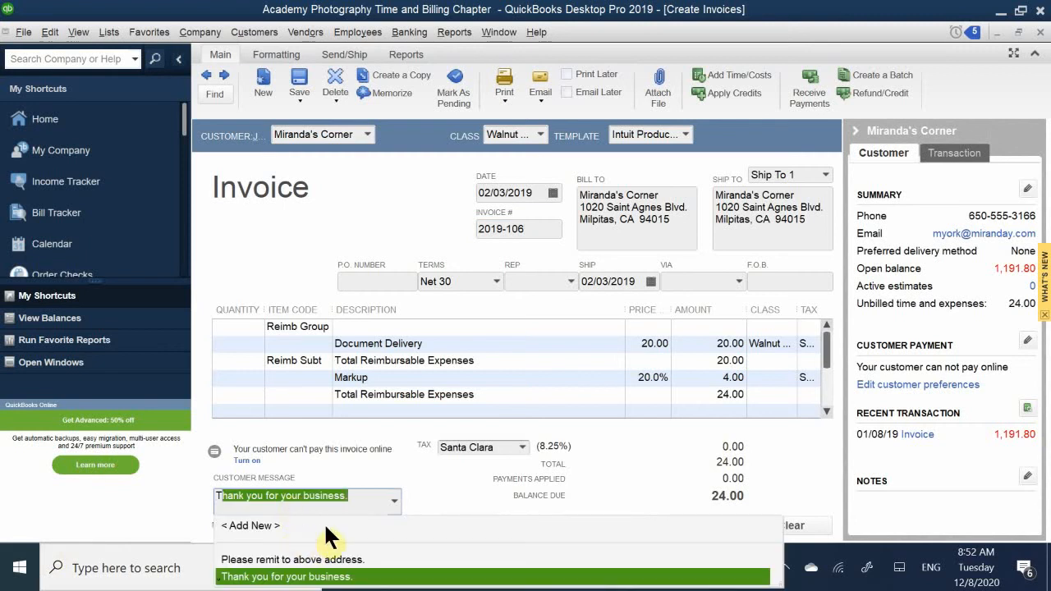
left_click(336, 576)
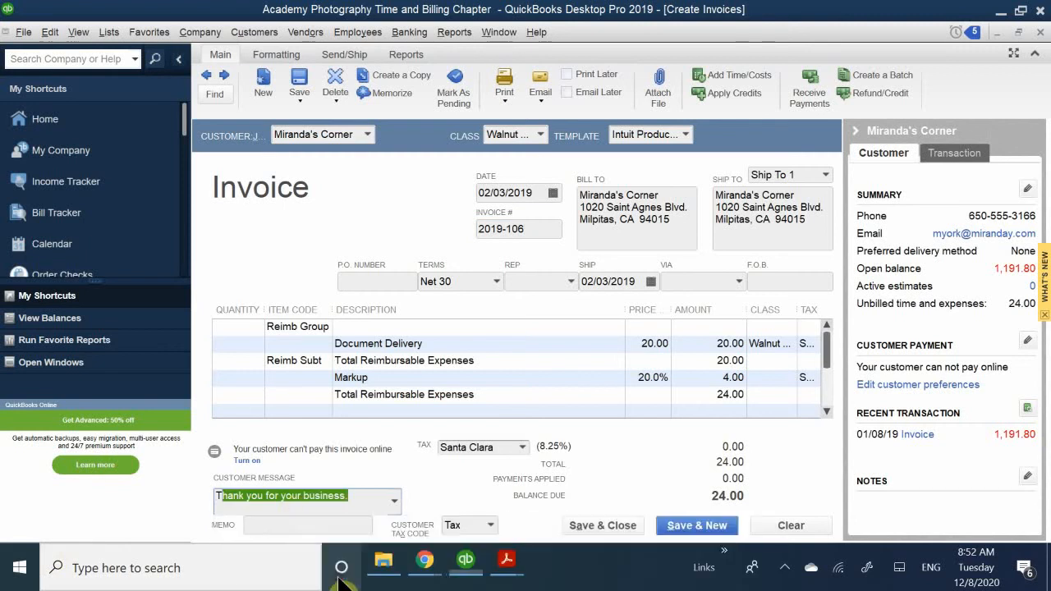
left_click(274, 524)
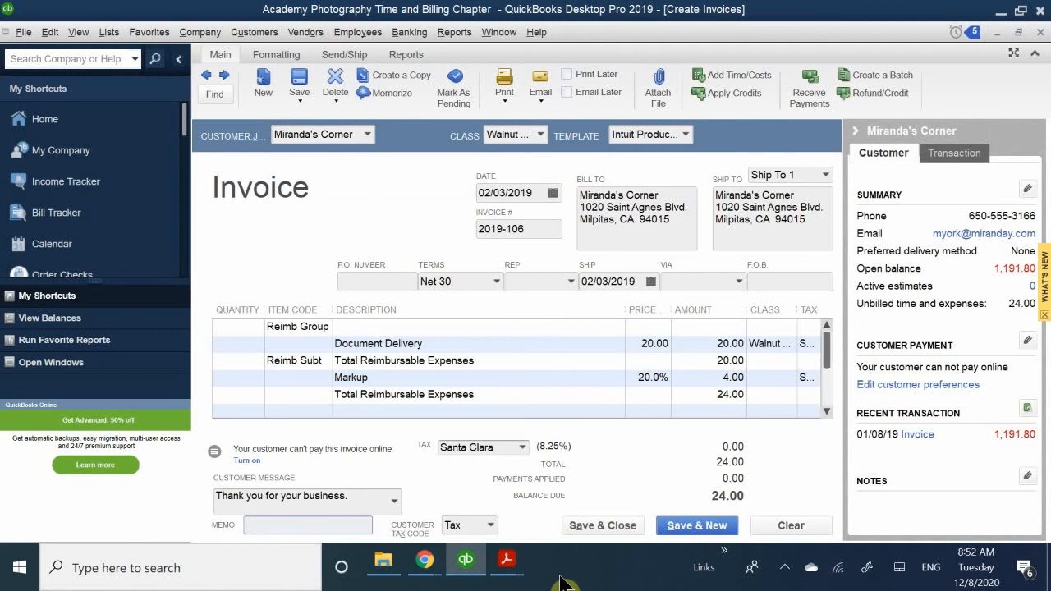
type("Dp")
key("BackSpace")
type("ocument Delivery")
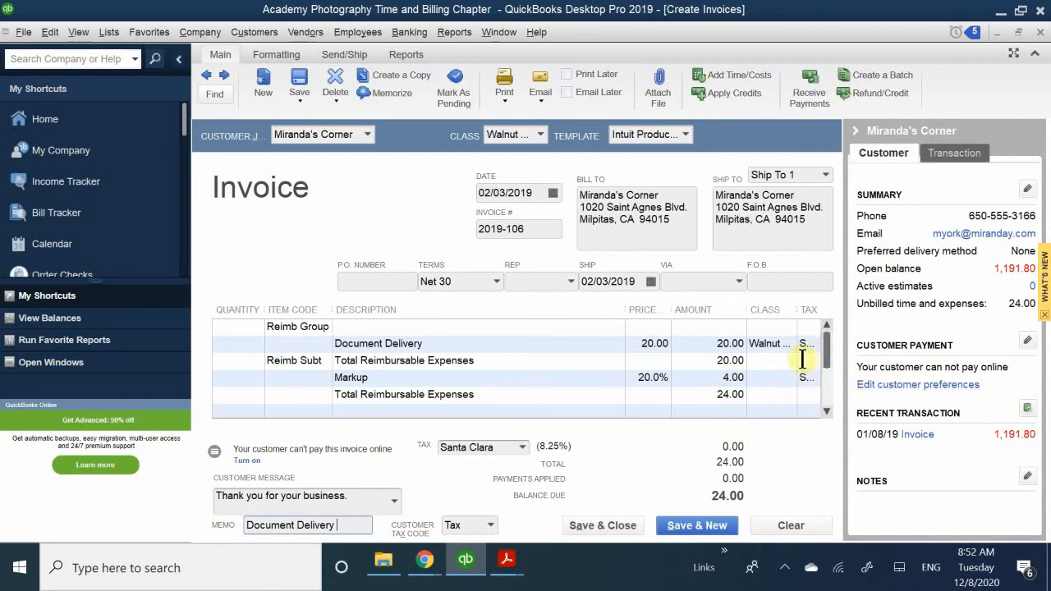
Narrow the Description column and widen the Tax column in the invoice lines, and save and close the invoice.
left_click_drag(624, 309, 551, 310)
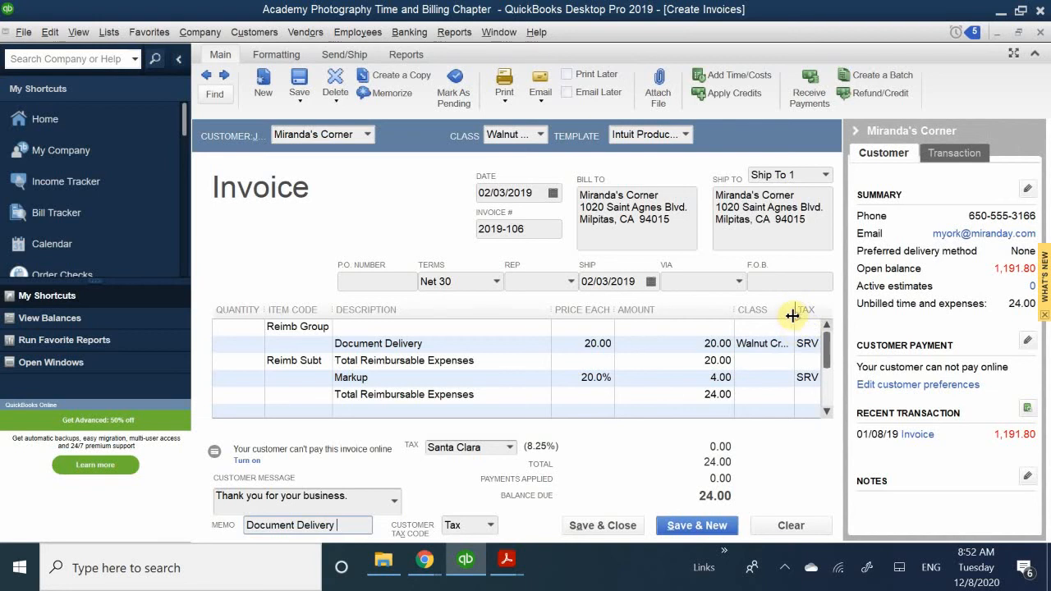
mouse_move(795, 312)
left_mouse_down()
mouse_move(758, 323)
mouse_move(785, 324)
left_mouse_up()
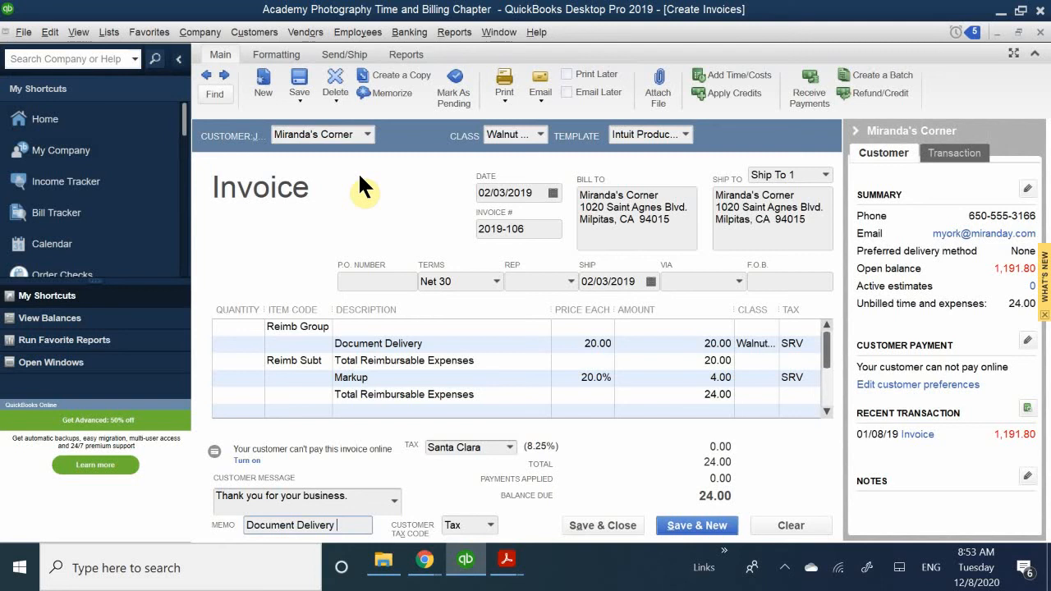
left_click(591, 531)
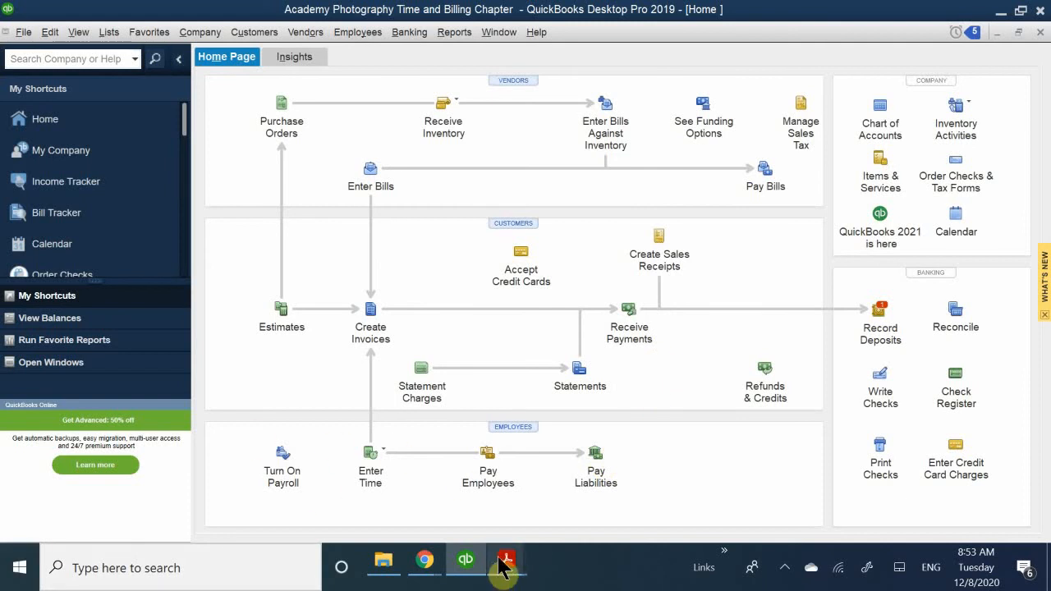
Switch to QB CH 9.pdf in Acrobat Reader and review the invoicing steps and Figures 9-2 to 9-7 on reimbursable expenses.
left_click(444, 487)
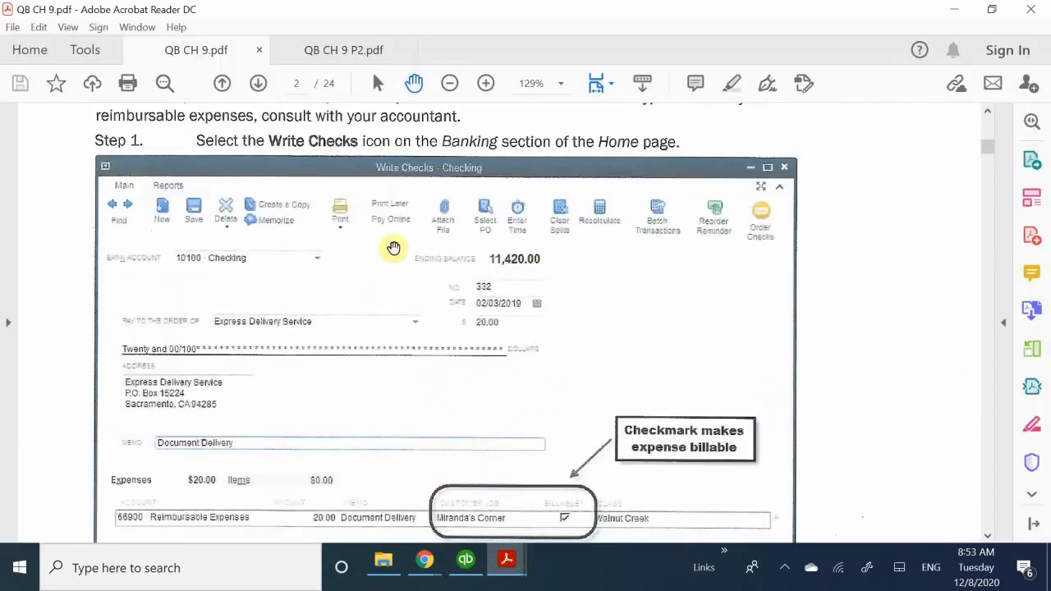
scroll(391, 246, "down", 5)
scroll(388, 298, "down", 6)
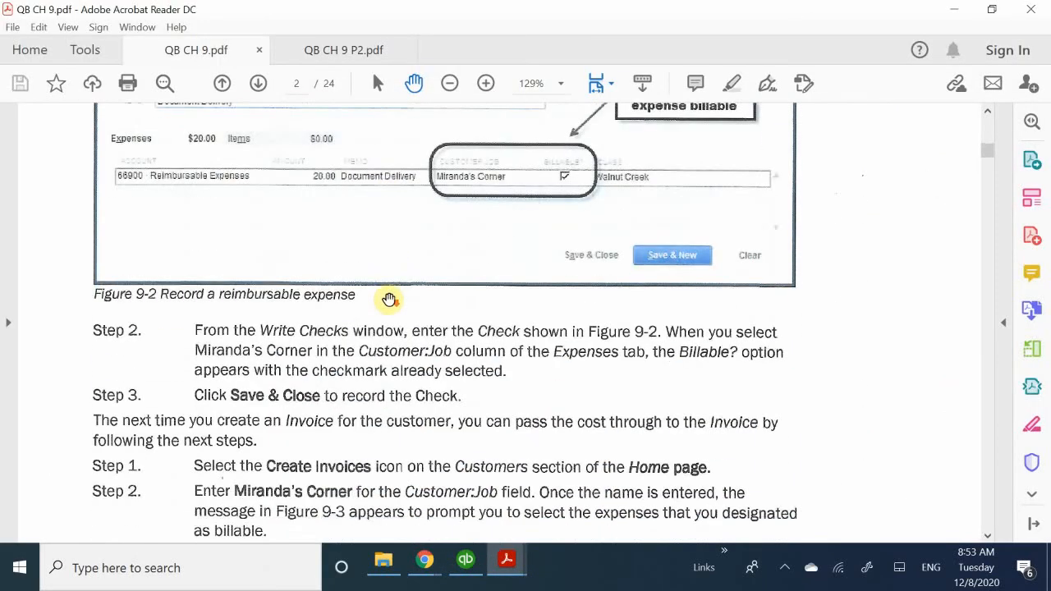
scroll(389, 299, "down", 4)
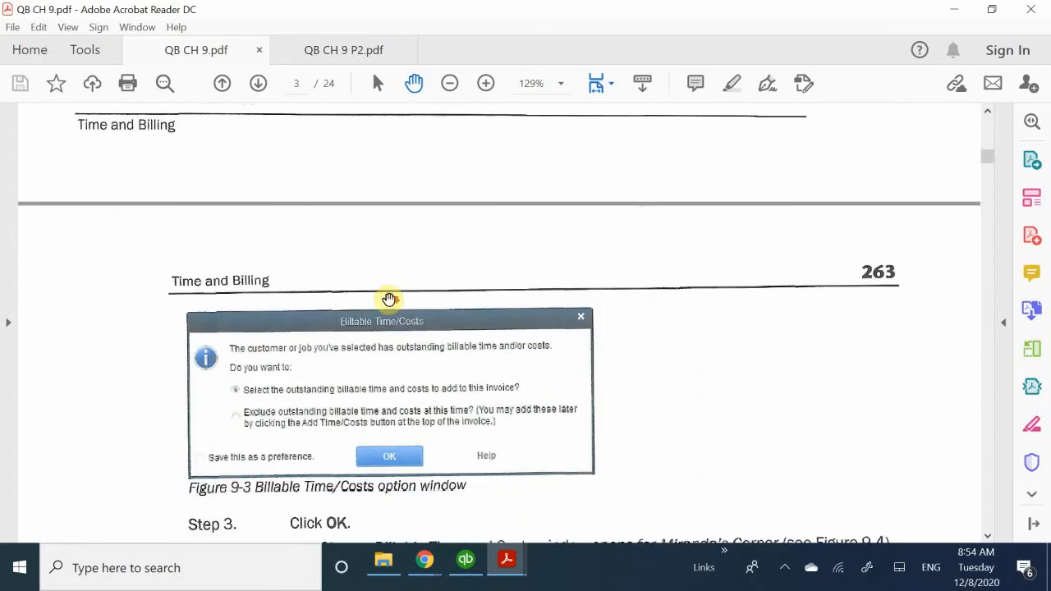
scroll(389, 299, "down", 2)
scroll(389, 299, "down", 10)
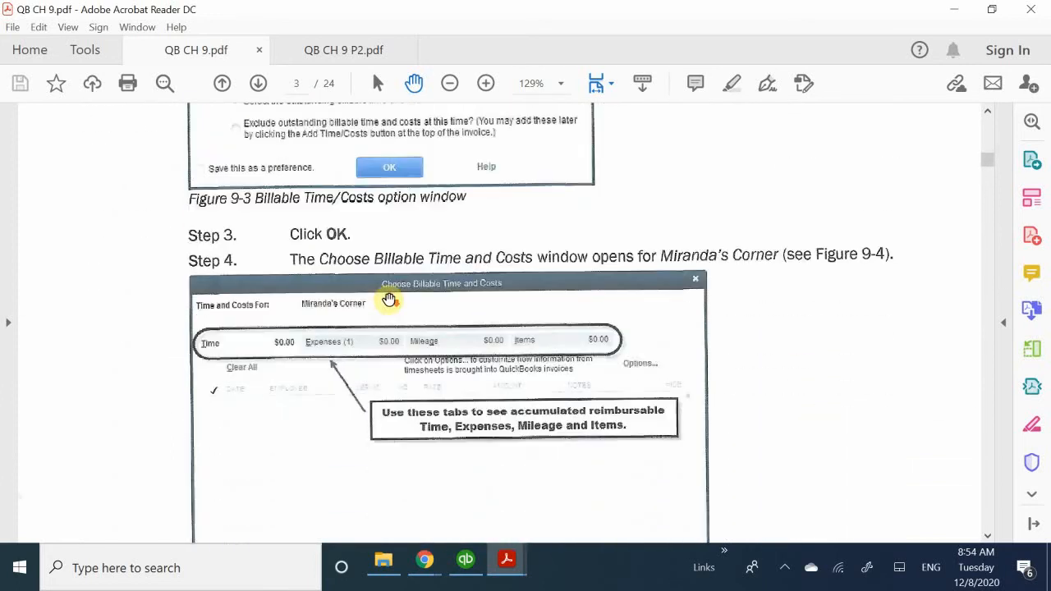
scroll(389, 299, "down", 18)
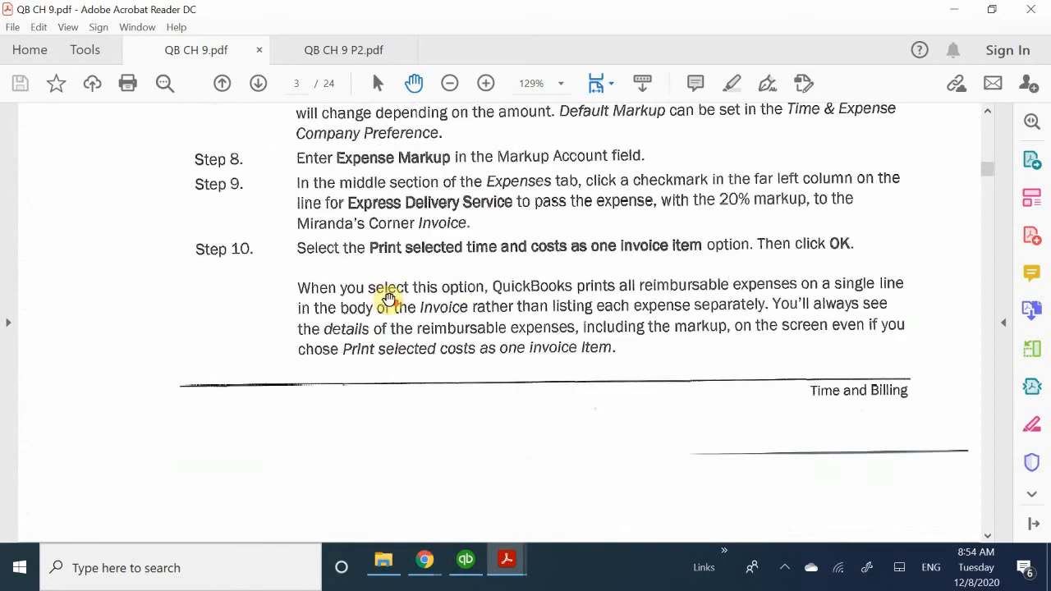
scroll(389, 298, "down", 8)
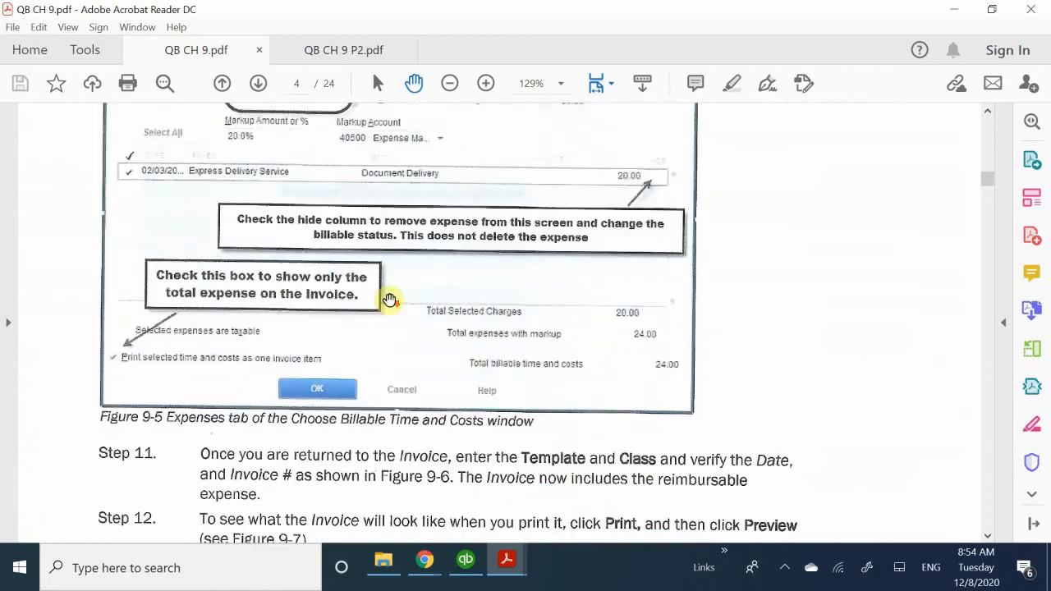
scroll(390, 298, "down", 1)
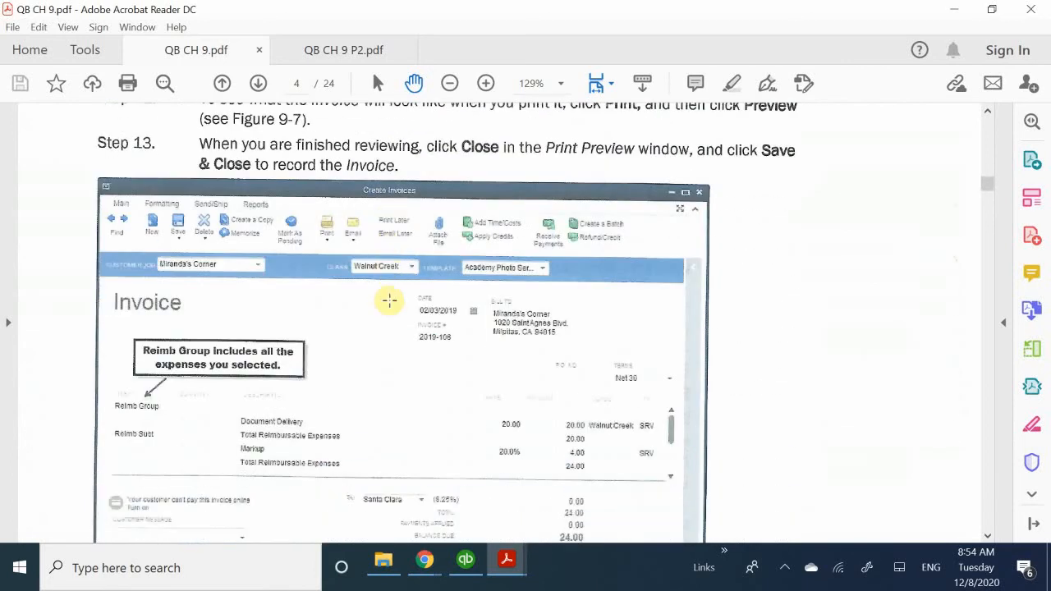
scroll(389, 300, "down", 11)
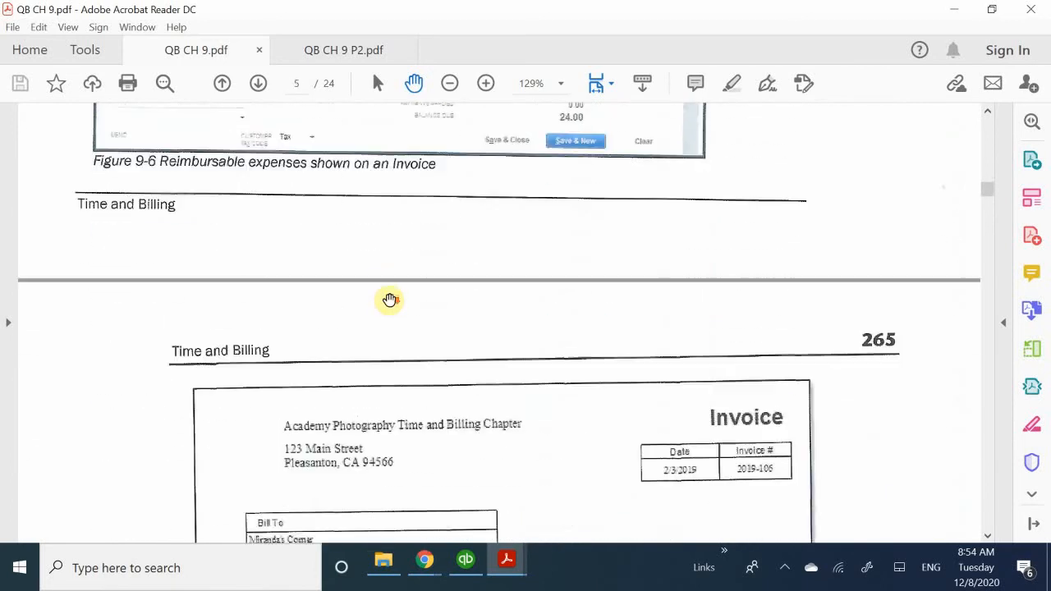
scroll(389, 298, "down", 8)
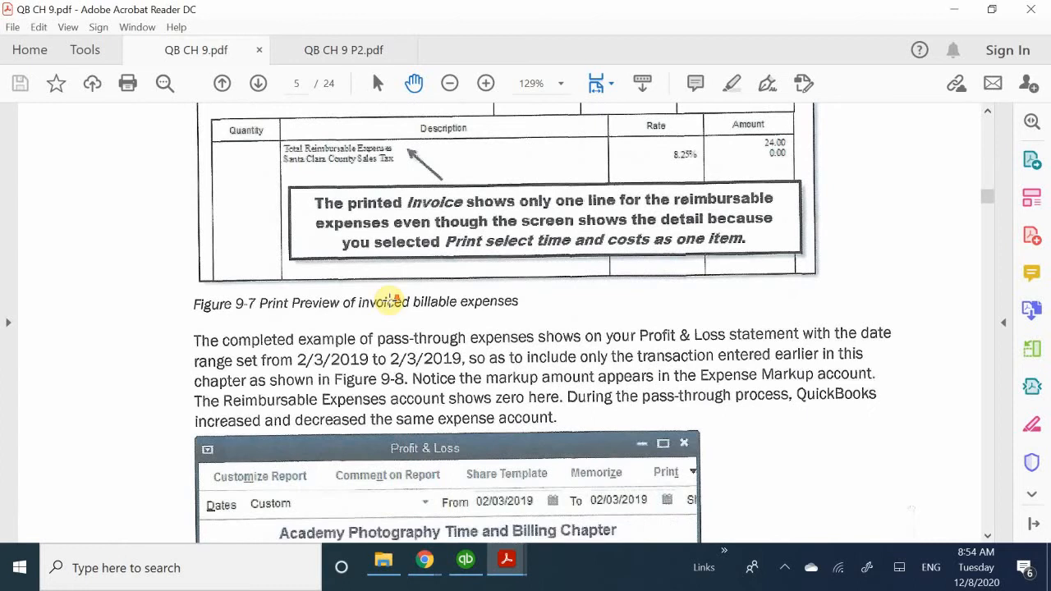
scroll(345, 308, "up", 11)
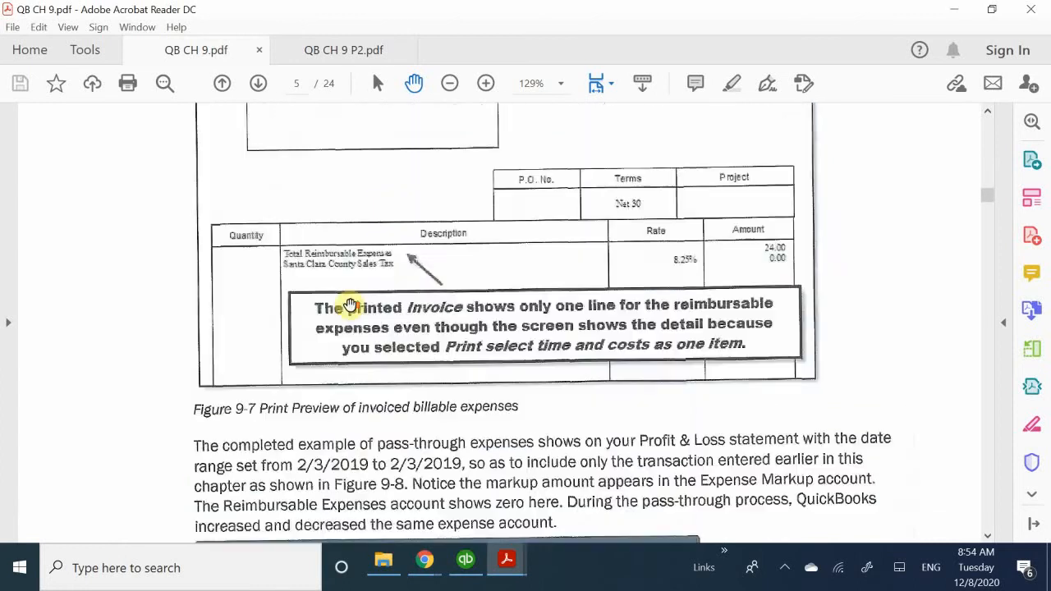
scroll(333, 296, "up", 15)
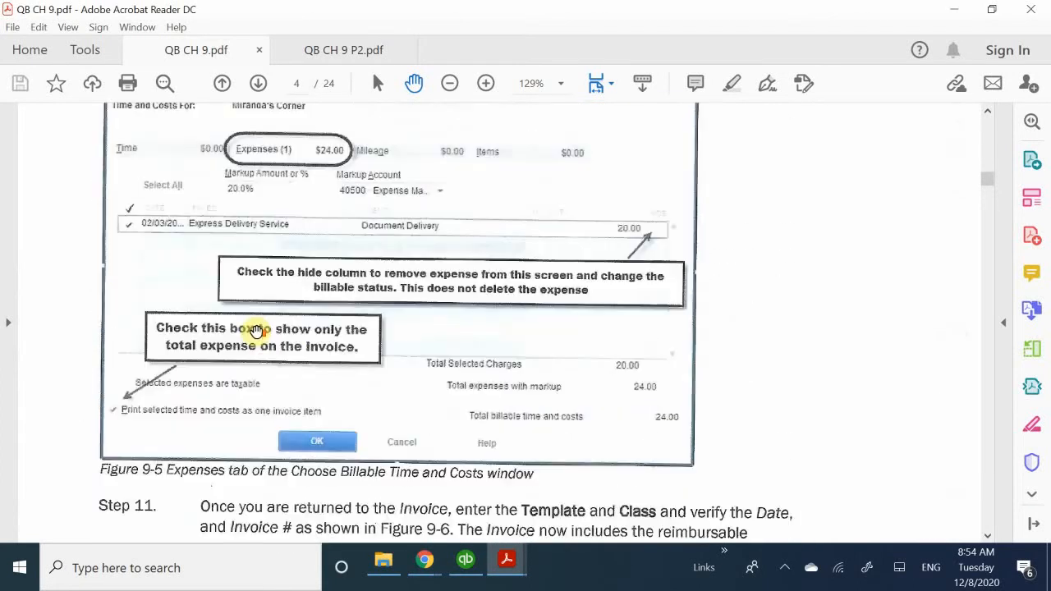
Review Figures 9-5 to 9-7 on choosing billable expenses, the reimbursable expense invoice and its print preview.
scroll(257, 331, "down", 3)
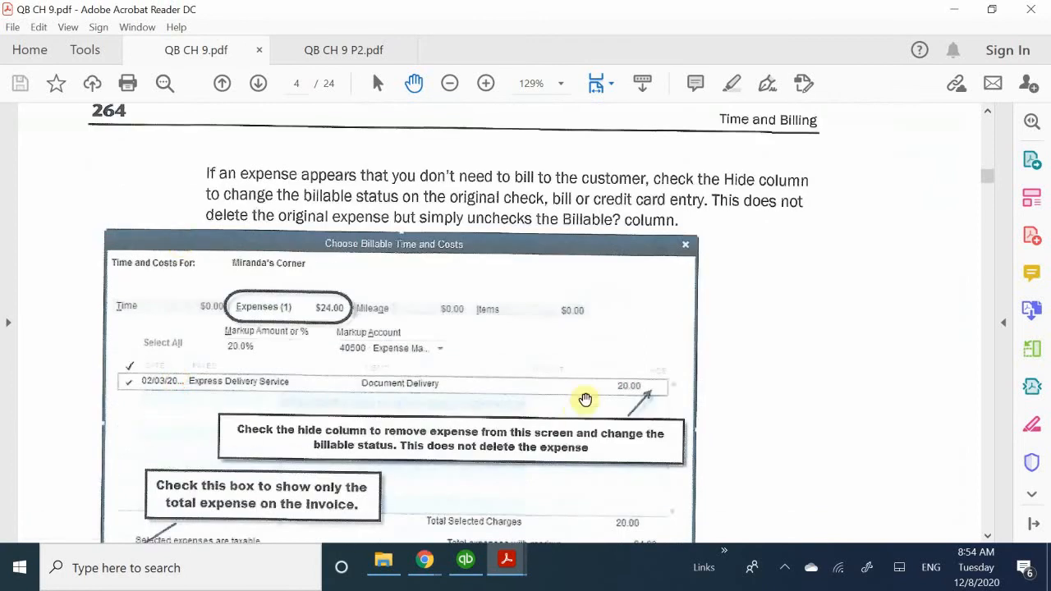
scroll(410, 418, "down", 1)
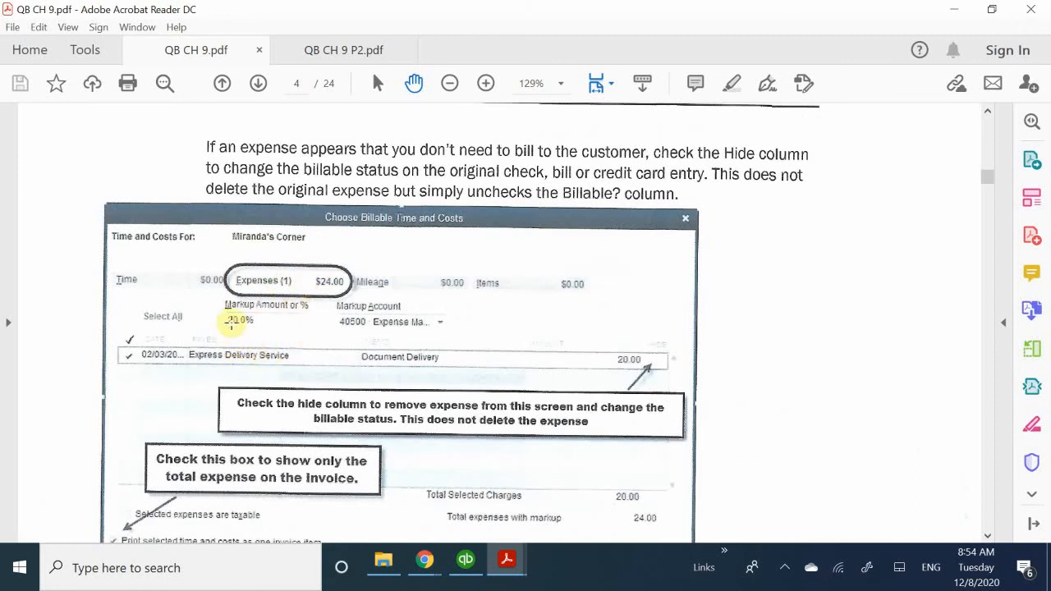
scroll(249, 341, "down", 2)
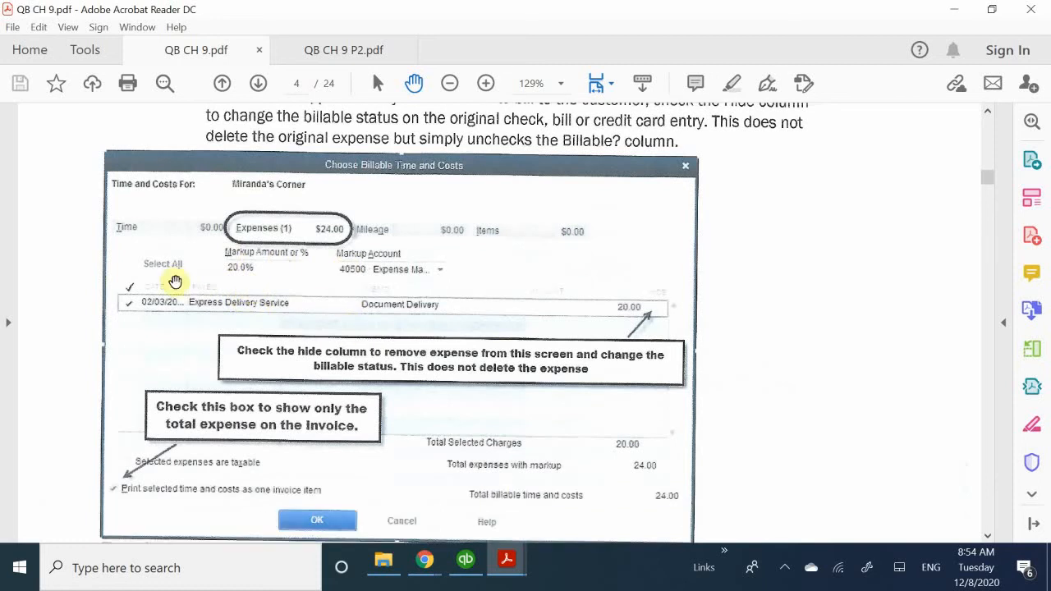
scroll(614, 333, "down", 2)
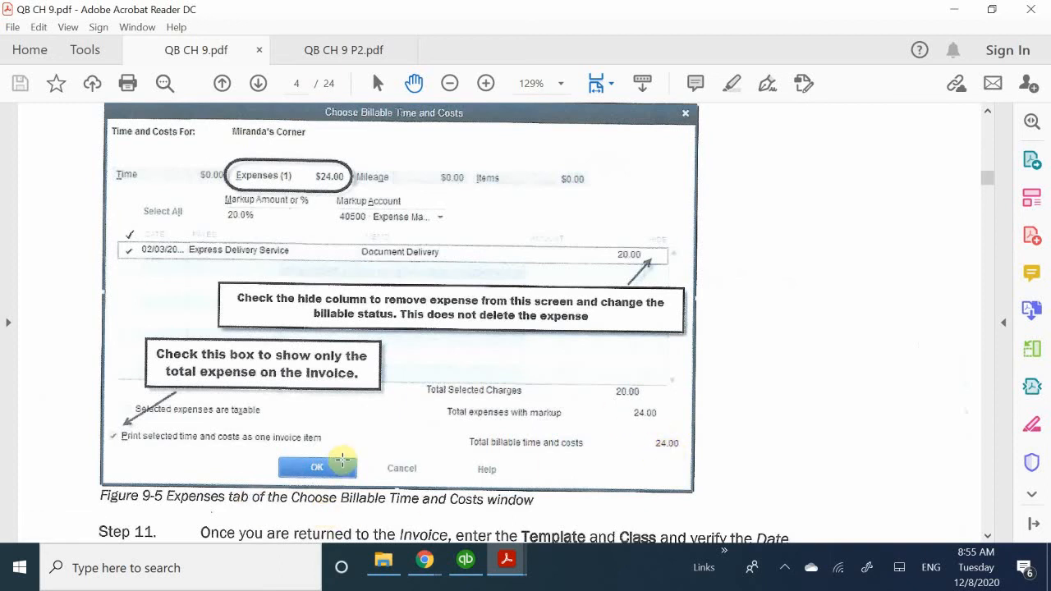
scroll(342, 462, "down", 10)
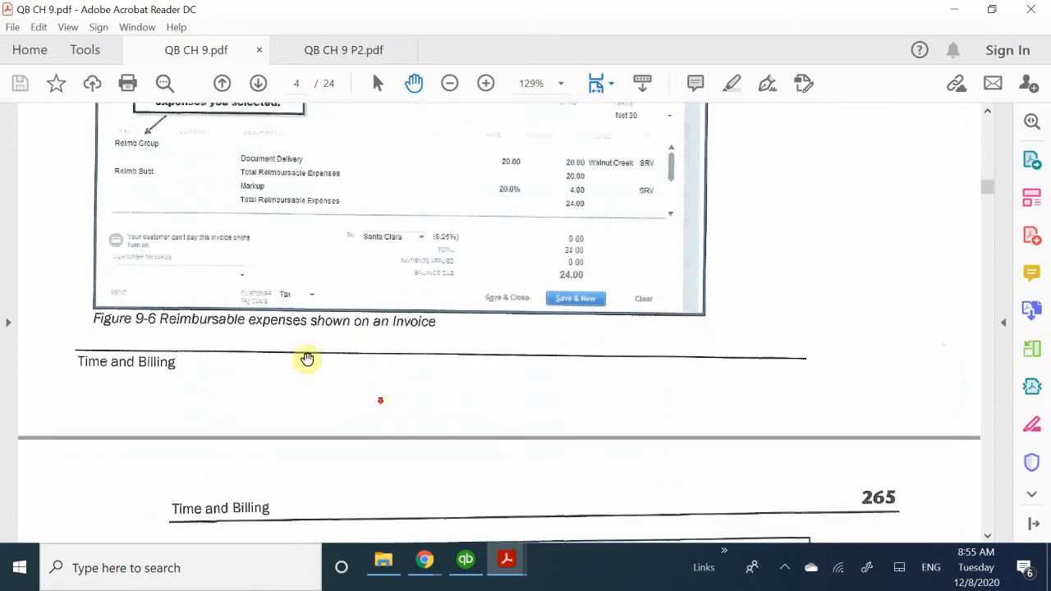
scroll(307, 359, "up", 1)
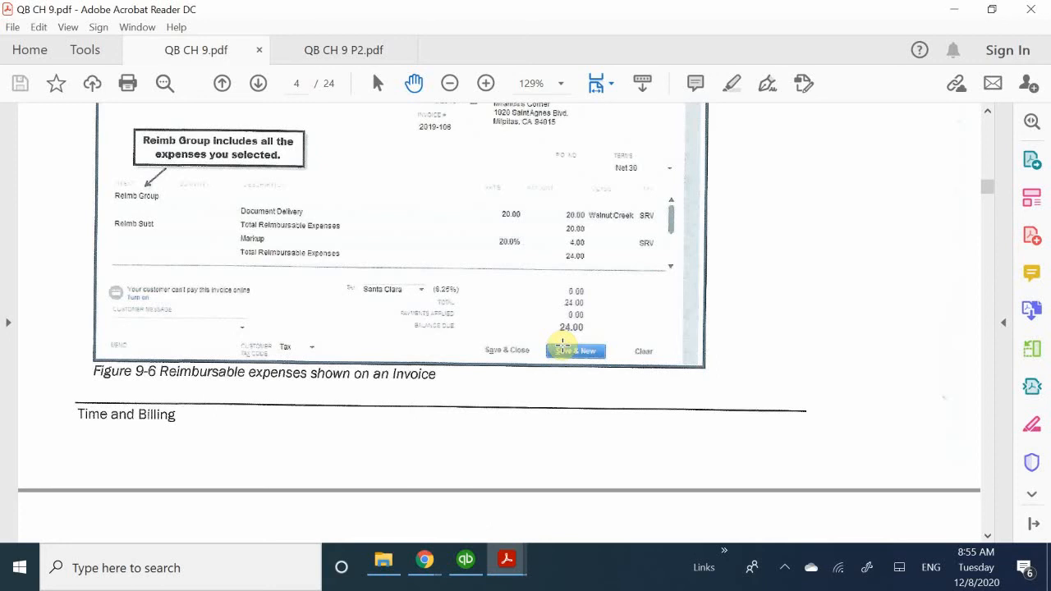
scroll(562, 343, "down", 10)
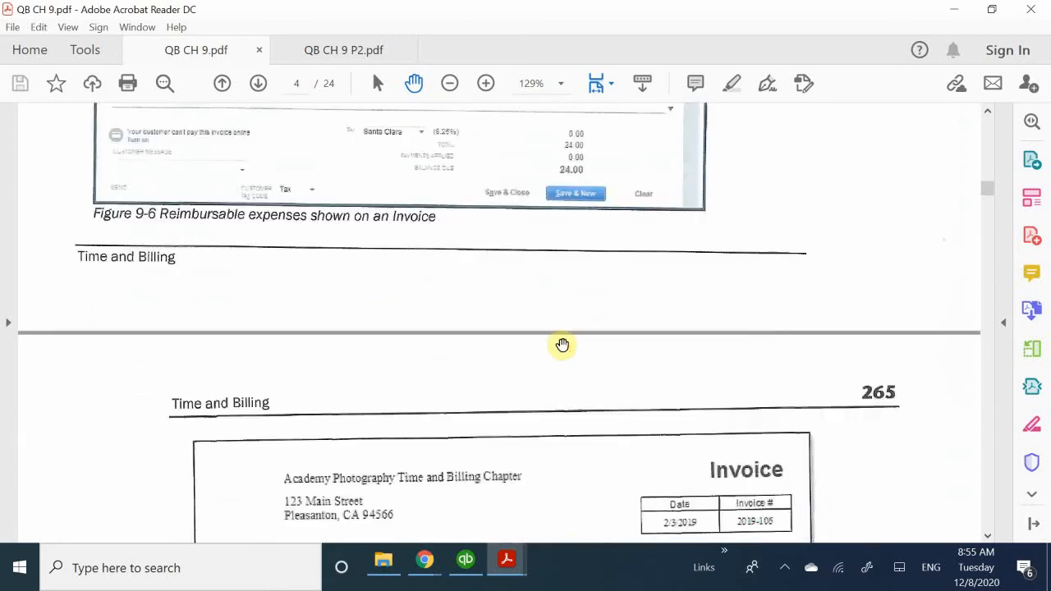
scroll(563, 343, "down", 10)
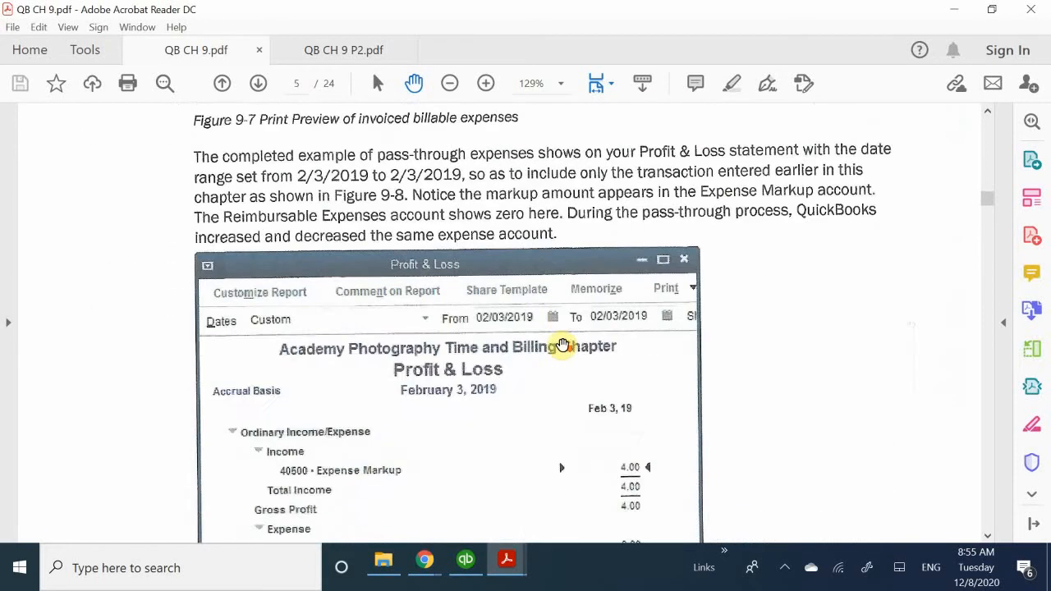
scroll(563, 343, "up", 6)
scroll(562, 343, "up", 6)
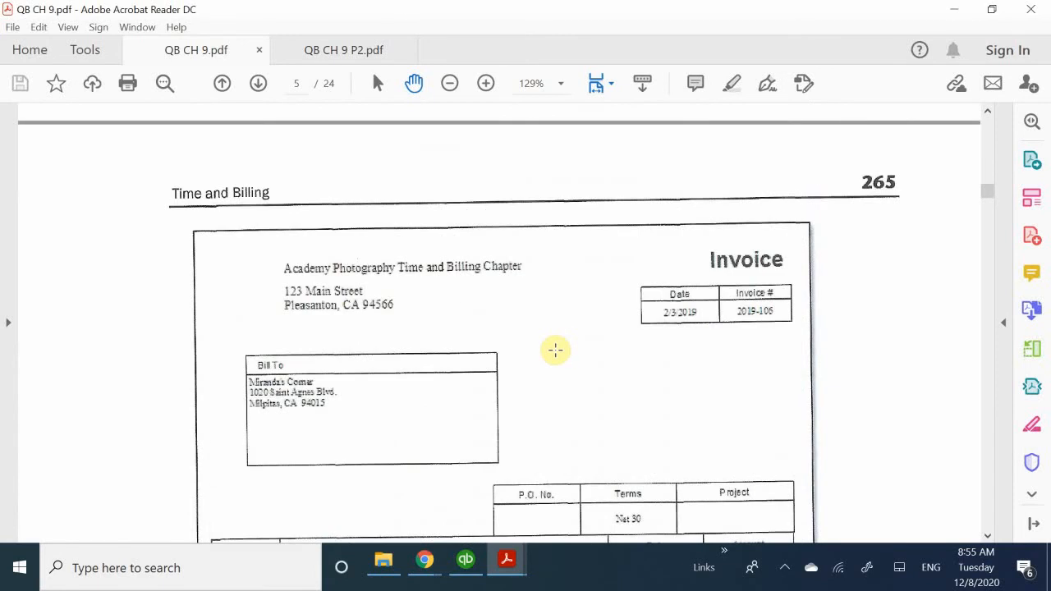
scroll(554, 350, "down", 3)
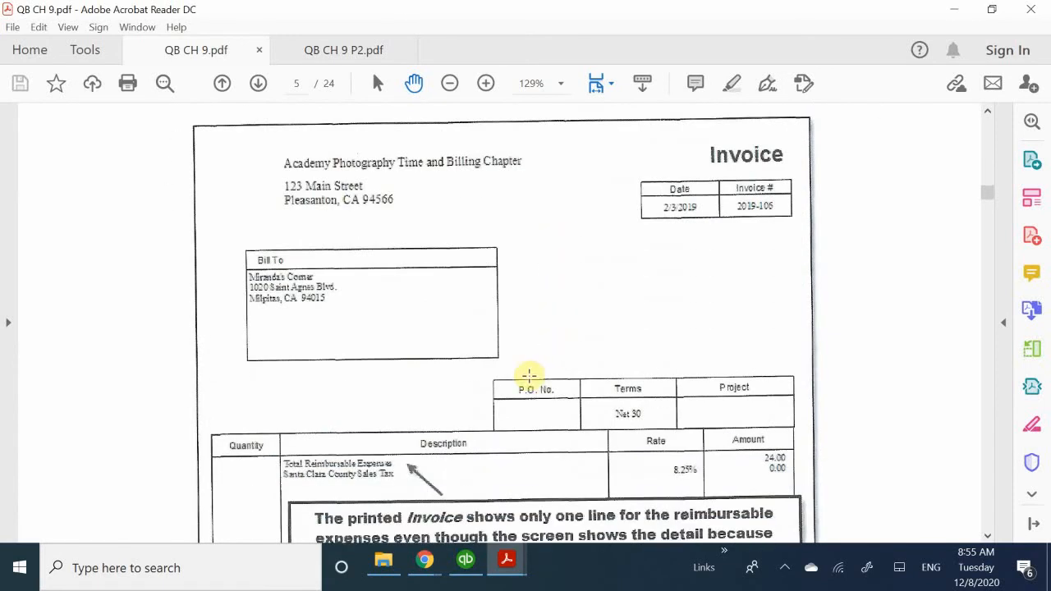
scroll(529, 375, "down", 3)
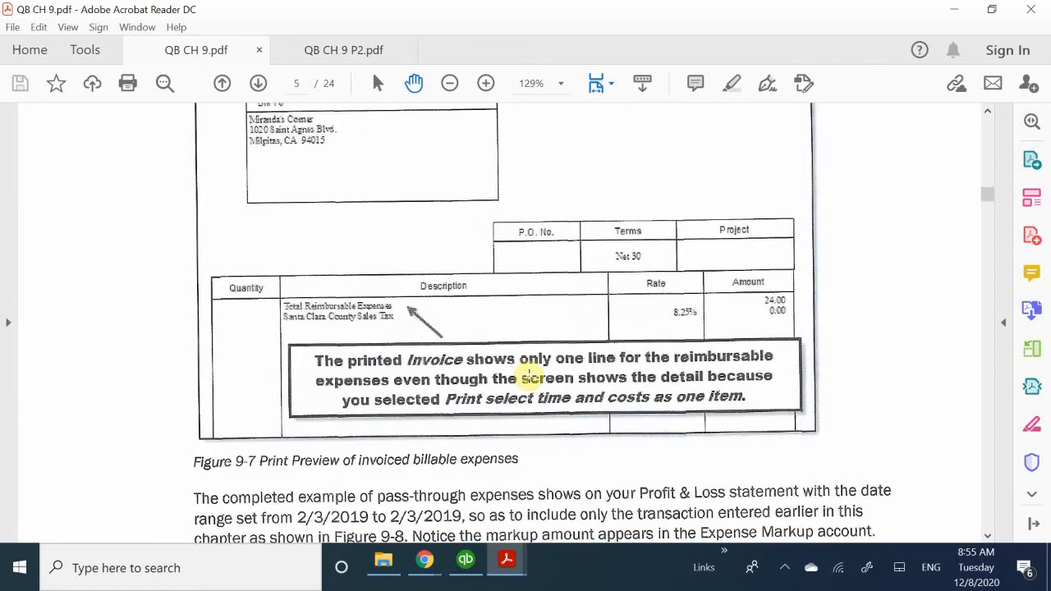
scroll(529, 375, "down", 3)
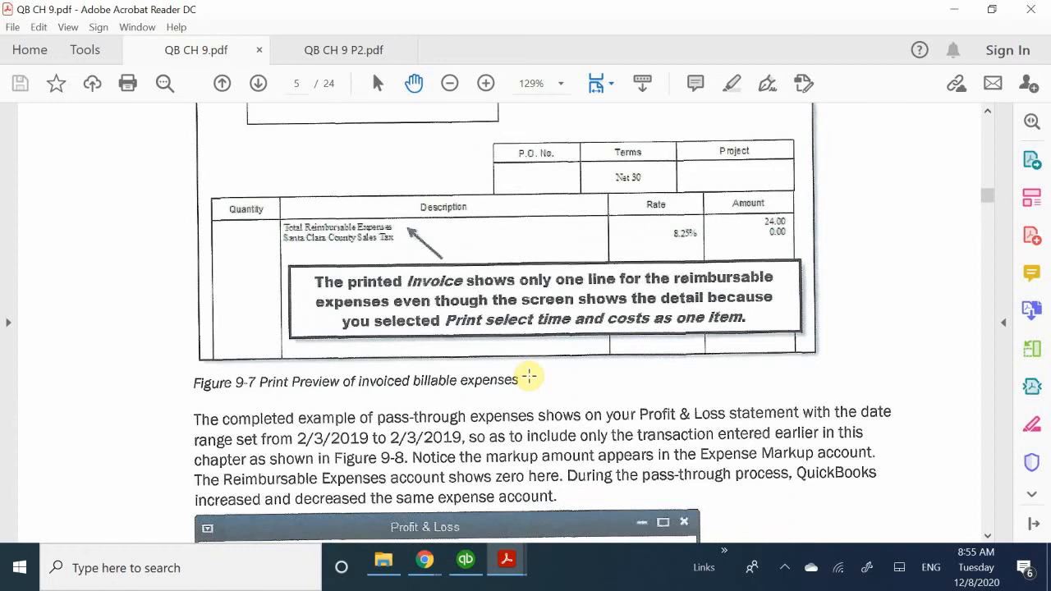
Read the explanation of pass-through expenses and examine the Profit & Loss report for 2/3/2019 in Figure 9-8.
scroll(528, 375, "down", 10)
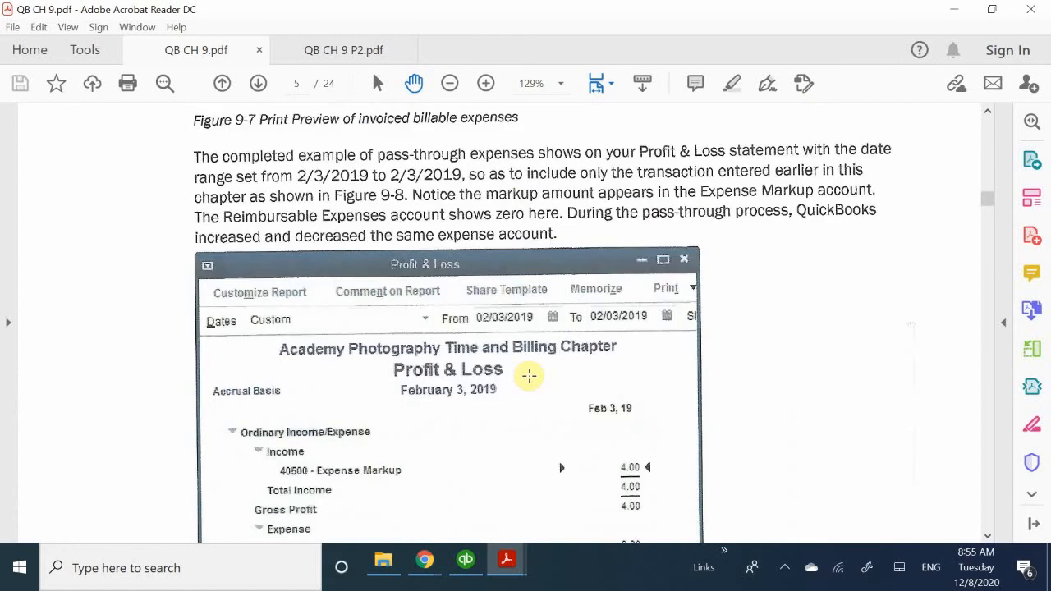
scroll(528, 375, "down", 2)
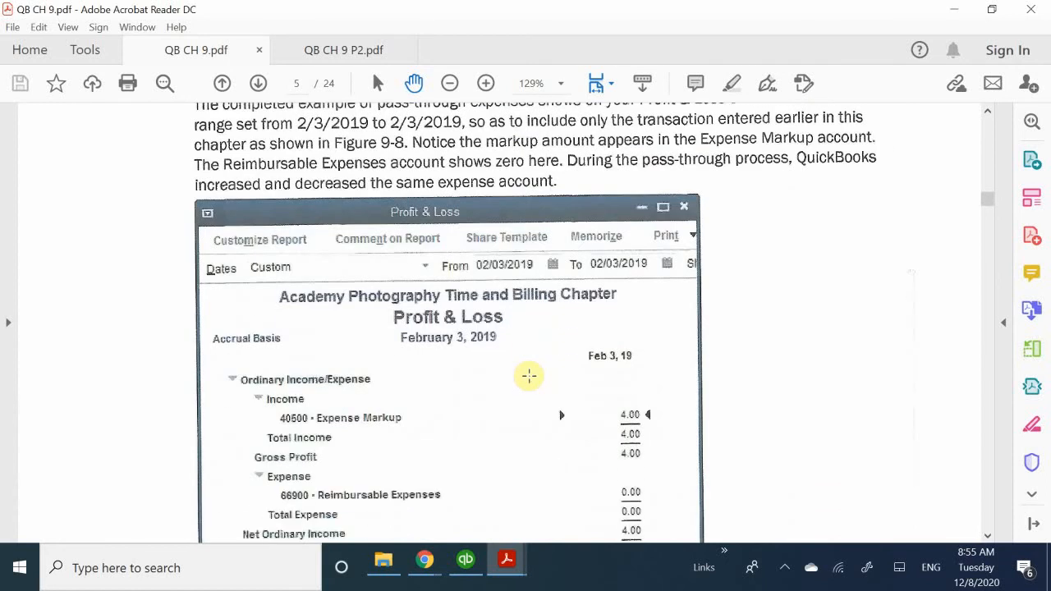
scroll(529, 375, "up", 7)
scroll(323, 236, "down", 3)
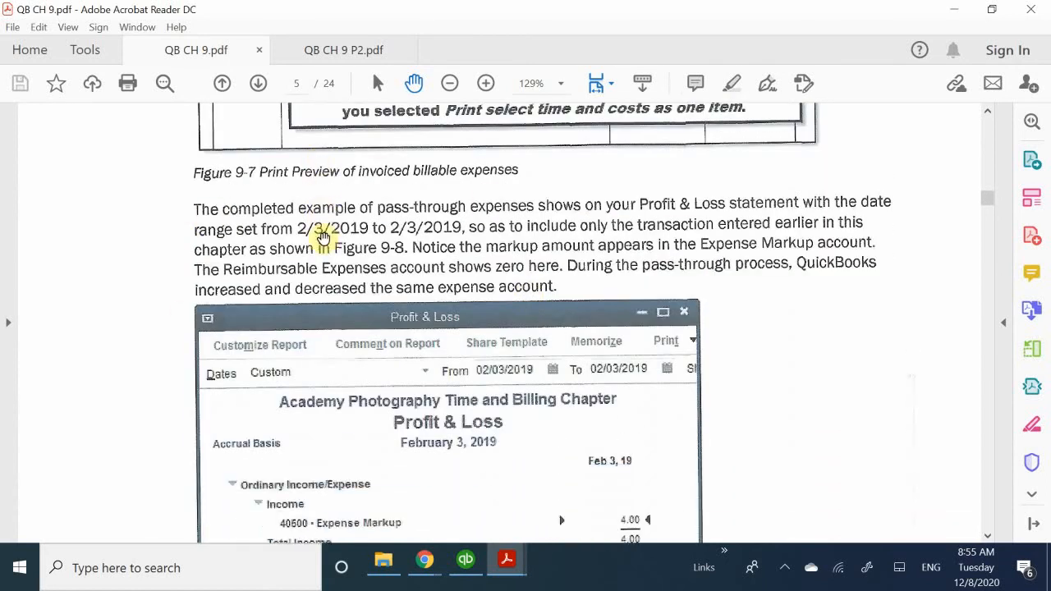
scroll(316, 262, "down", 1)
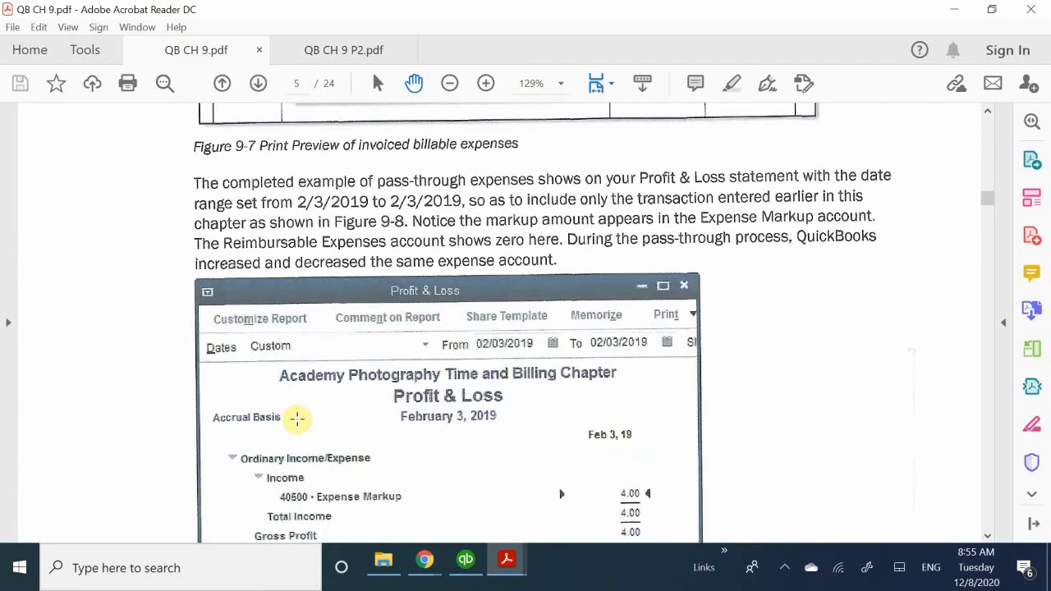
scroll(303, 387, "down", 4)
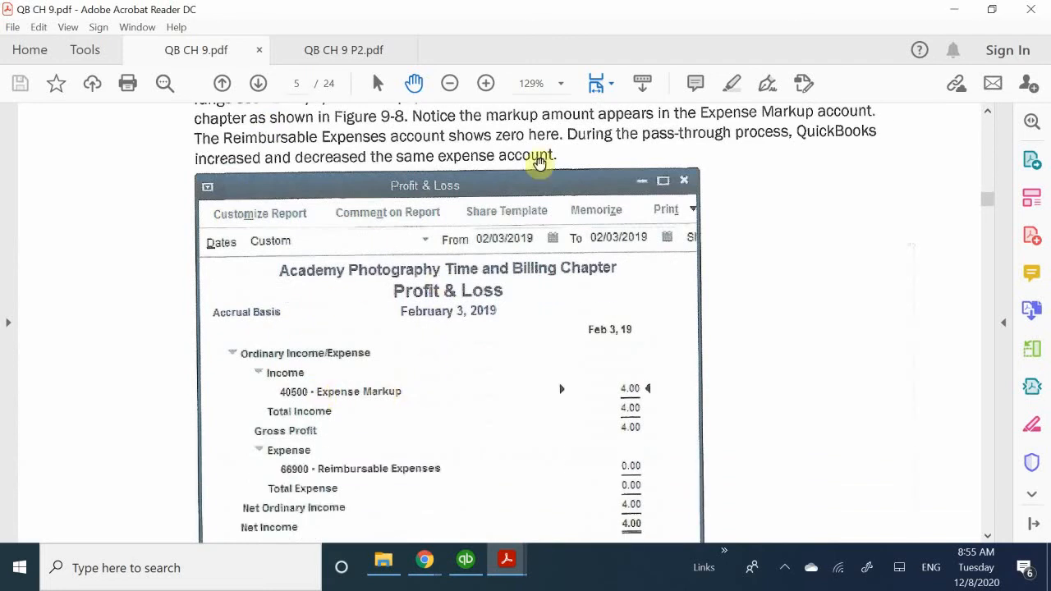
scroll(379, 368, "down", 2)
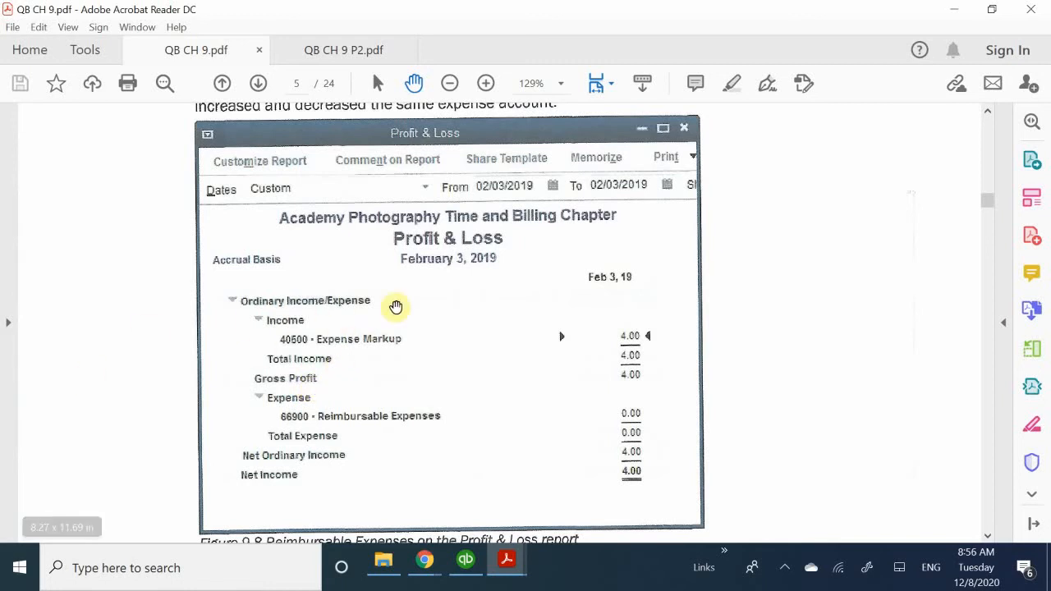
scroll(293, 266, "down", 8)
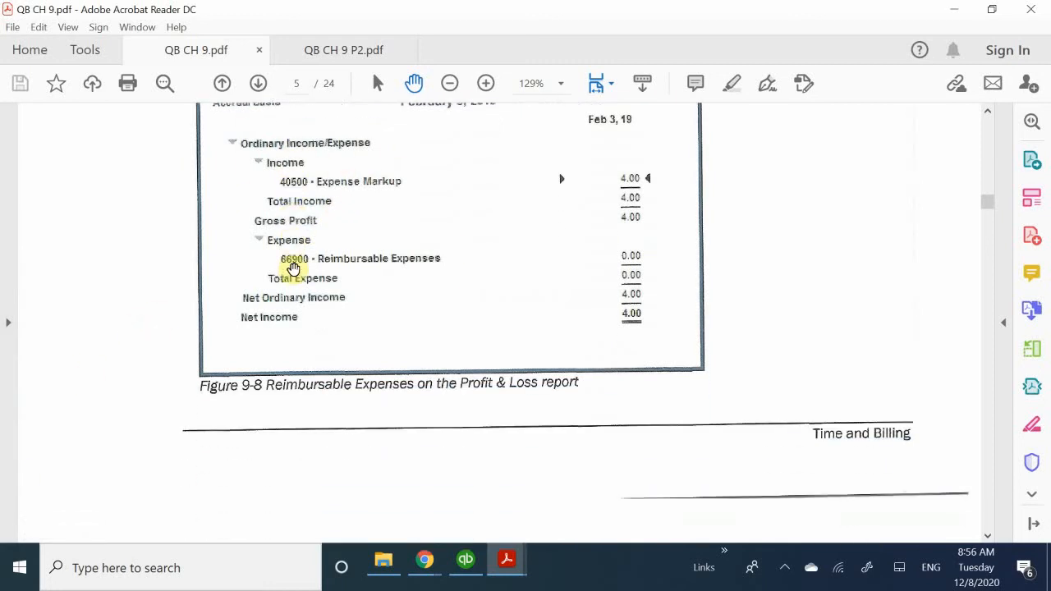
Review pages 266 and 267 on Time & Expenses preferences and tracking reimbursed expenses in an income account.
scroll(293, 268, "down", 10)
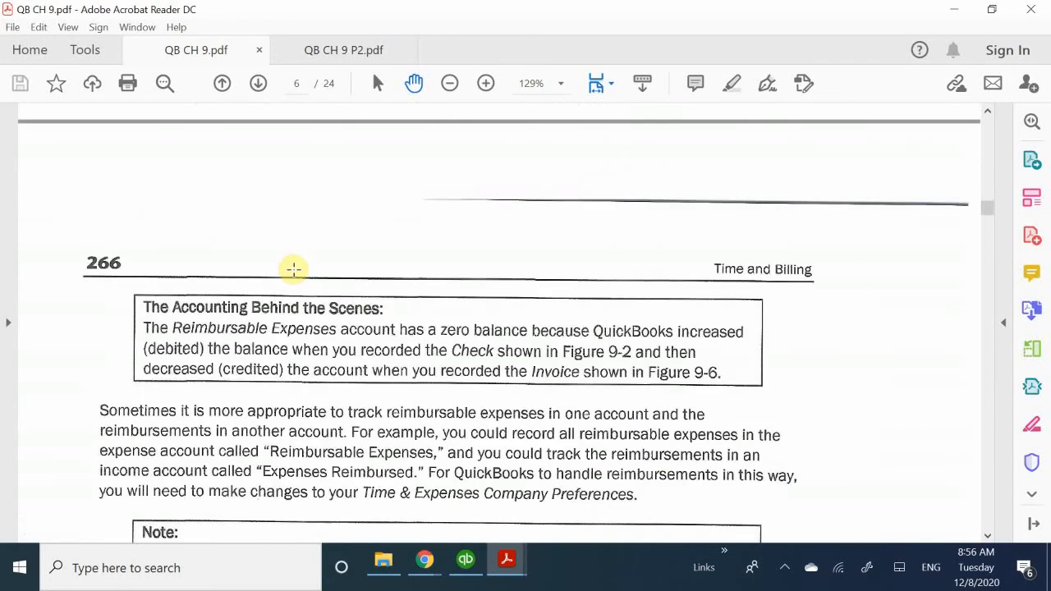
scroll(293, 268, "down", 1)
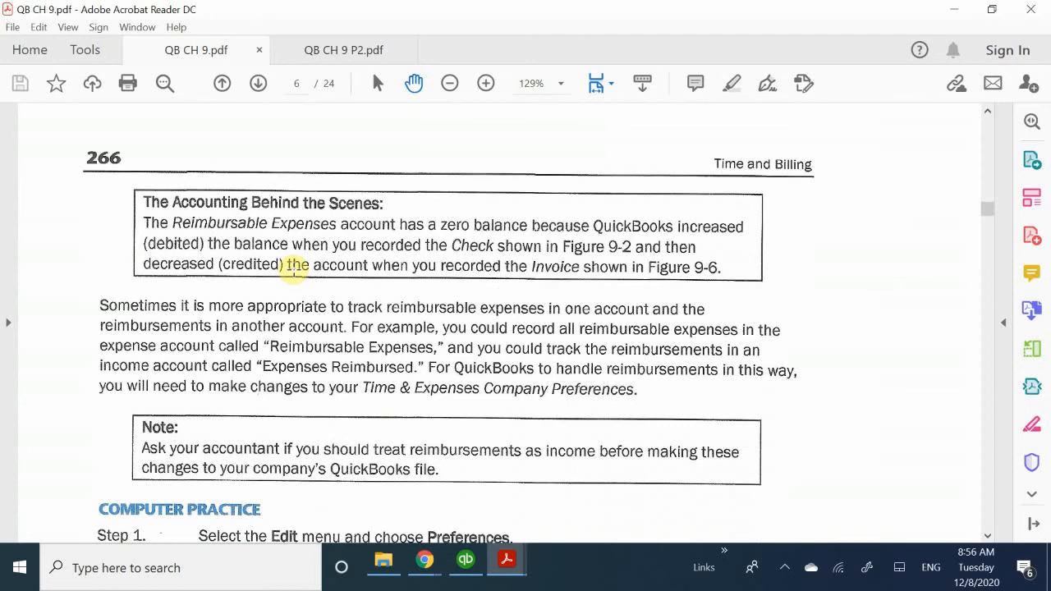
scroll(293, 269, "down", 5)
scroll(293, 268, "down", 2)
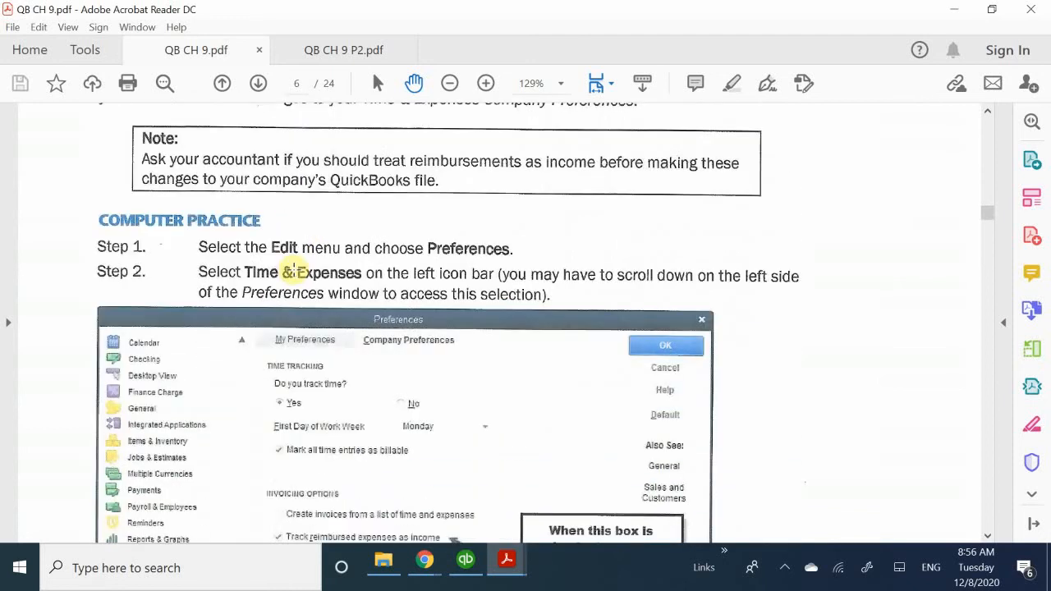
scroll(293, 269, "up", 4)
scroll(293, 269, "down", 10)
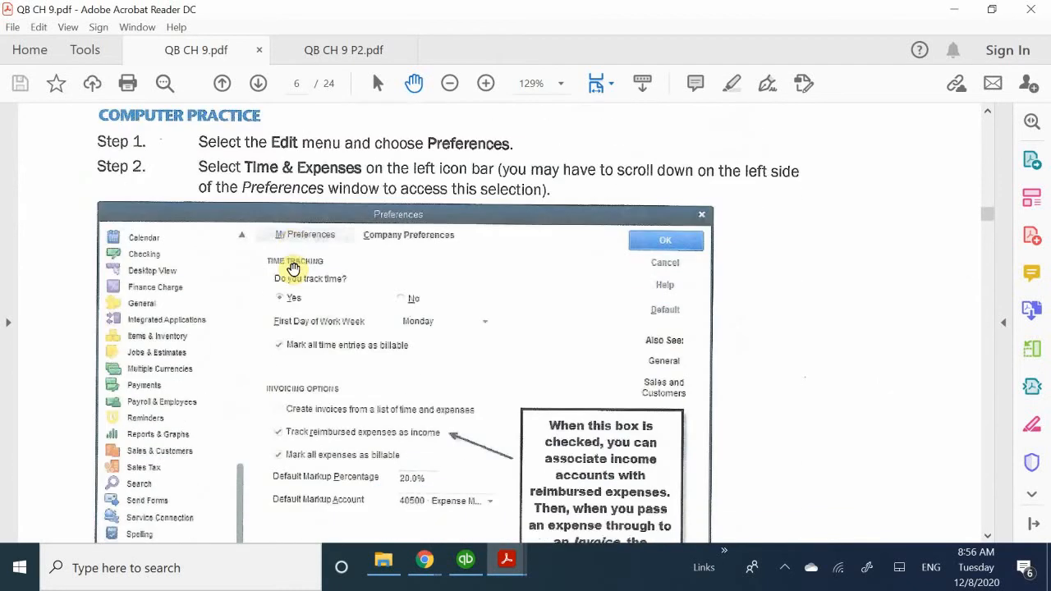
scroll(293, 269, "down", 12)
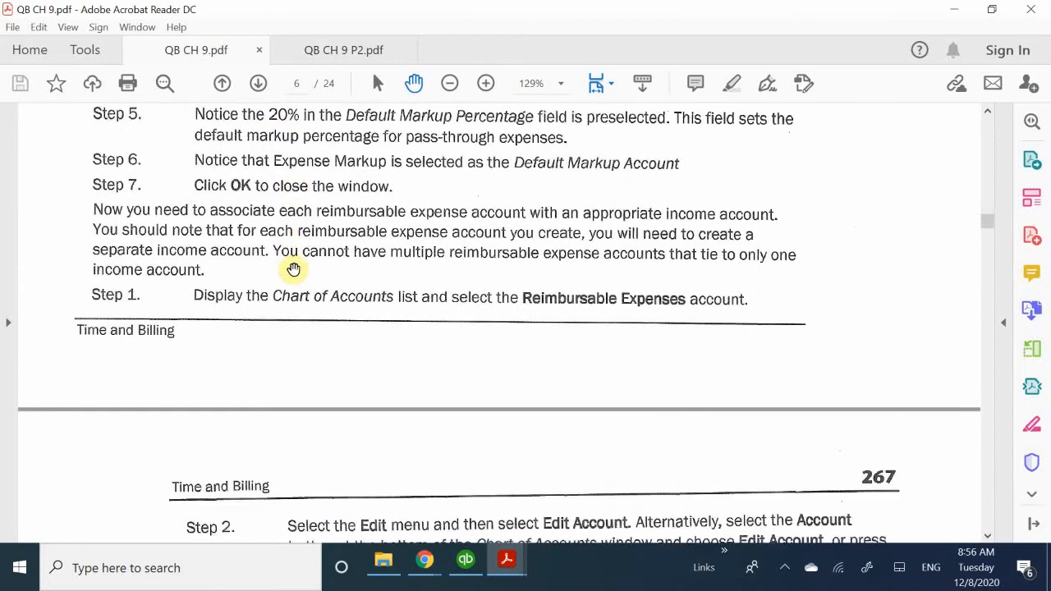
scroll(293, 269, "down", 3)
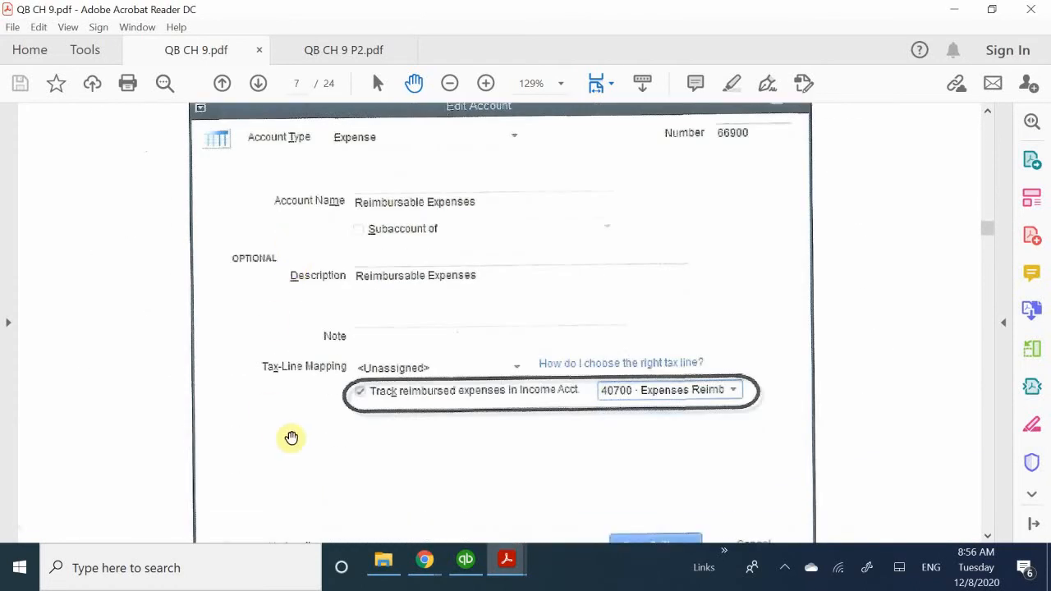
scroll(312, 408, "down", 5)
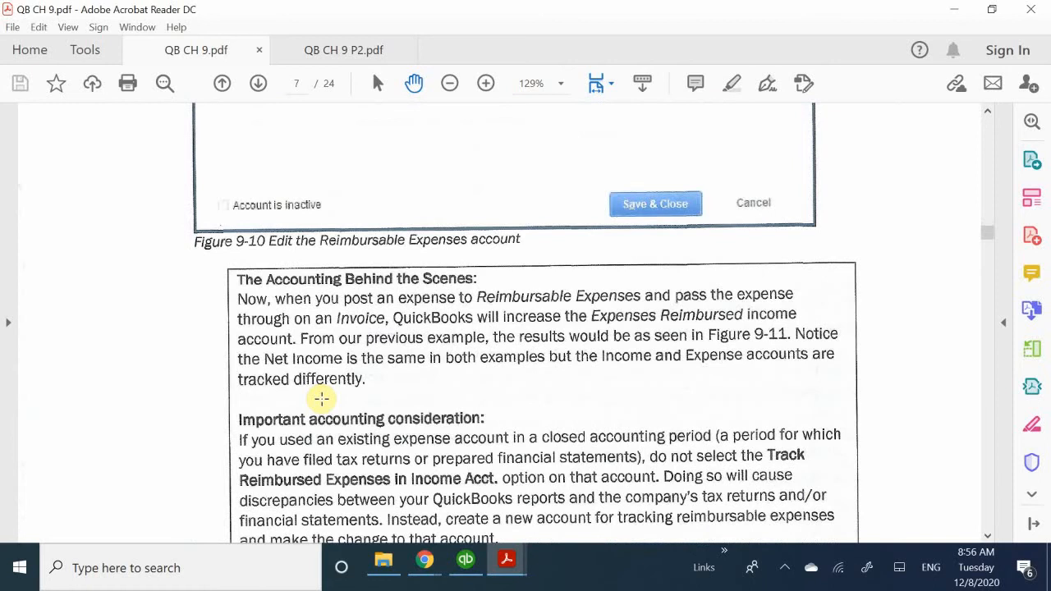
scroll(321, 398, "down", 3)
scroll(321, 396, "up", 1)
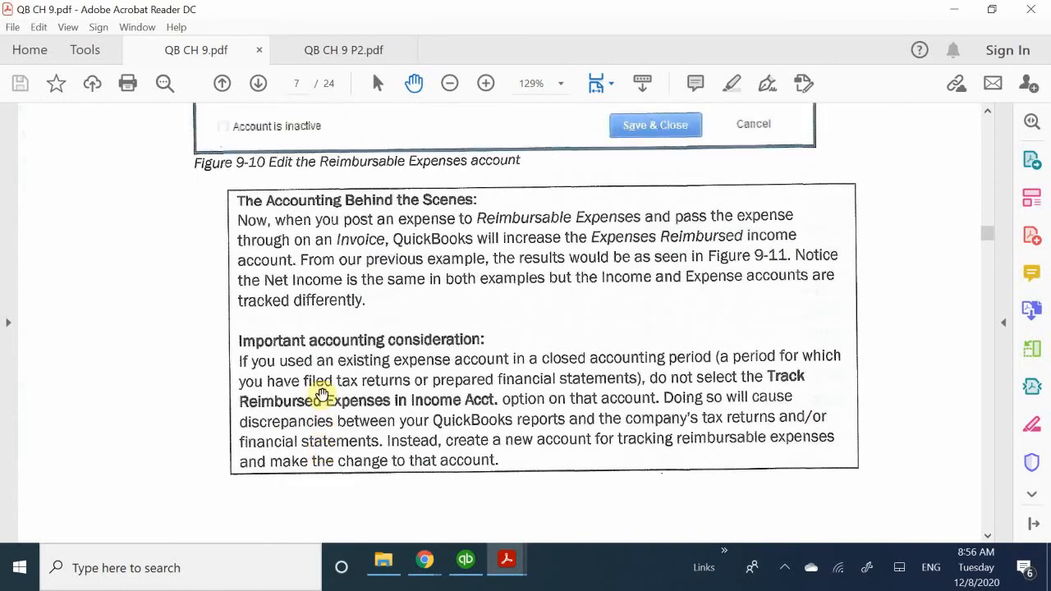
Examine the Profit & Loss report in Figure 9-11 and read the introduction to Using Two-Sided Items.
scroll(321, 395, "down", 5)
scroll(322, 395, "down", 10)
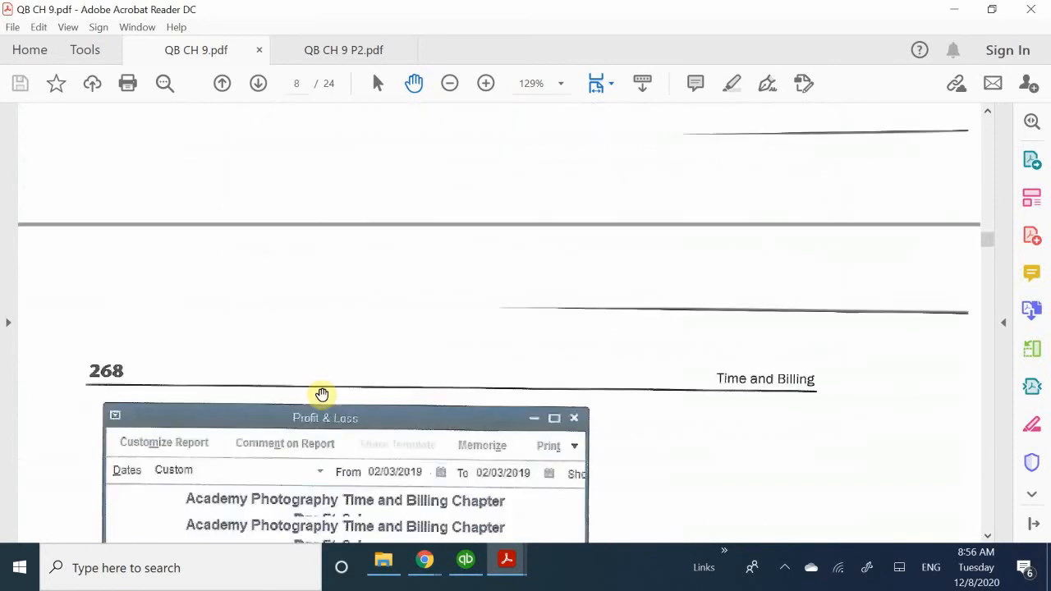
scroll(321, 395, "down", 5)
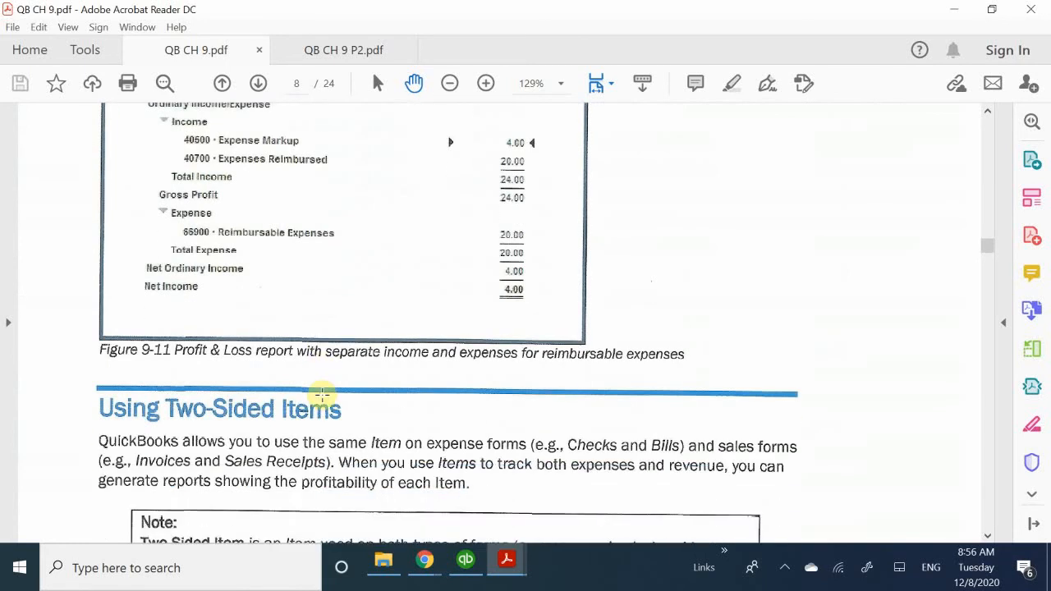
scroll(320, 397, "down", 1)
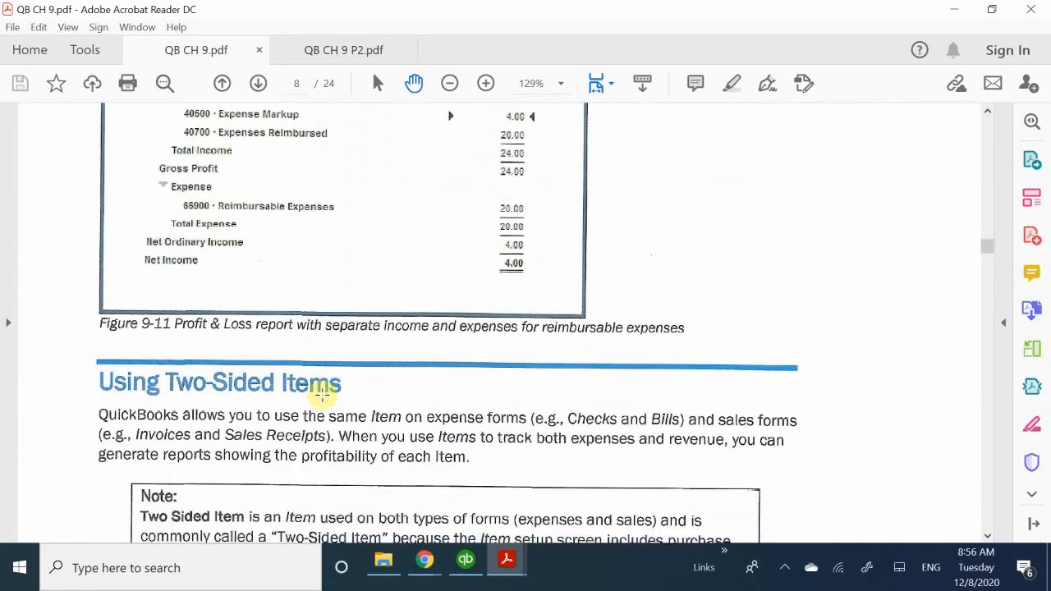
scroll(321, 394, "down", 5)
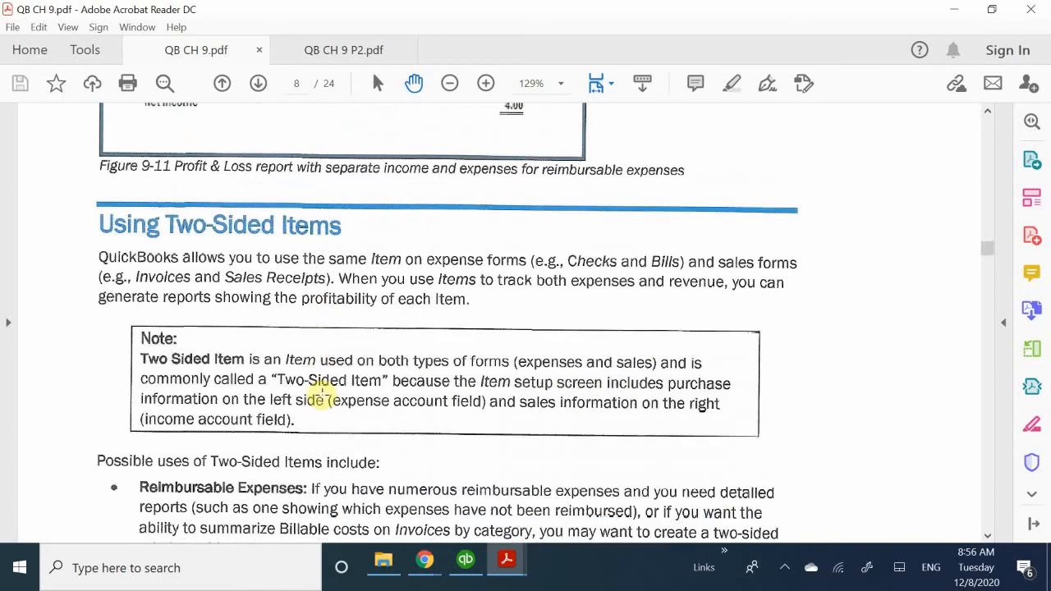
scroll(321, 394, "up", 5)
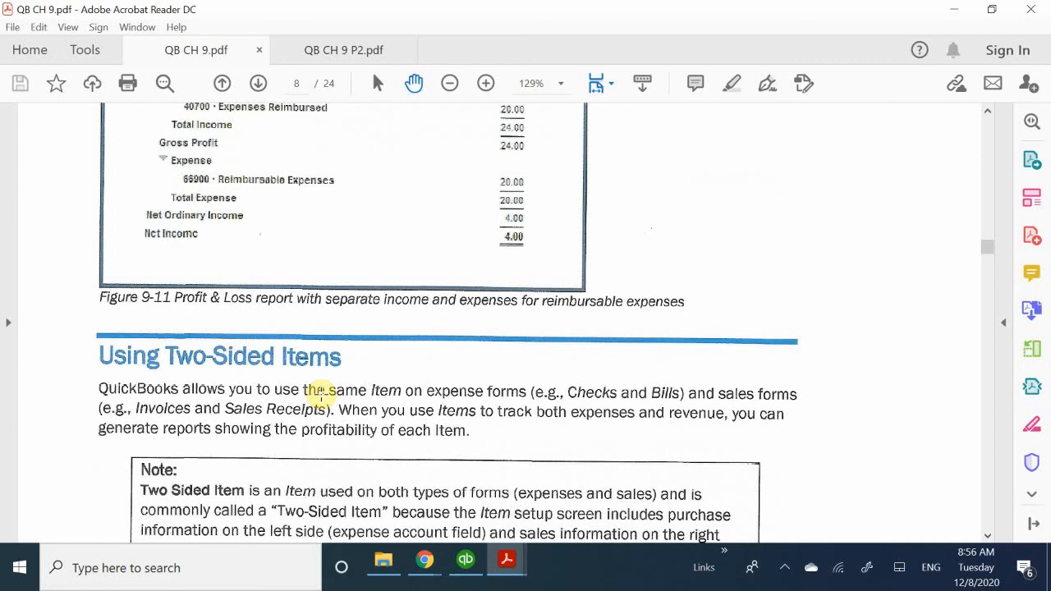
scroll(320, 394, "up", 12)
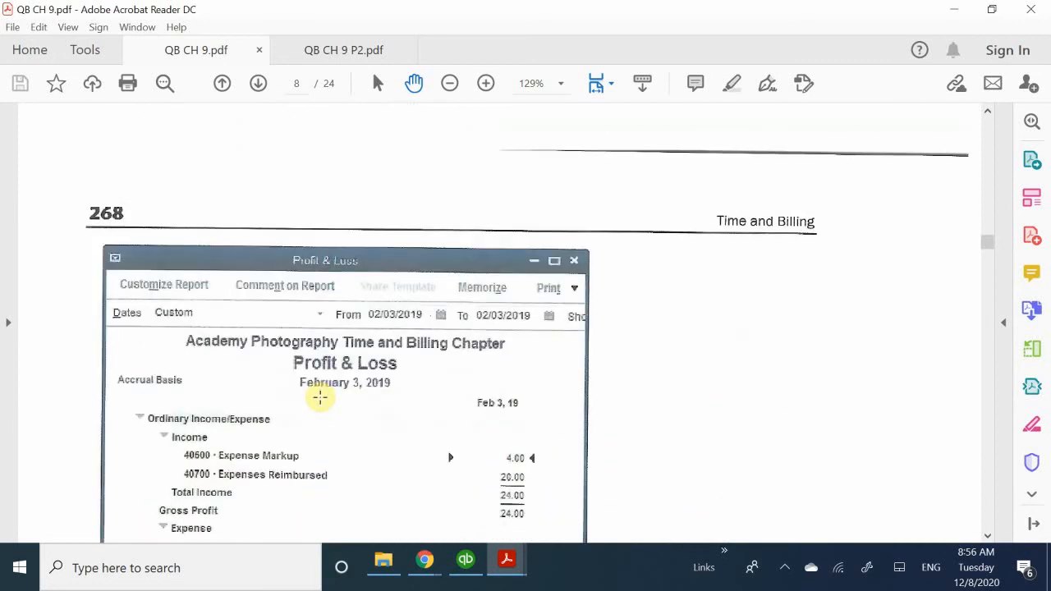
scroll(320, 398, "down", 16)
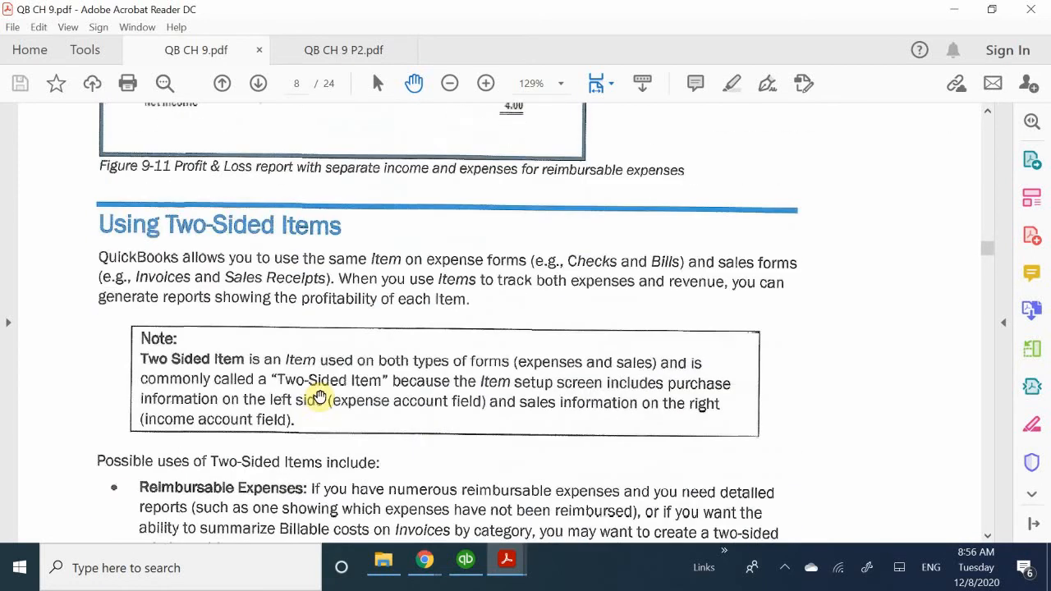
scroll(321, 397, "down", 1)
scroll(320, 398, "down", 5)
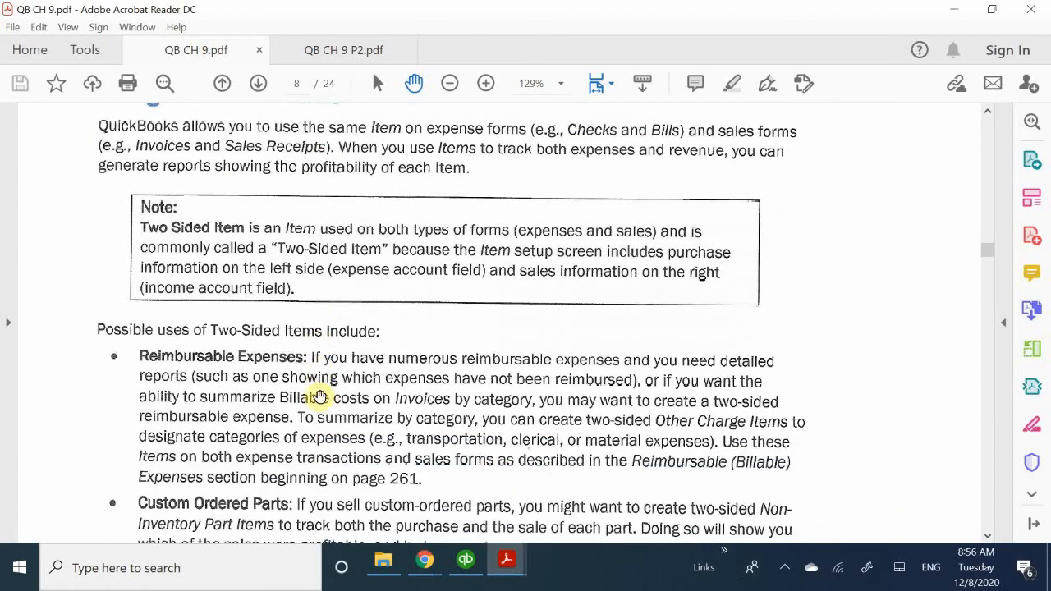
Read the Using Two-Sided Items section on page 8 of the PDF, including the Two Sided Item note and the possible uses.
scroll(320, 395, "up", 7)
scroll(320, 397, "up", 1)
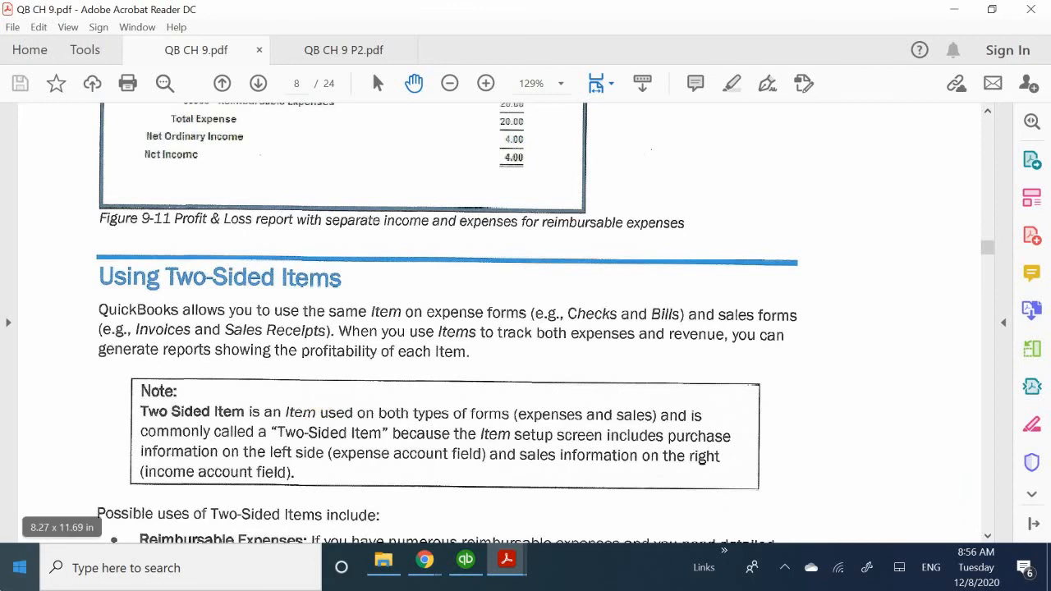
scroll(191, 411, "down", 4)
scroll(215, 406, "down", 3)
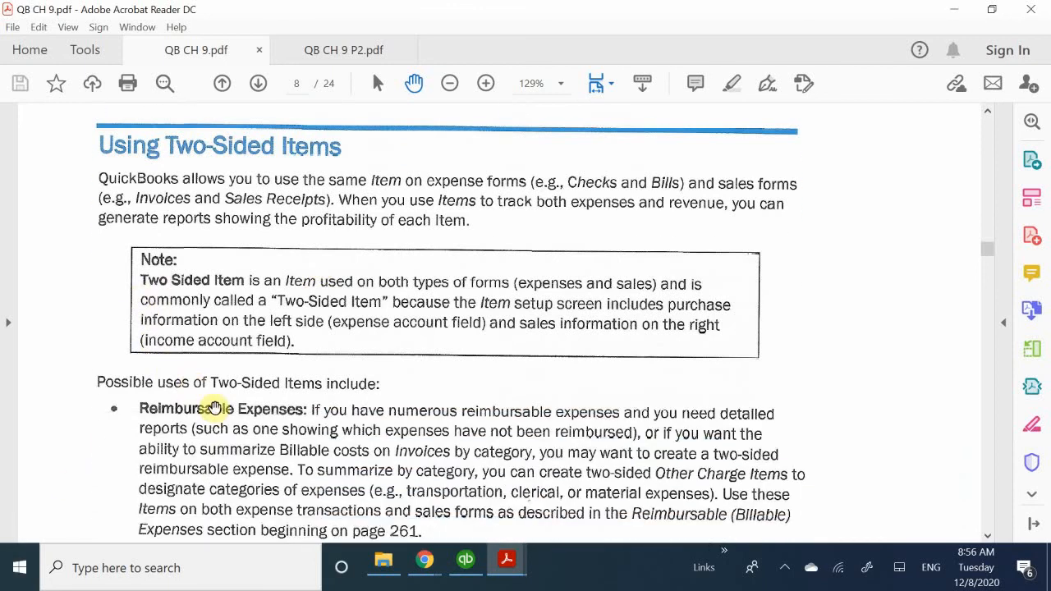
scroll(216, 407, "up", 4)
scroll(216, 407, "up", 1)
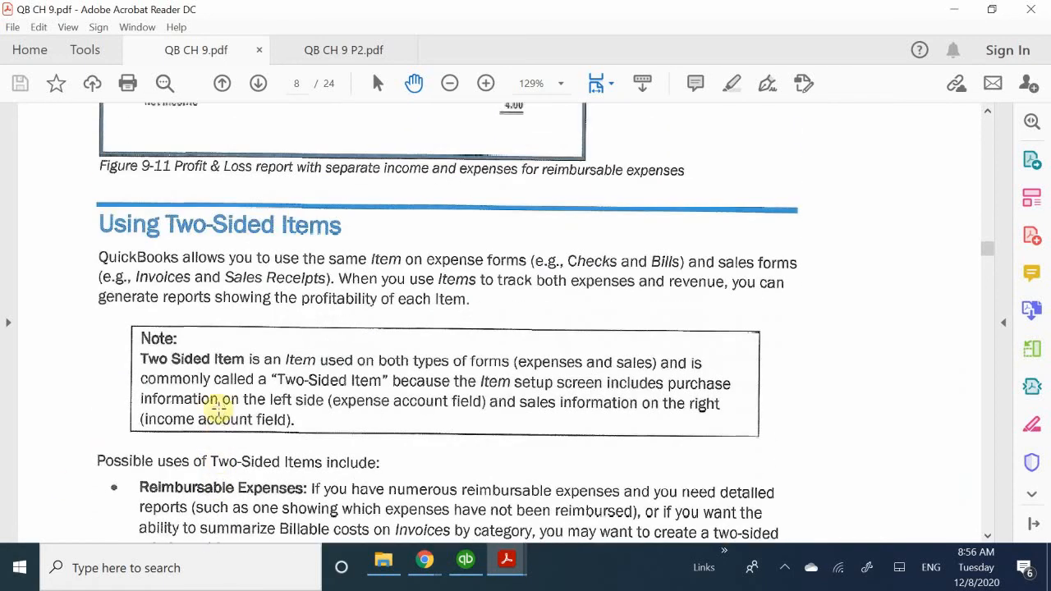
scroll(216, 407, "down", 1)
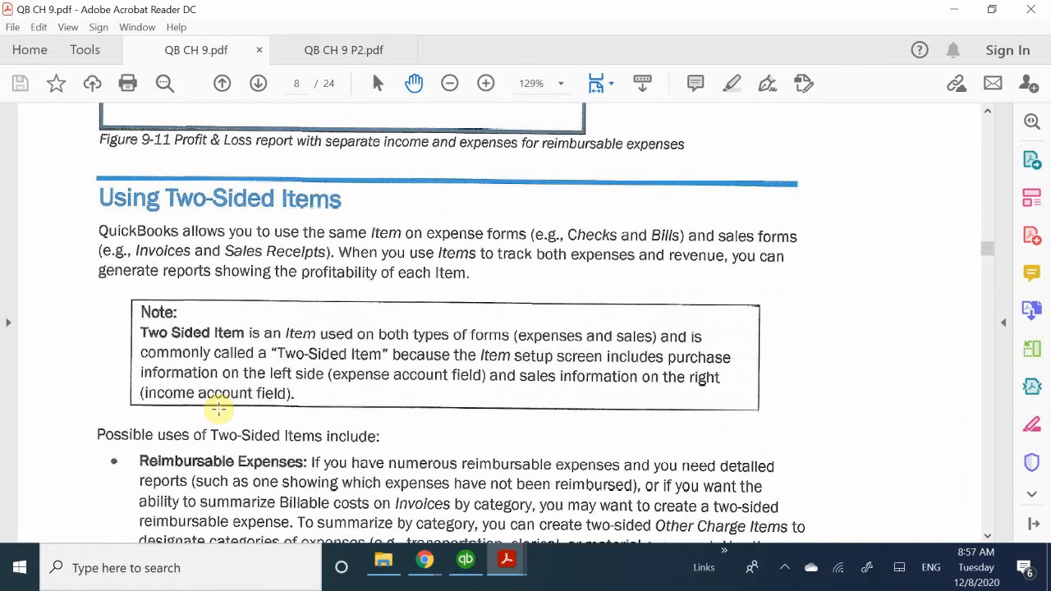
scroll(216, 407, "down", 5)
scroll(214, 408, "up", 4)
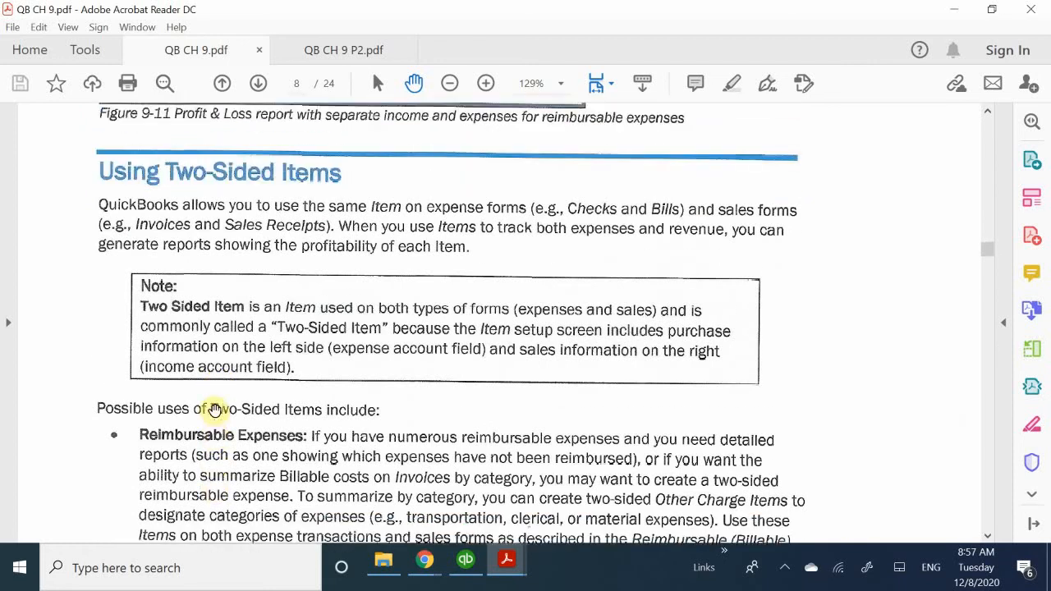
scroll(214, 408, "up", 1)
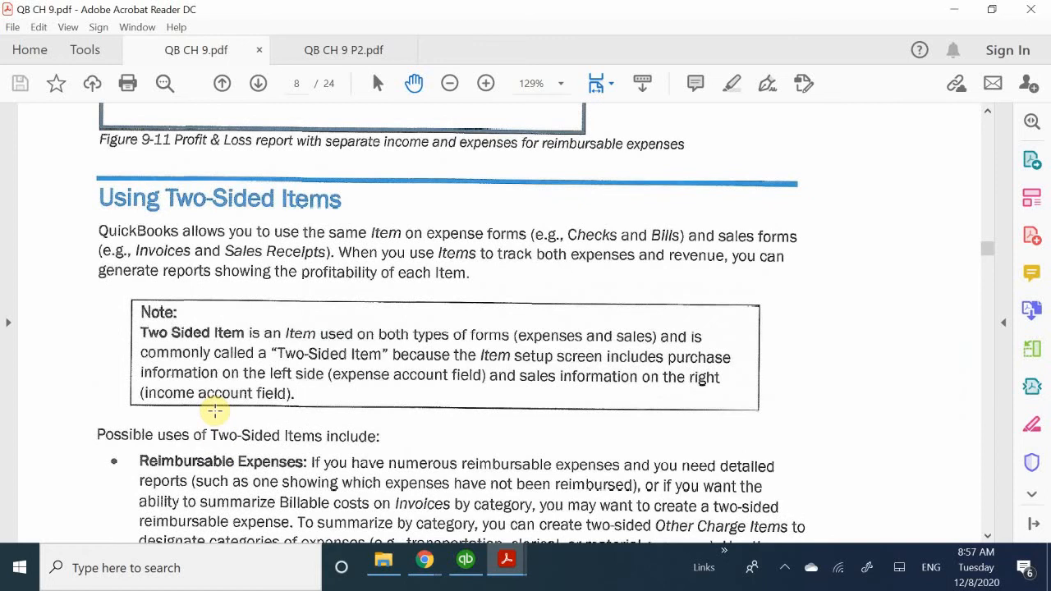
scroll(214, 410, "down", 7)
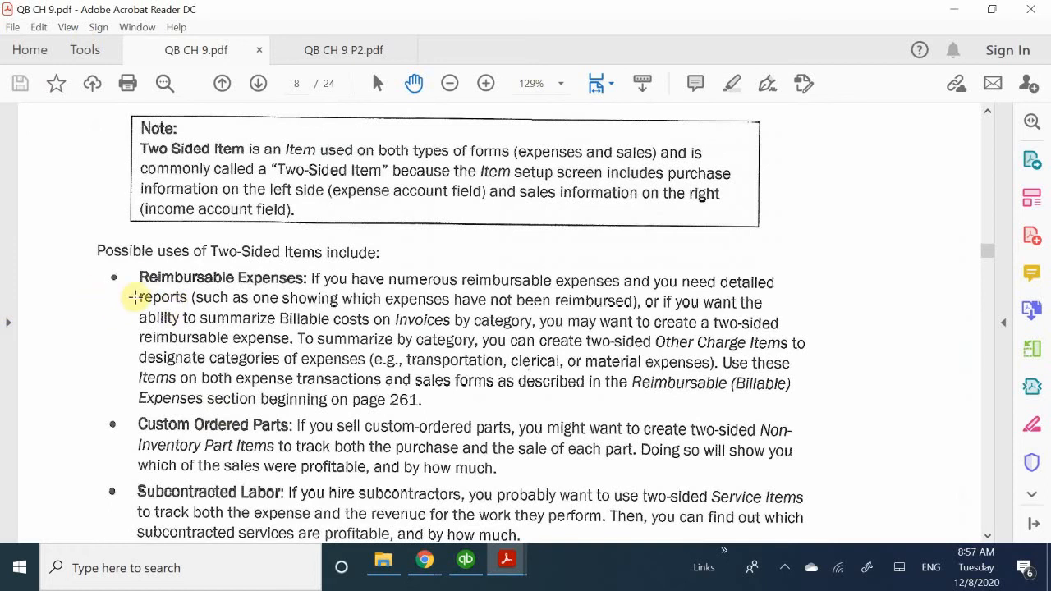
scroll(230, 297, "down", 3)
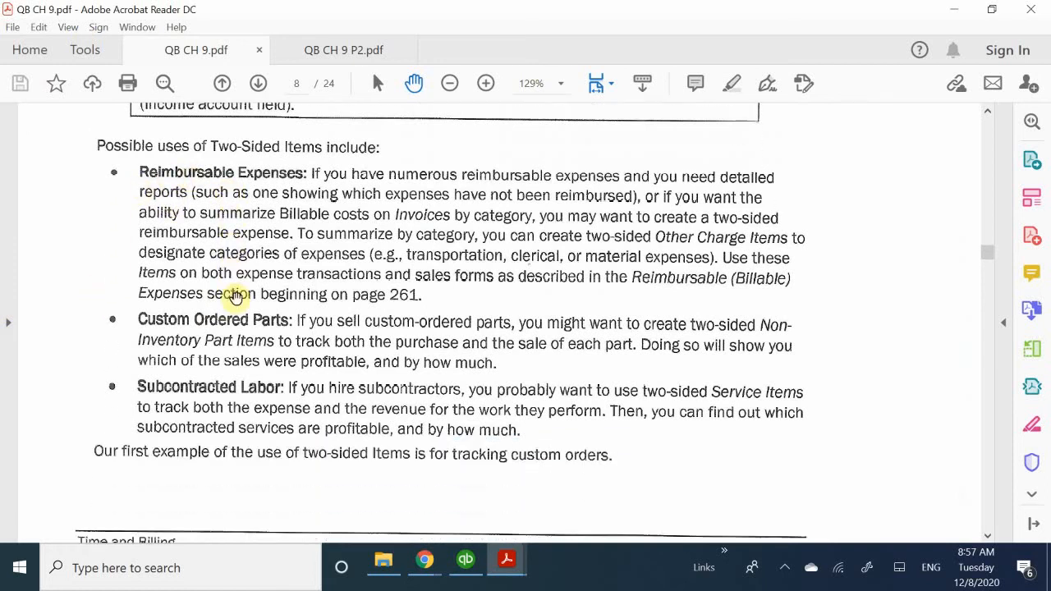
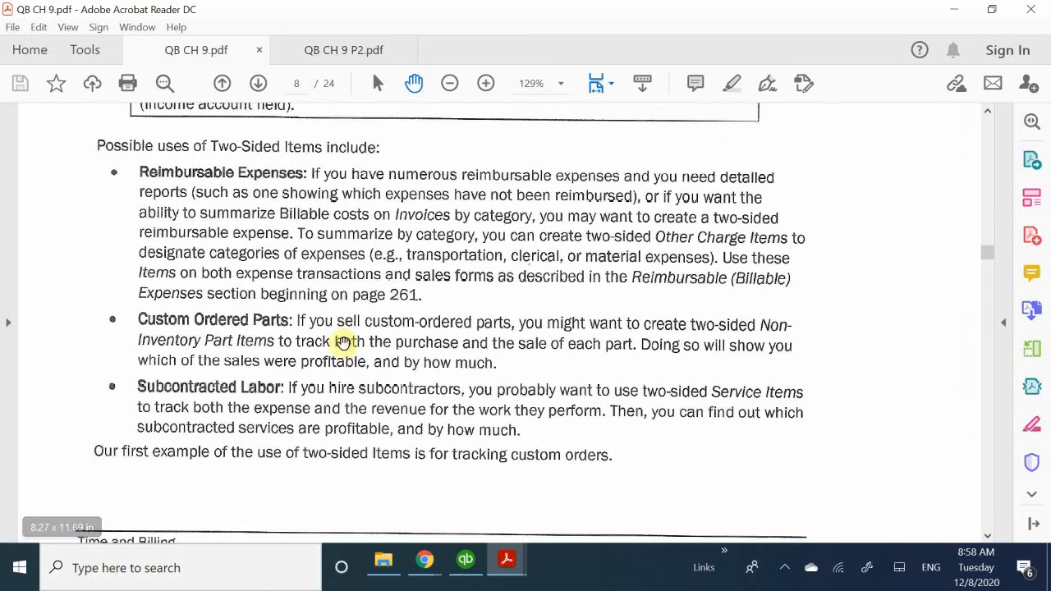
Read the two-sided item uses again and the Tracking Custom Orders practice steps for the Custom Camera item on page 269.
scroll(197, 408, "down", 5)
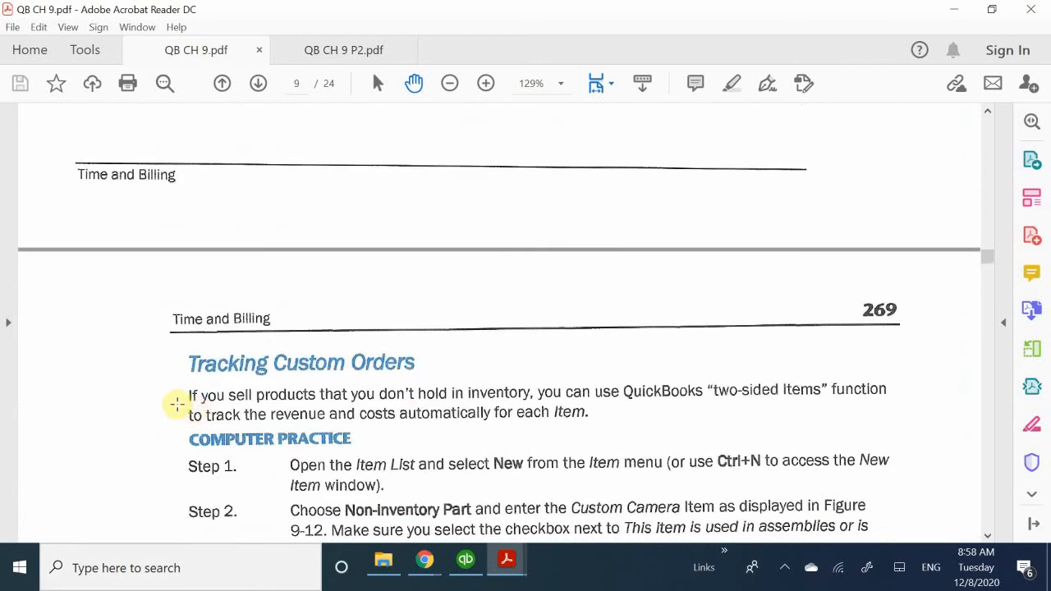
scroll(132, 408, "up", 5)
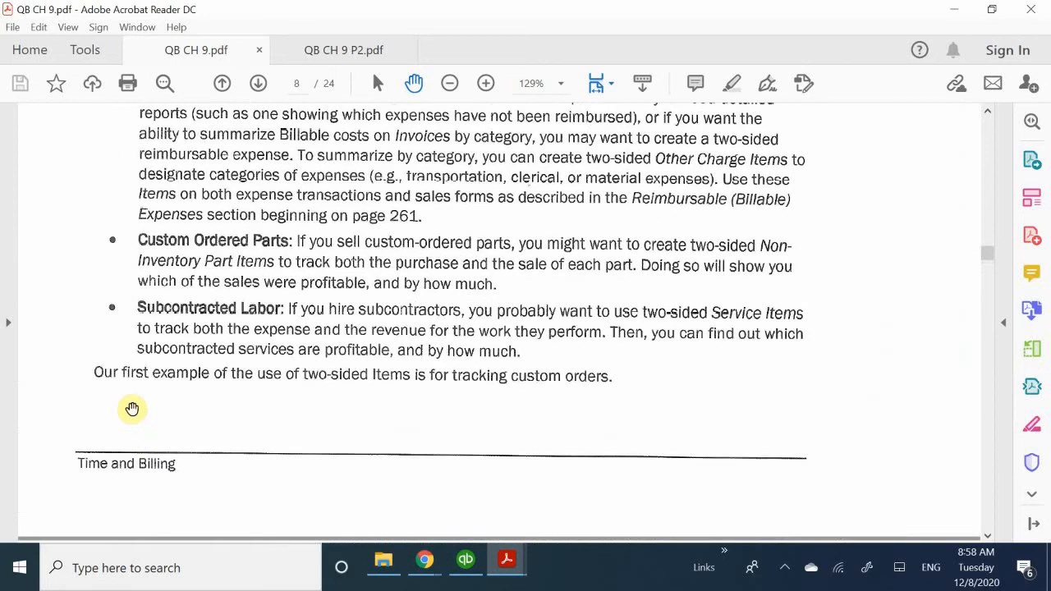
scroll(131, 408, "up", 5)
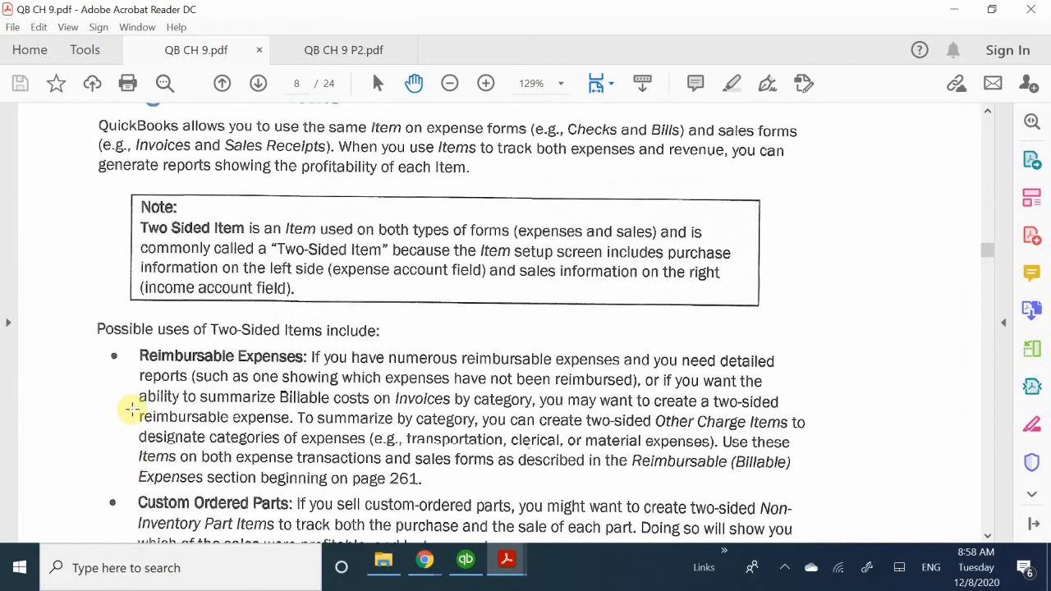
scroll(127, 410, "down", 5)
scroll(123, 413, "down", 5)
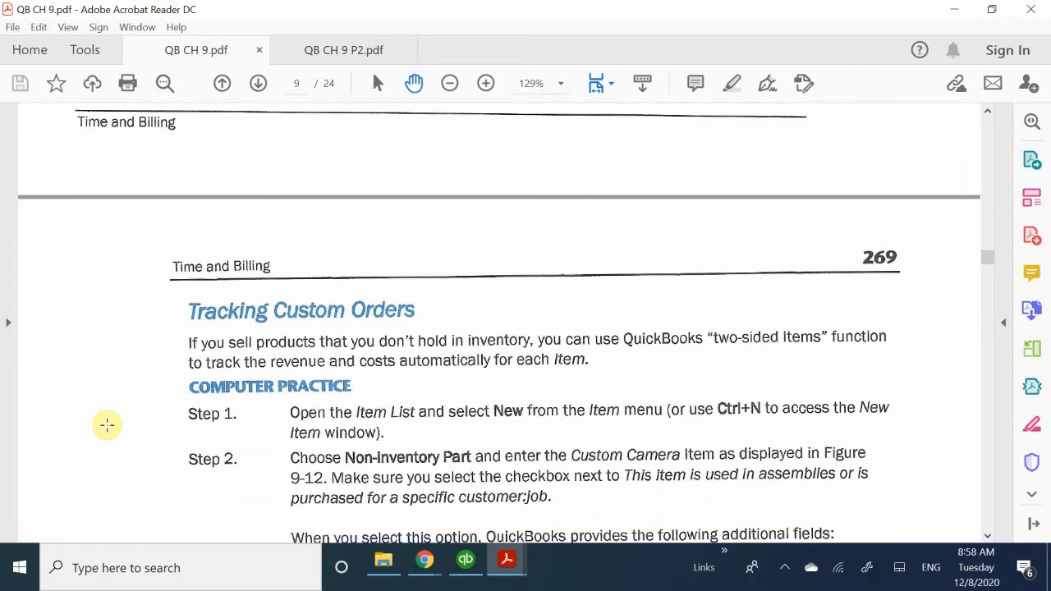
scroll(106, 425, "up", 1)
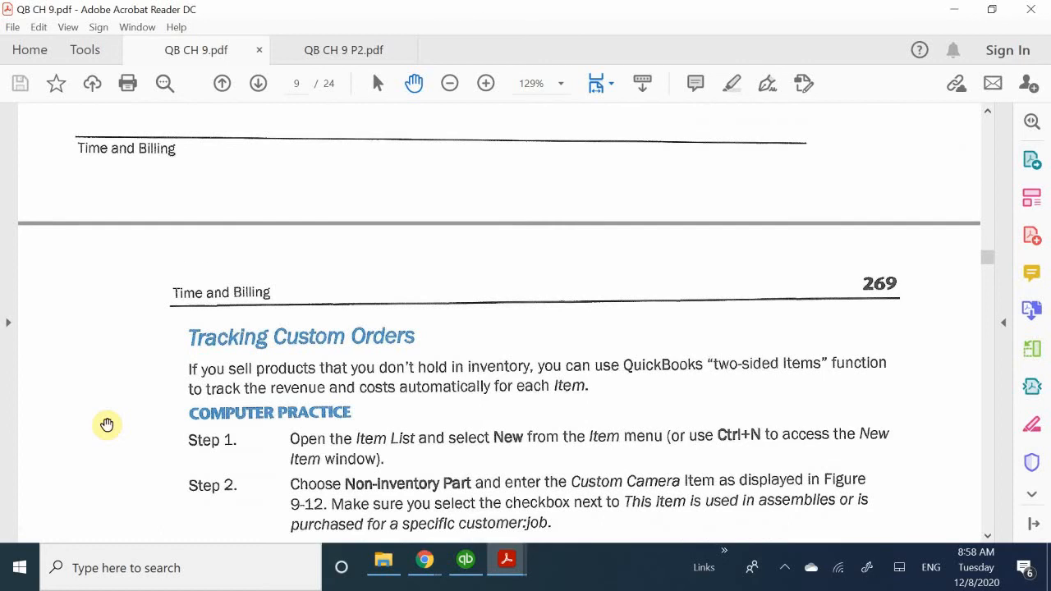
scroll(107, 426, "down", 3)
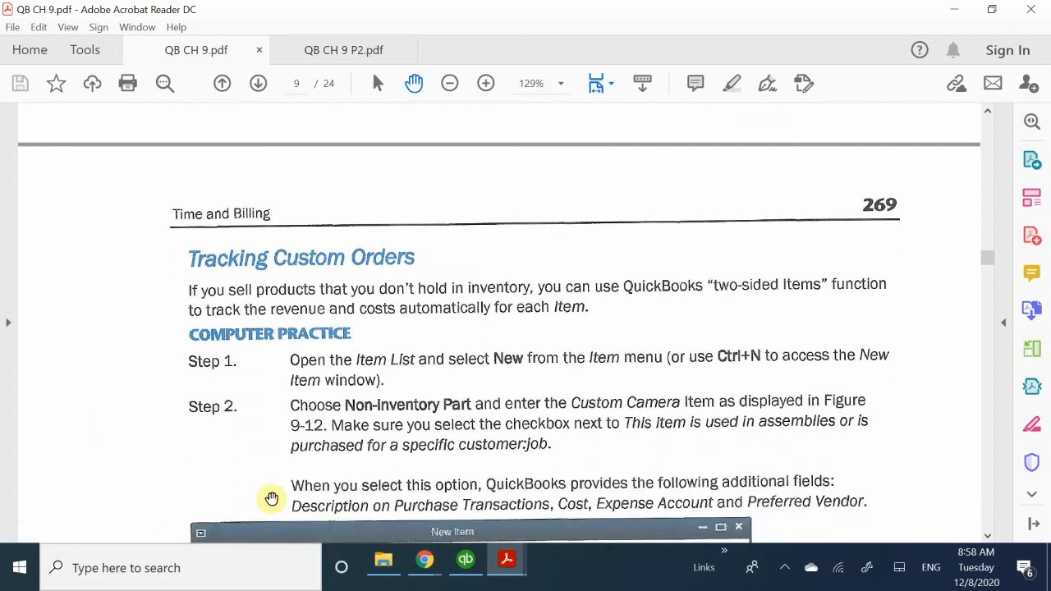
scroll(270, 498, "down", 3)
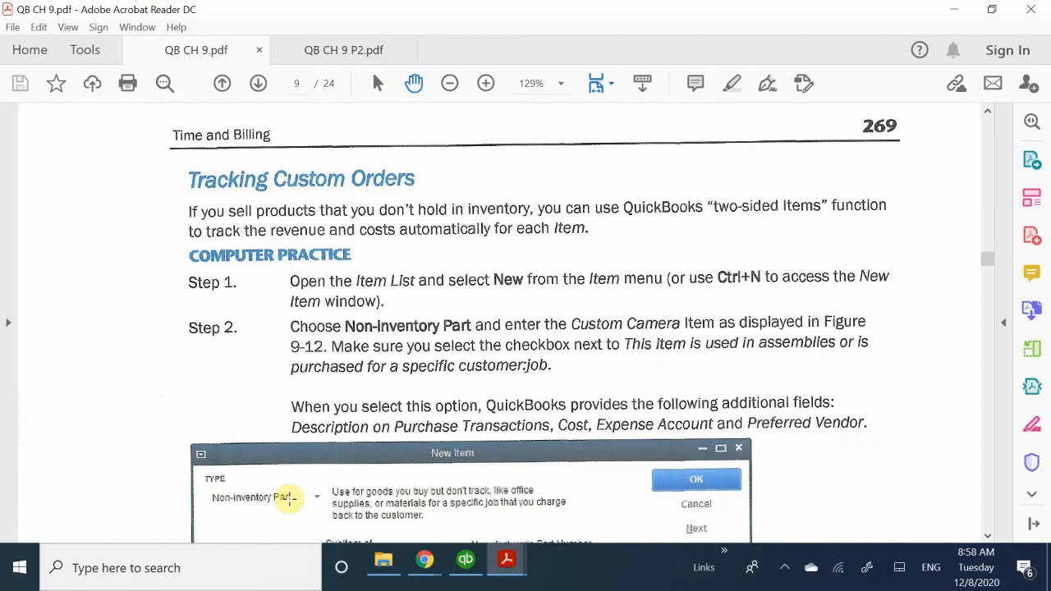
Switch to QuickBooks Desktop with the Academy Photography Time and Billing Chapter company file.
left_click(466, 561)
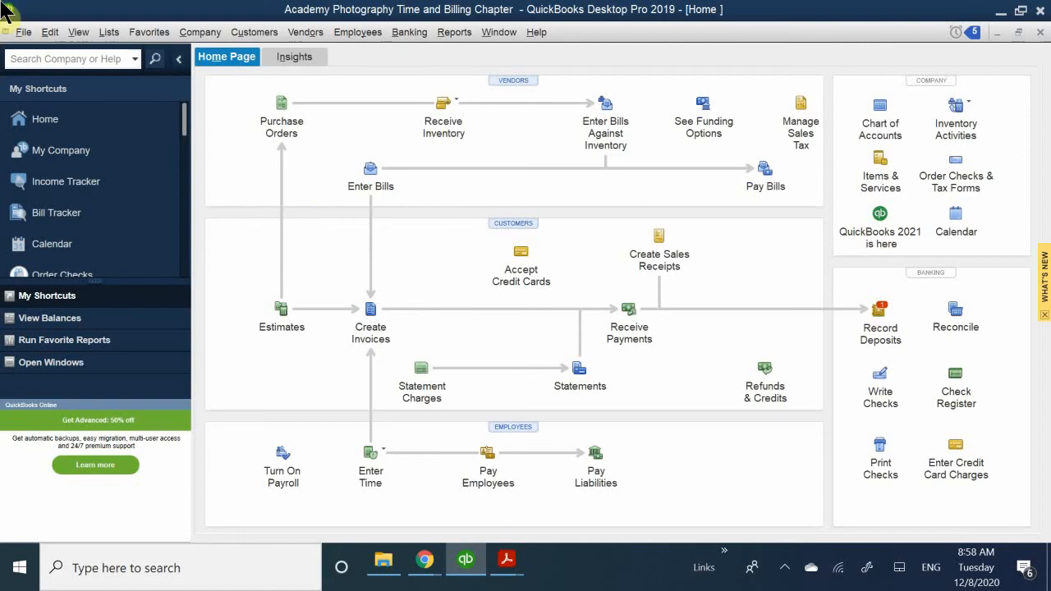
left_click(79, 33)
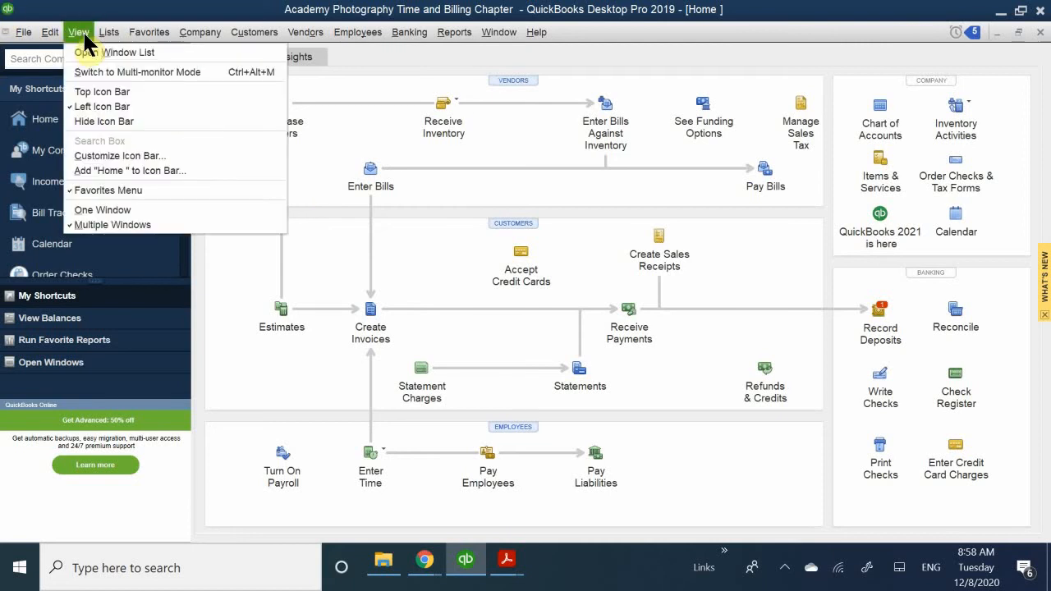
left_click(82, 34)
left_click(62, 34)
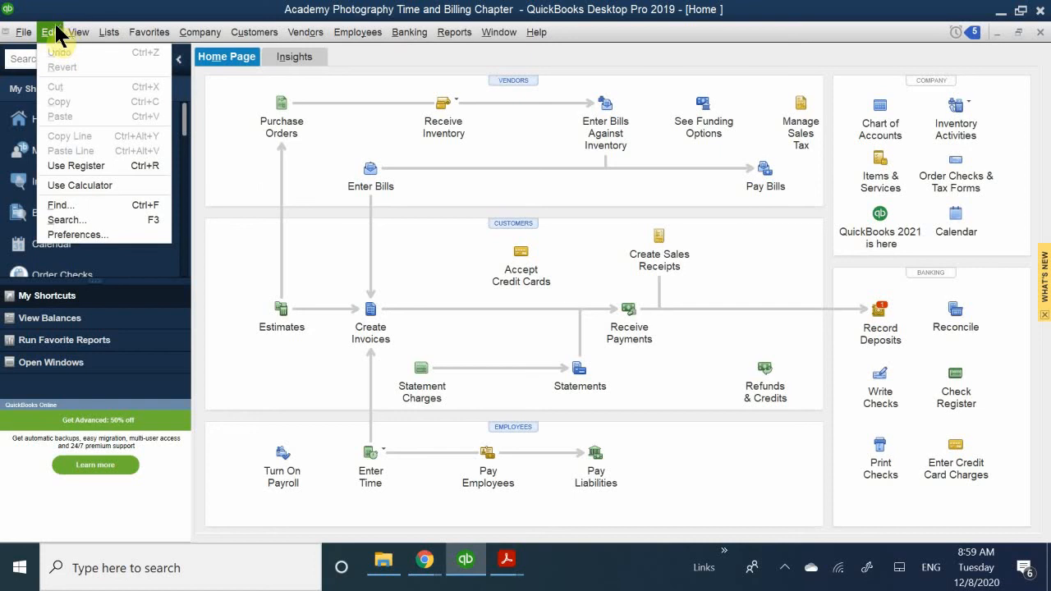
mouse_move(101, 37)
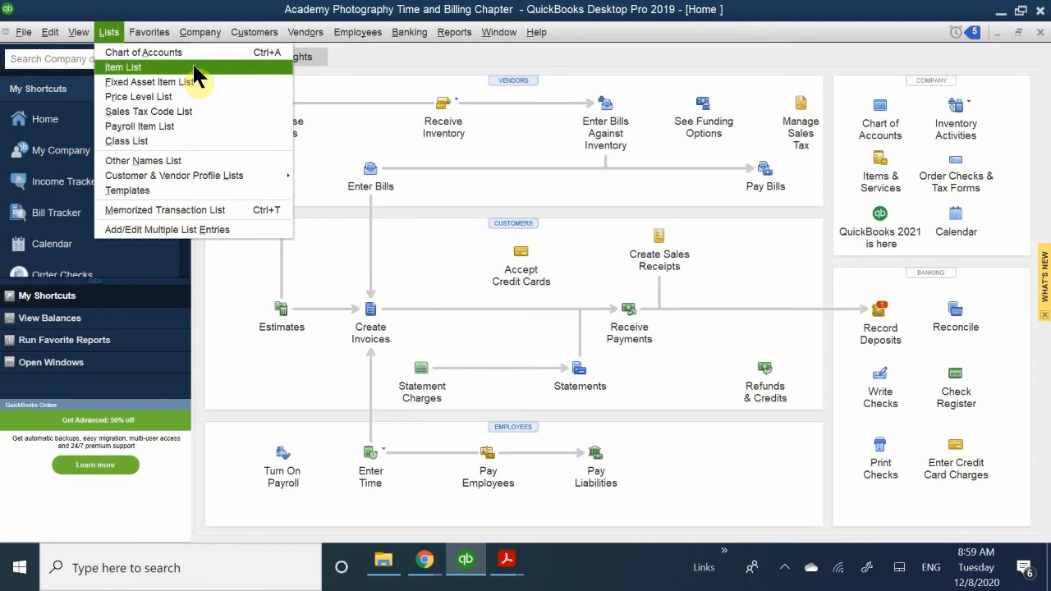
mouse_move(254, 33)
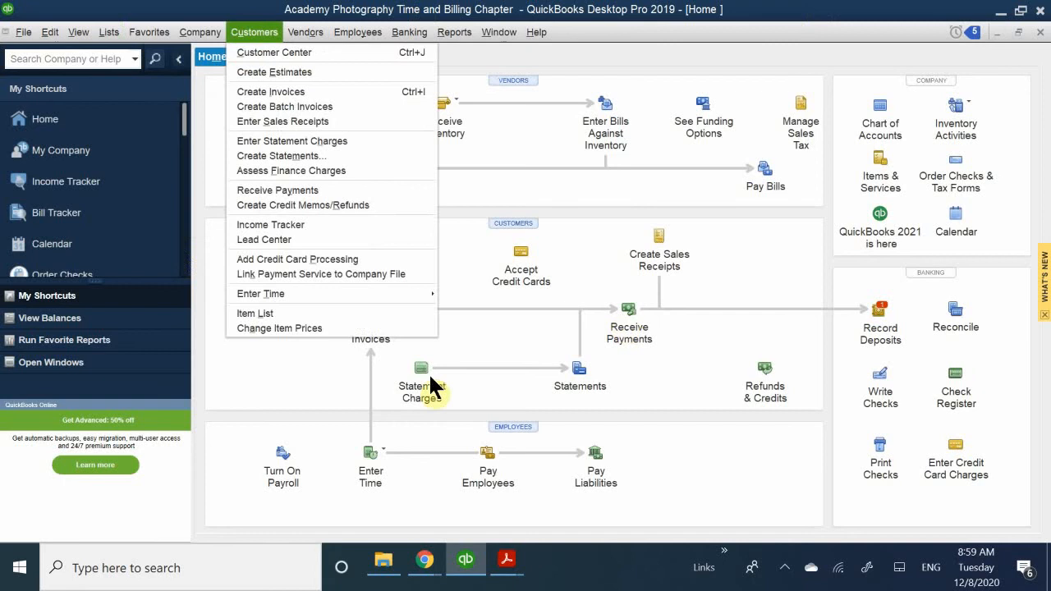
mouse_move(536, 32)
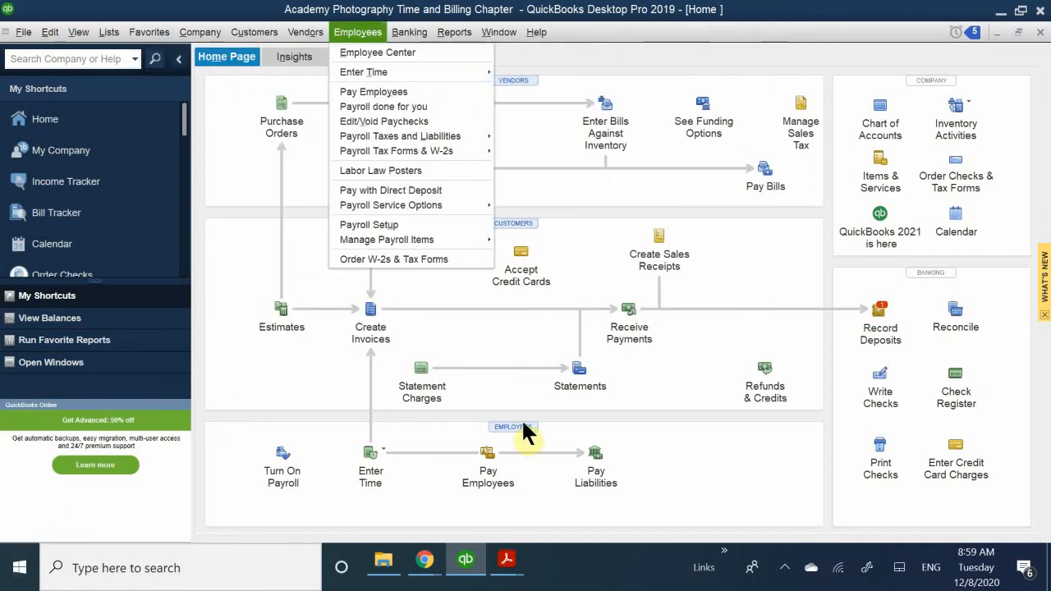
left_click(403, 10)
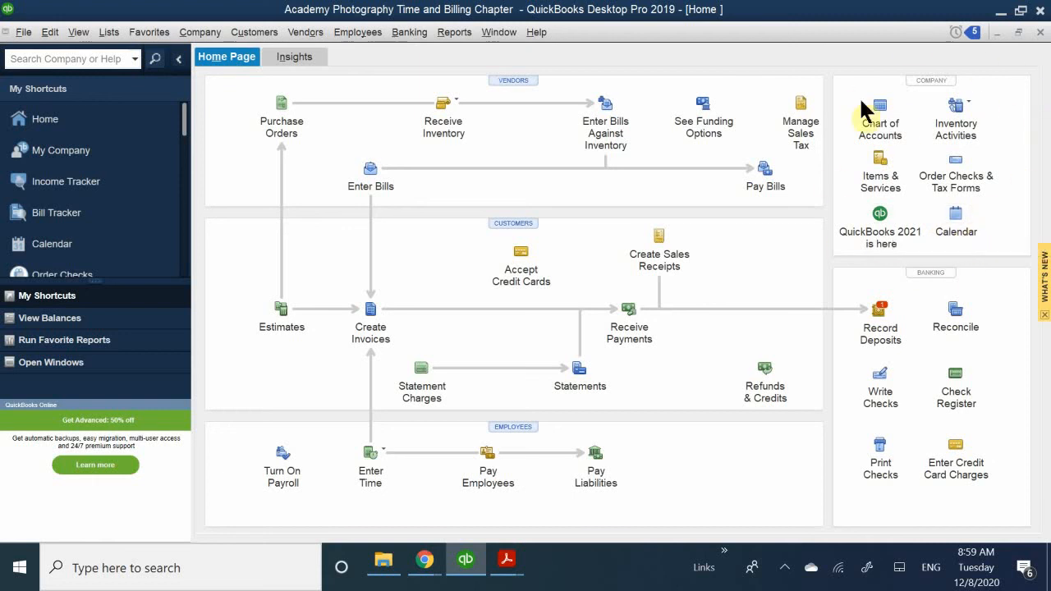
Open the Item List and start creating a new item.
left_click(880, 185)
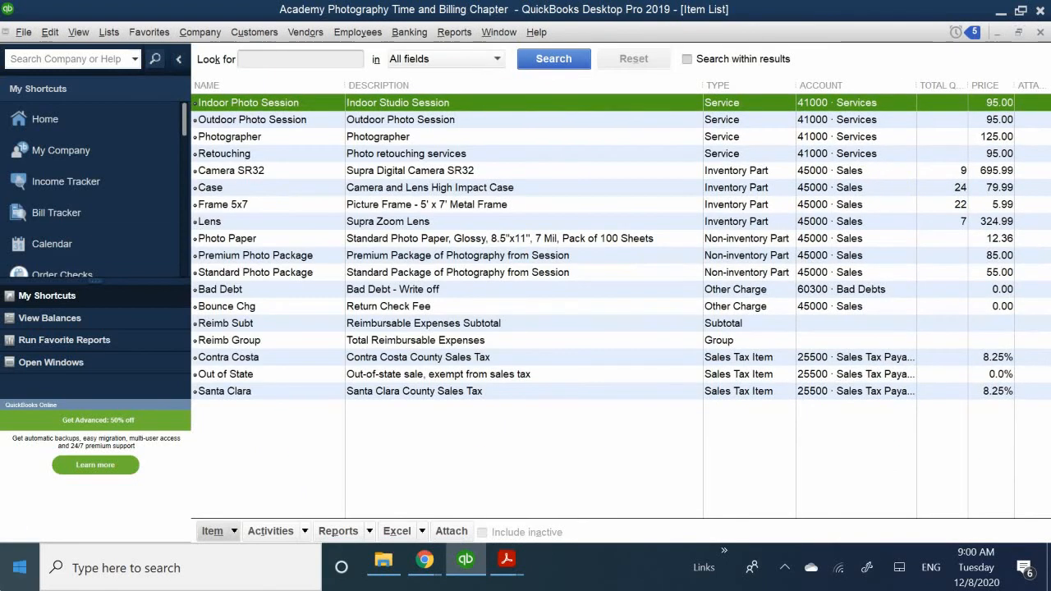
left_click(235, 531)
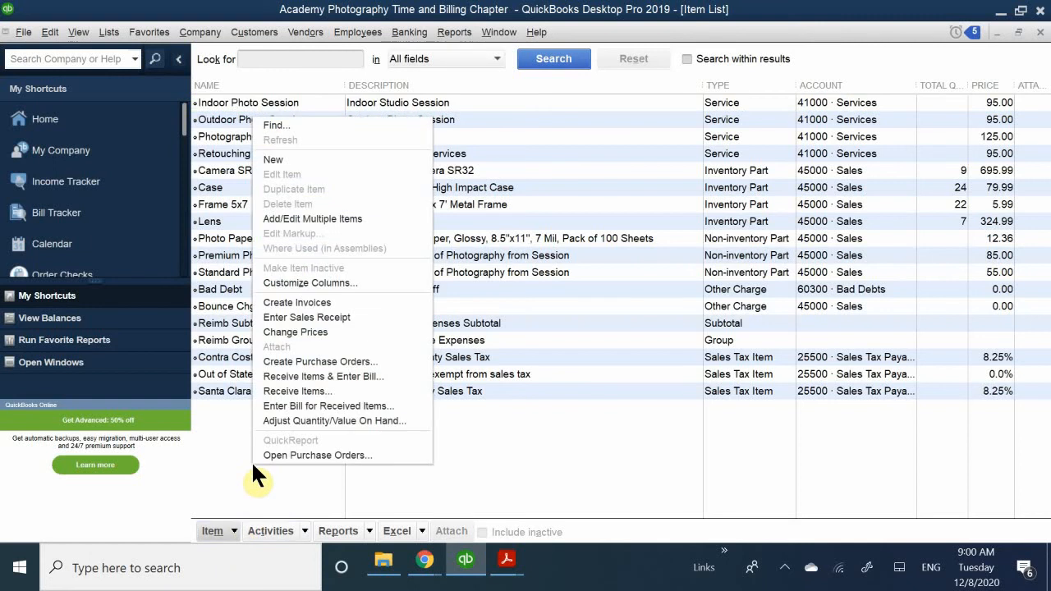
left_click(234, 530)
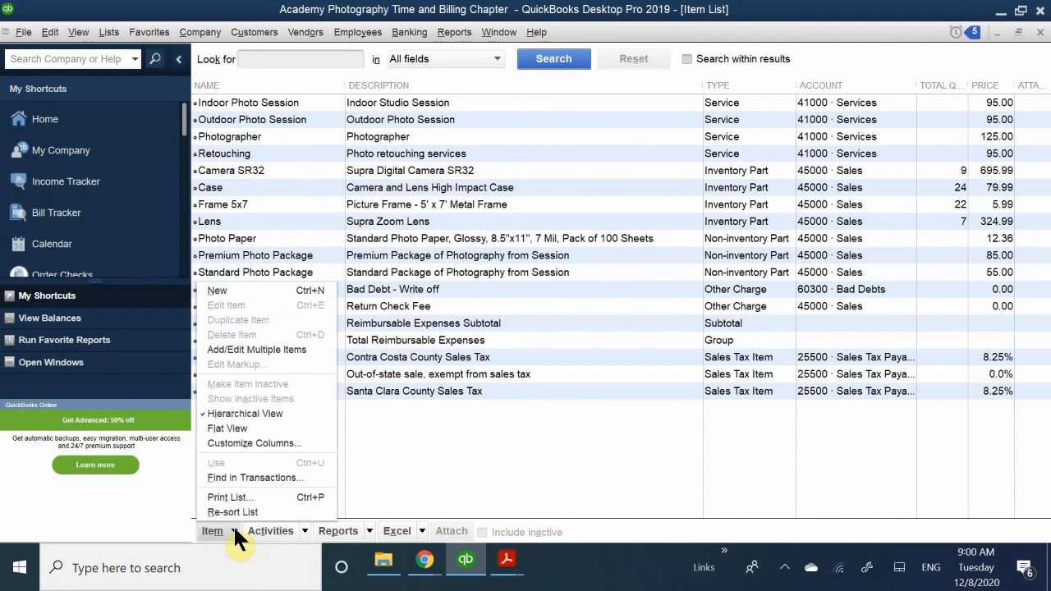
left_click(267, 292)
mouse_move(424, 560)
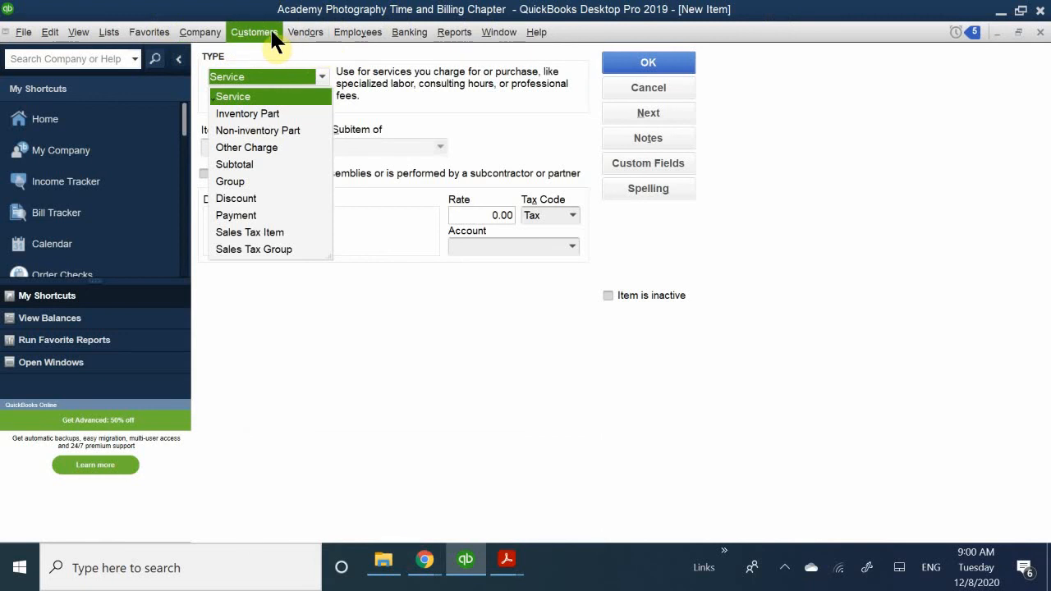
left_click(299, 30)
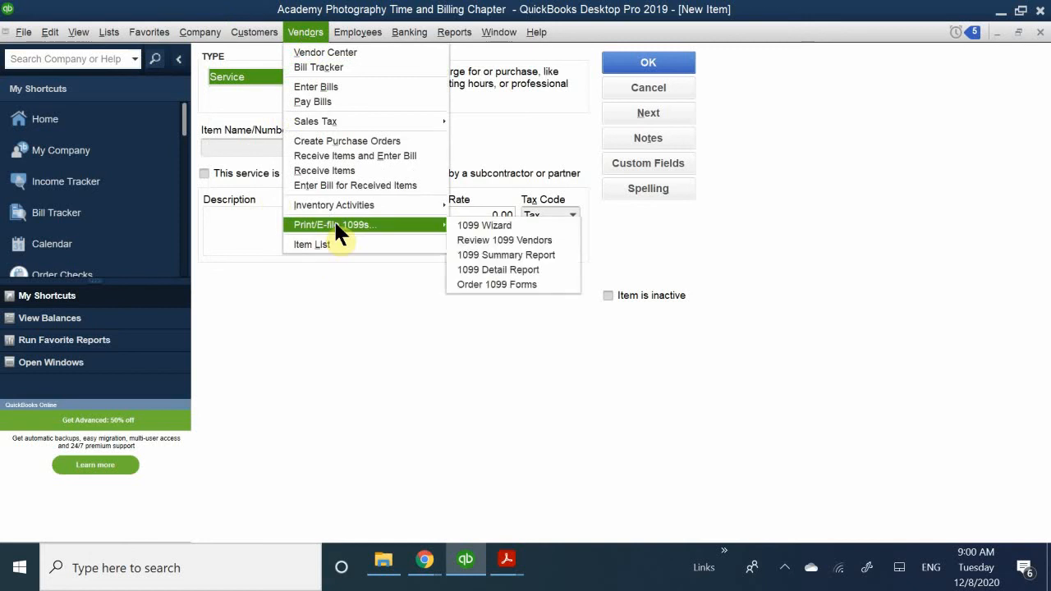
mouse_move(355, 206)
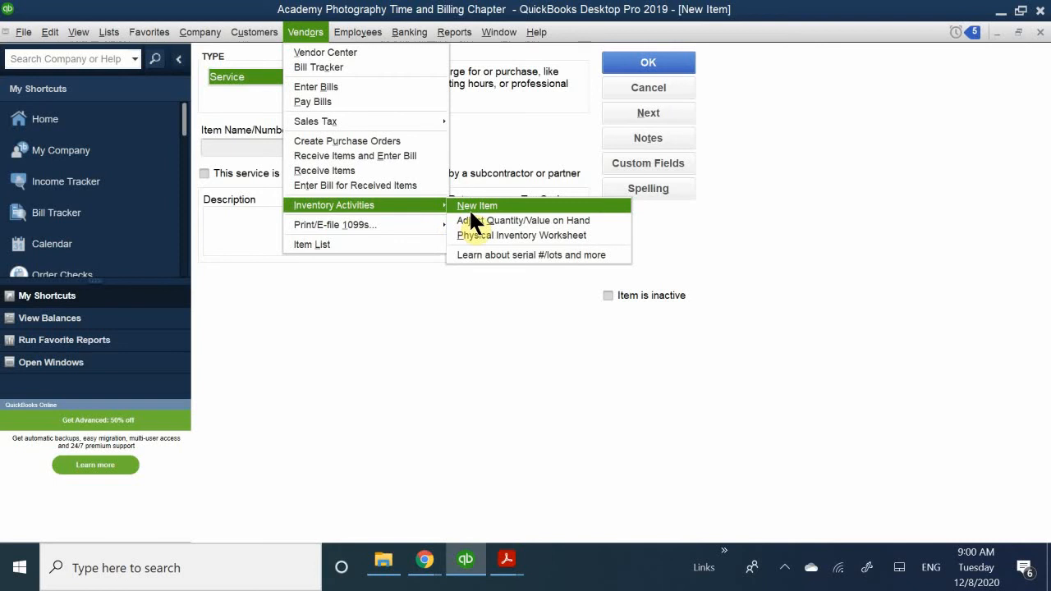
left_click(255, 300)
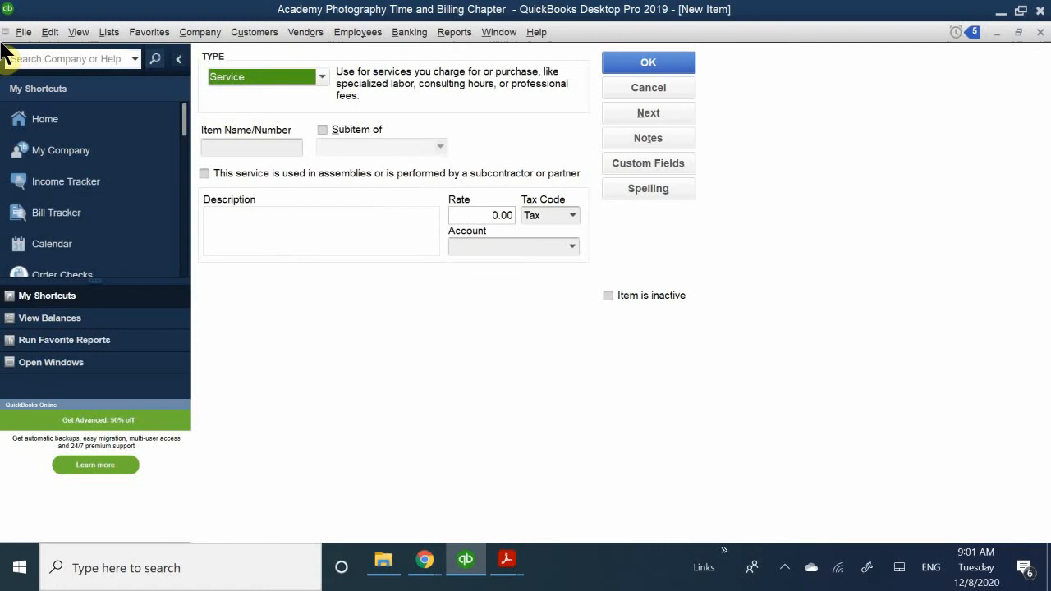
Set the new item's type to Non-inventory Part and name it Custom Camera.
left_click(257, 79)
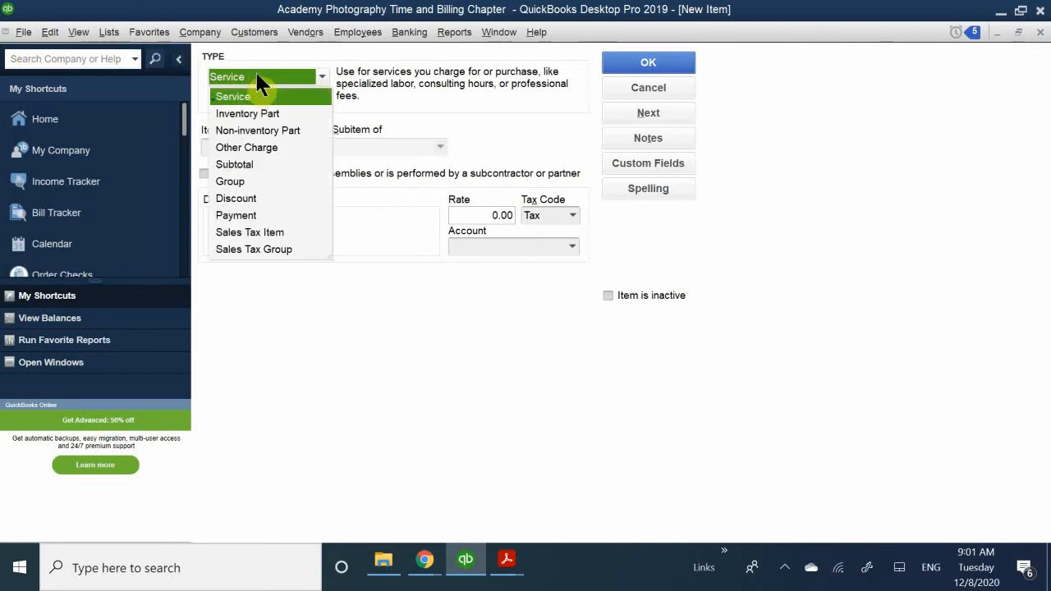
left_click(244, 130)
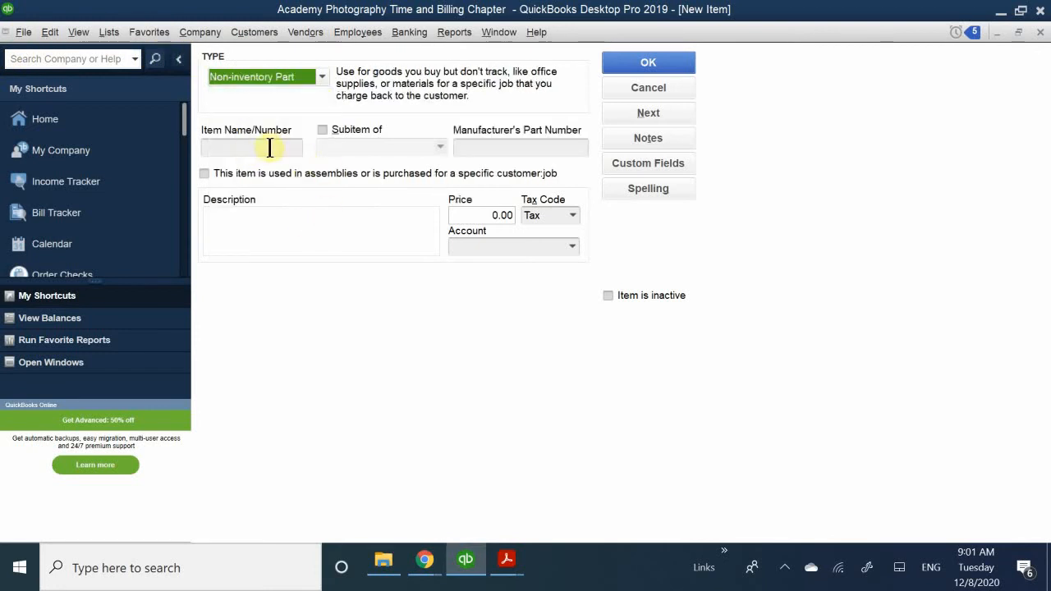
left_click(267, 147)
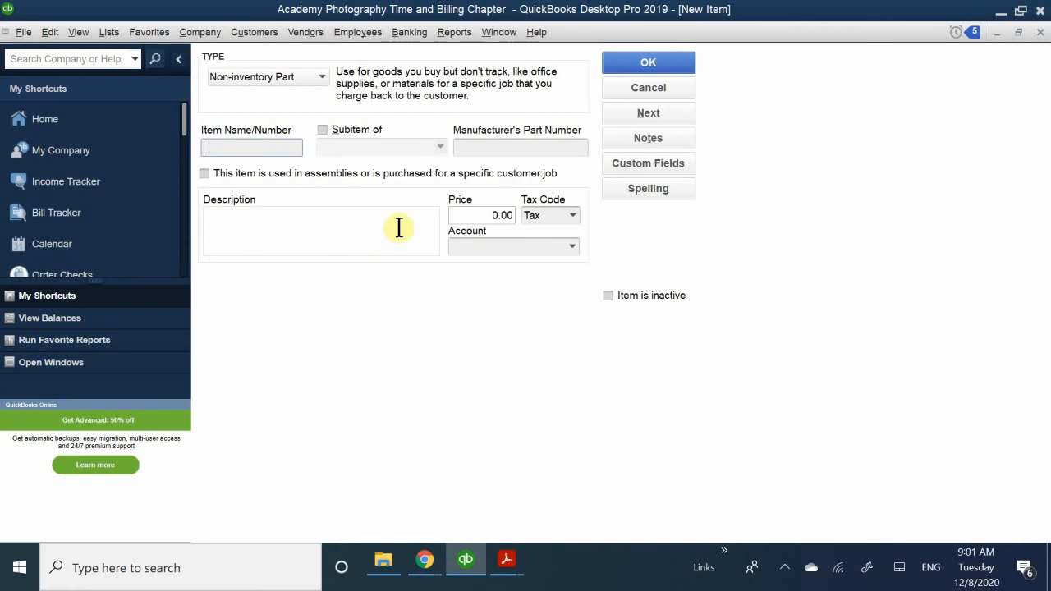
type("Ci")
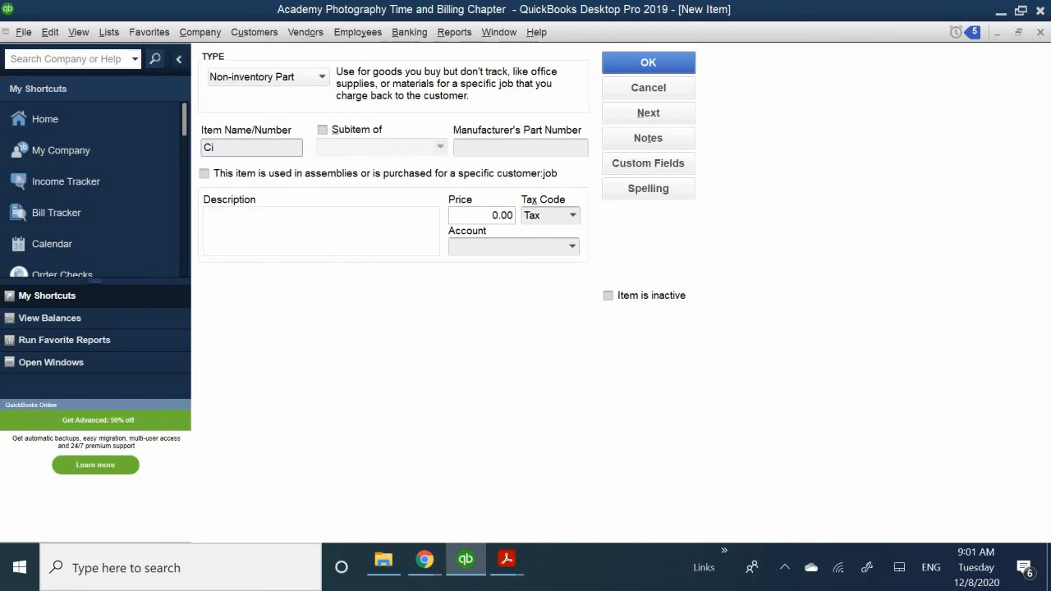
key("BackSpace")
type("ustom")
key("BackSpace")
key("BackSpace")
type("m")
key("BackSpace")
type("m Camera")
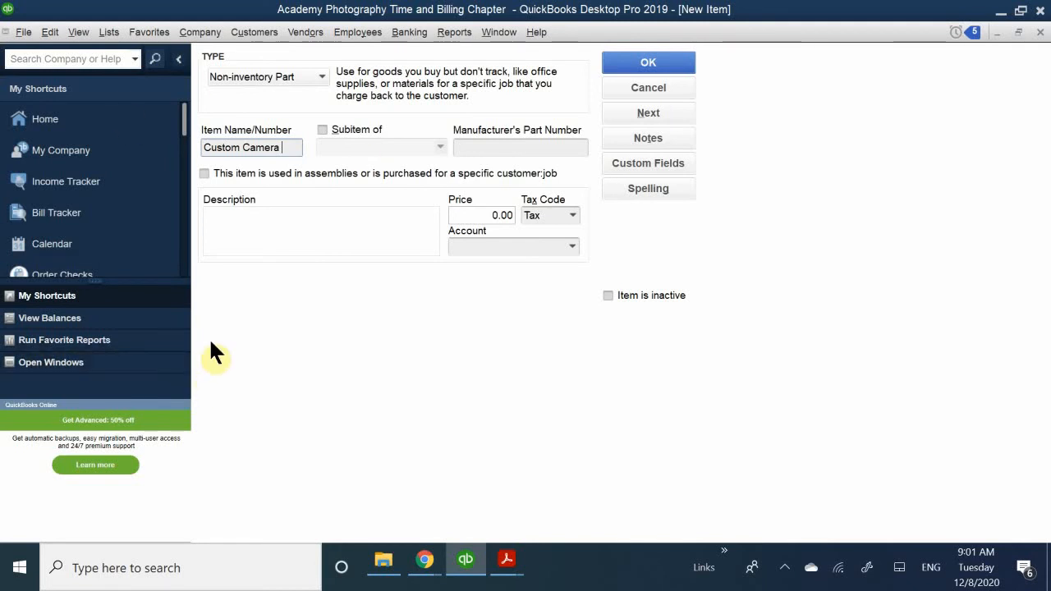
Mark the Custom Camera item as used in assemblies or purchased for a specific customer:job.
left_click(207, 171)
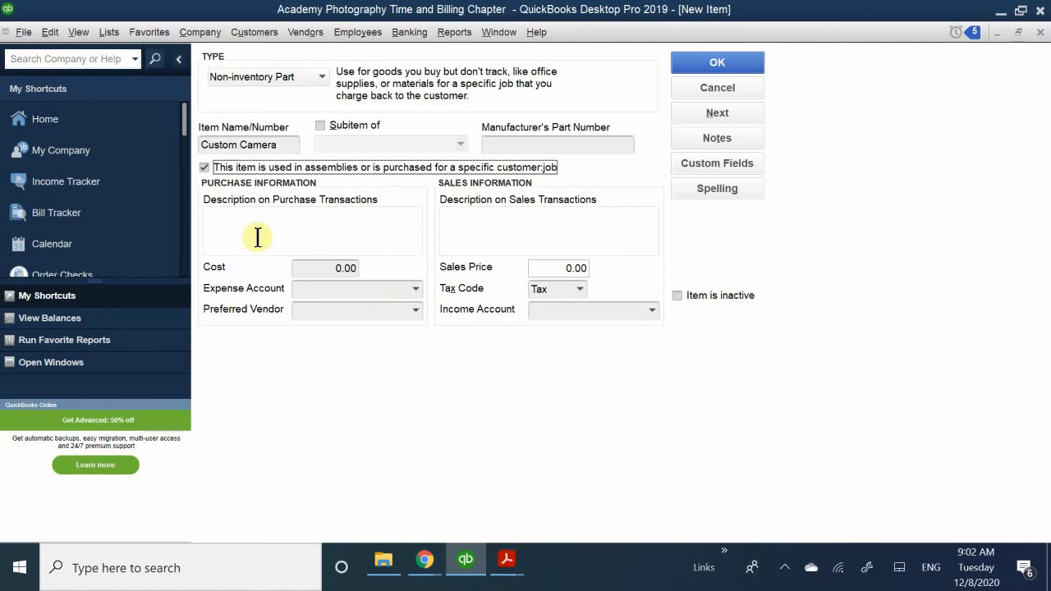
left_click(325, 271)
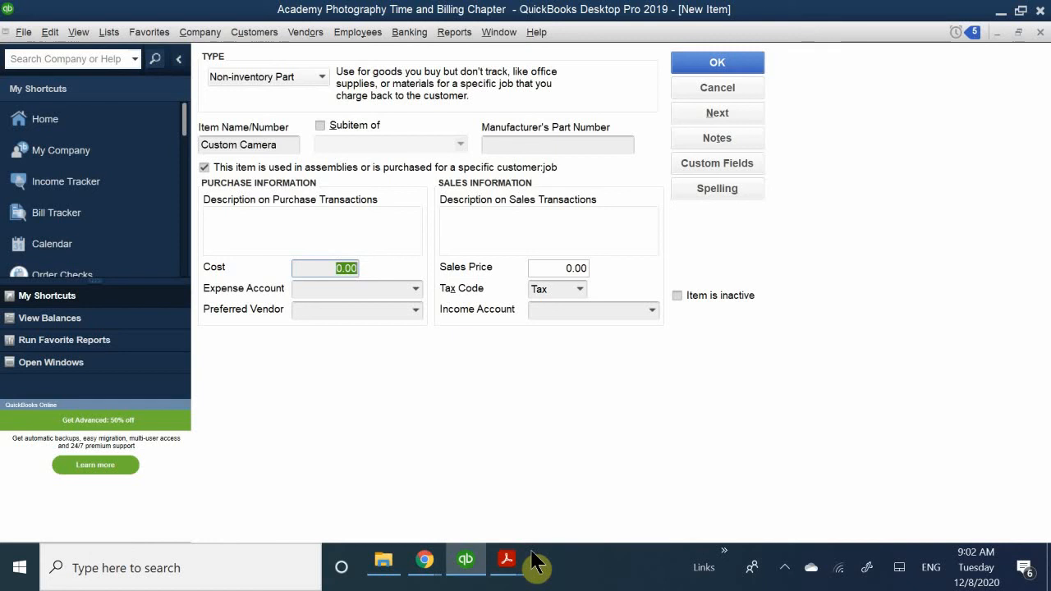
Switch to the QB CH 9 PDF in Acrobat Reader and examine the Custom Camera item settings in Figure 9-12.
left_click(504, 560)
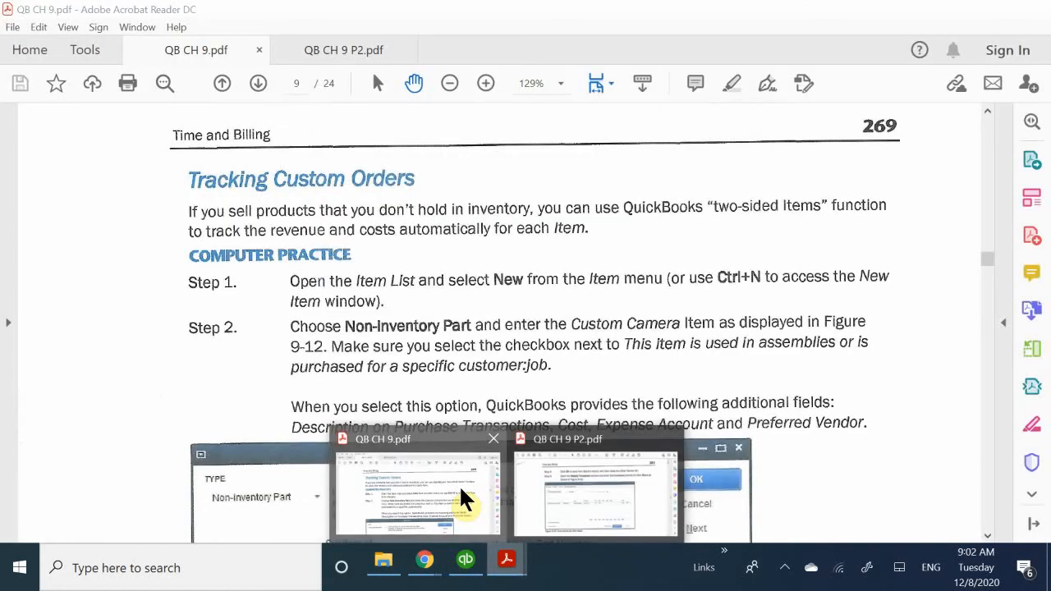
left_click(464, 498)
scroll(495, 397, "down", 6)
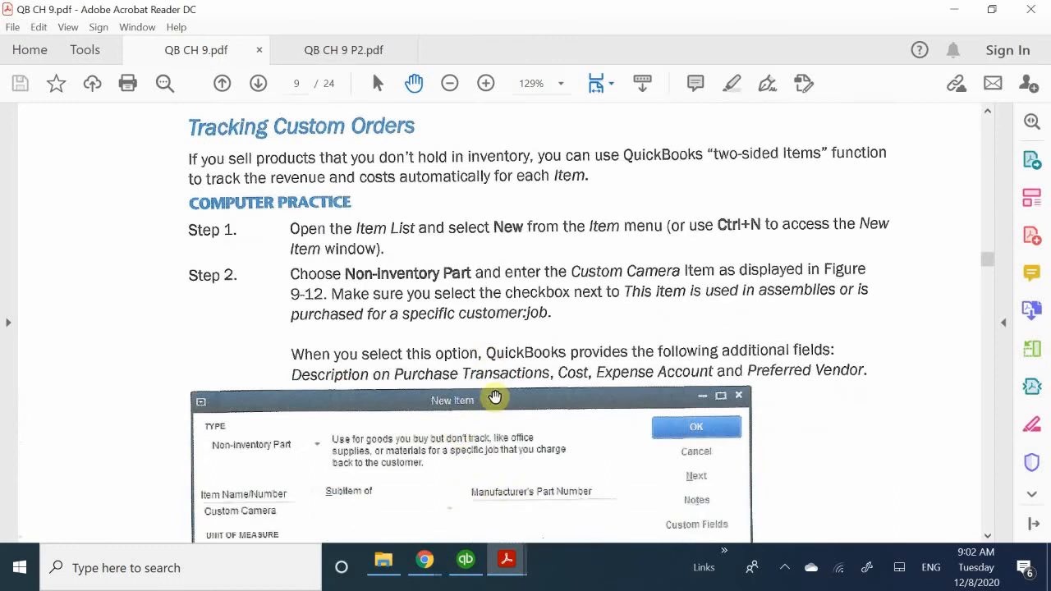
scroll(495, 397, "down", 1)
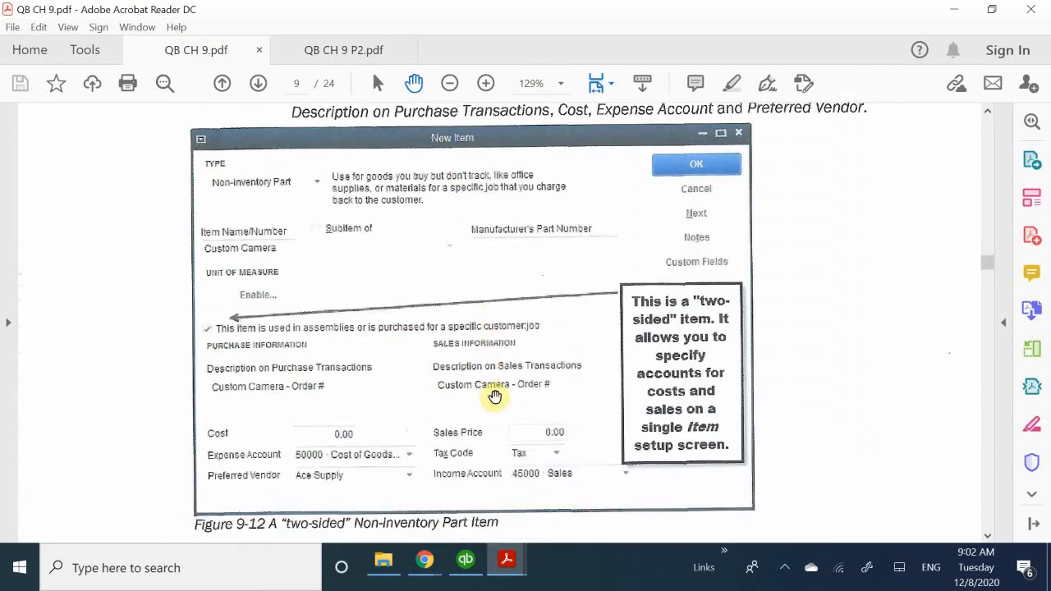
scroll(495, 397, "down", 1)
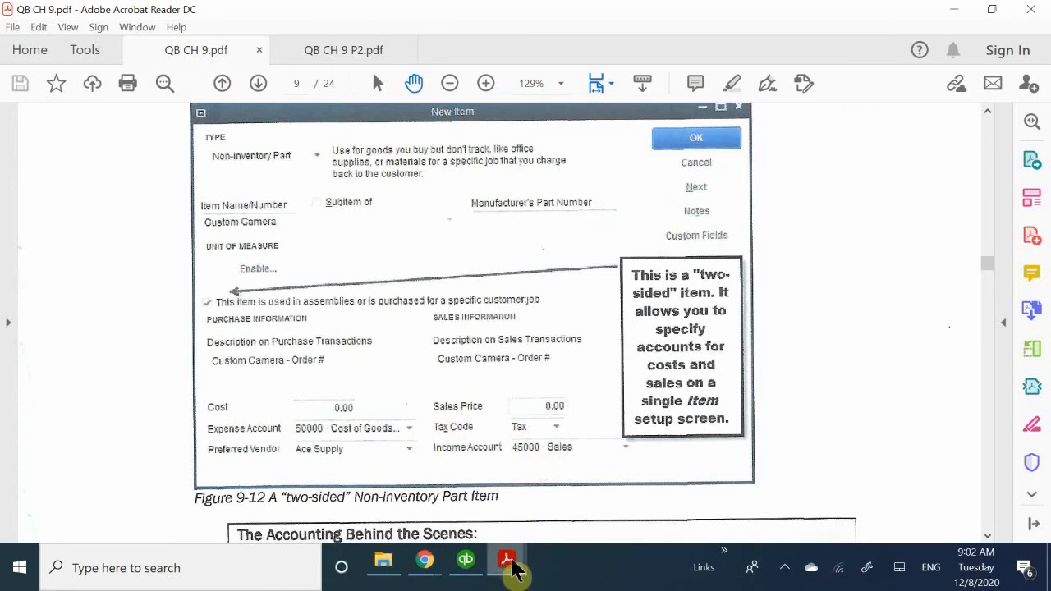
mouse_move(507, 566)
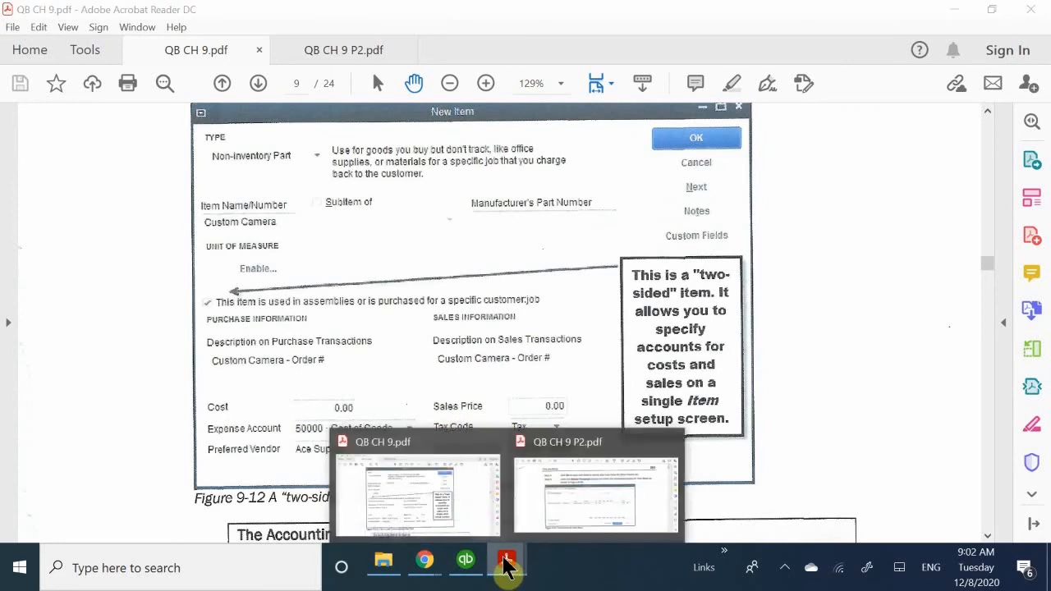
Return to QuickBooks and set the Custom Camera item's expense account to 50000 · Cost of Goods Sold.
left_click(466, 566)
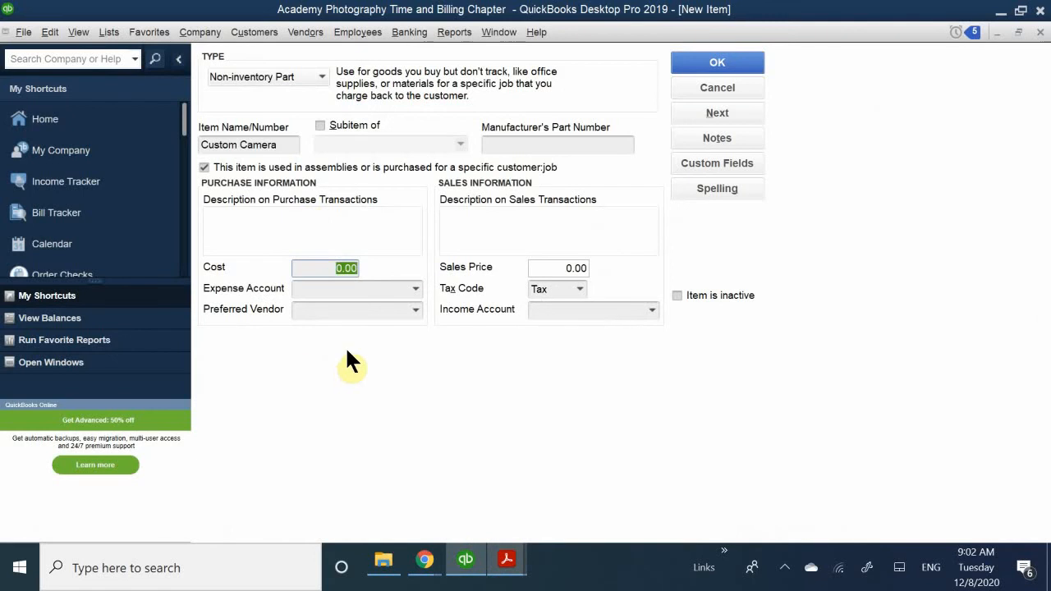
left_click(315, 289)
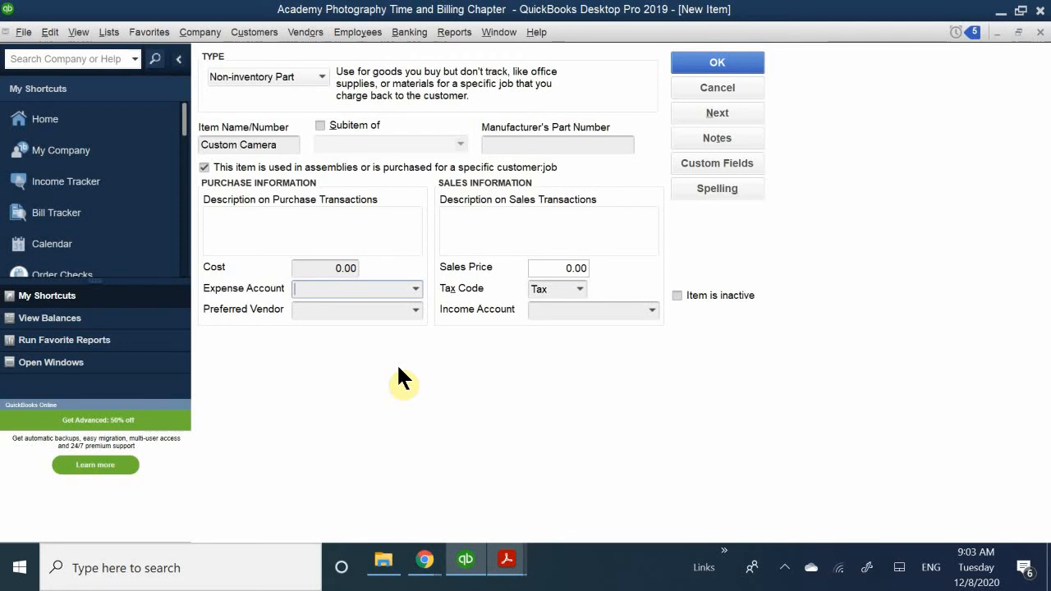
type("c")
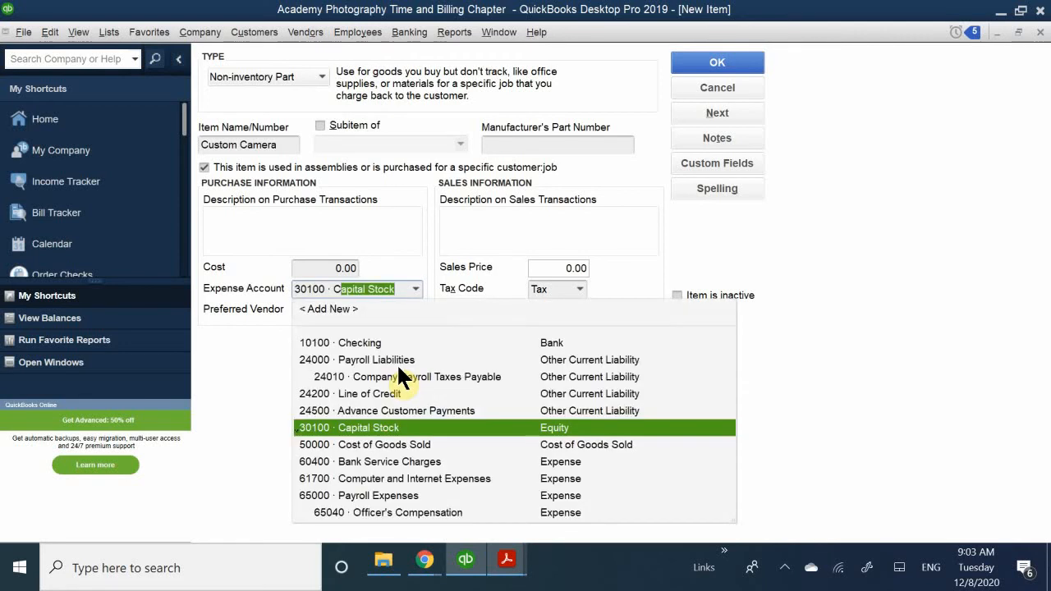
type("ost of Goods Sold")
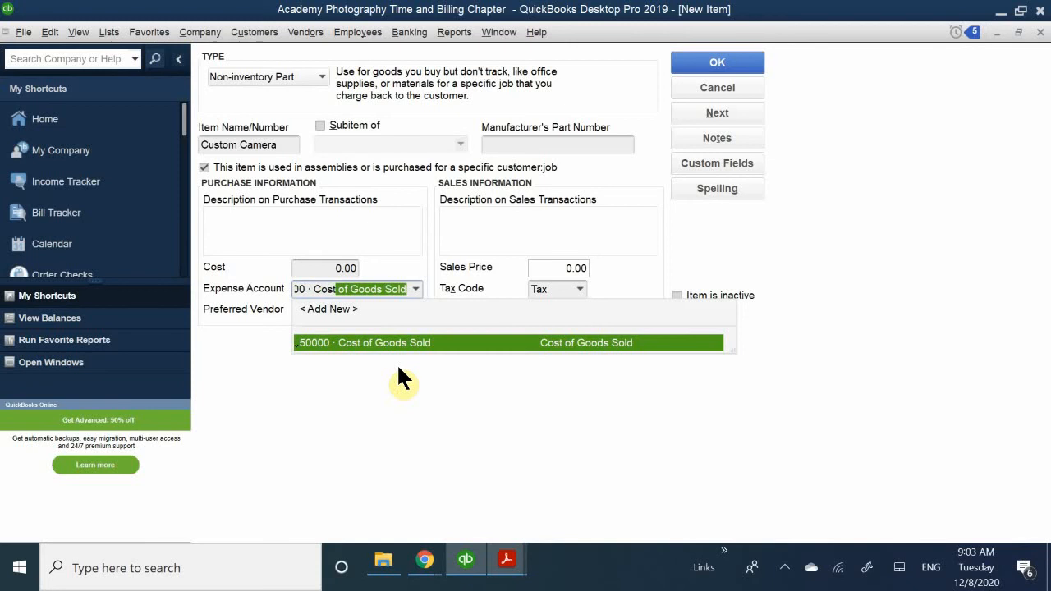
left_click(394, 343)
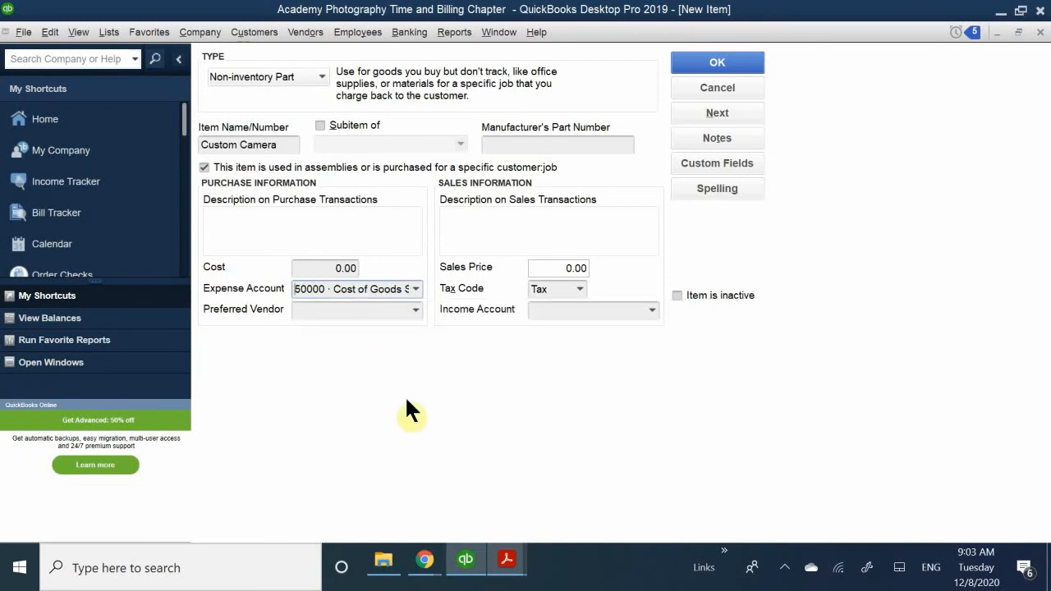
Set Ace Supply as the preferred vendor for the Custom Camera item.
left_click(322, 312)
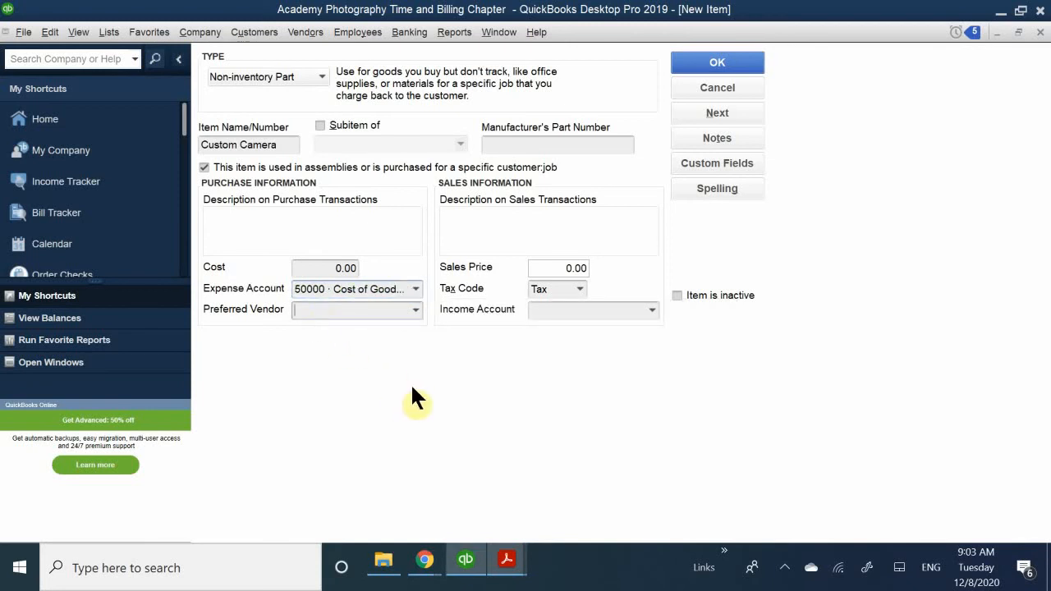
type("Ace Supply")
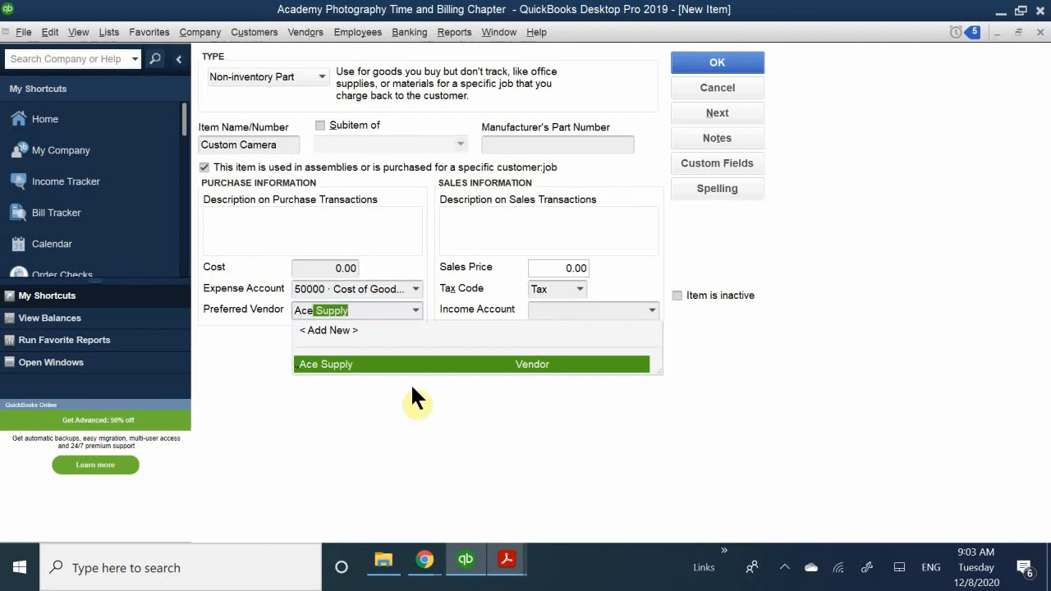
left_click(416, 363)
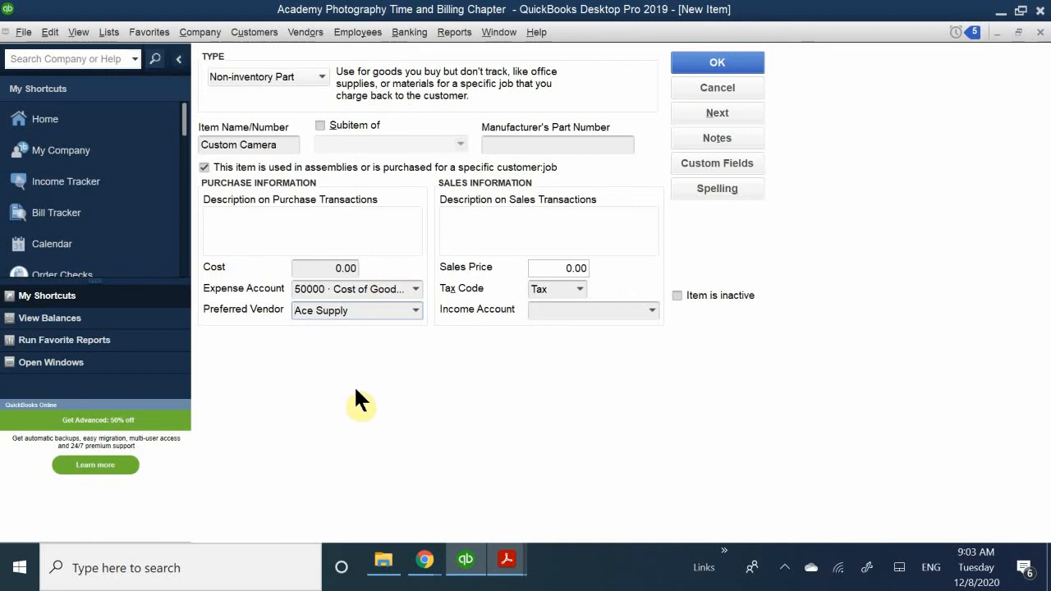
Set the Custom Camera item's income account to 45000 · Sales and save the item.
left_click(544, 312)
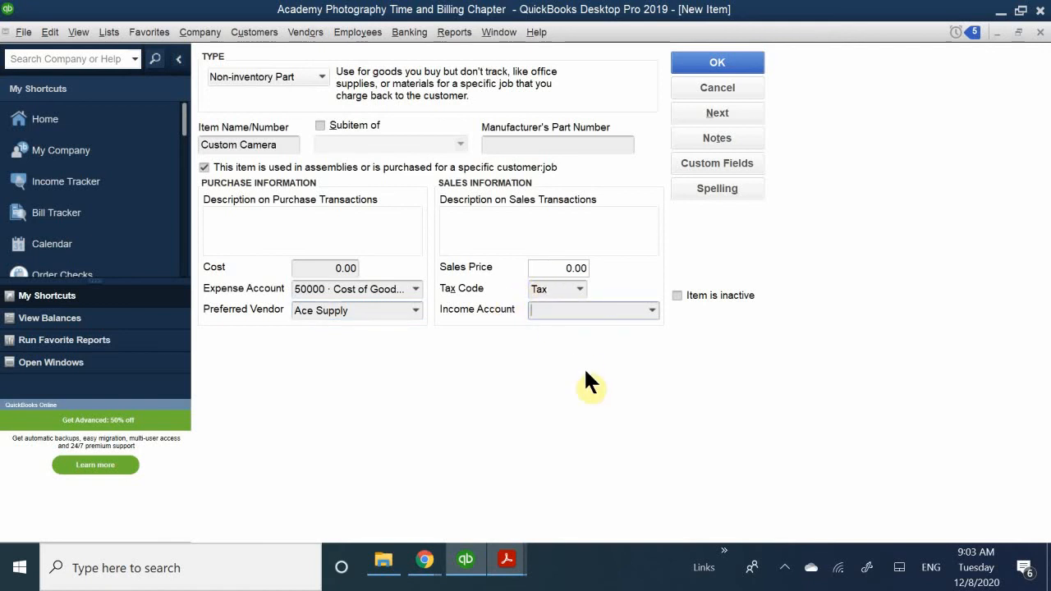
type("Sales")
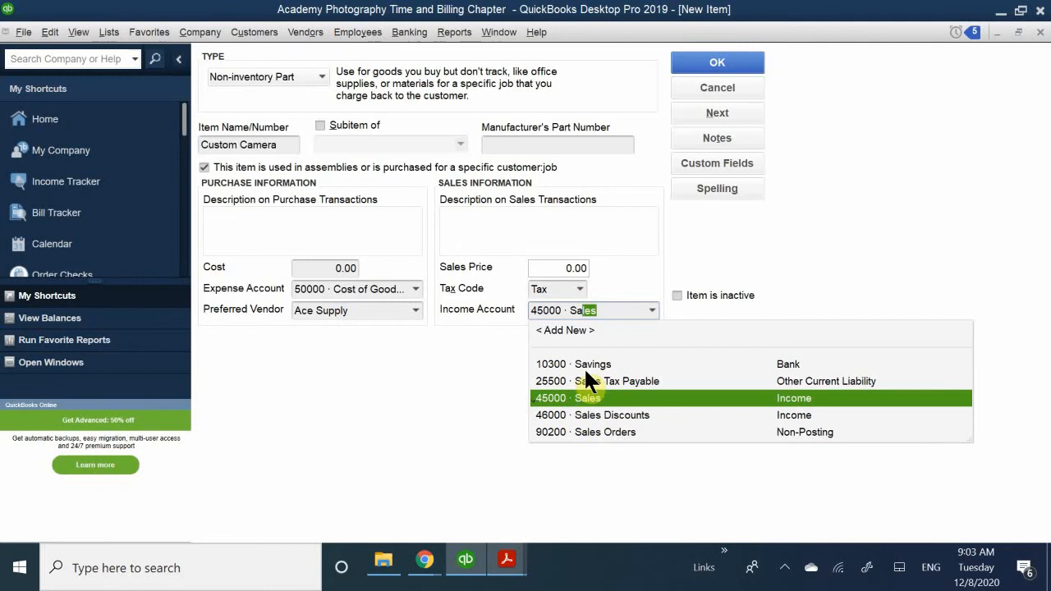
left_click(586, 398)
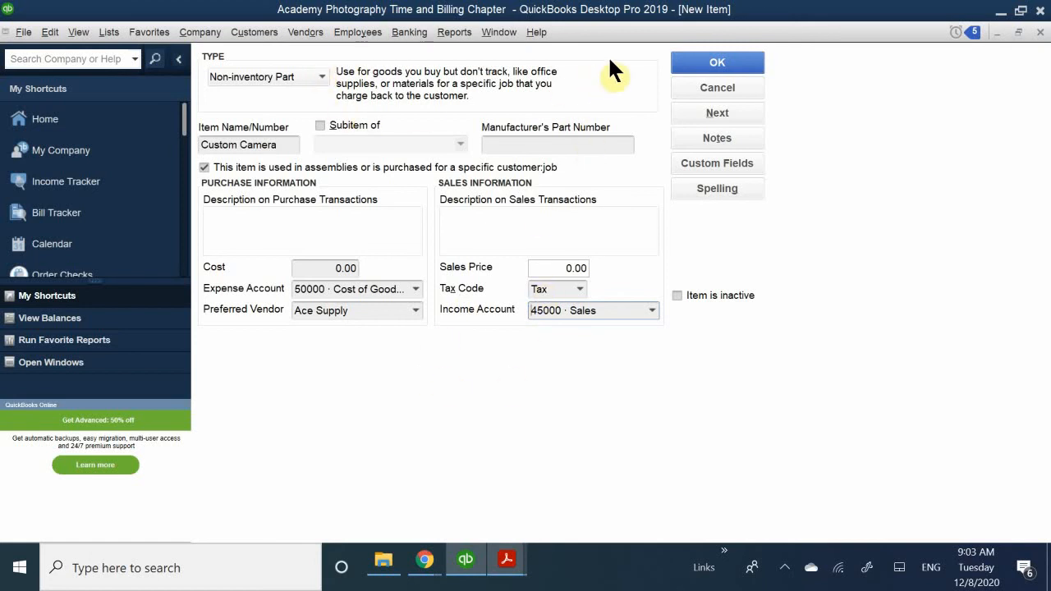
left_click(710, 63)
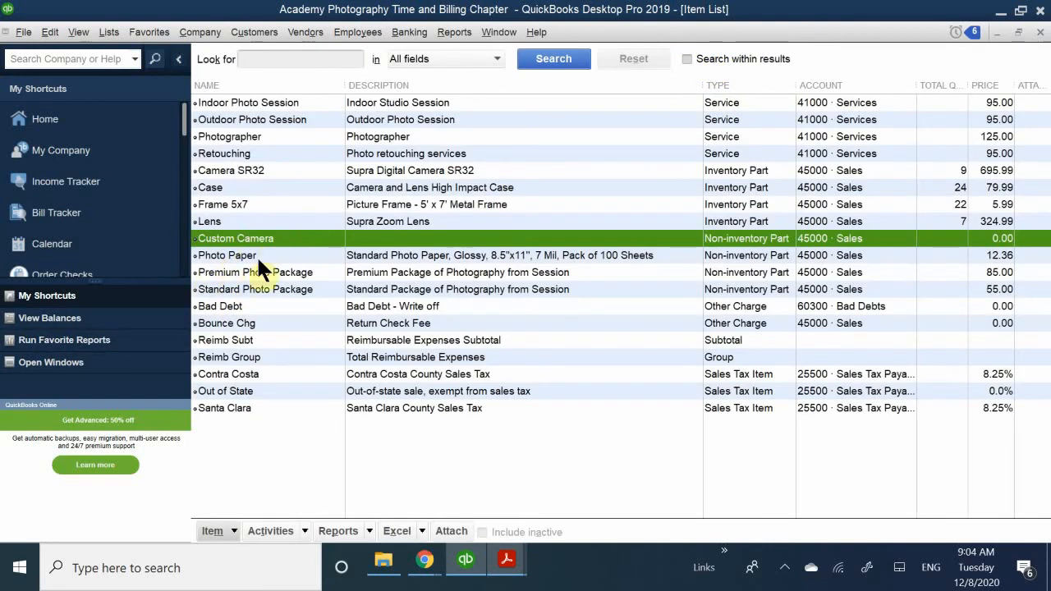
Close the Item List and start a new bill with Ace Supply as the vendor.
left_click(1039, 33)
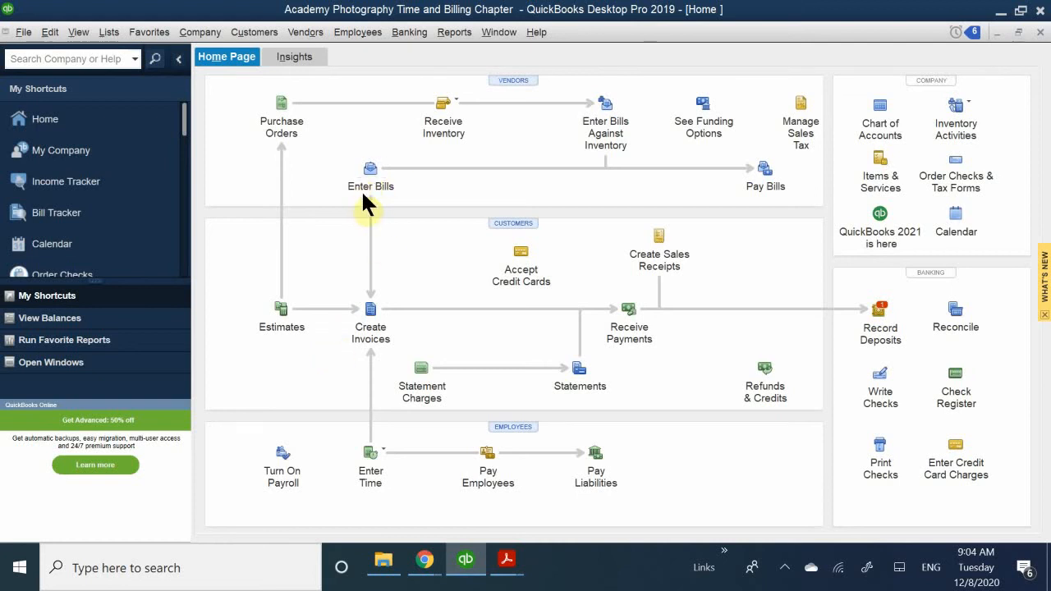
left_click(372, 170)
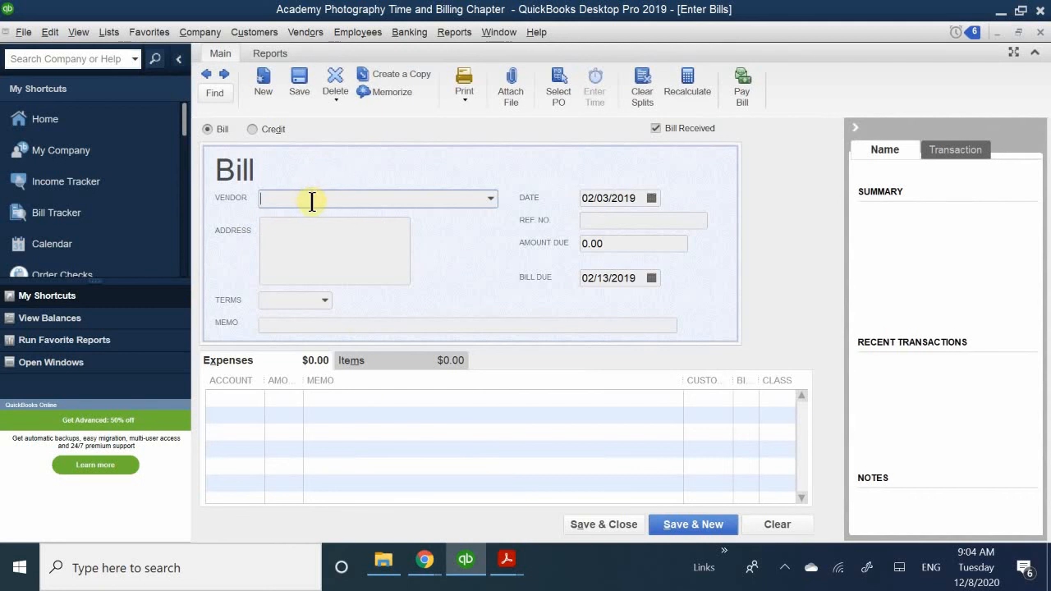
type("Ace Supply")
key("Tab")
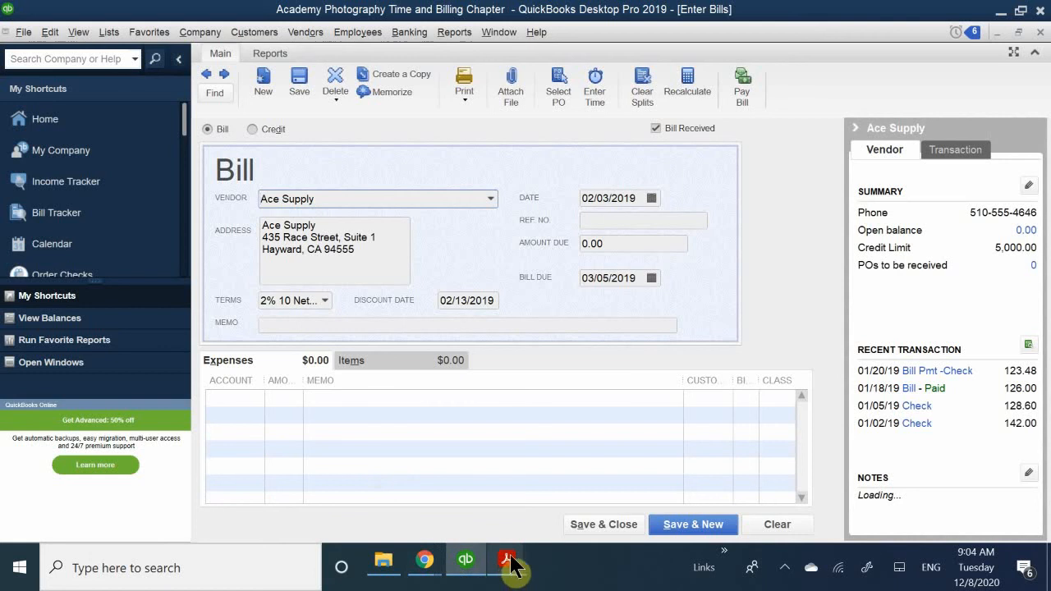
Switch to Acrobat Reader and look through the timesheet and invoice instructions in QB CH 9 P2.pdf for the purchase order exercise.
mouse_move(502, 566)
left_click(547, 495)
scroll(548, 338, "down", 15)
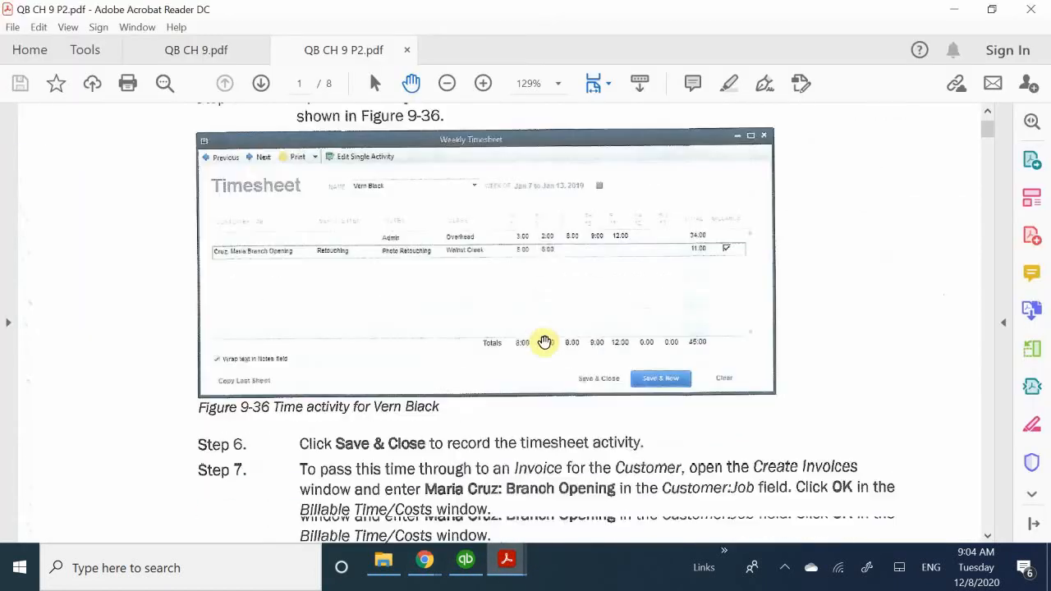
scroll(544, 341, "down", 12)
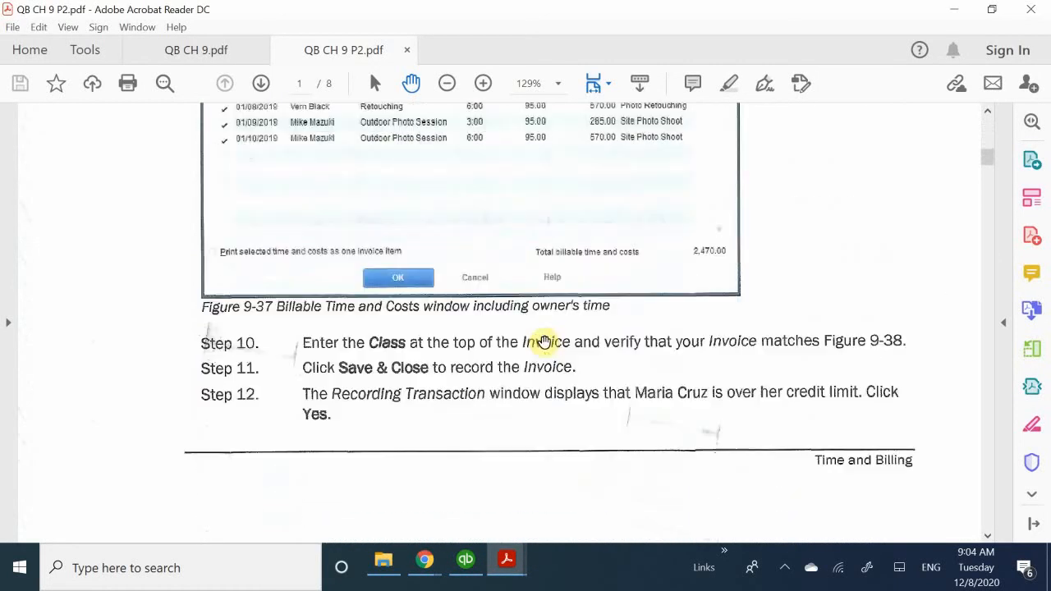
scroll(544, 344, "down", 3)
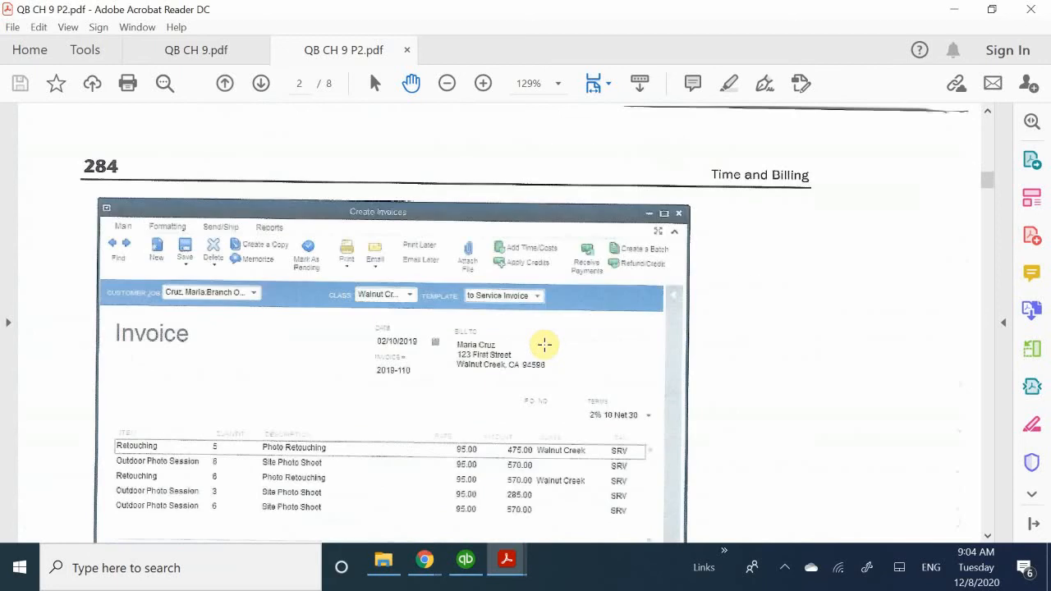
scroll(544, 344, "up", 16)
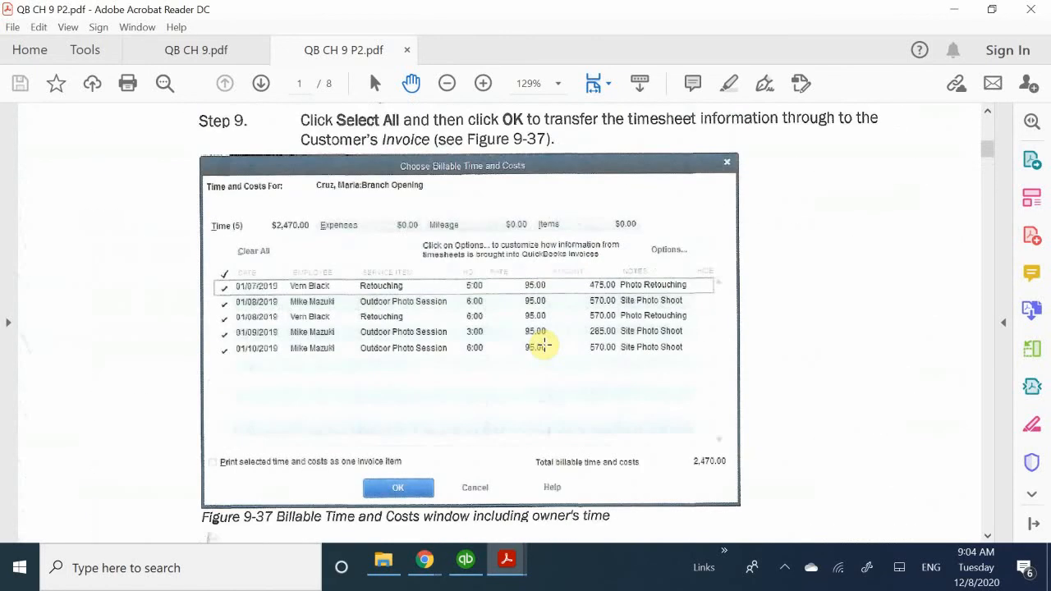
scroll(544, 345, "up", 18)
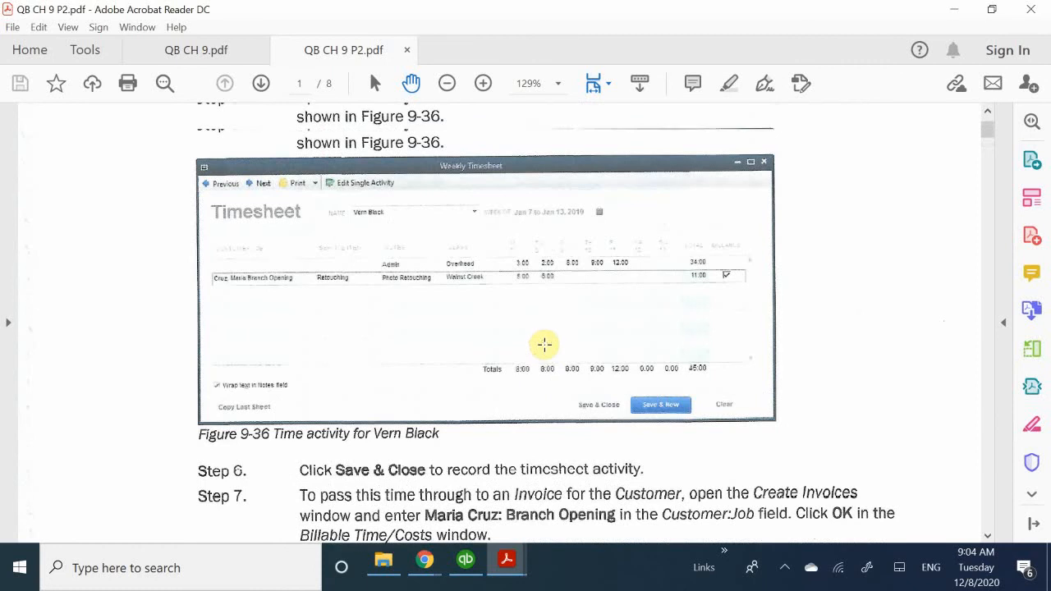
scroll(544, 345, "up", 3)
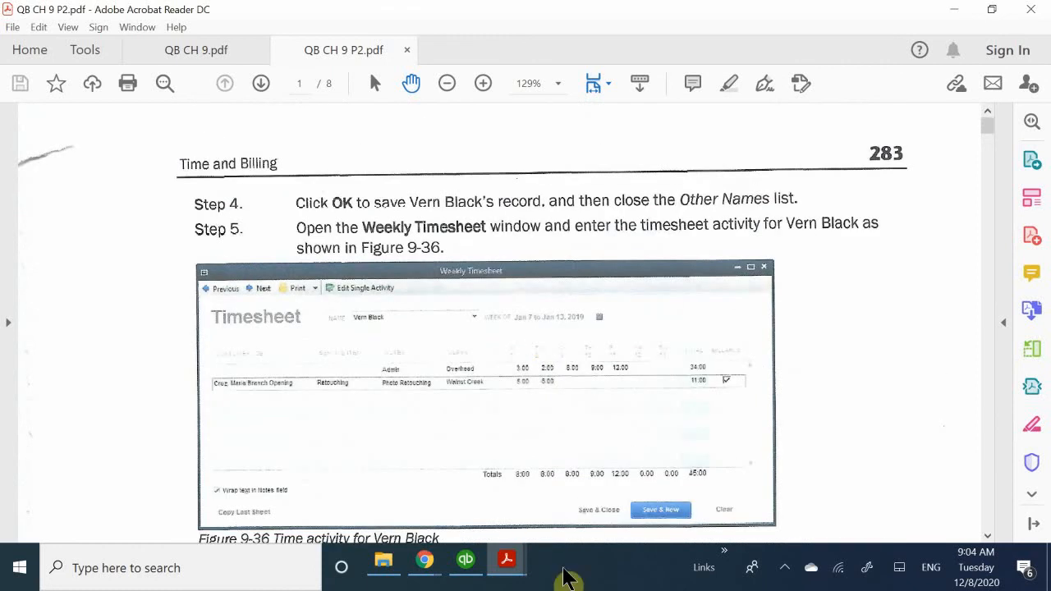
Examine the purchase order instructions and example form on page 10 of QB CH 9.pdf.
mouse_move(525, 570)
left_click(474, 526)
scroll(403, 354, "down", 1)
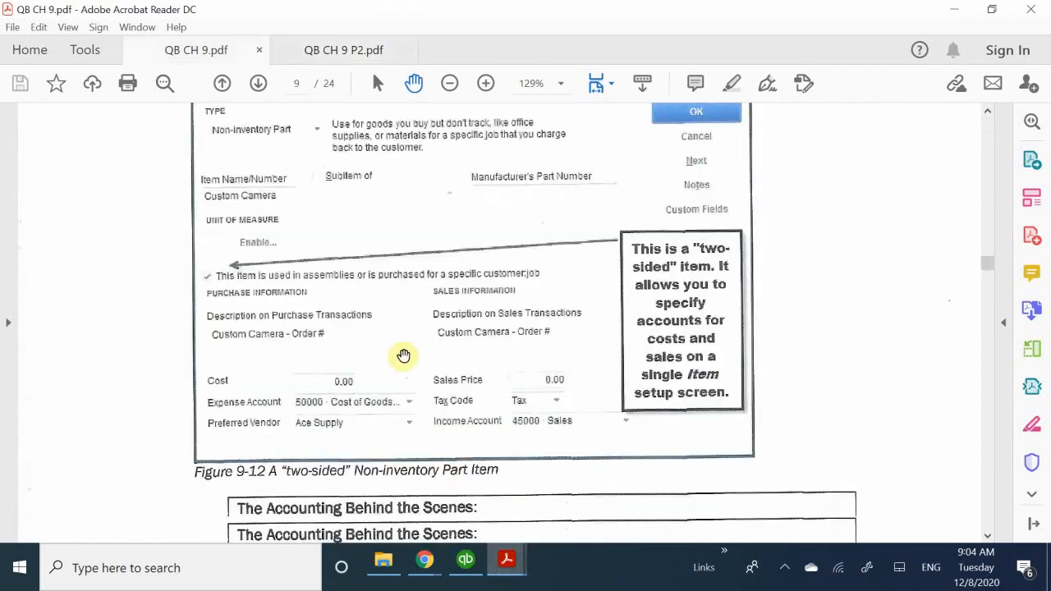
scroll(403, 355, "down", 20)
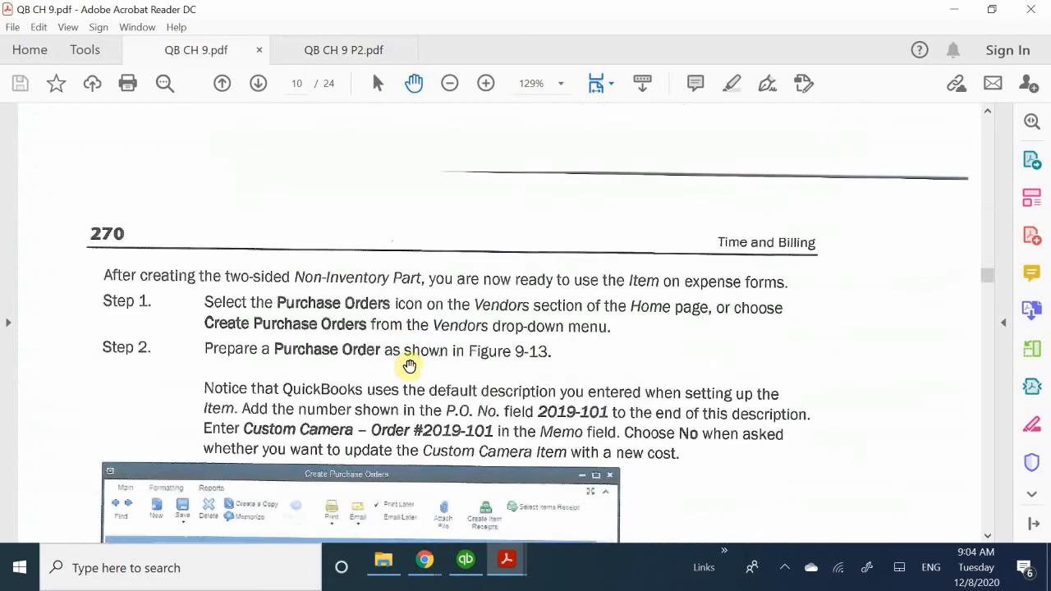
scroll(409, 366, "down", 8)
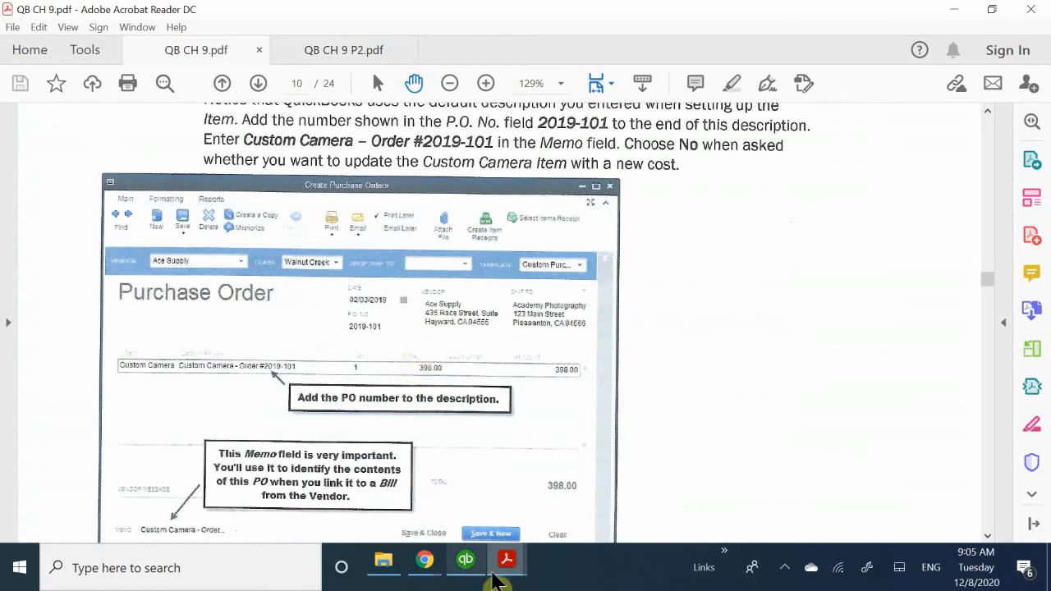
Return to QuickBooks and close the unfinished Ace Supply bill without recording it.
mouse_move(469, 568)
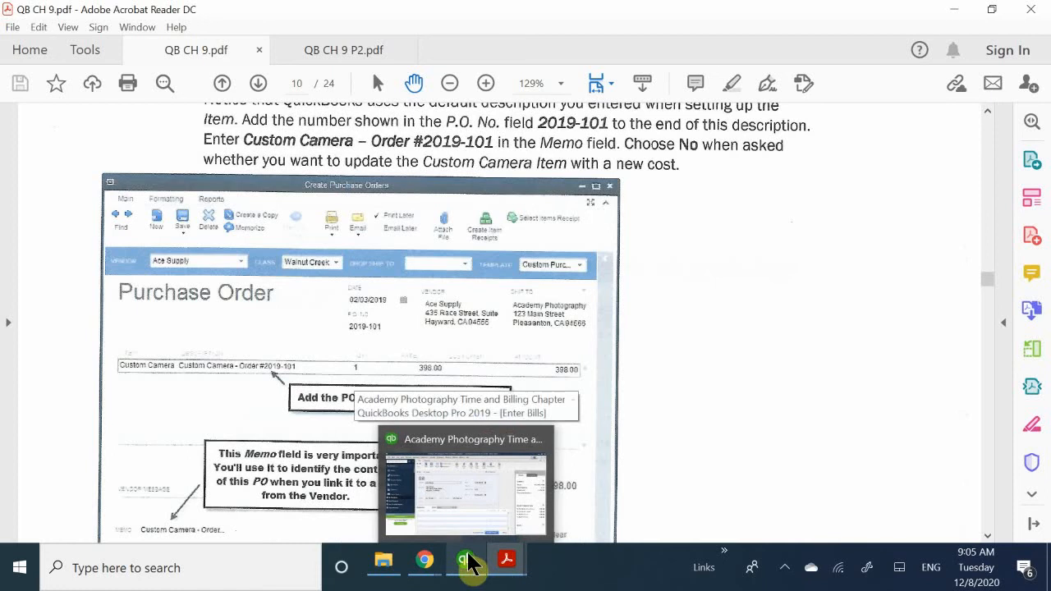
left_click(483, 492)
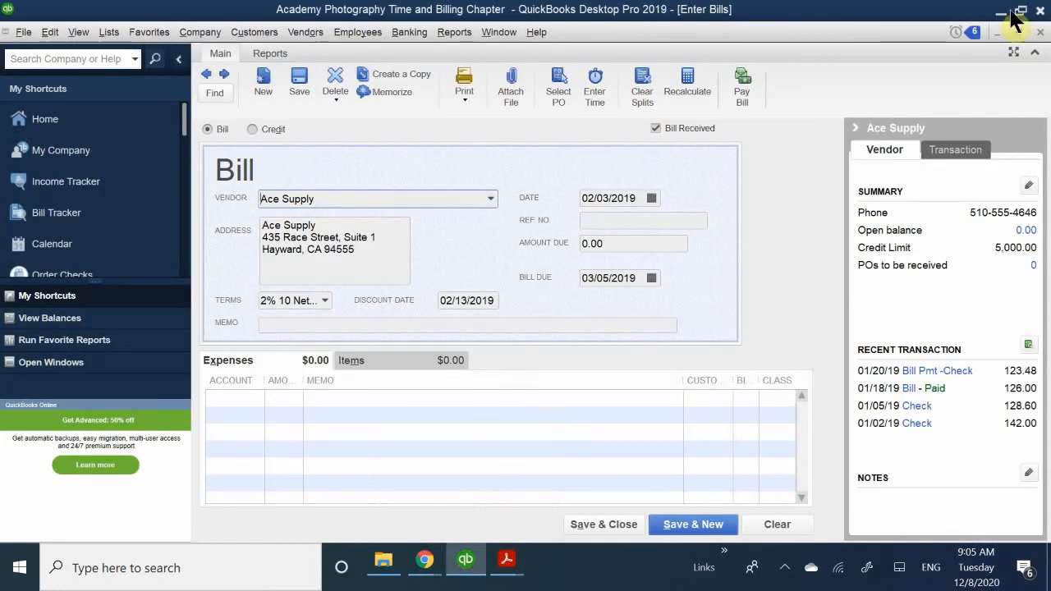
left_click(1039, 33)
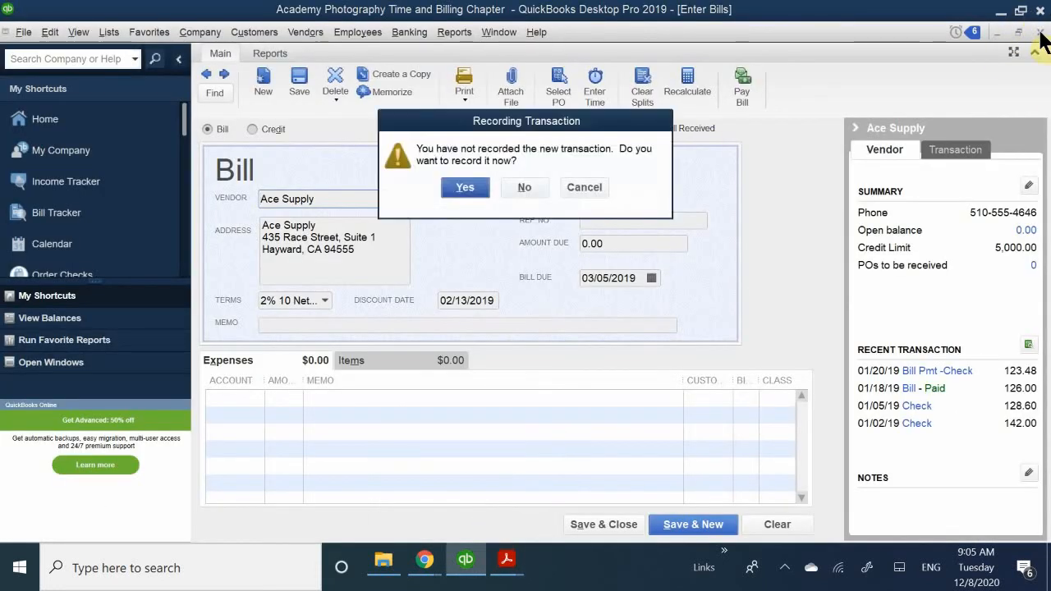
left_click(529, 187)
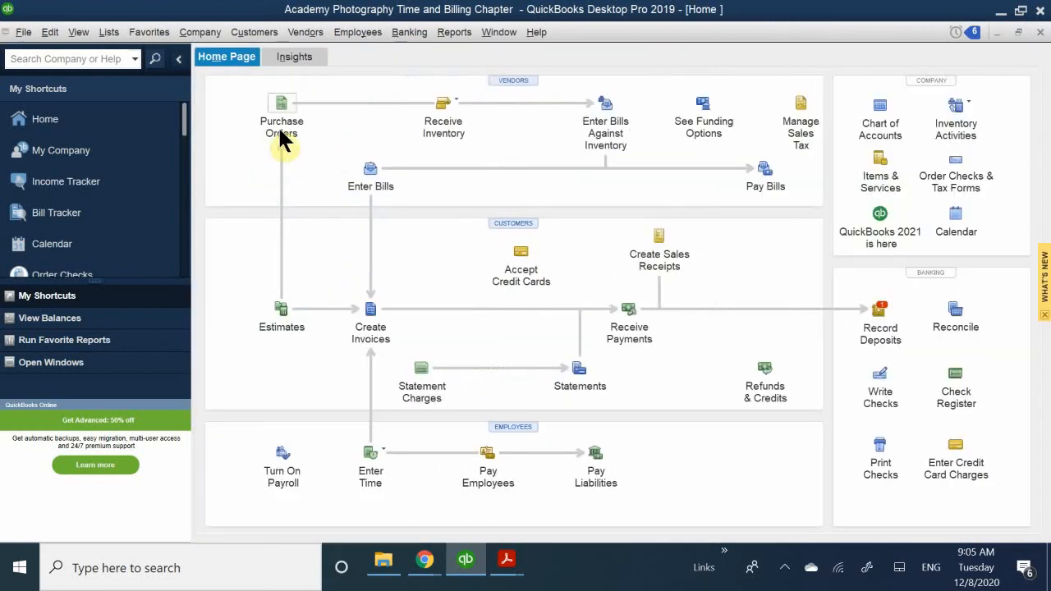
Start a new purchase order for vendor Ace Supply with class Walnut Creek and enter the P.O. number.
left_click(282, 125)
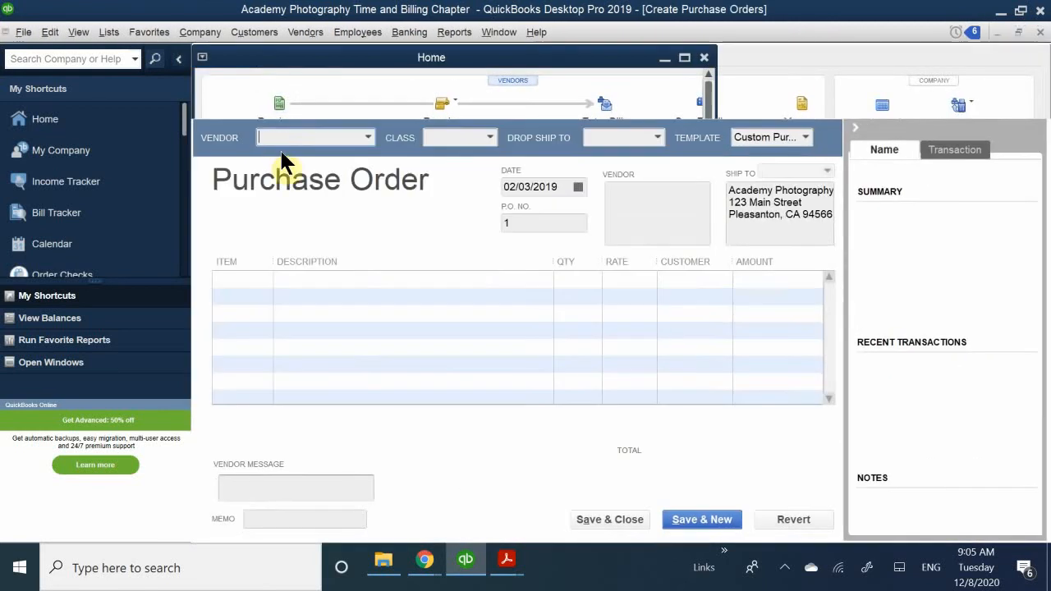
type("Ace Supply")
left_click(352, 192)
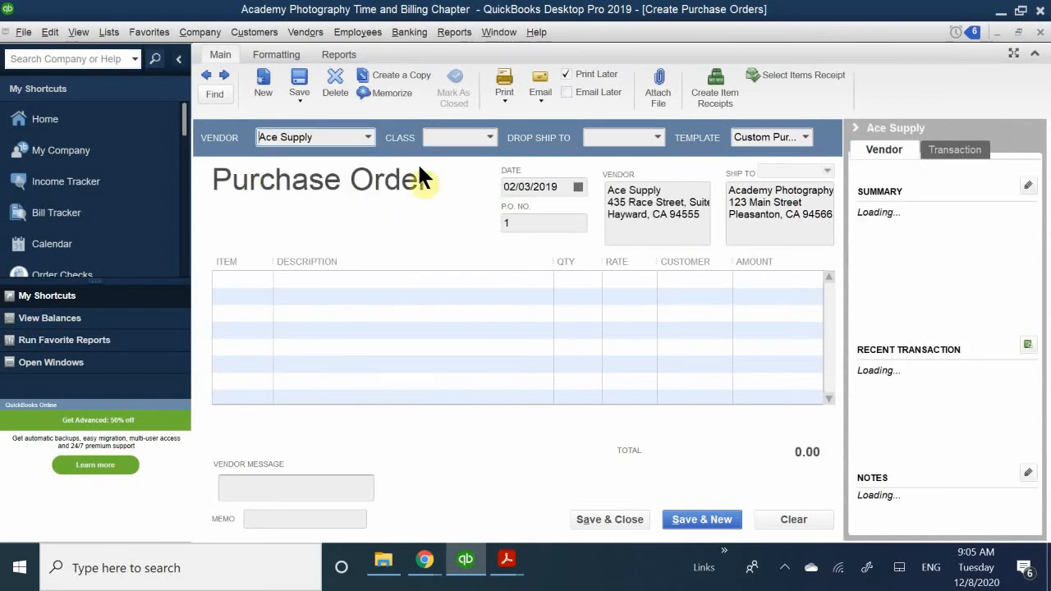
left_click(451, 134)
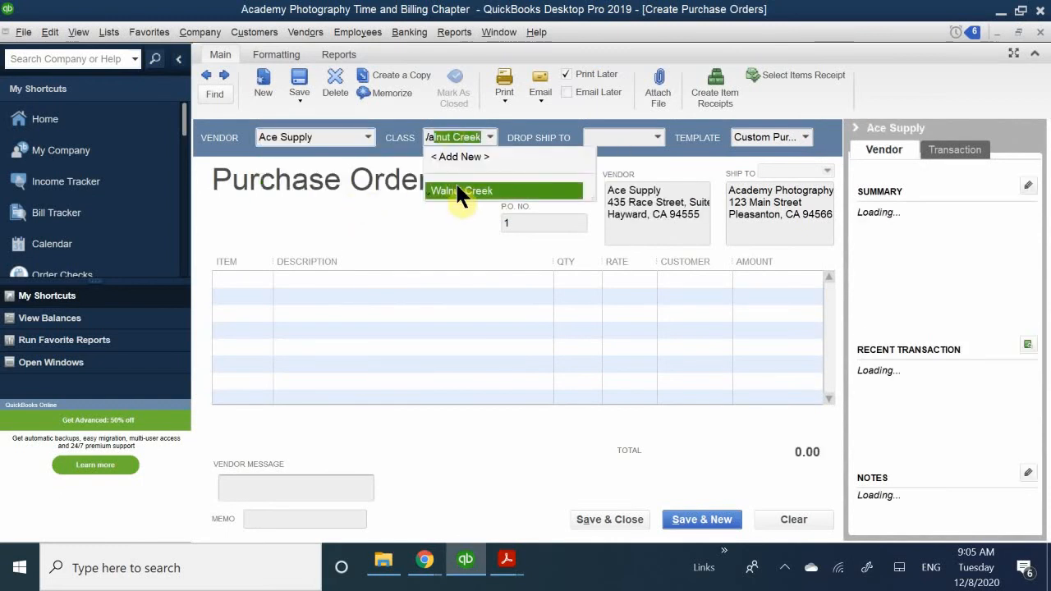
left_click(456, 188)
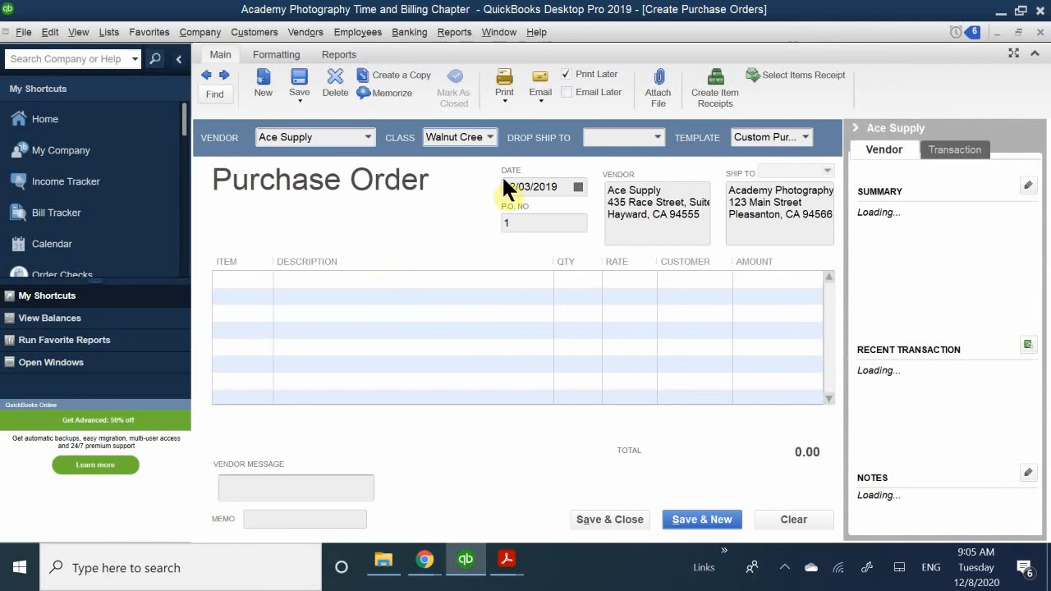
left_click(531, 222)
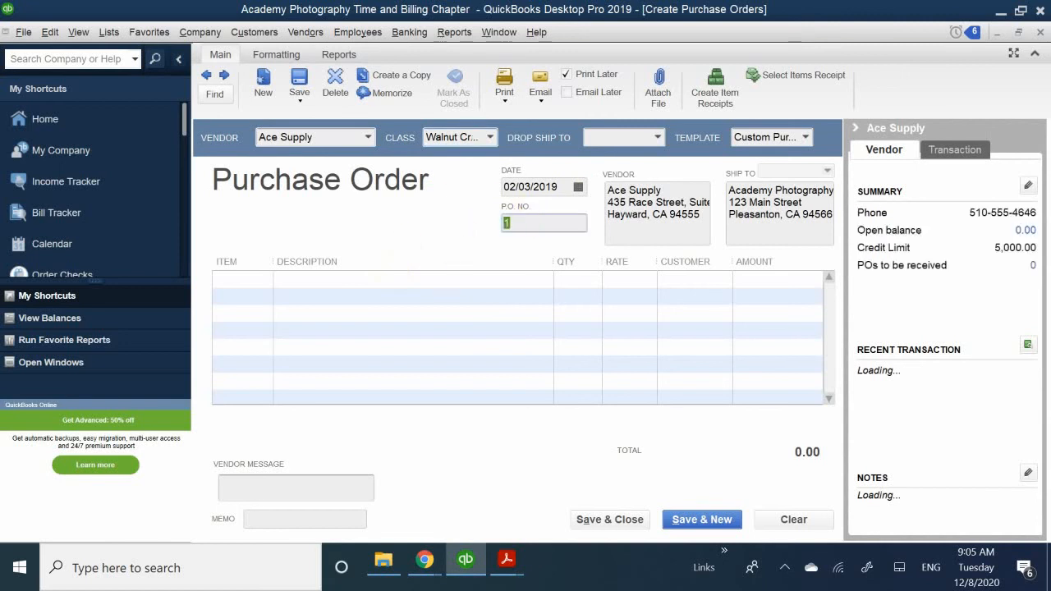
type("2019-101")
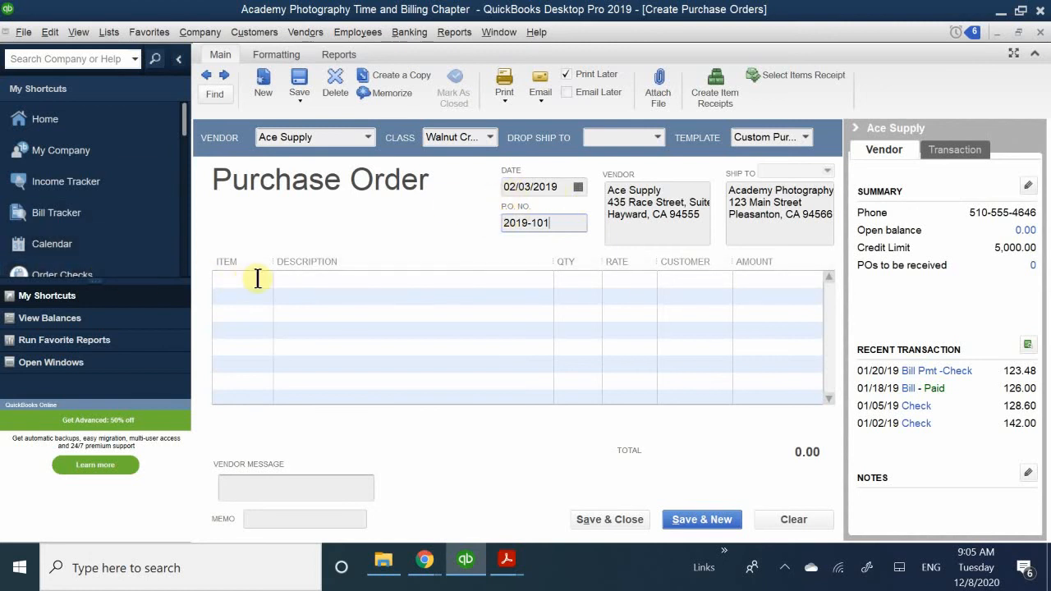
Widen the Item column and add the Custom Camera item on the first line with the description "Customized Camera".
left_click_drag(273, 257, 289, 259)
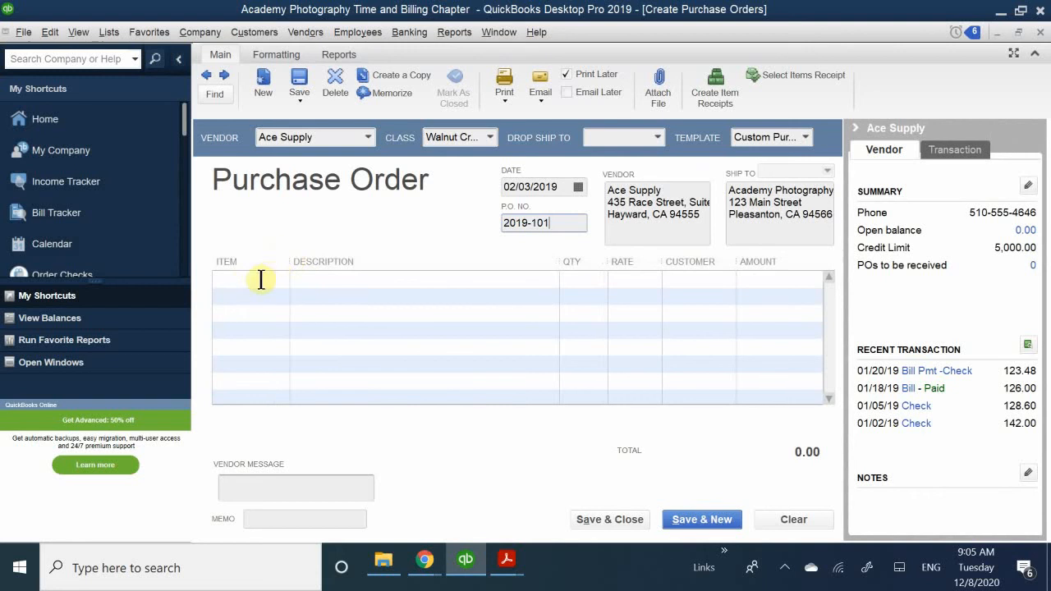
left_click(260, 279)
type("c")
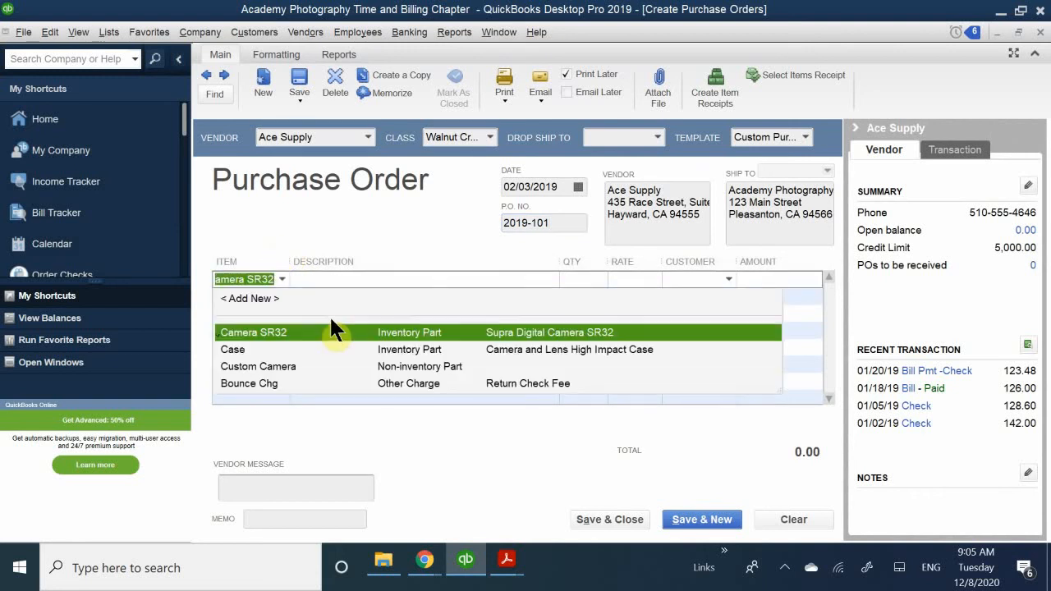
left_click(258, 366)
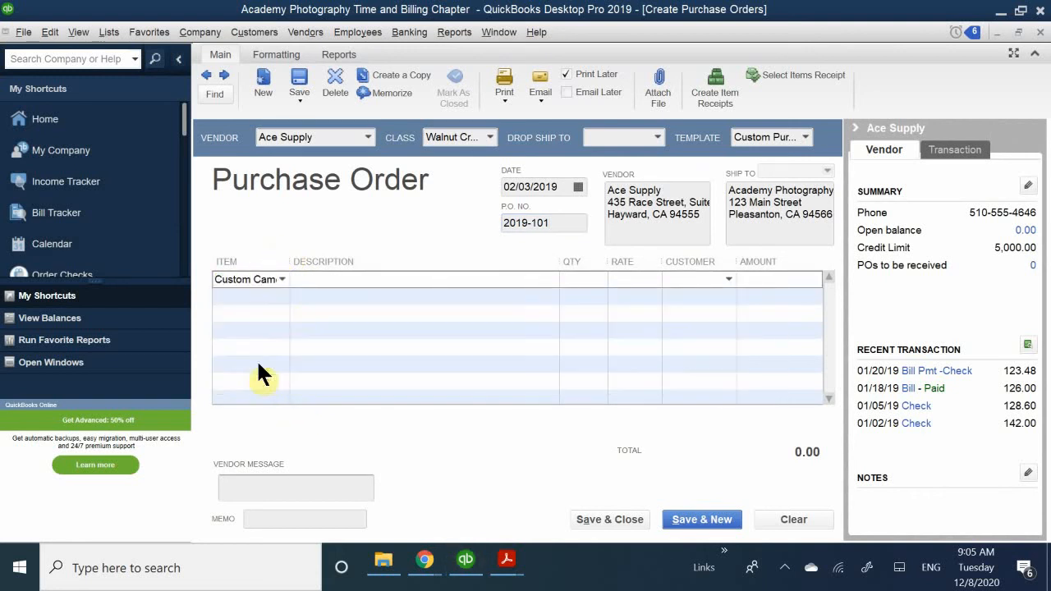
left_click(316, 284)
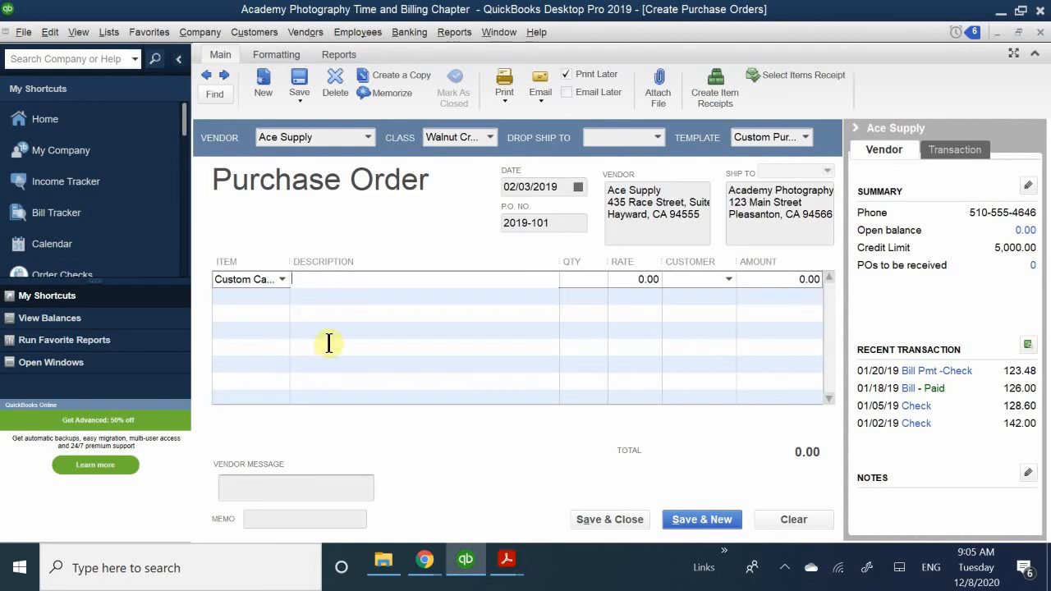
type("Cu")
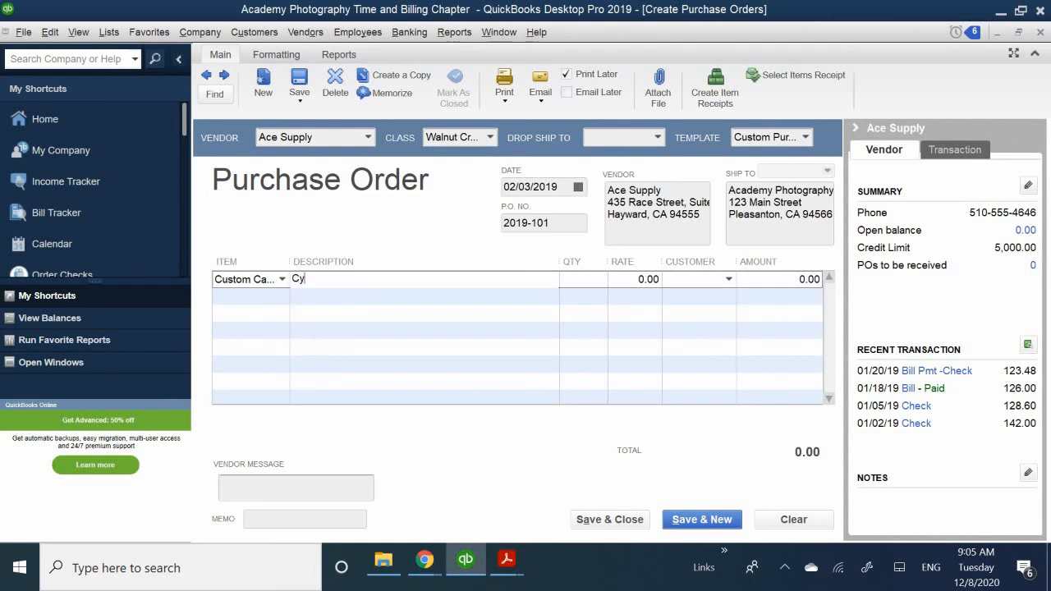
type("stomized Camera")
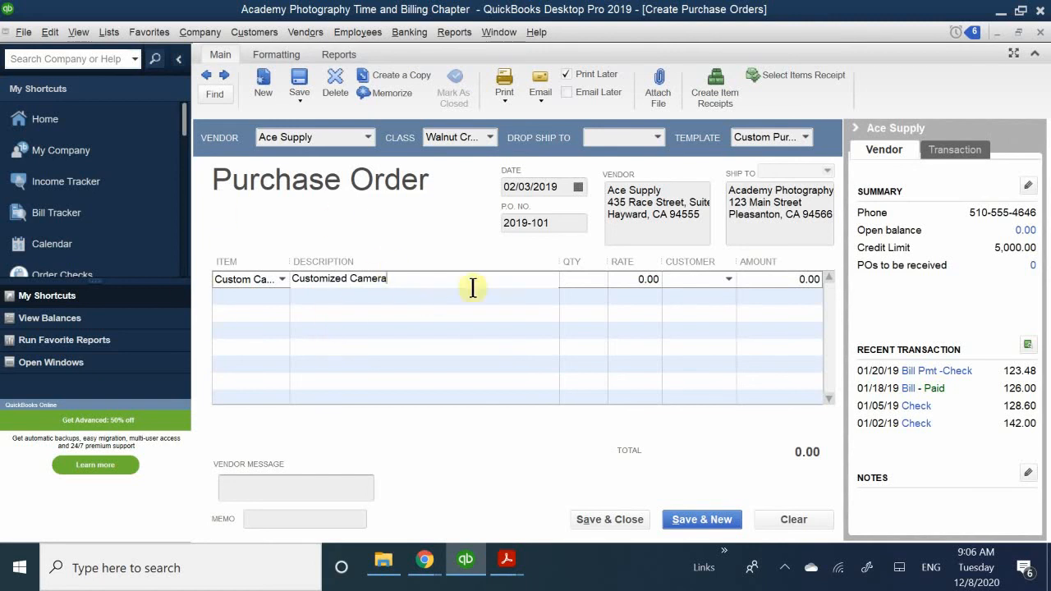
Set the Custom Camera line's quantity to 1 and rate to 398, and agree to update the item with the new cost.
left_click(572, 282)
type("1")
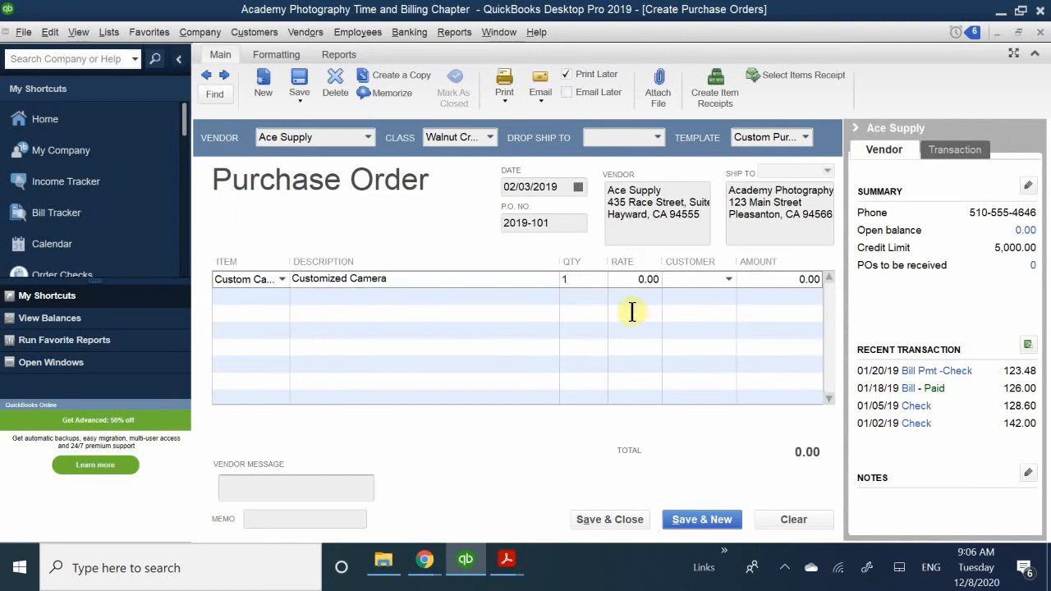
left_click(630, 280)
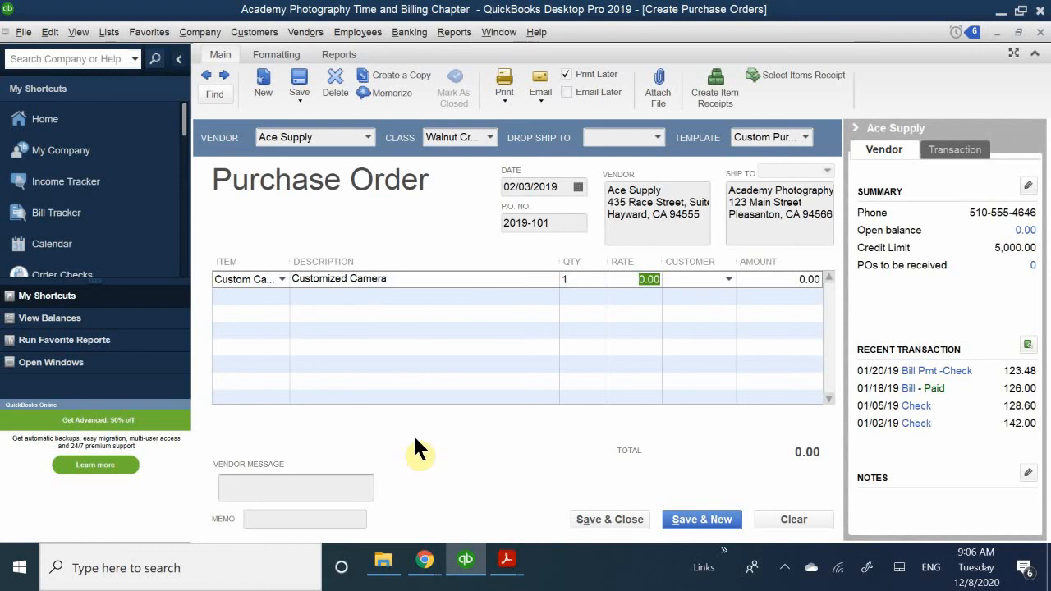
type("398")
left_click(685, 293)
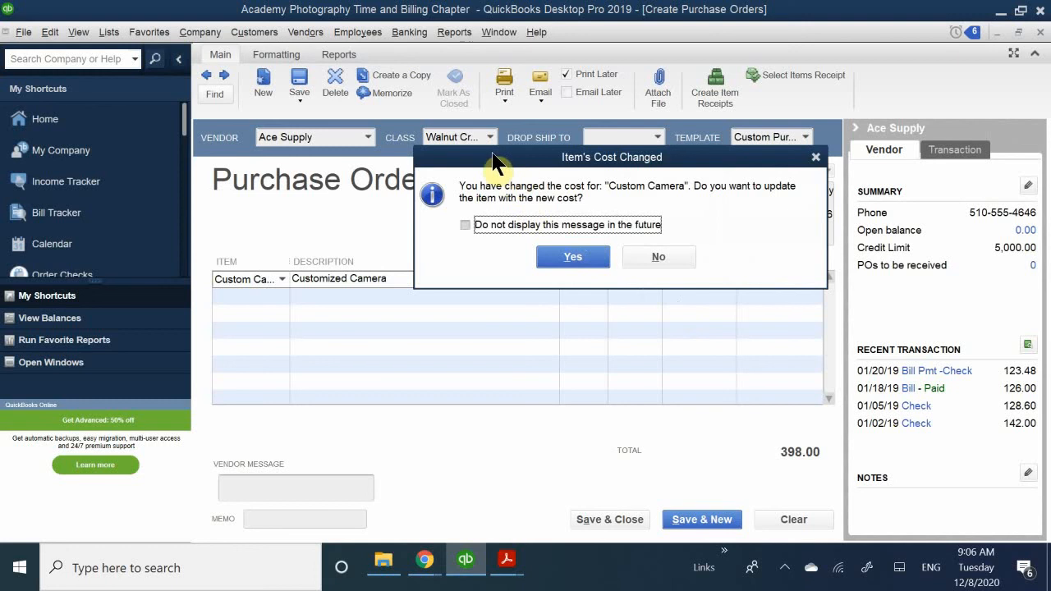
left_click_drag(499, 157, 436, 274)
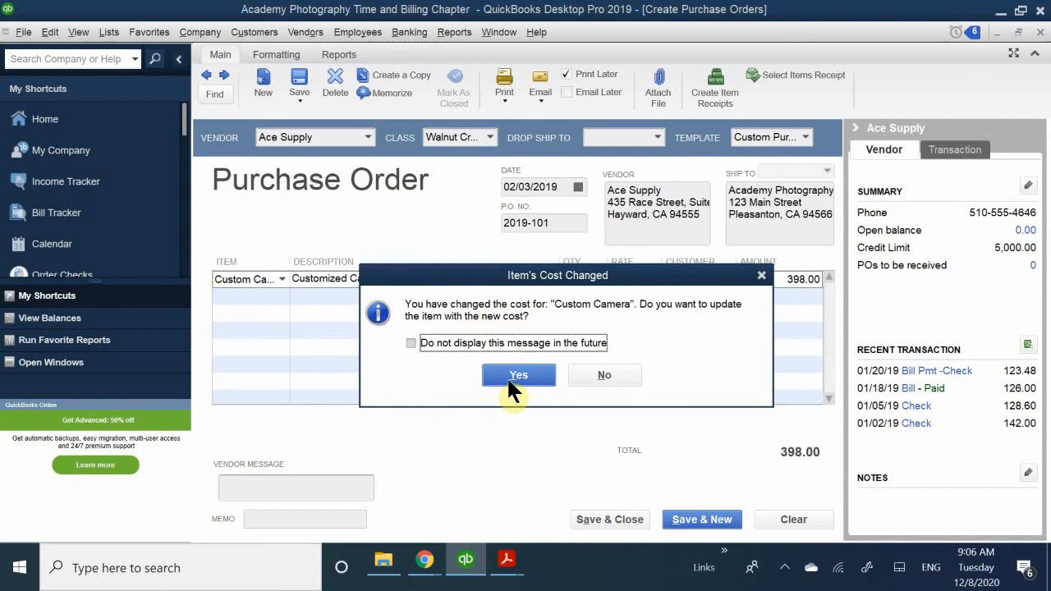
left_click(490, 344)
left_click(513, 376)
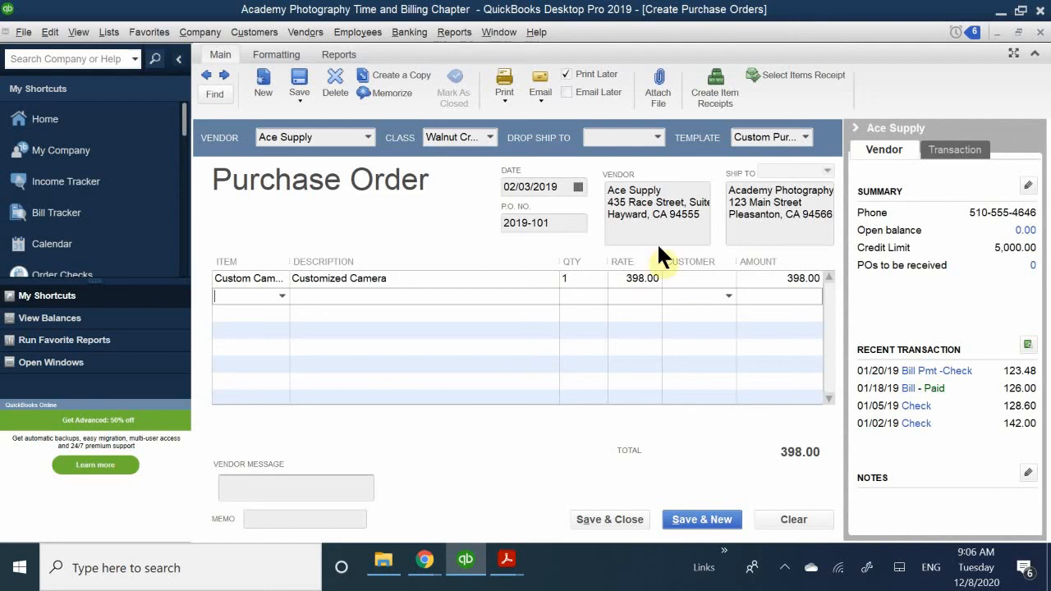
Assign the Custom Camera line to the customer who owns the Branch Opening job, choosing the customer rather than the job.
left_click(690, 279)
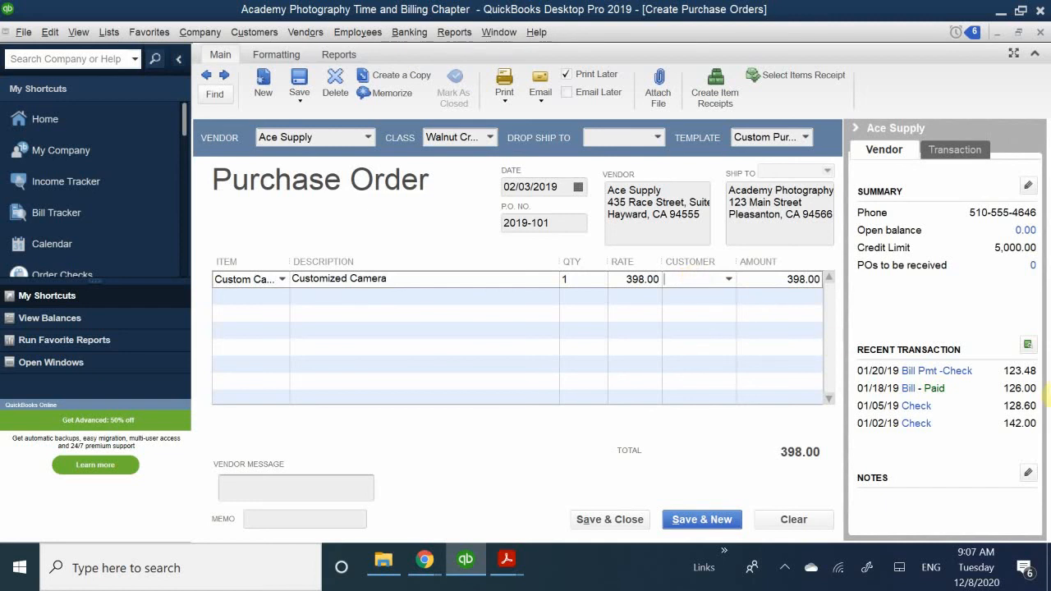
type("mar")
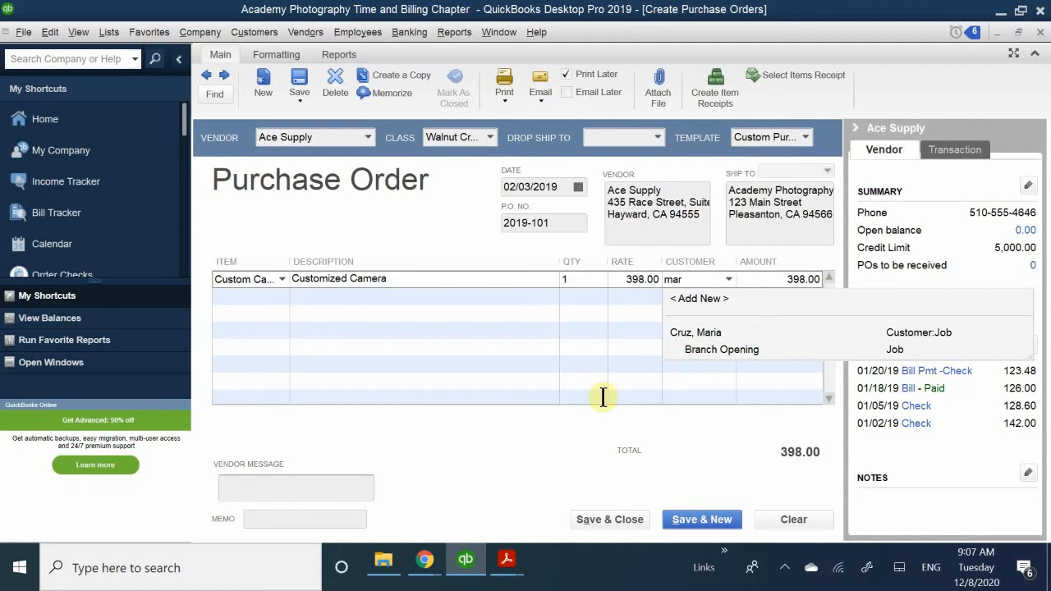
left_click(691, 334)
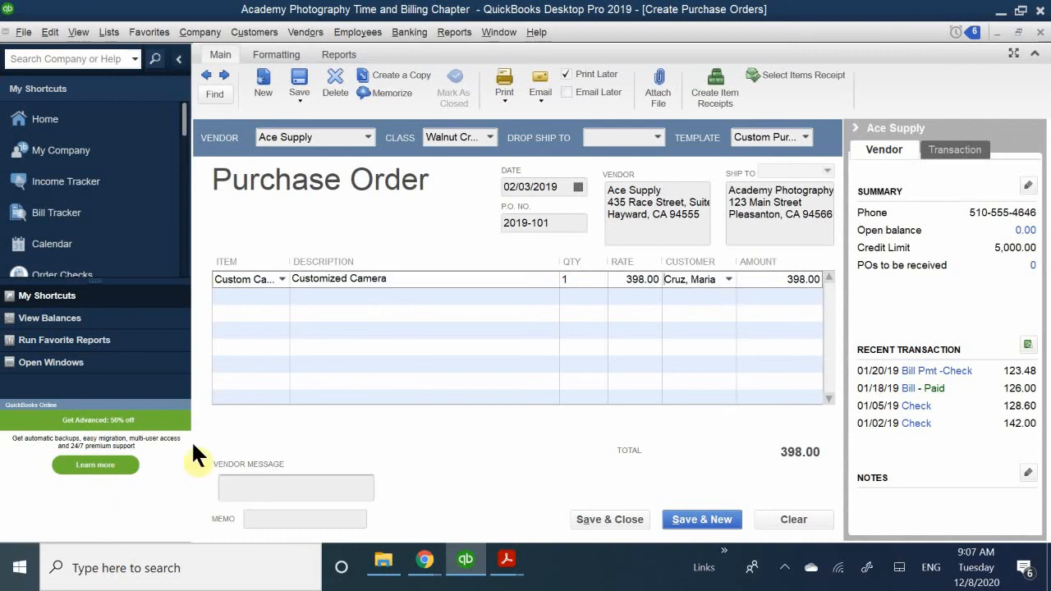
Enter "1 Custom Camera" as the purchase order's memo.
left_click(277, 487)
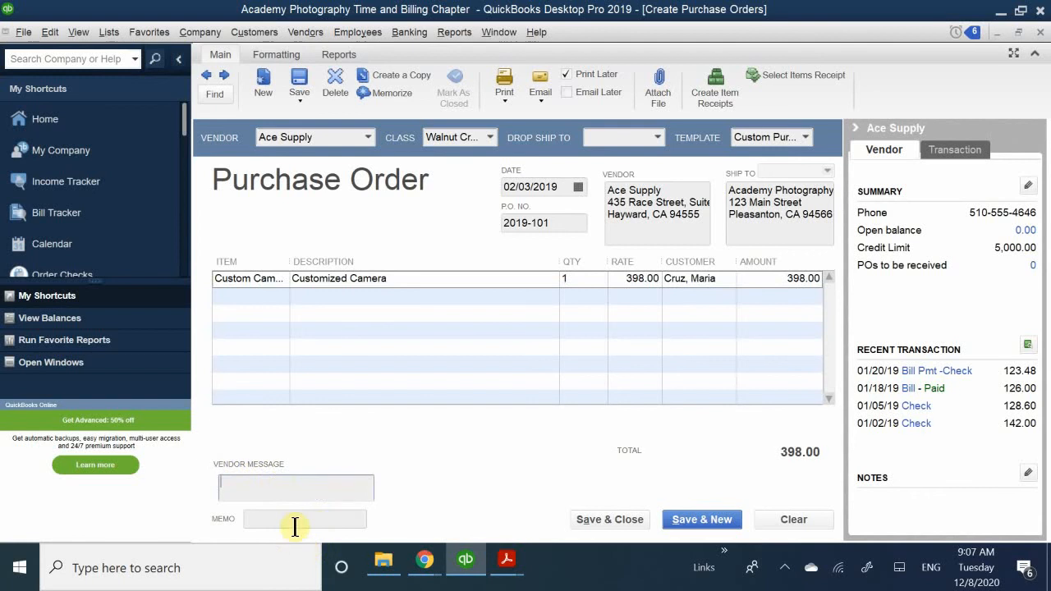
left_click(295, 526)
type("1 Customer Cal")
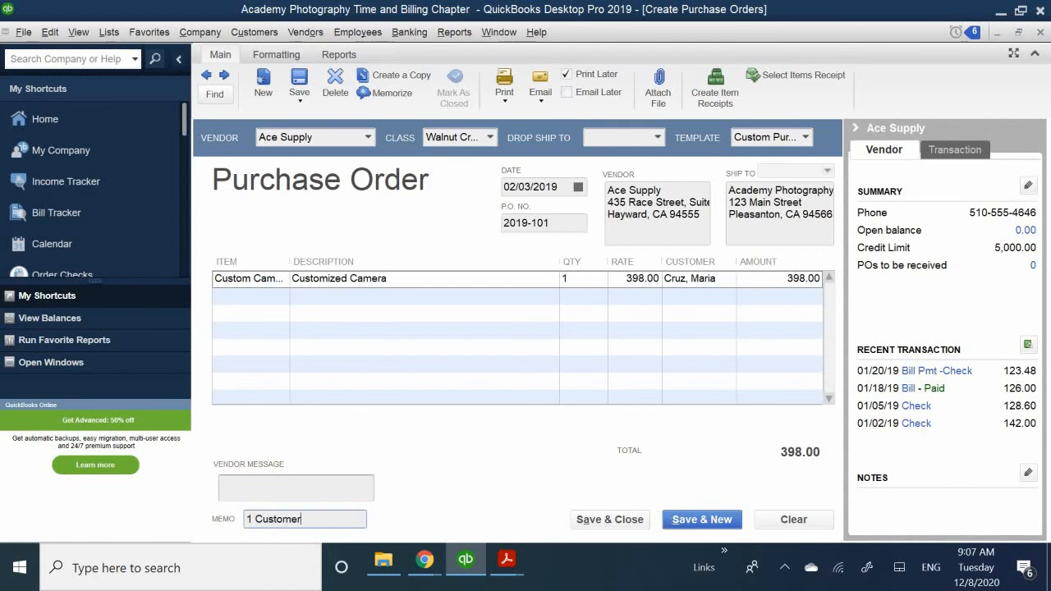
key("BackSpace")
key("BackSpace")
key("BackSpace")
key("BackSpace")
key("BackSpace")
key("BackSpace")
type("Camera")
Review the QB CH 9.pdf exercise for the purchase order memo, selecting the open purchase order and filling in the Ace Supply bill.
mouse_move(506, 559)
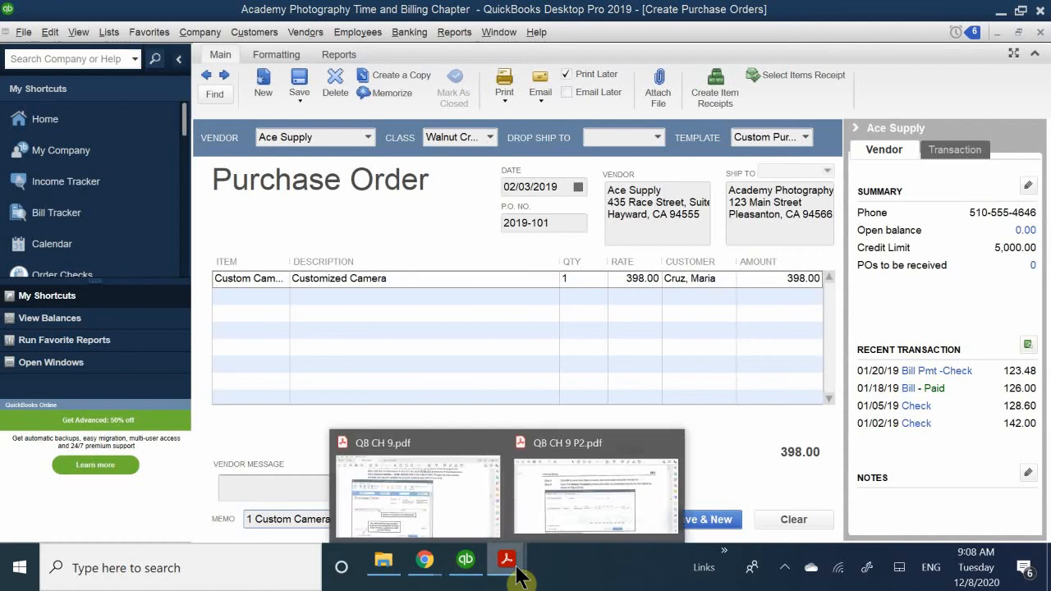
left_click(561, 509)
scroll(601, 372, "down", 1)
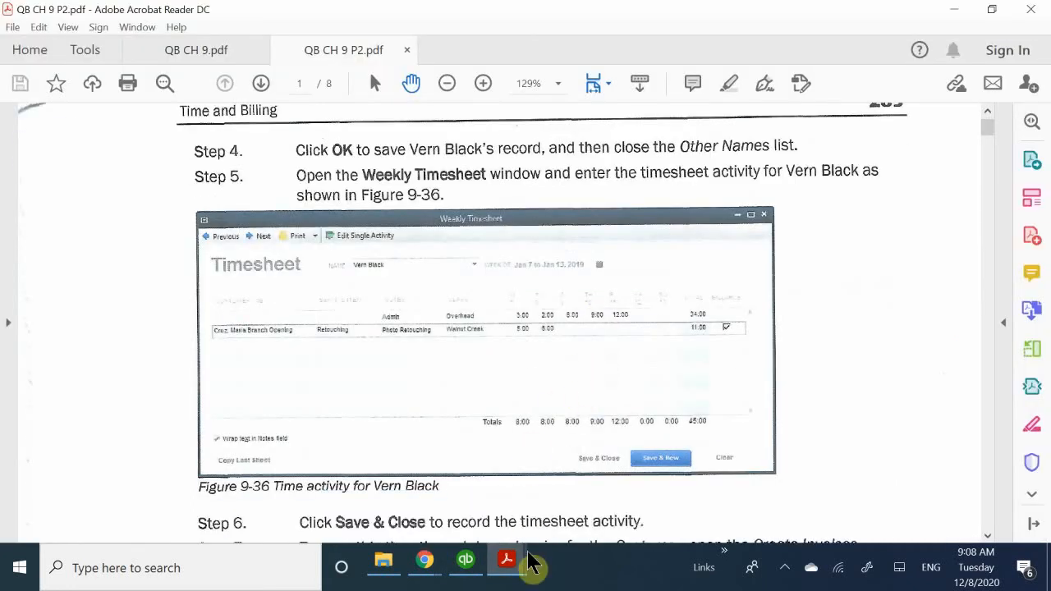
mouse_move(507, 559)
left_click(423, 500)
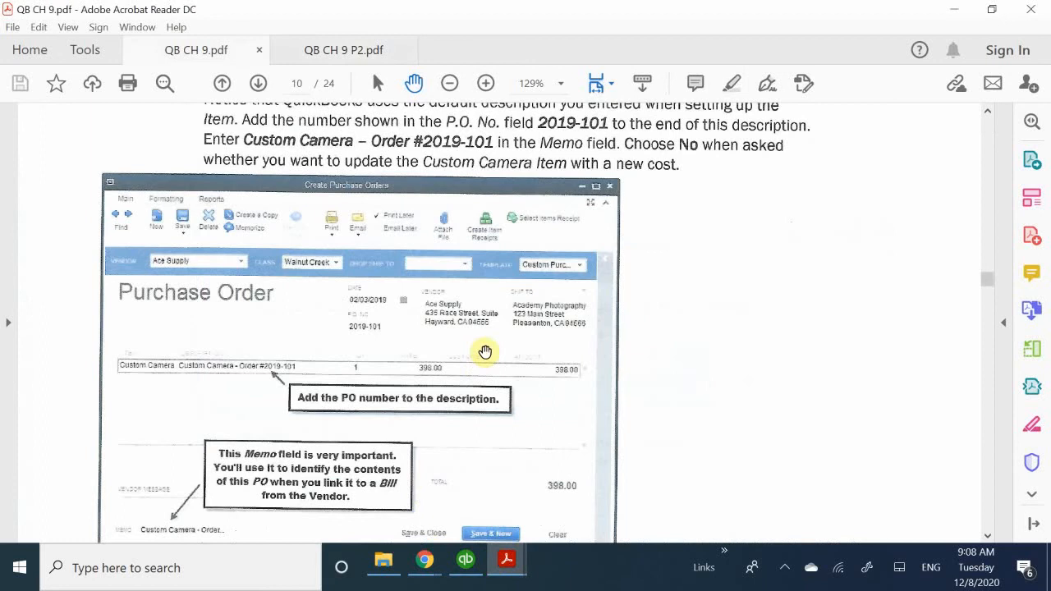
scroll(482, 352, "down", 3)
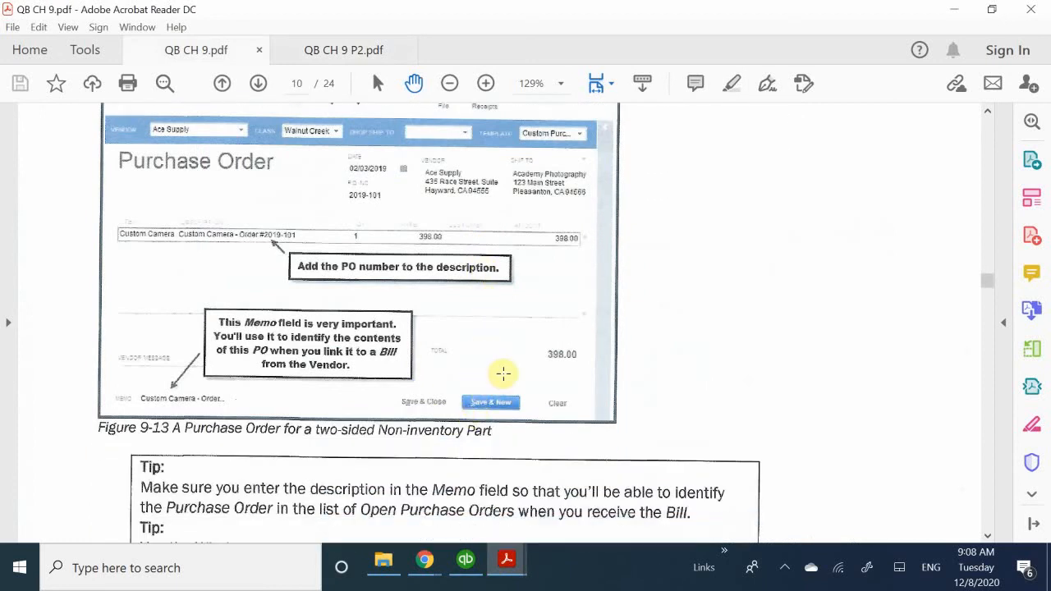
scroll(497, 374, "down", 4)
scroll(507, 371, "down", 6)
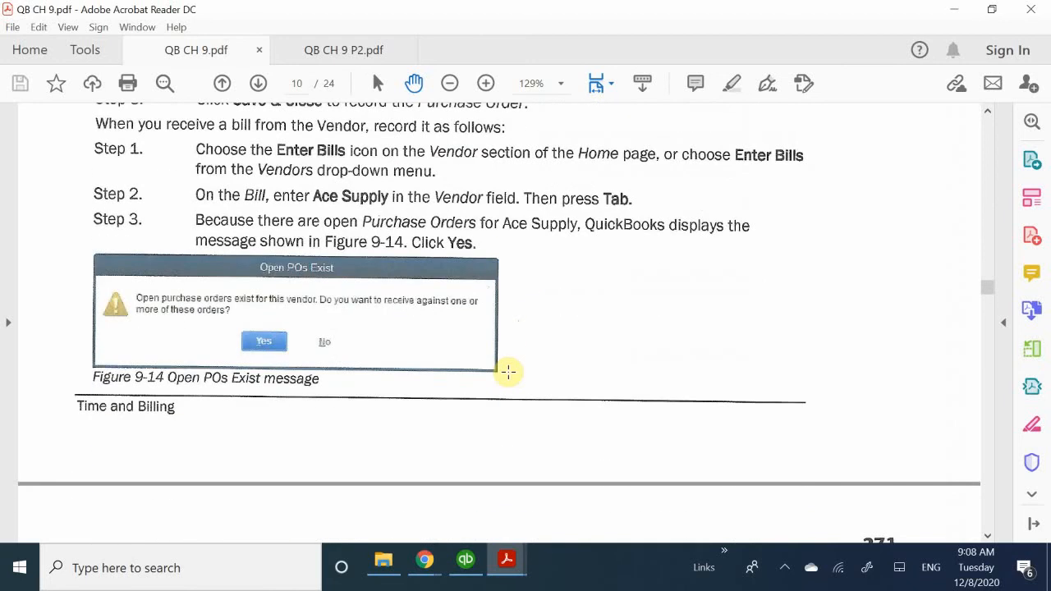
scroll(508, 372, "down", 7)
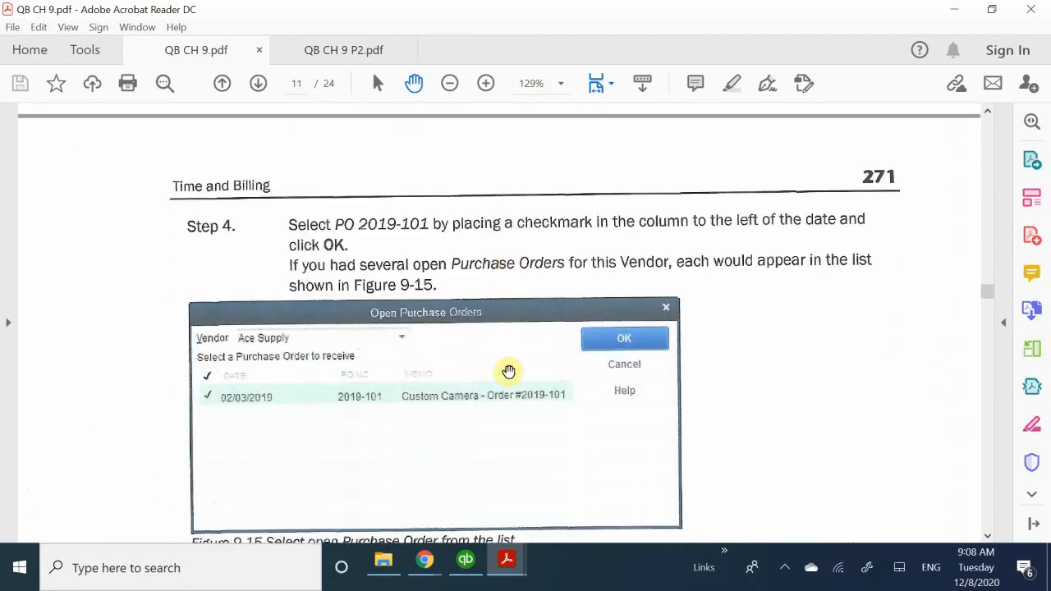
scroll(508, 372, "down", 1)
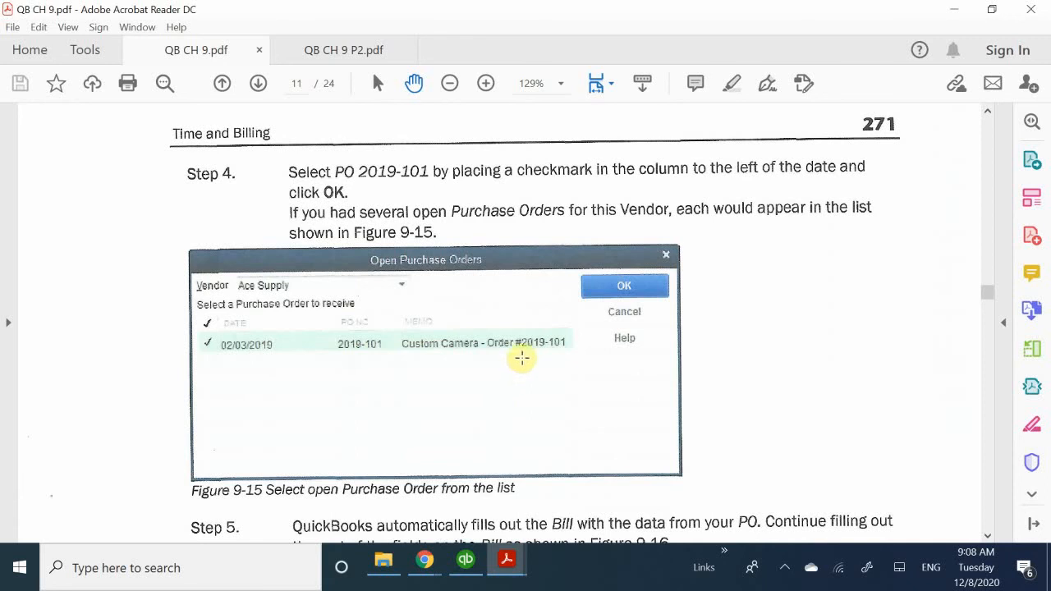
scroll(521, 356, "down", 1)
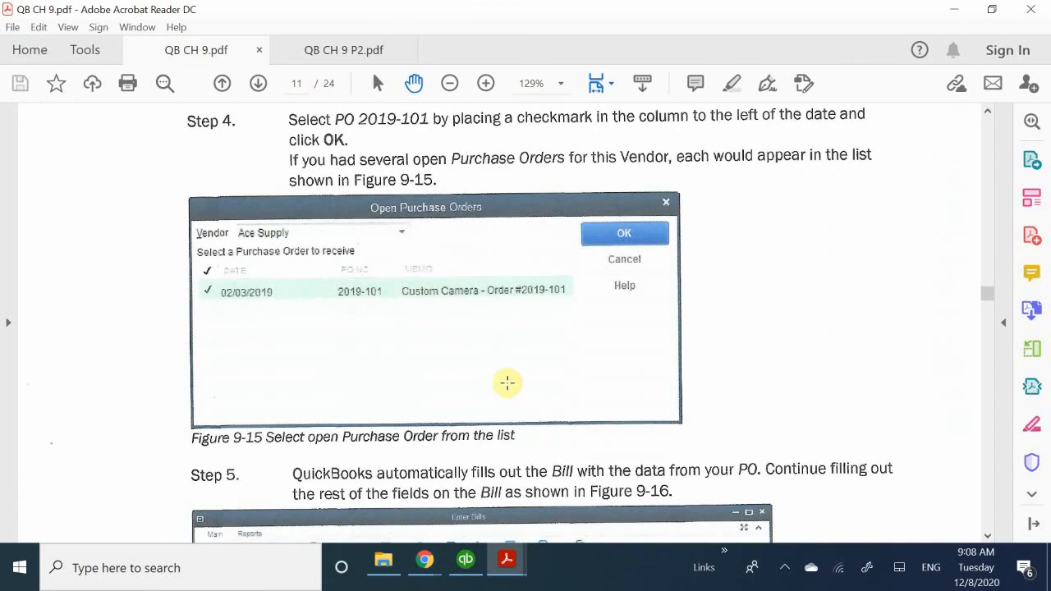
scroll(525, 470, "down", 1)
scroll(524, 470, "down", 6)
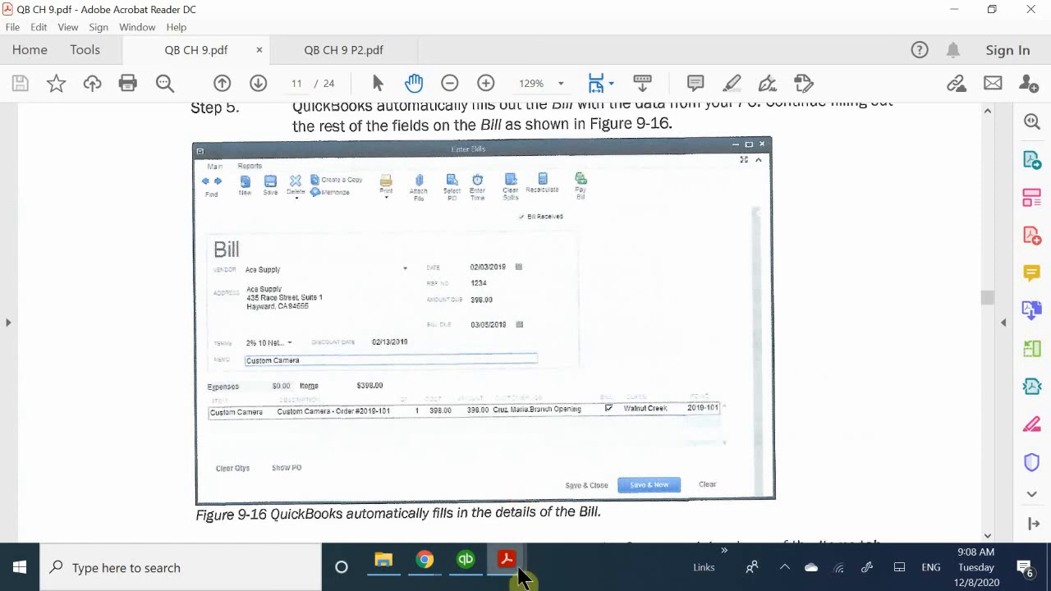
left_click(505, 562)
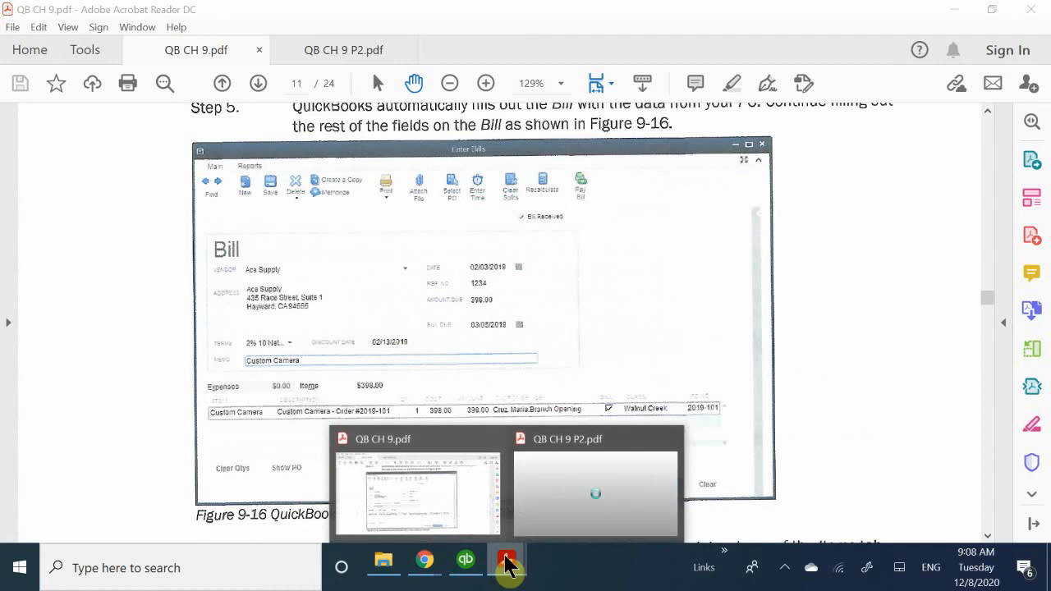
Return to QuickBooks and save and close the Ace Supply purchase order.
left_click(465, 561)
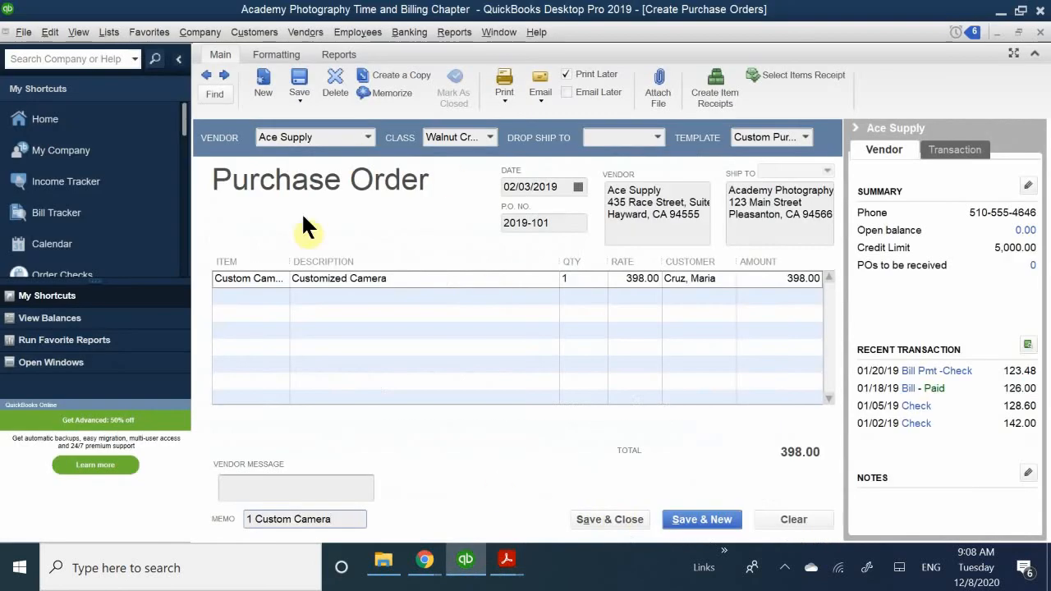
left_click(615, 515)
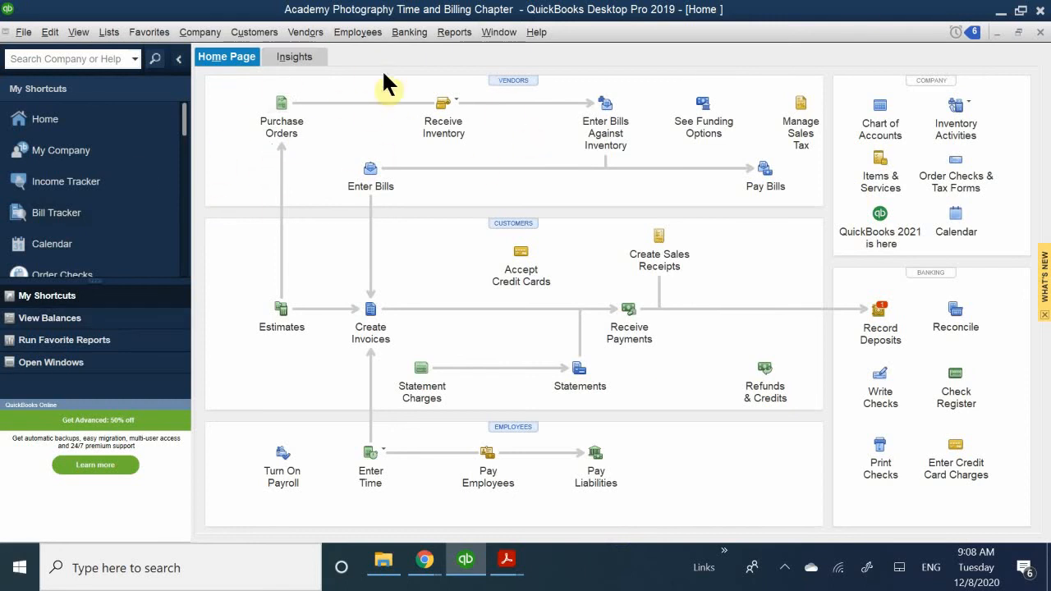
Start receiving inventory with a bill and set the bill's vendor to Ace Supply.
left_click(460, 105)
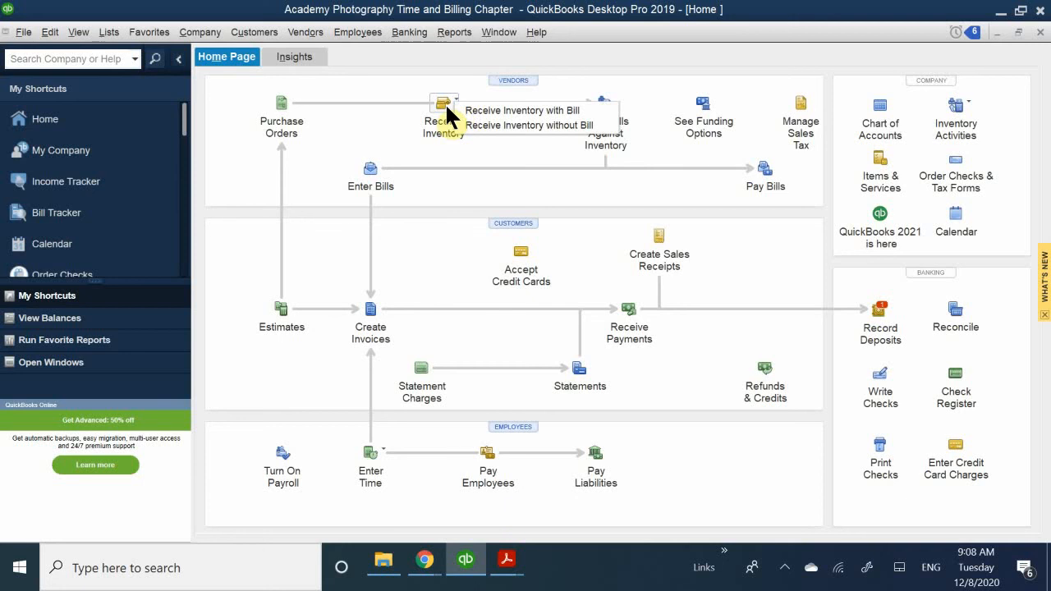
left_click(544, 110)
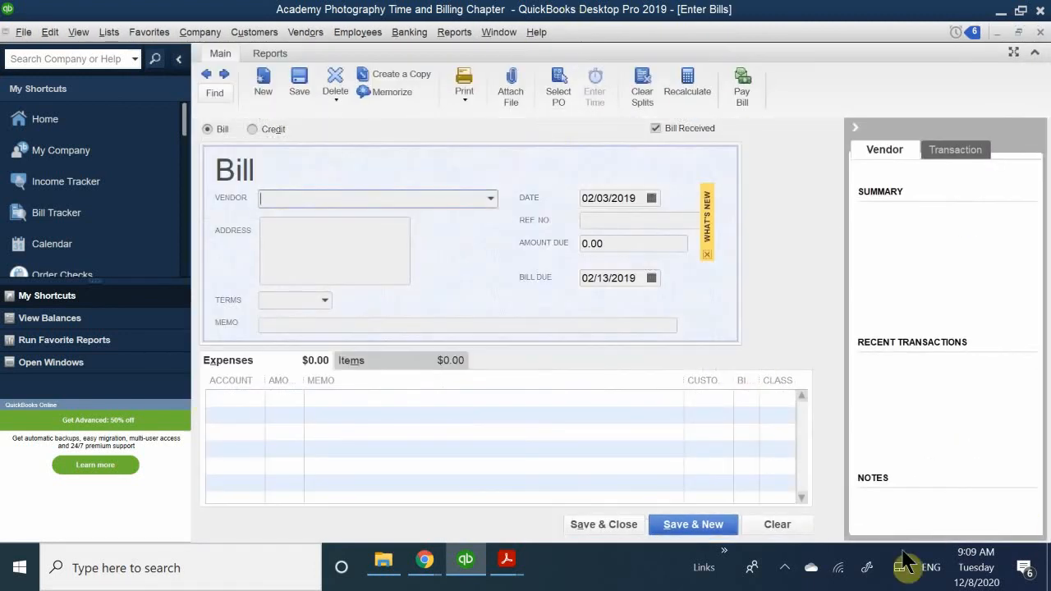
left_click(784, 567)
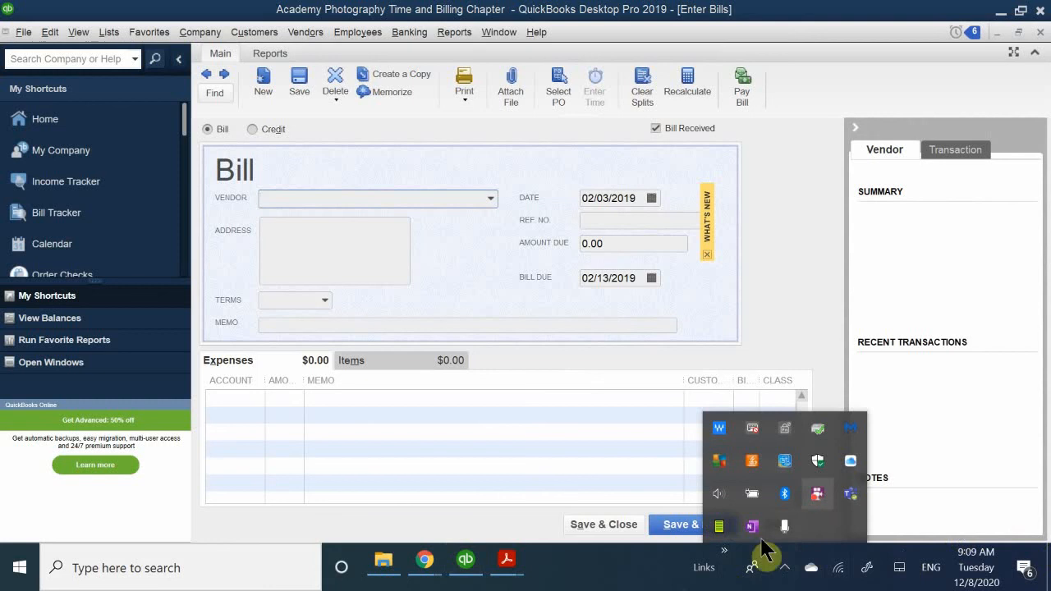
left_click(603, 574)
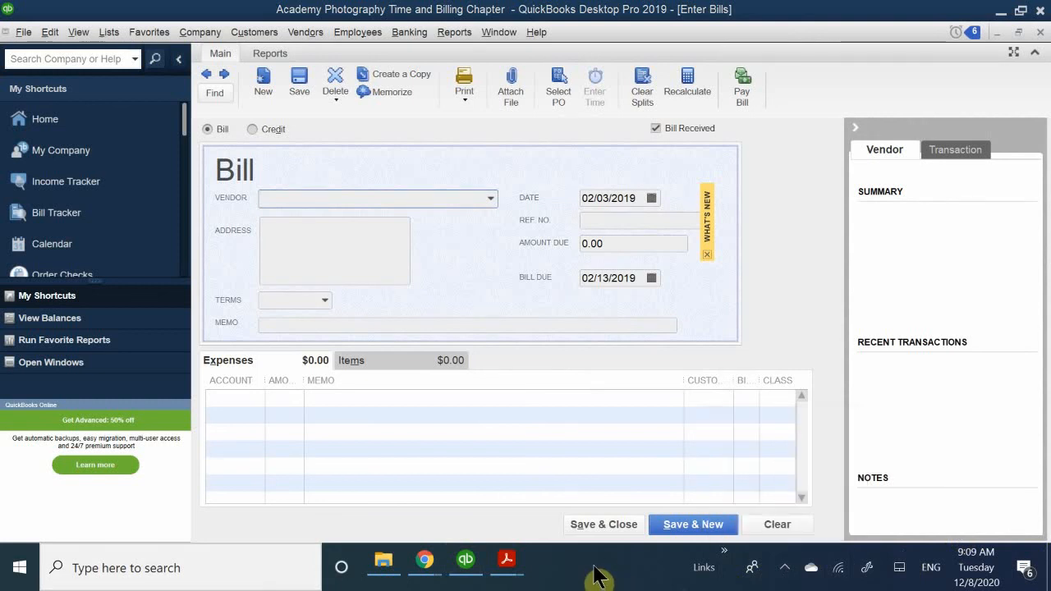
left_click(286, 197)
type("Ace Supply")
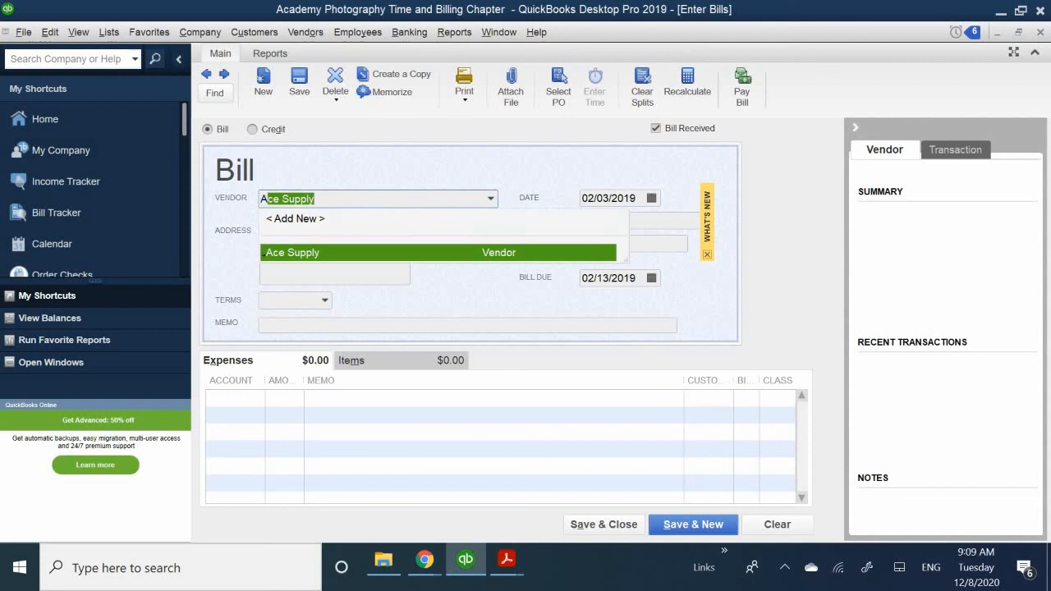
left_click(285, 256)
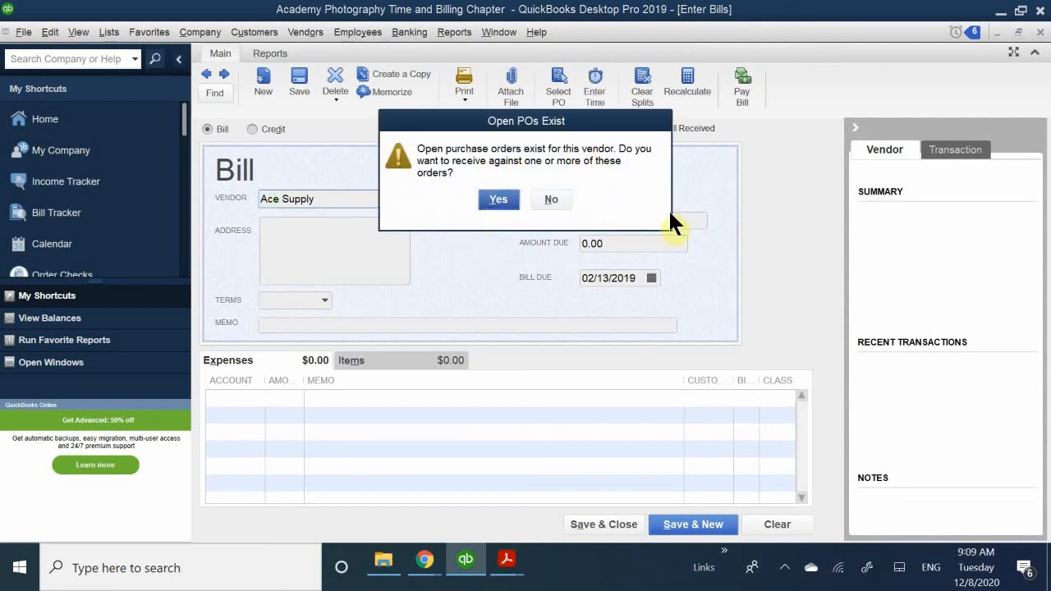
Agree to receive against open purchase orders and bring the 02/03/2019 Custom Camera order into the bill.
left_click(498, 201)
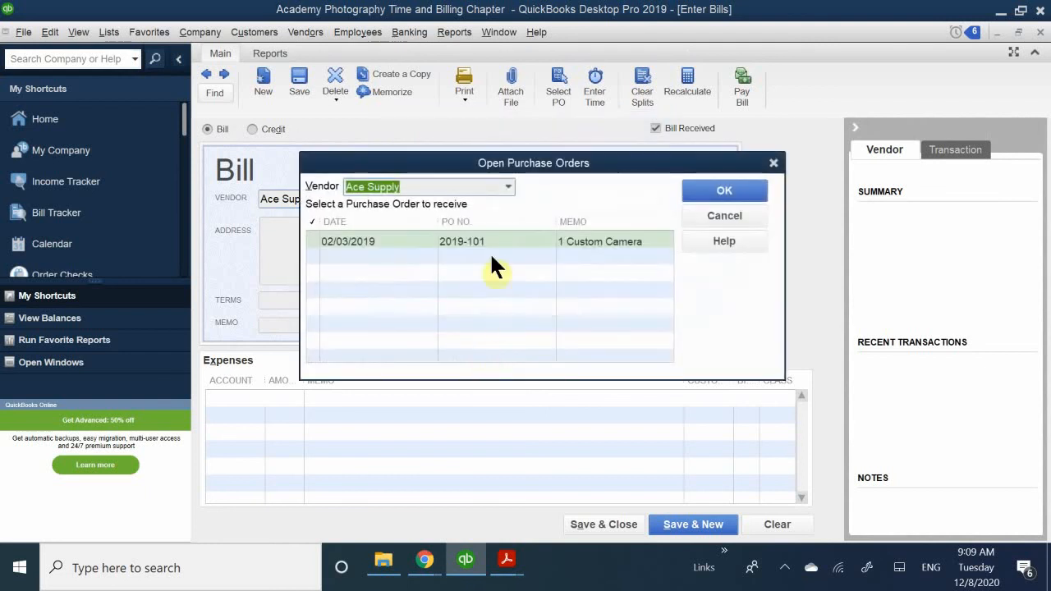
left_click(318, 238)
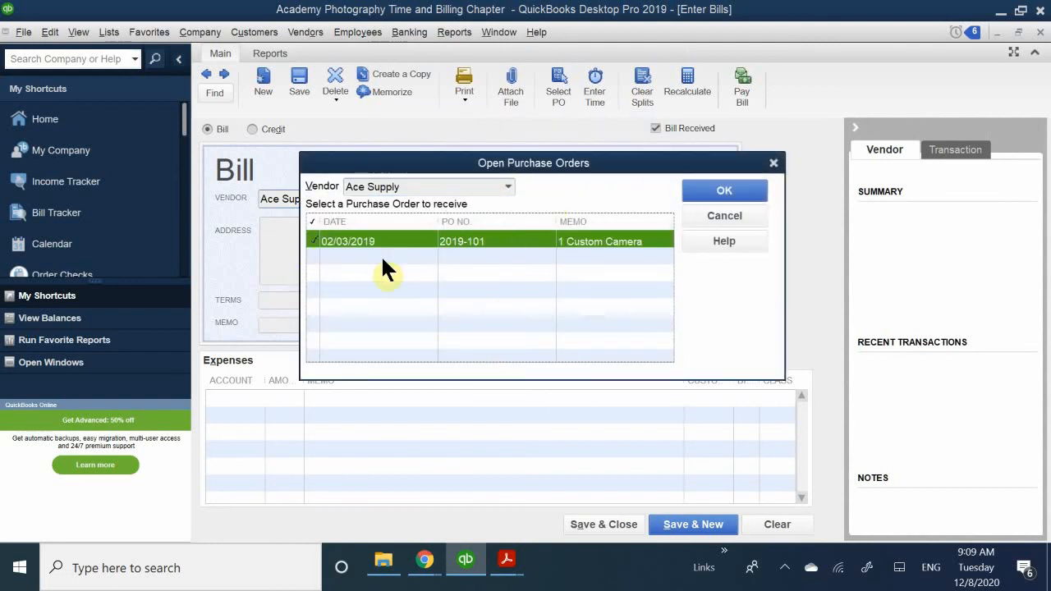
left_click(719, 190)
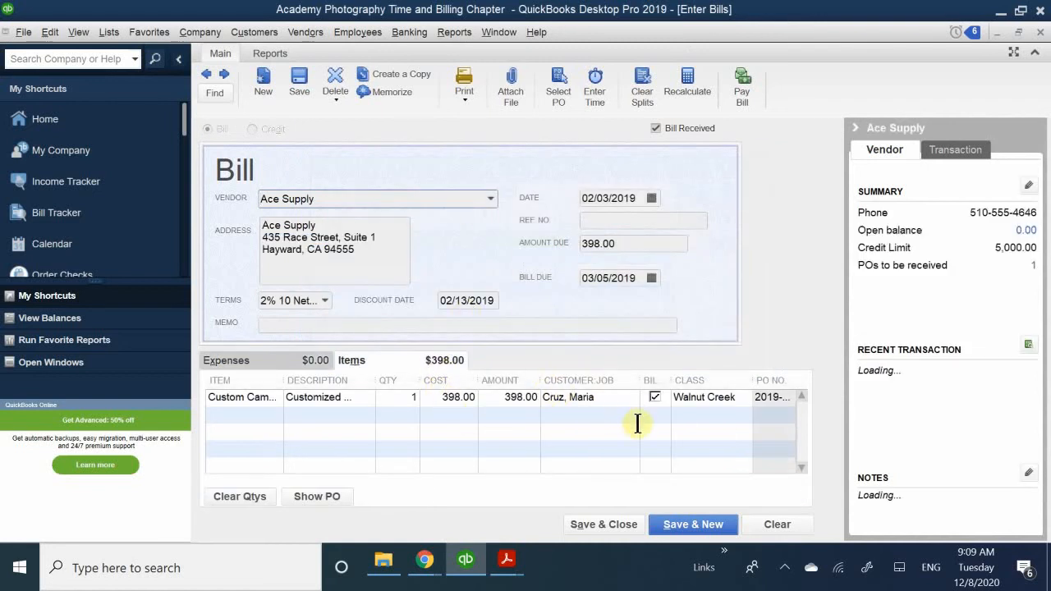
Enter "1 Custom Camera" as the bill's memo.
left_click(305, 324)
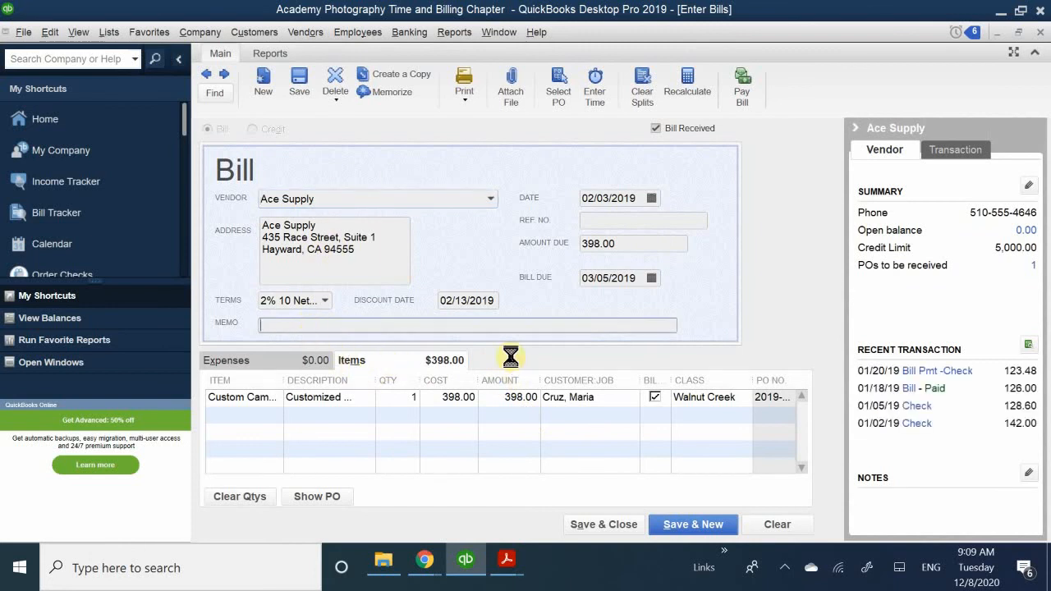
type("1 Cuistom")
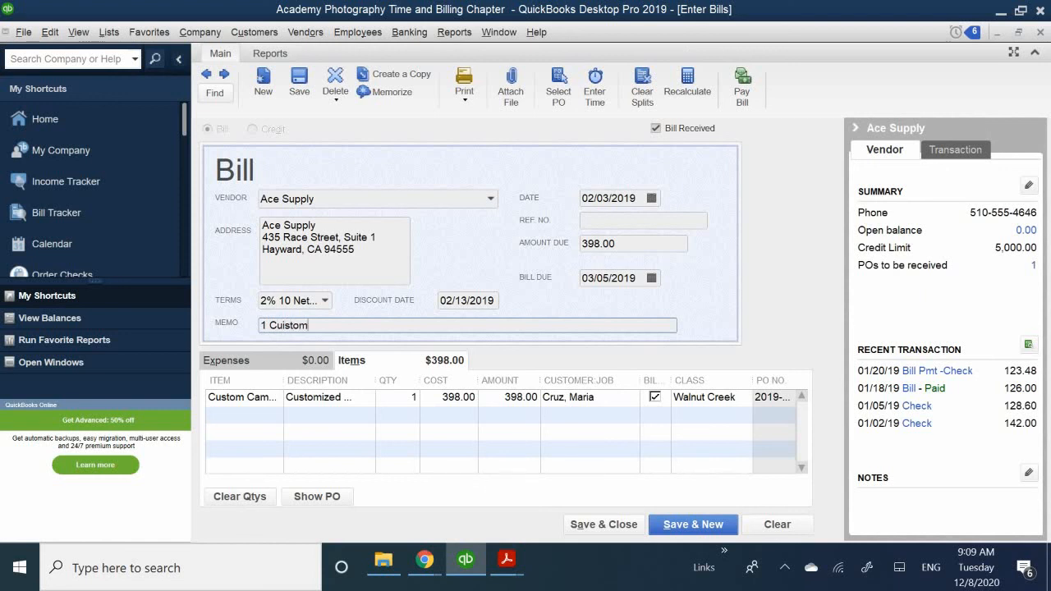
key("BackSpace")
key("BackSpace")
key("BackSpace")
key("BackSpace")
key("BackSpace")
type("st")
type("om ")
type("Cal")
key("BackSpace")
key("BackSpace")
type("amera")
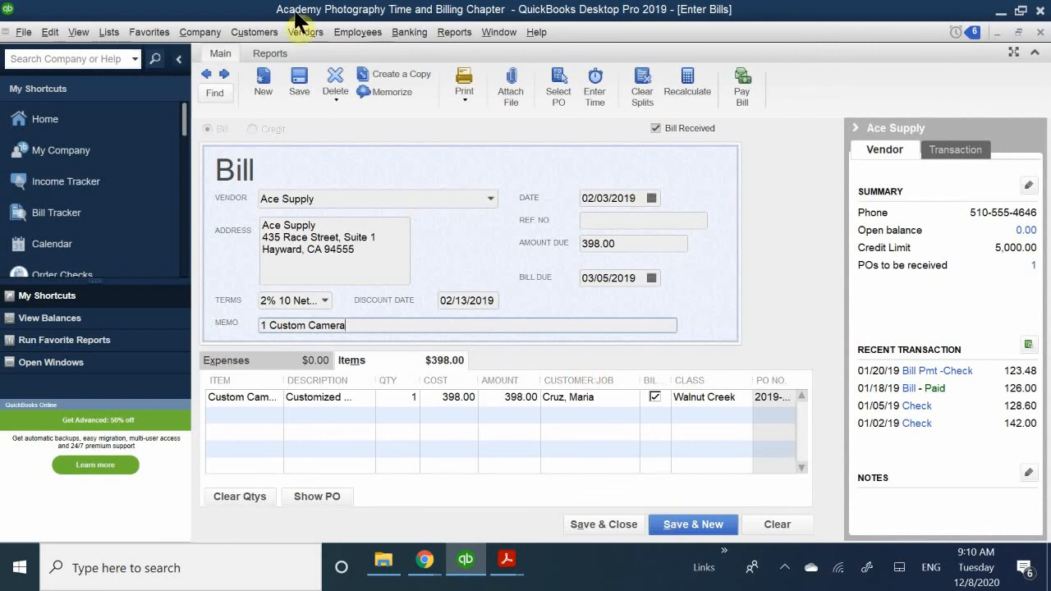
Enter the purchase order number, prefixed with "PO", as the bill's reference number and save and close the bill.
left_click(604, 218)
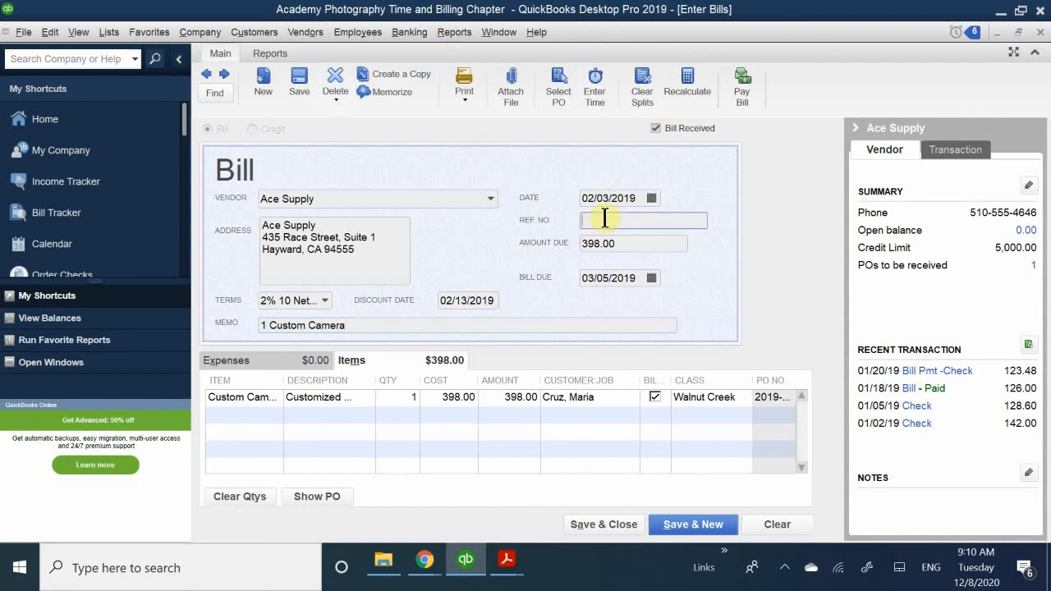
type("PO 2019-101")
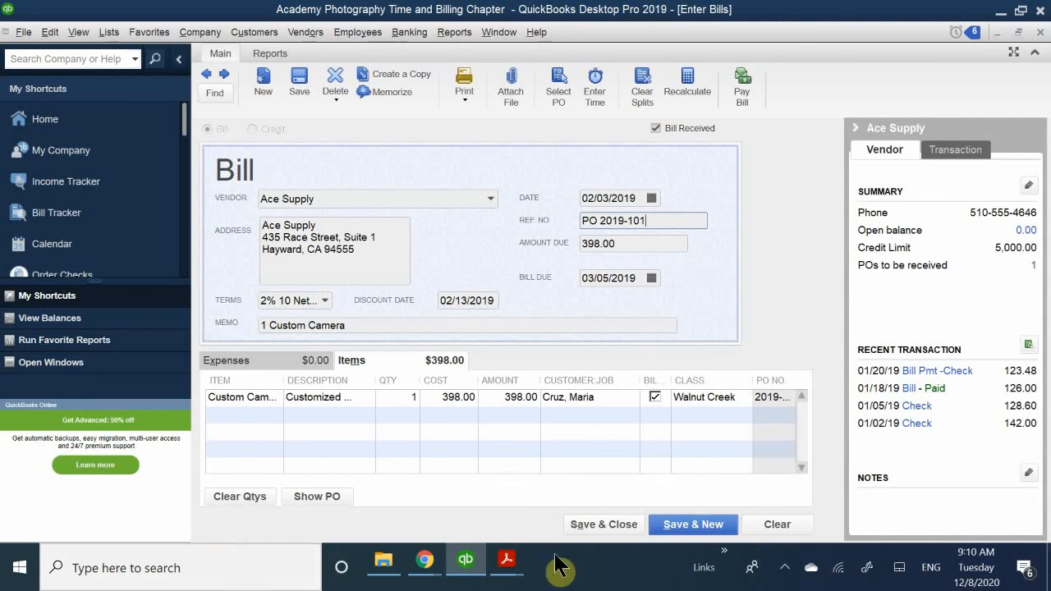
left_click(585, 519)
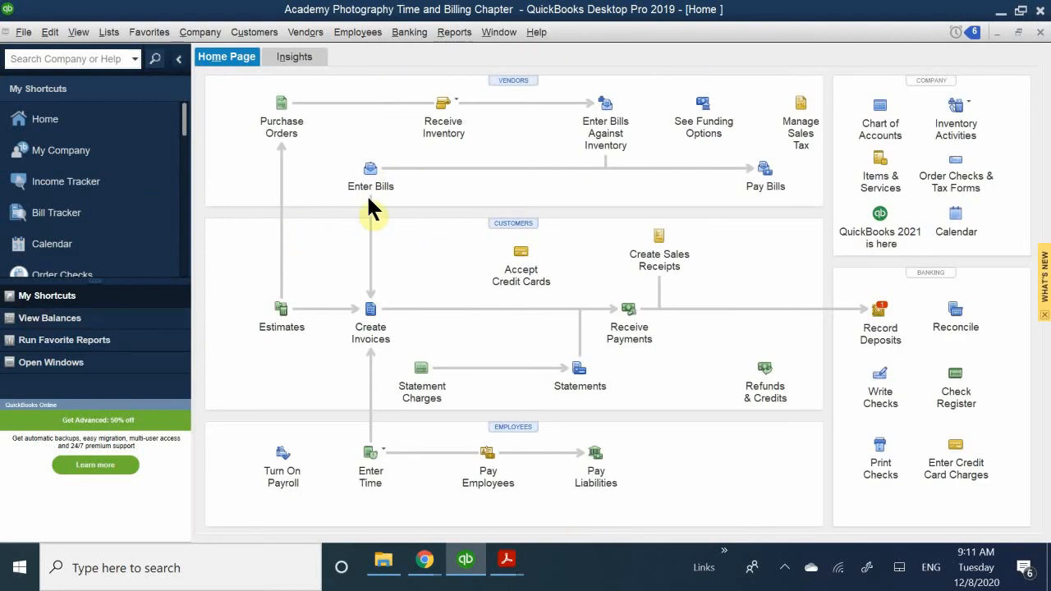
Create a new invoice for the customer who owns the Branch Opening job, choosing the customer rather than the job.
left_click(370, 311)
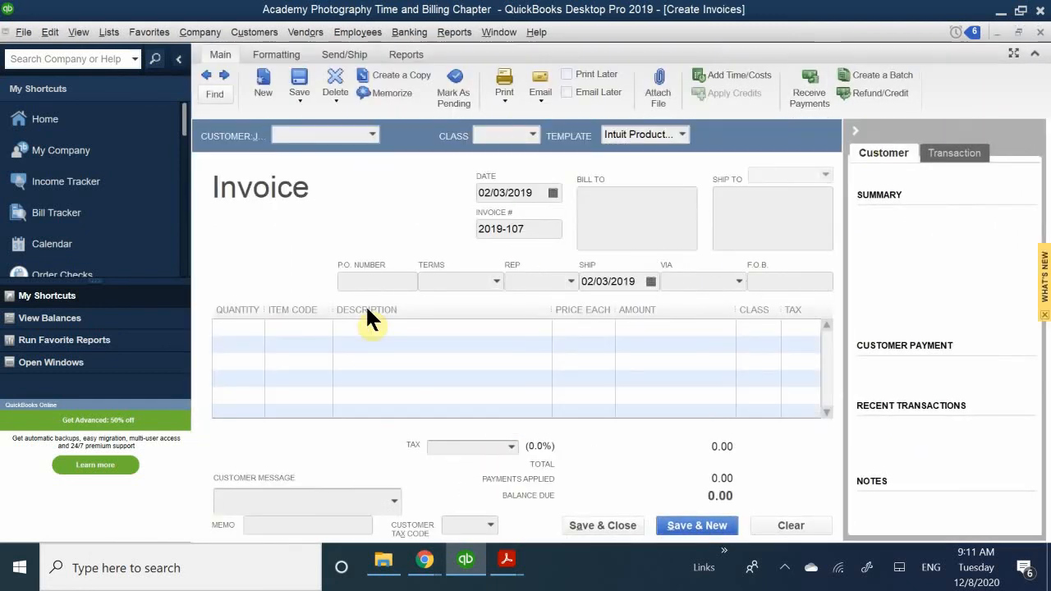
left_click(301, 134)
type("Mar")
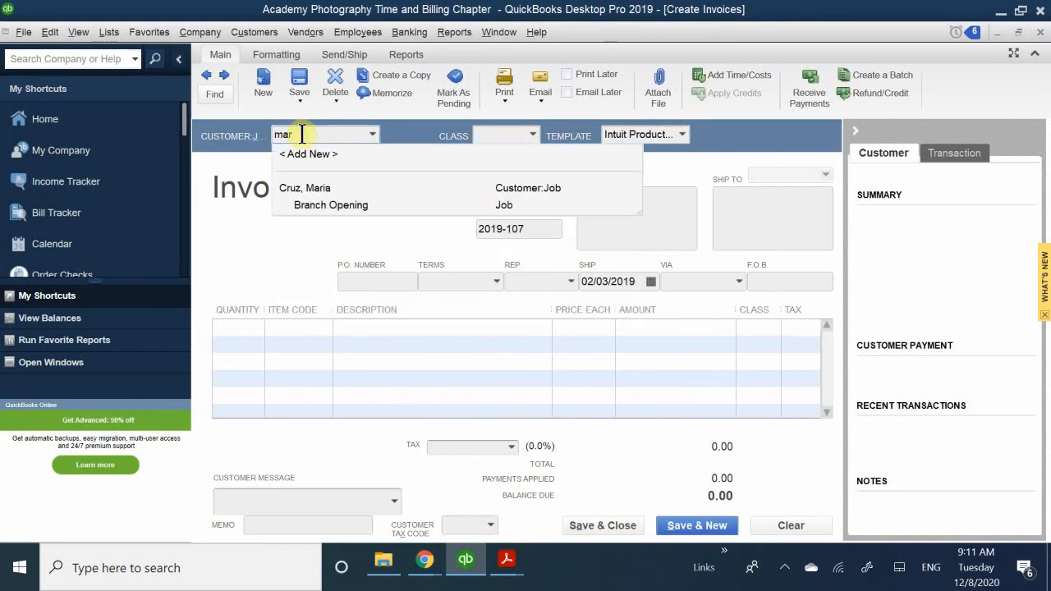
left_click(309, 188)
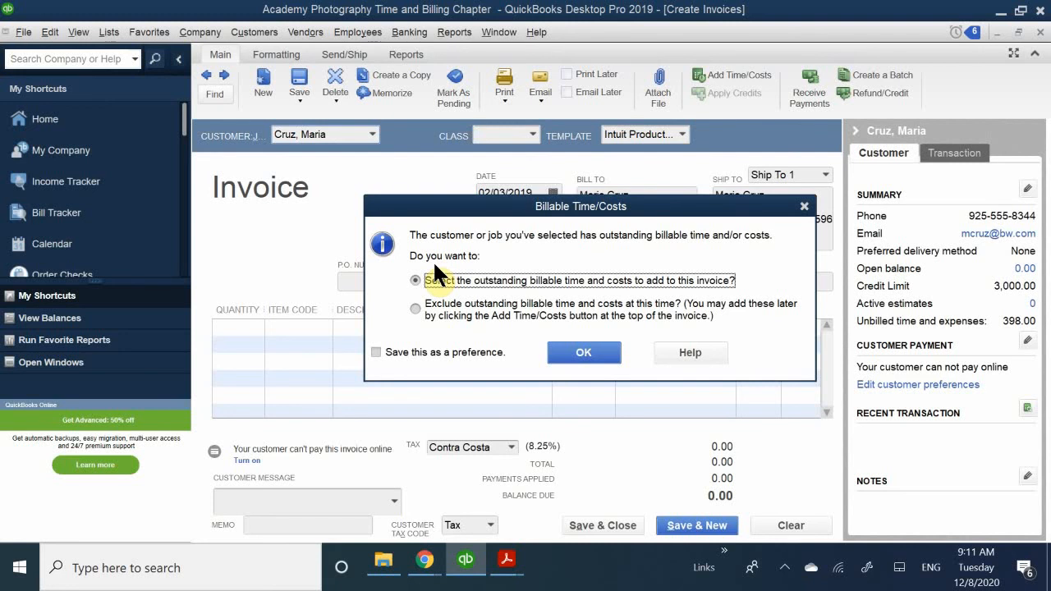
Choose to select the customer's outstanding billable time and costs for adding to the invoice.
left_click_drag(475, 213, 425, 220)
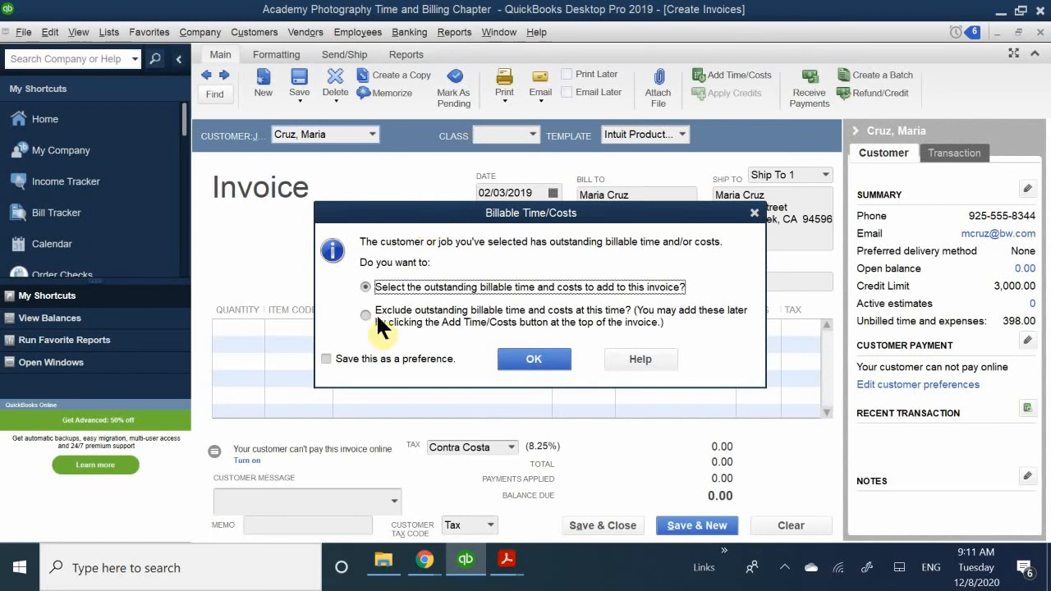
left_click(525, 358)
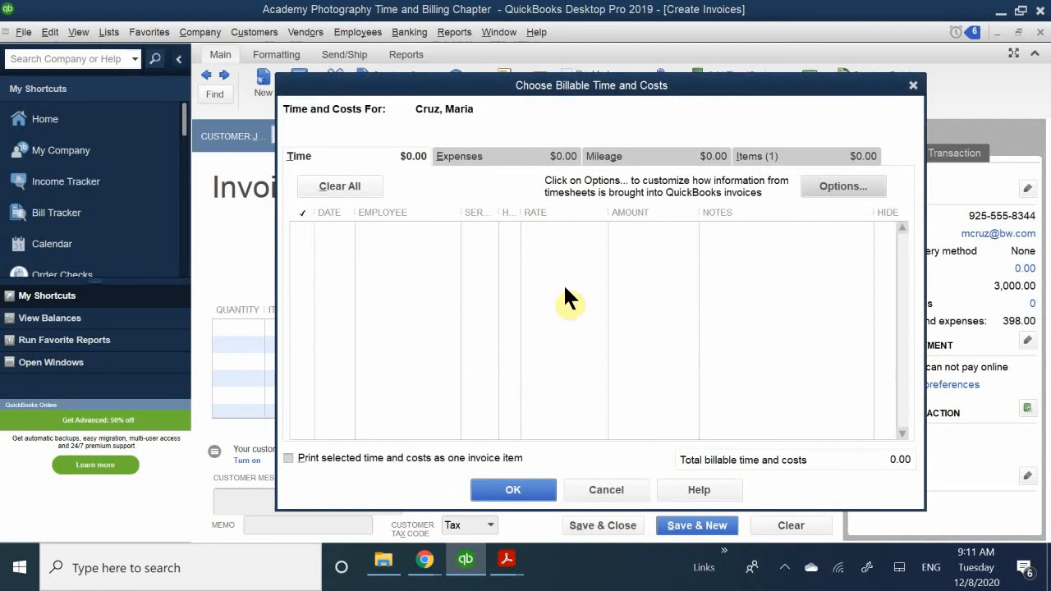
mouse_move(403, 94)
left_mouse_down()
mouse_move(369, 115)
mouse_move(379, 132)
mouse_move(399, 97)
left_mouse_up()
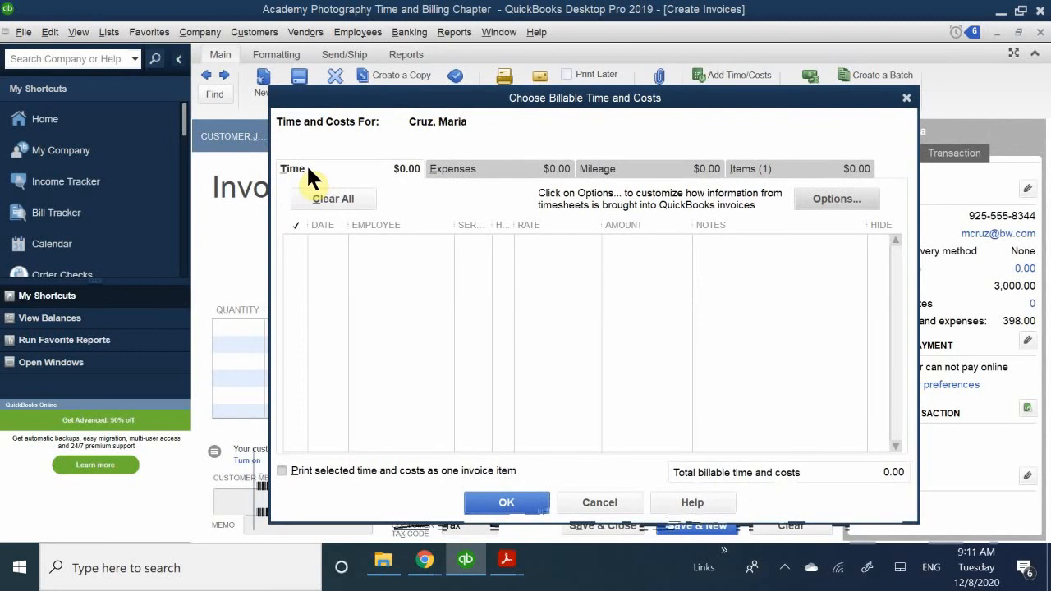
Check the customer's billable time, expenses, mileage and items, and select the Customized Camera item for billing.
left_click(455, 167)
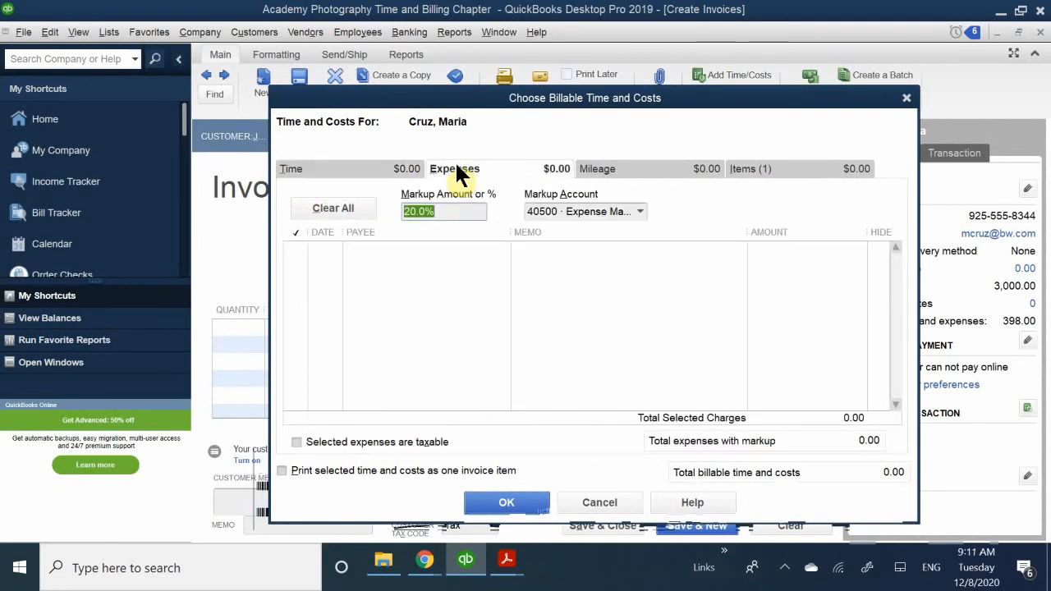
left_click(612, 170)
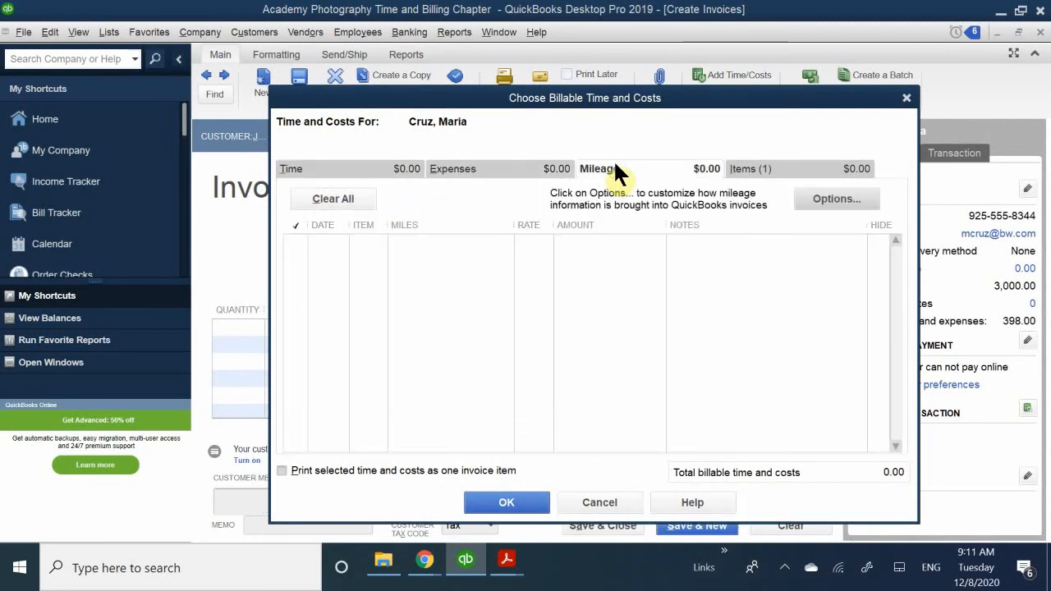
left_click(763, 168)
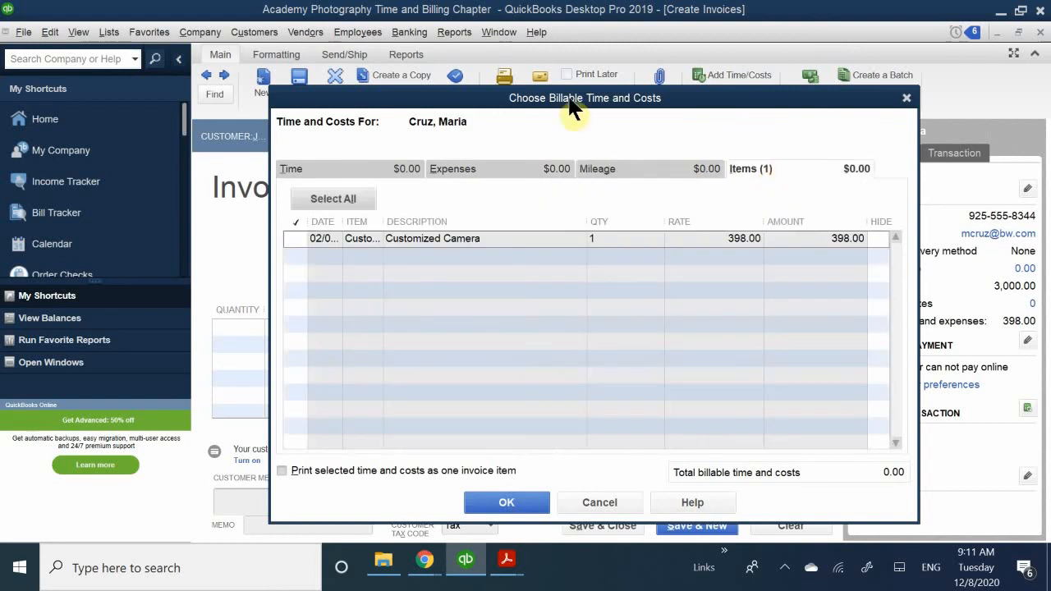
left_click(297, 244)
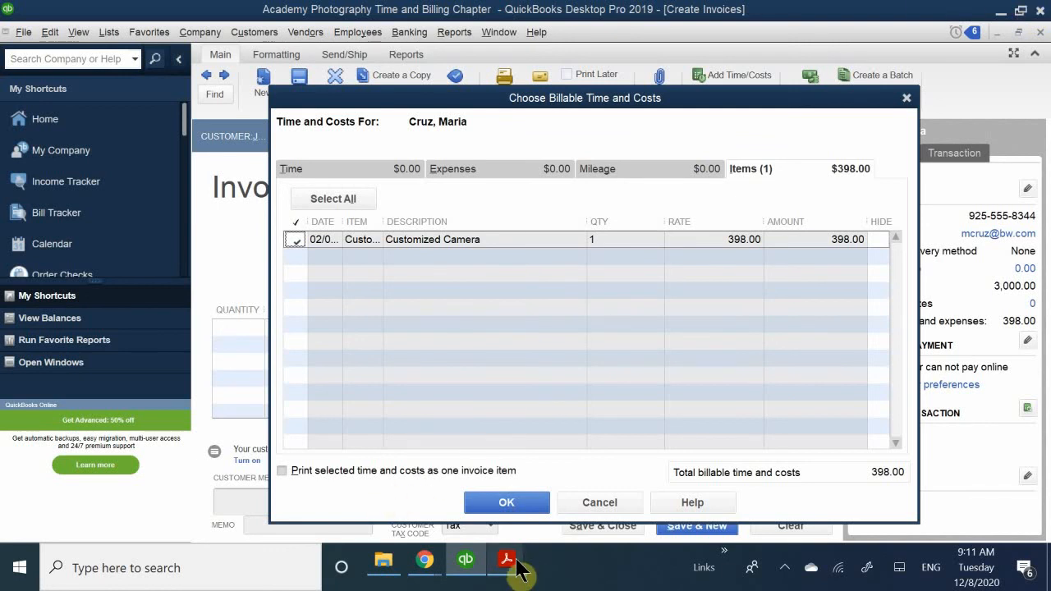
Switch to the QB CH 9 PDF in Acrobat Reader and examine the custom camera invoice instructions and Figure 9-18.
mouse_move(518, 570)
left_click(496, 493)
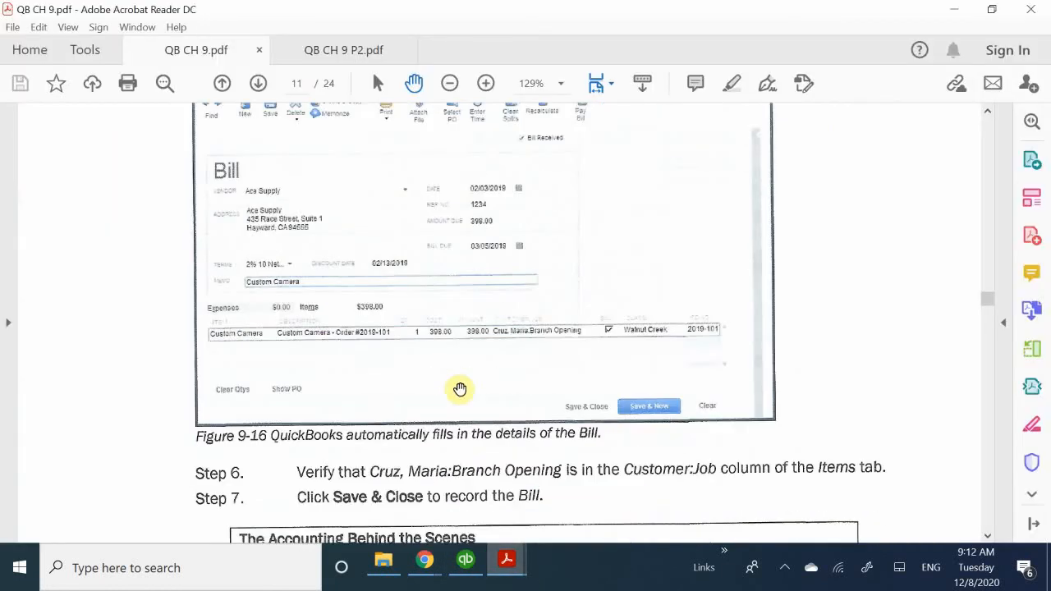
scroll(459, 388, "down", 20)
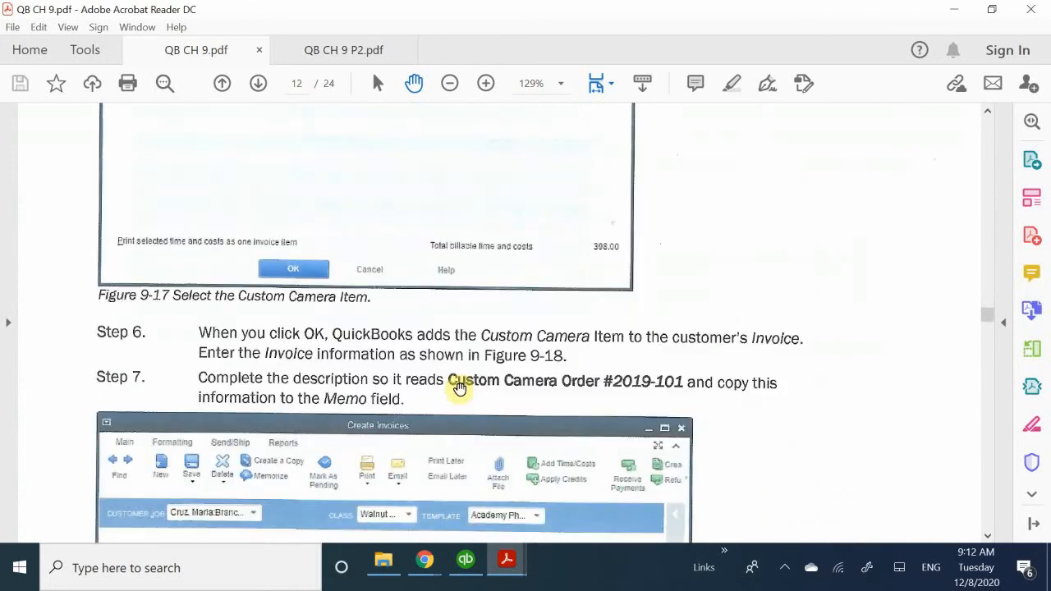
scroll(459, 388, "down", 8)
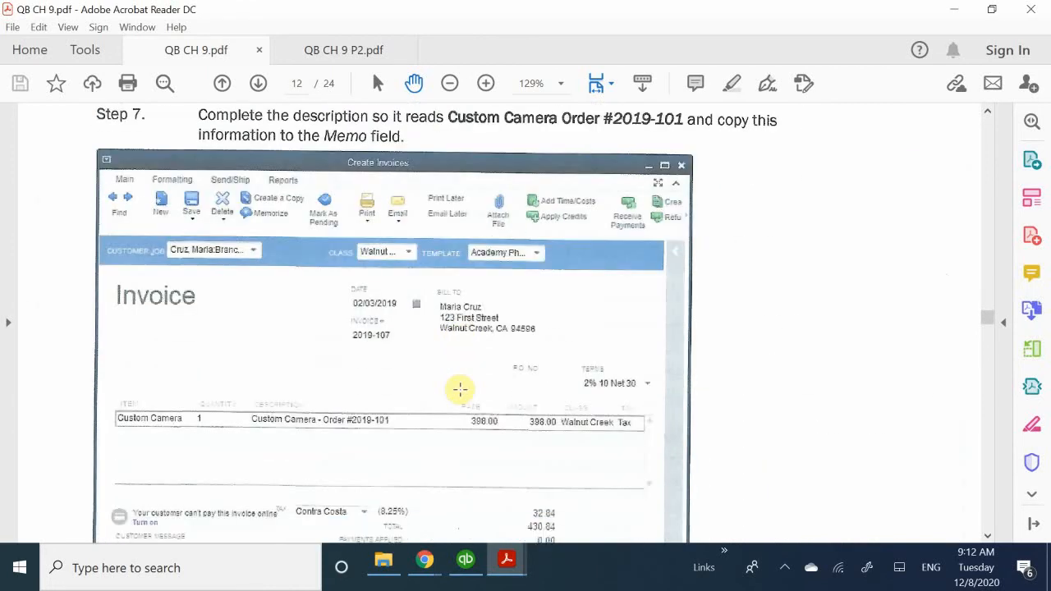
scroll(460, 388, "down", 1)
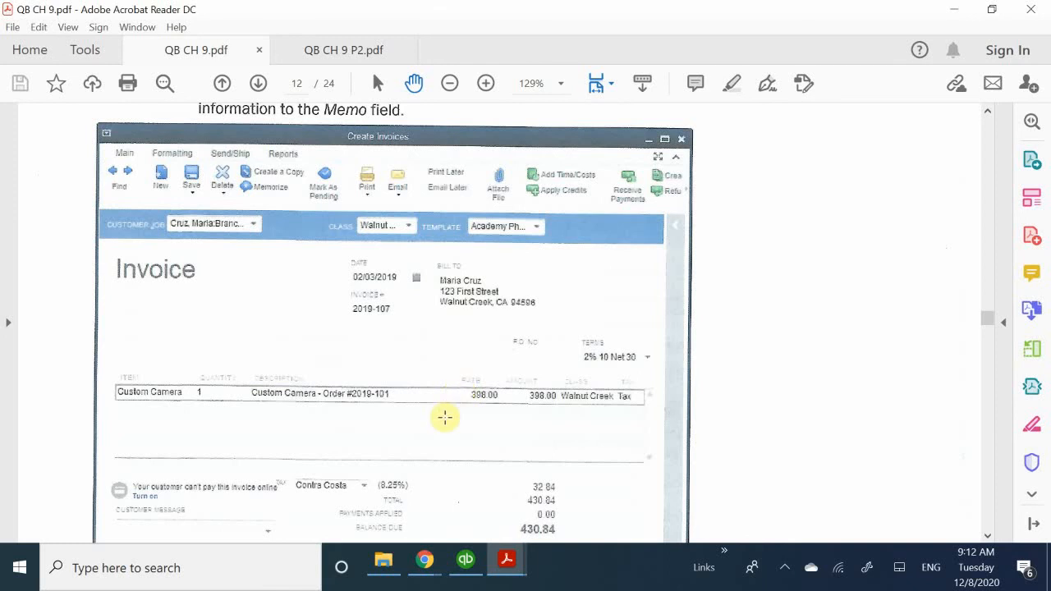
scroll(444, 416, "down", 2)
scroll(444, 417, "down", 5)
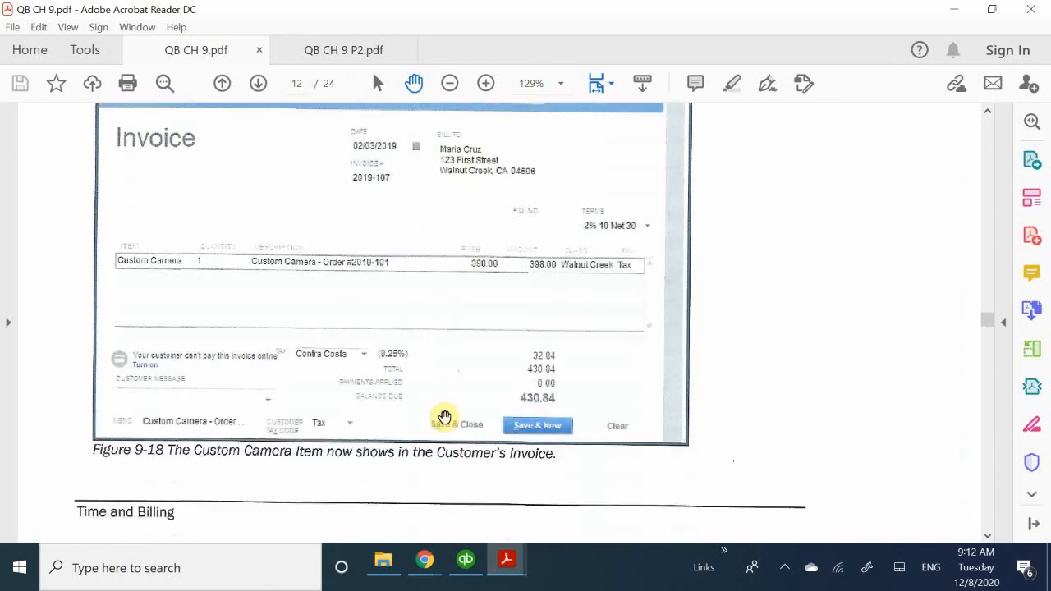
scroll(444, 417, "up", 4)
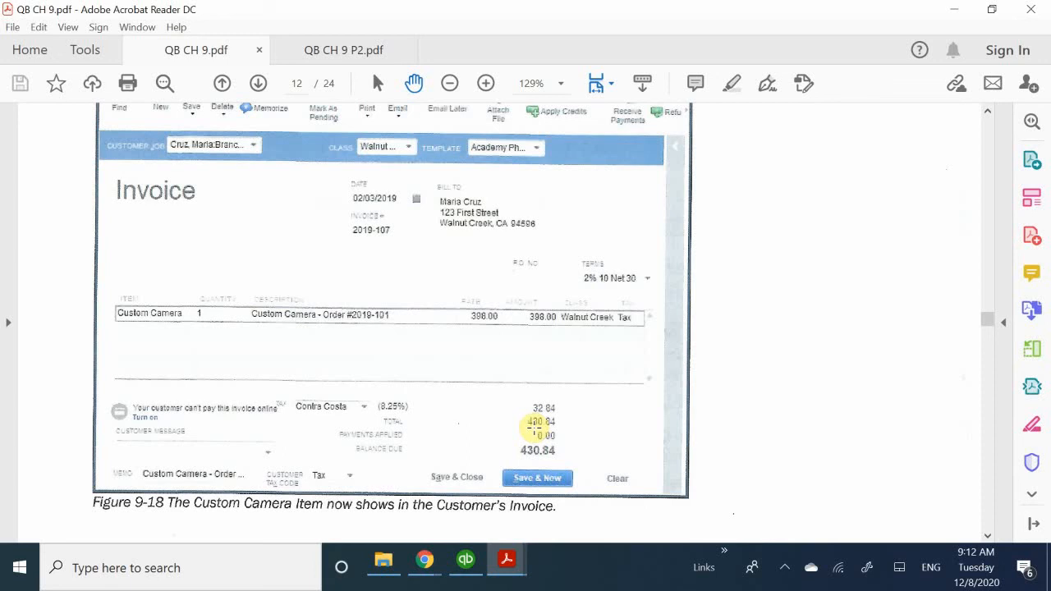
scroll(558, 391, "down", 1)
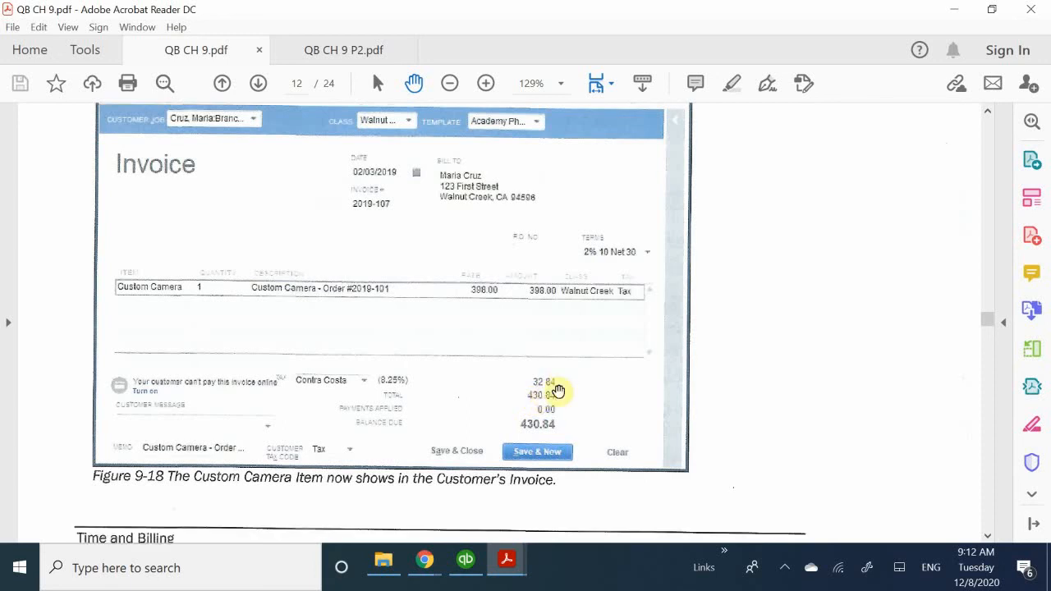
scroll(558, 391, "down", 12)
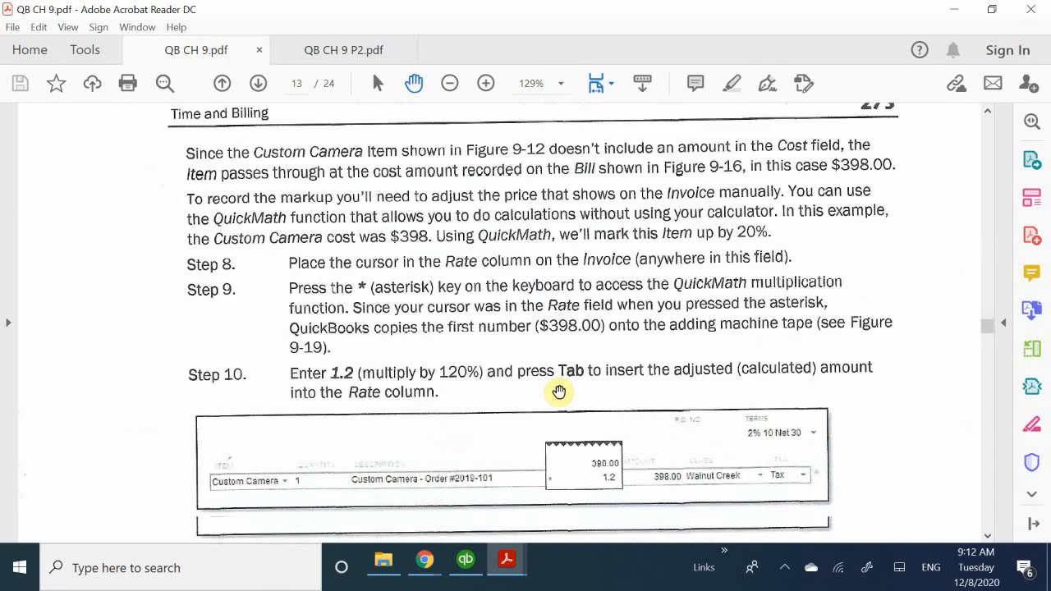
scroll(558, 392, "down", 6)
scroll(558, 391, "up", 20)
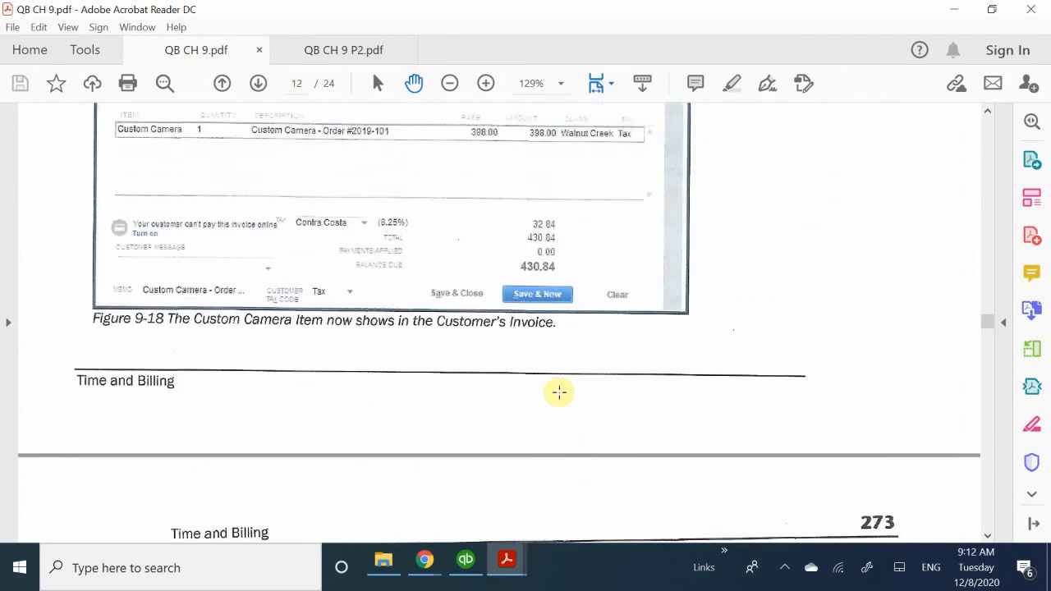
scroll(558, 391, "up", 6)
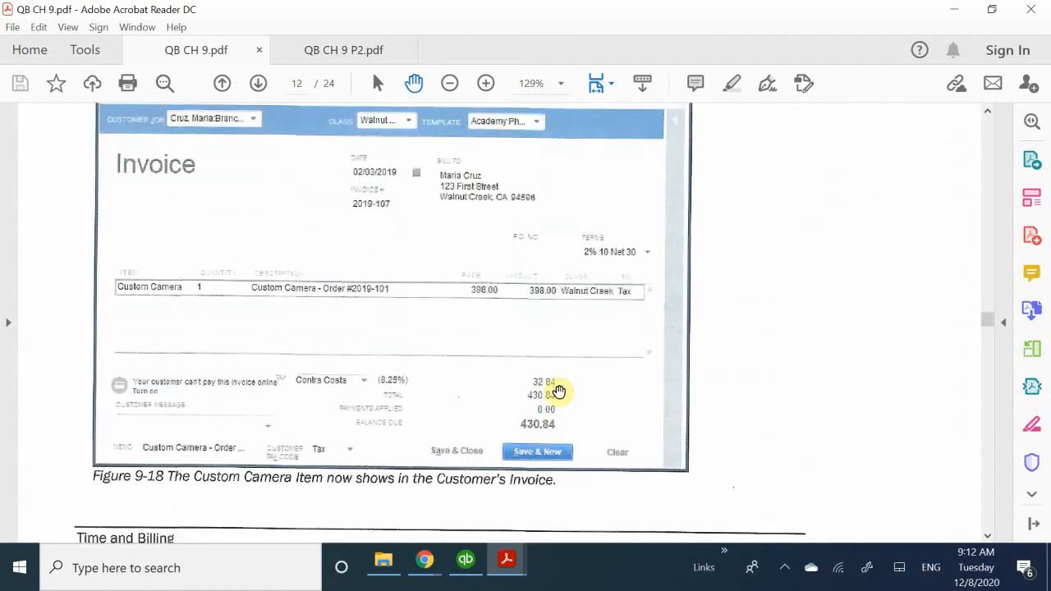
Return to QuickBooks, add the selected camera cost to the invoice and enter "Custom Cemera" as its memo.
left_click(476, 560)
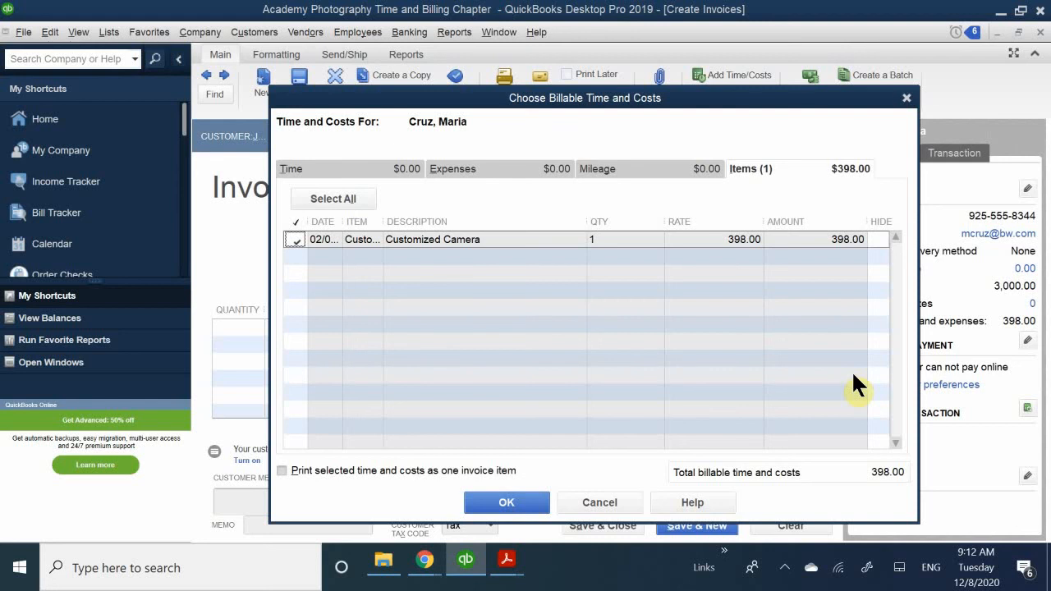
left_click(500, 509)
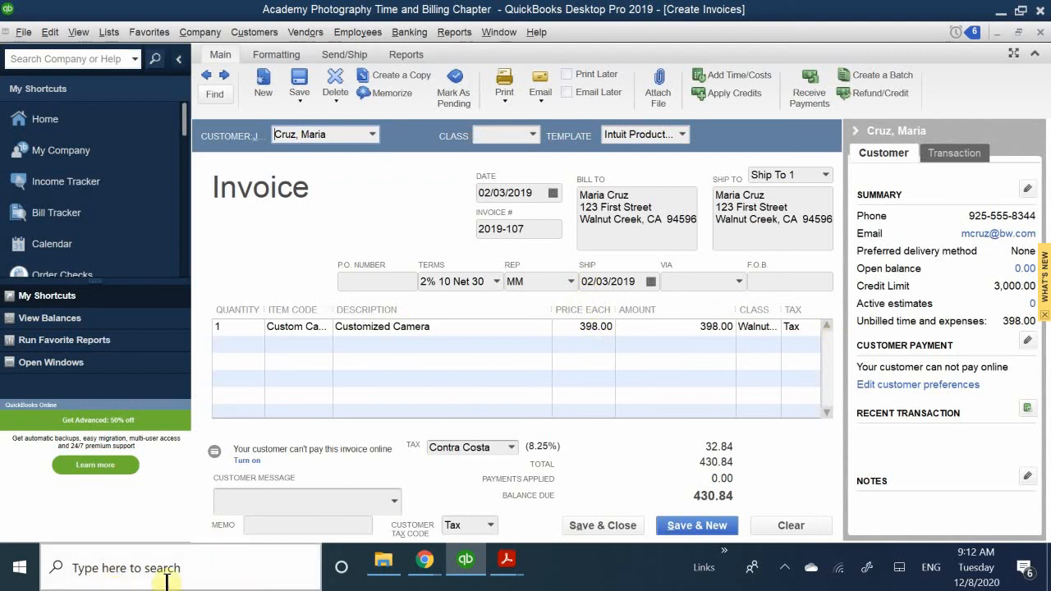
left_click(293, 520)
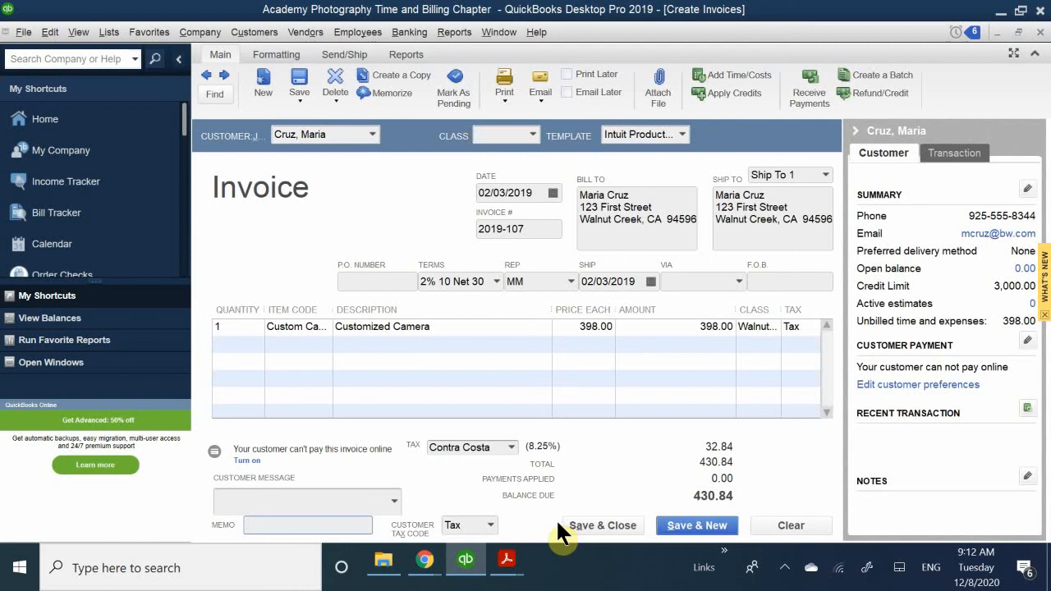
type("Custom Cemera")
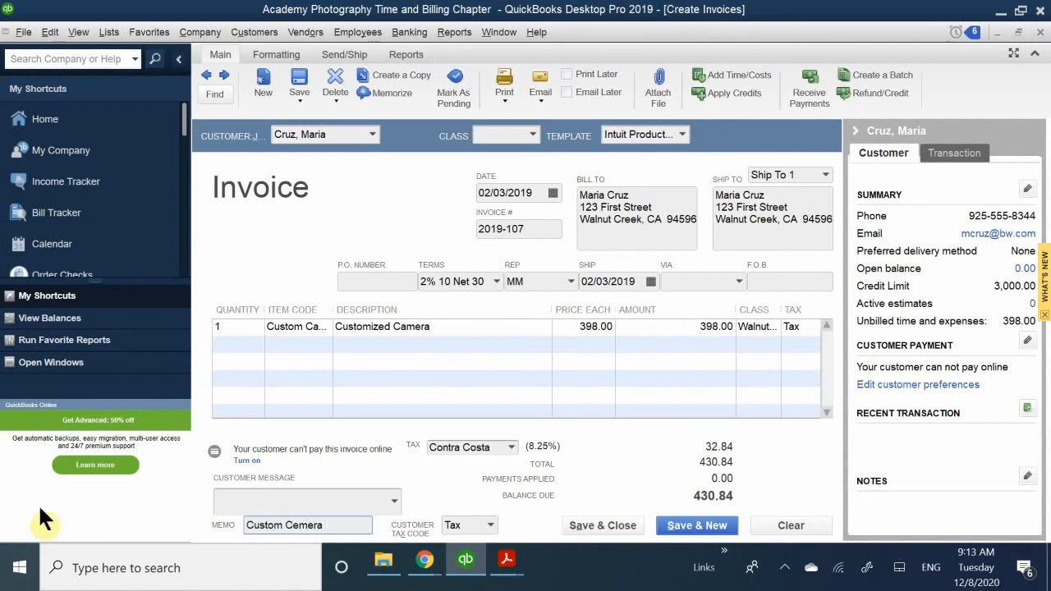
Enter "Thank you for your business." as the invoice's customer message.
left_click(256, 498)
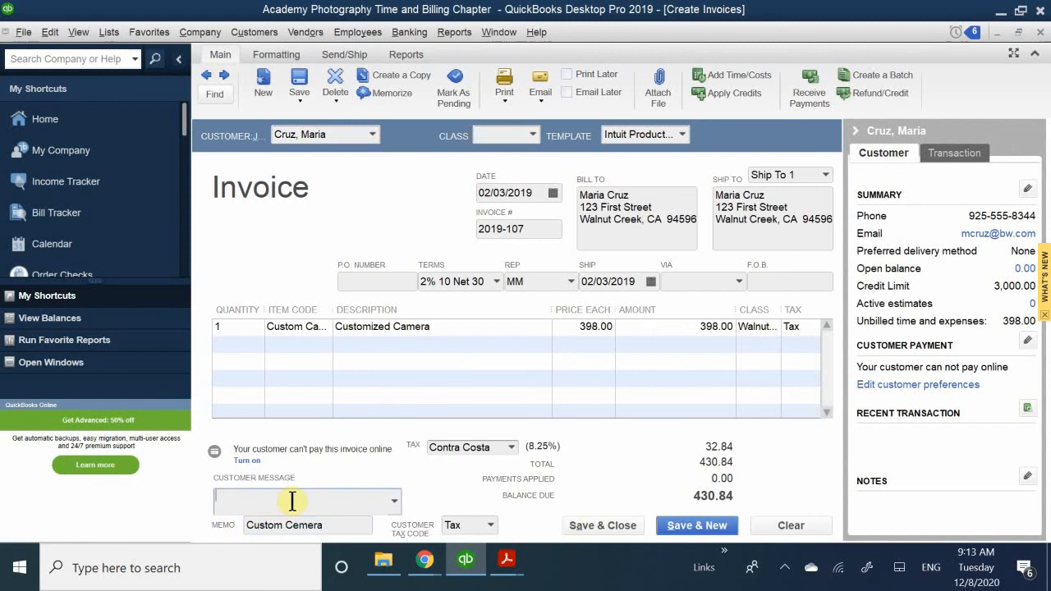
type("Thank you for your business.")
left_click(332, 578)
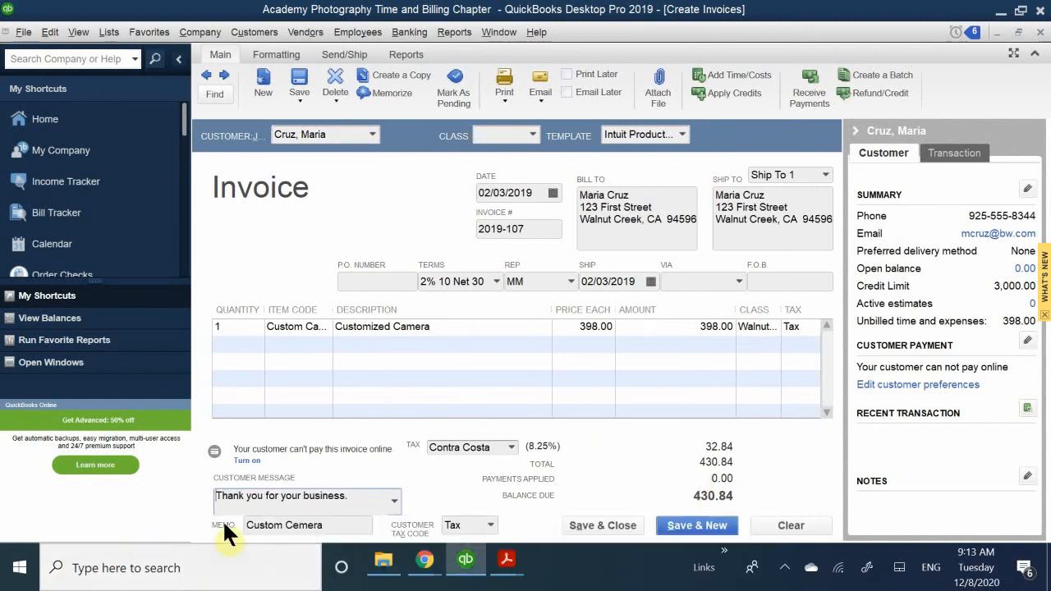
Switch to the QB CH 9 PDF in Acrobat Reader and compare the invoice in Figure 9-18 with the marked-up final invoice in Figure 9-20.
mouse_move(507, 561)
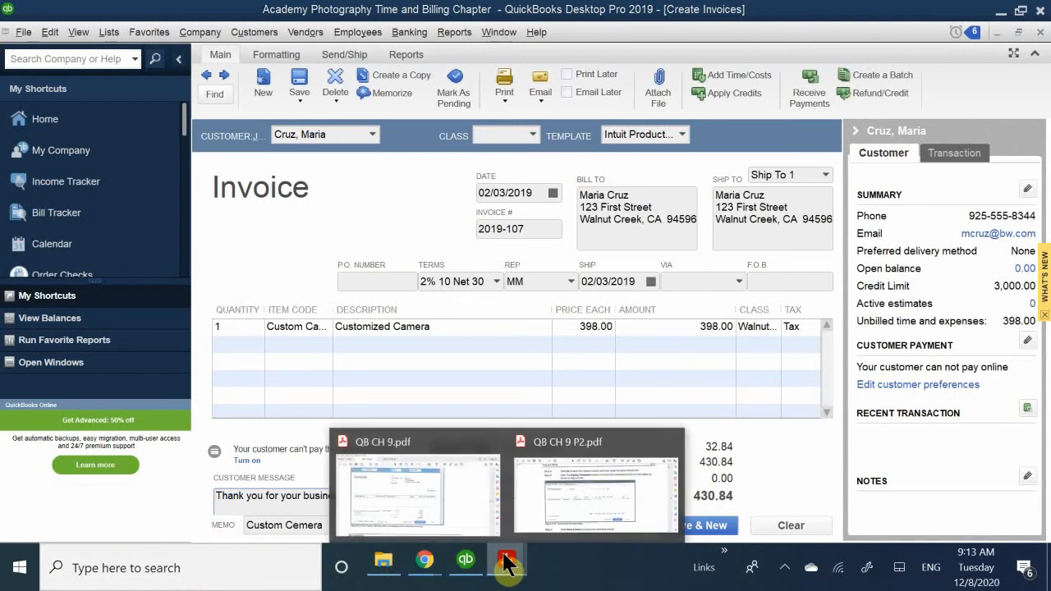
left_click(489, 489)
scroll(622, 249, "down", 3)
scroll(615, 254, "up", 3)
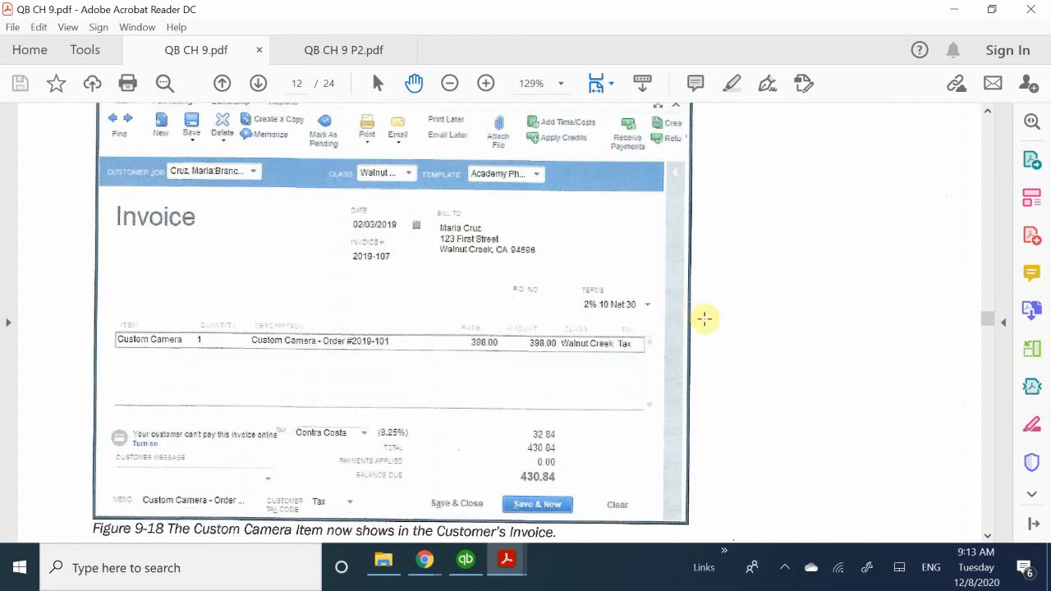
scroll(705, 318, "down", 5)
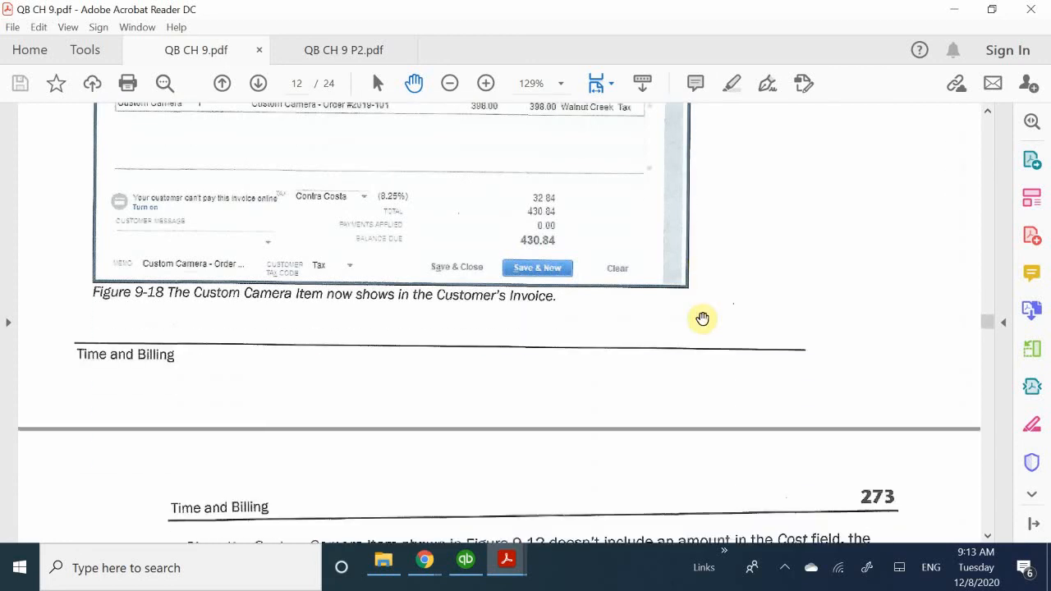
scroll(703, 319, "down", 10)
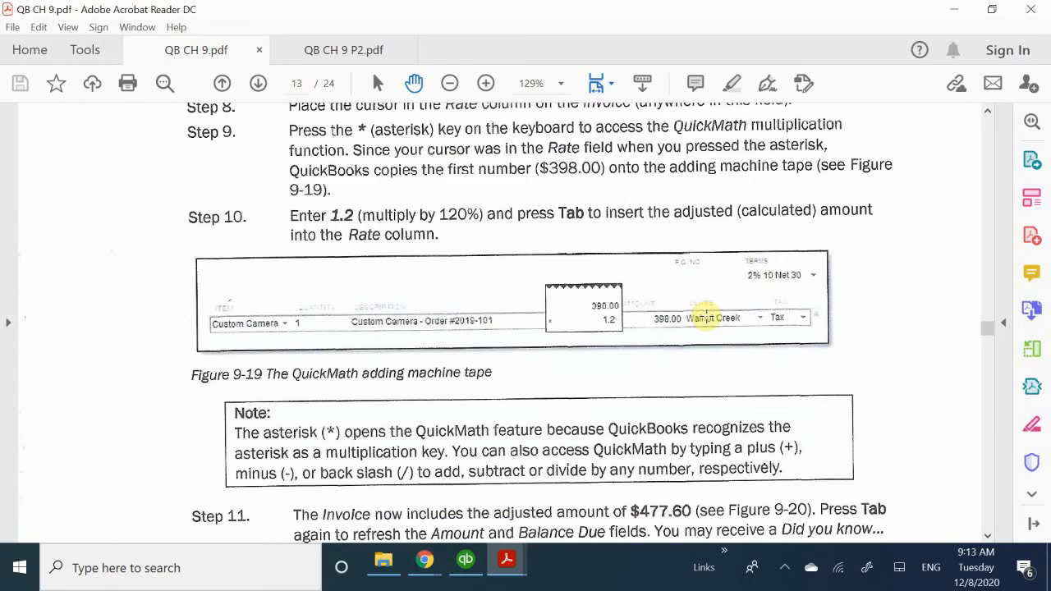
scroll(704, 319, "down", 5)
scroll(706, 316, "down", 5)
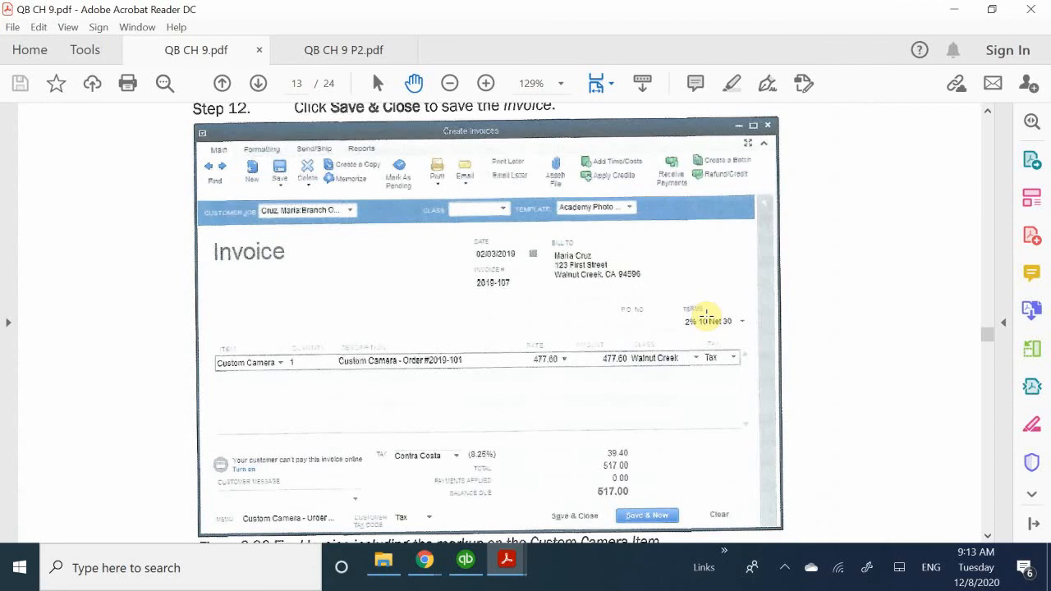
scroll(706, 316, "up", 1)
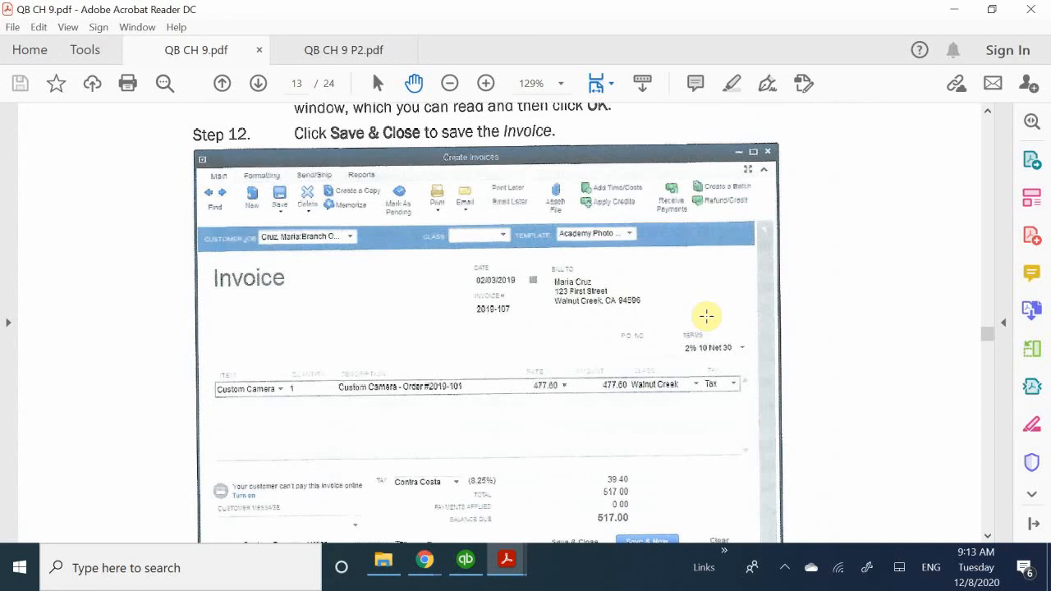
scroll(706, 316, "down", 1)
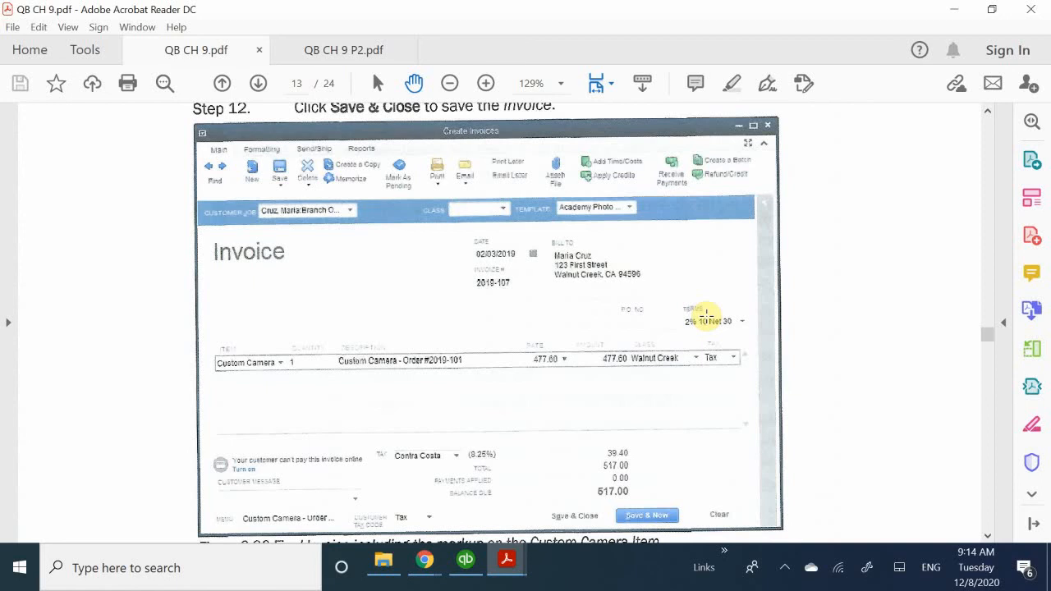
scroll(706, 316, "up", 1)
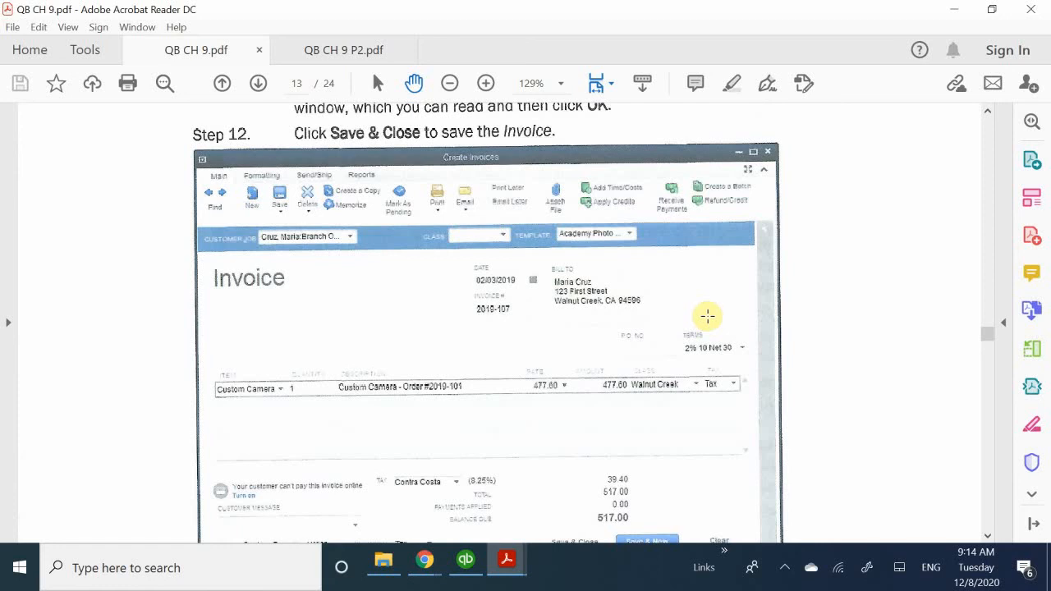
scroll(707, 316, "down", 2)
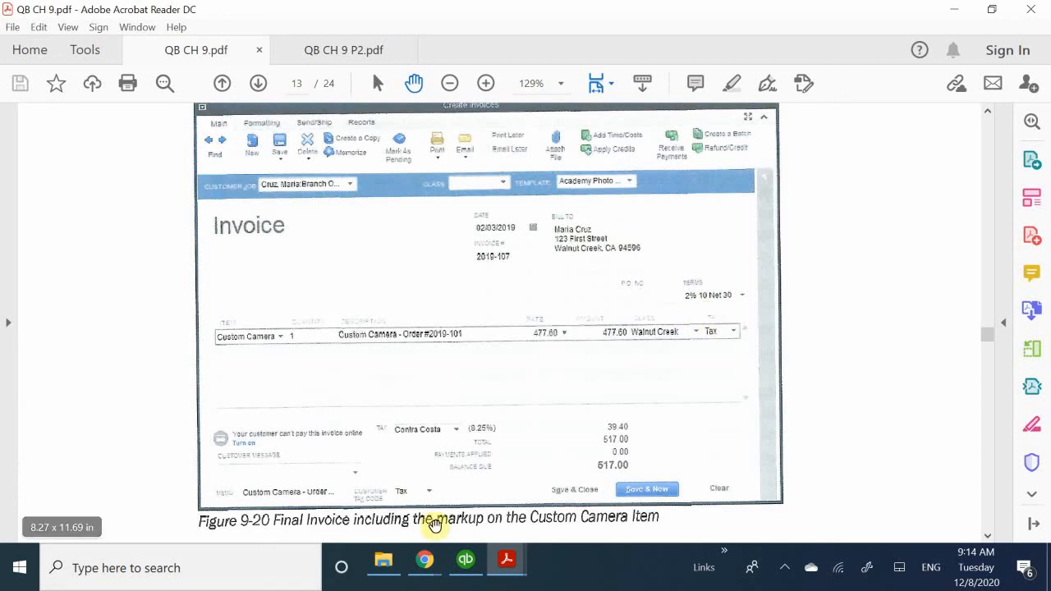
Reread steps 8 to 12 of the exercise on marking up the invoice rate with QuickMath.
left_click(505, 562)
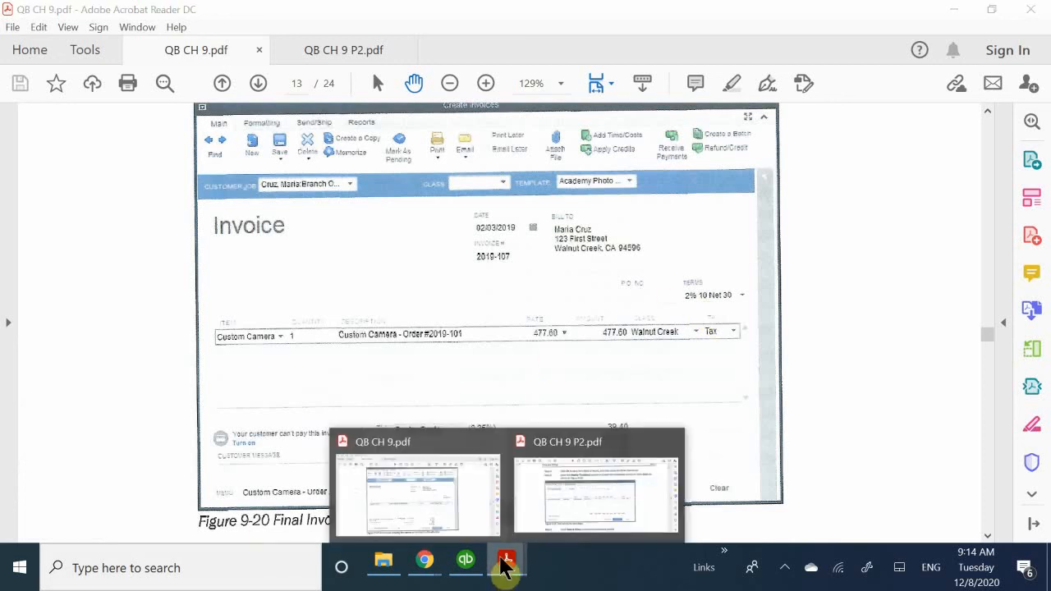
scroll(437, 261, "up", 5)
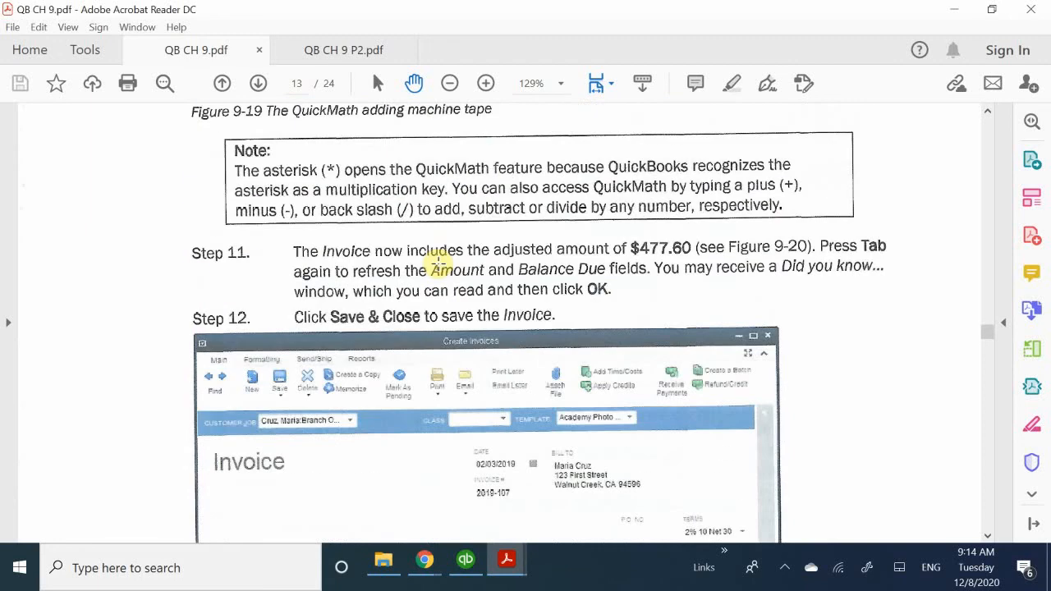
scroll(438, 261, "up", 2)
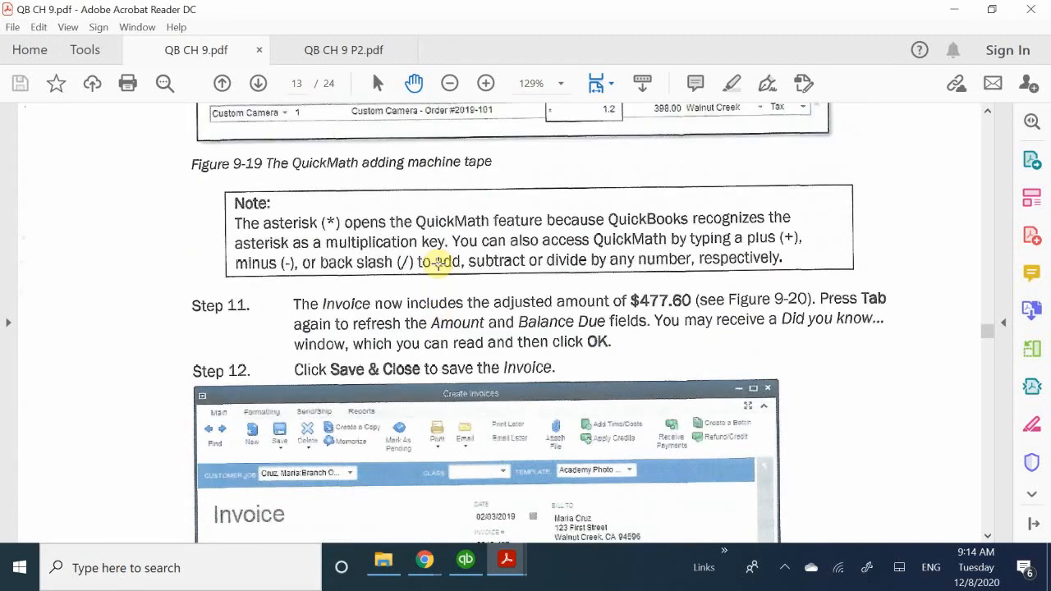
scroll(437, 261, "up", 8)
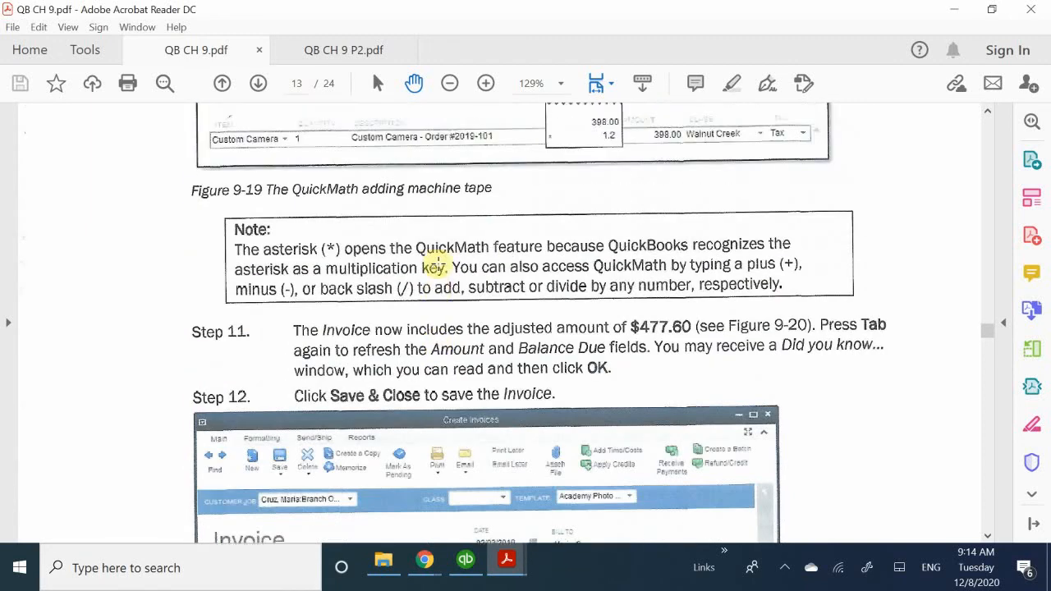
scroll(438, 262, "up", 4)
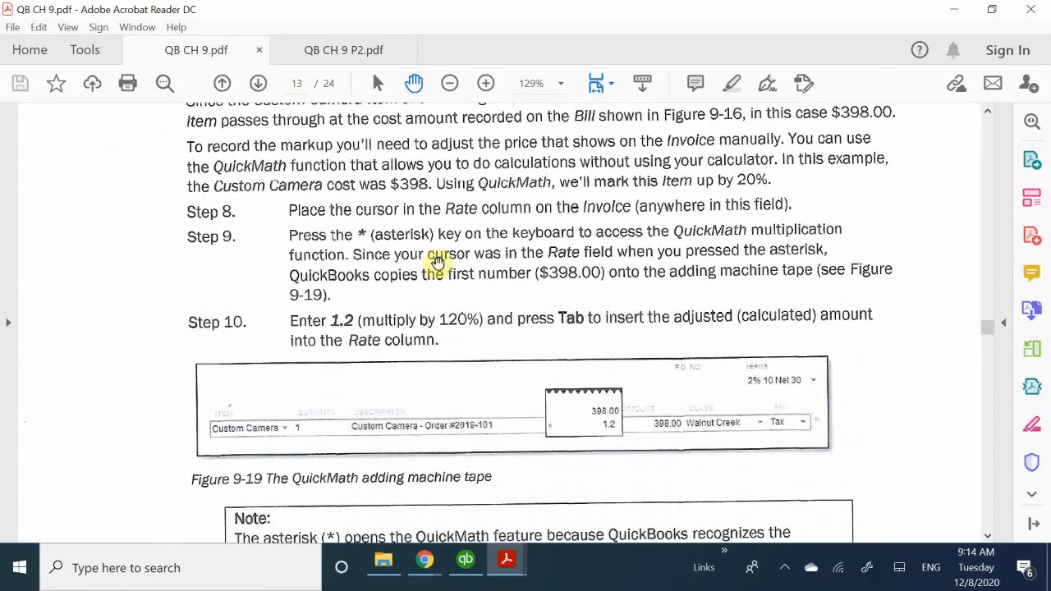
scroll(437, 261, "up", 2)
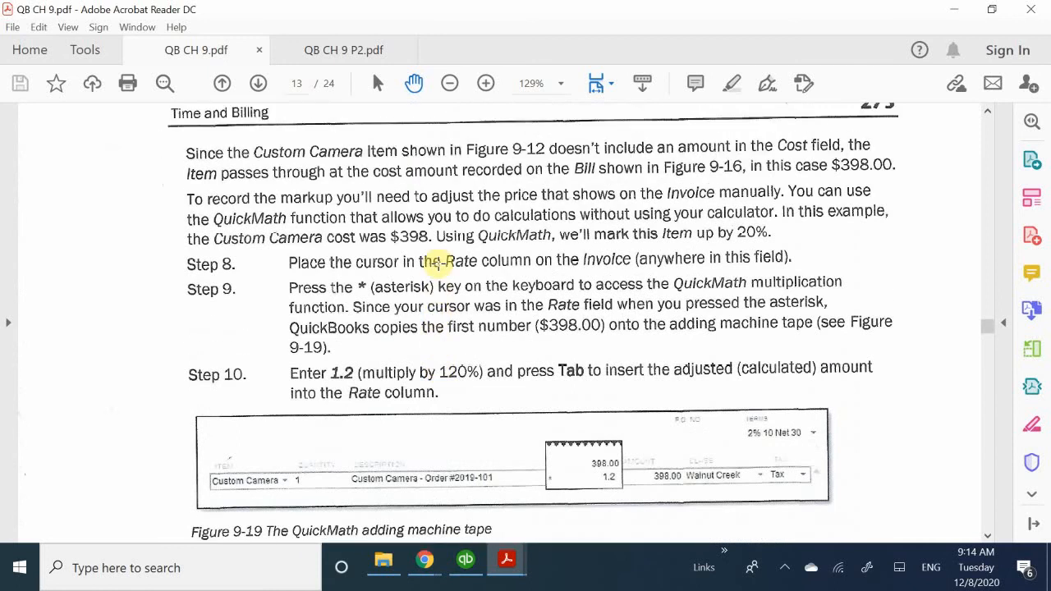
Review Figure 9-18 and steps 8 to 10 of the exercise on marking up the Custom Camera rate by 20%.
scroll(361, 287, "up", 1)
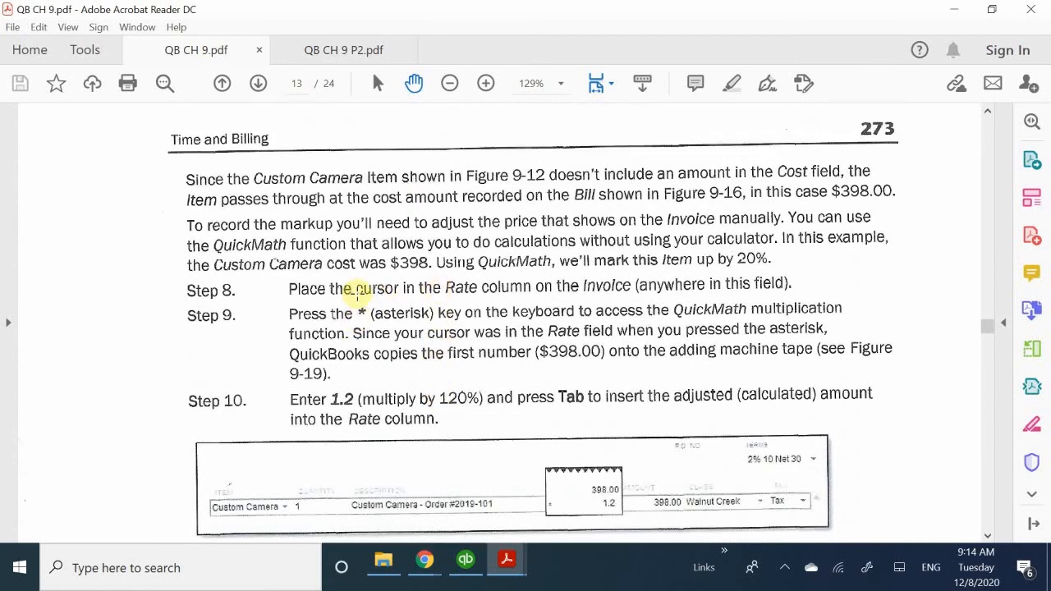
scroll(358, 292, "up", 2)
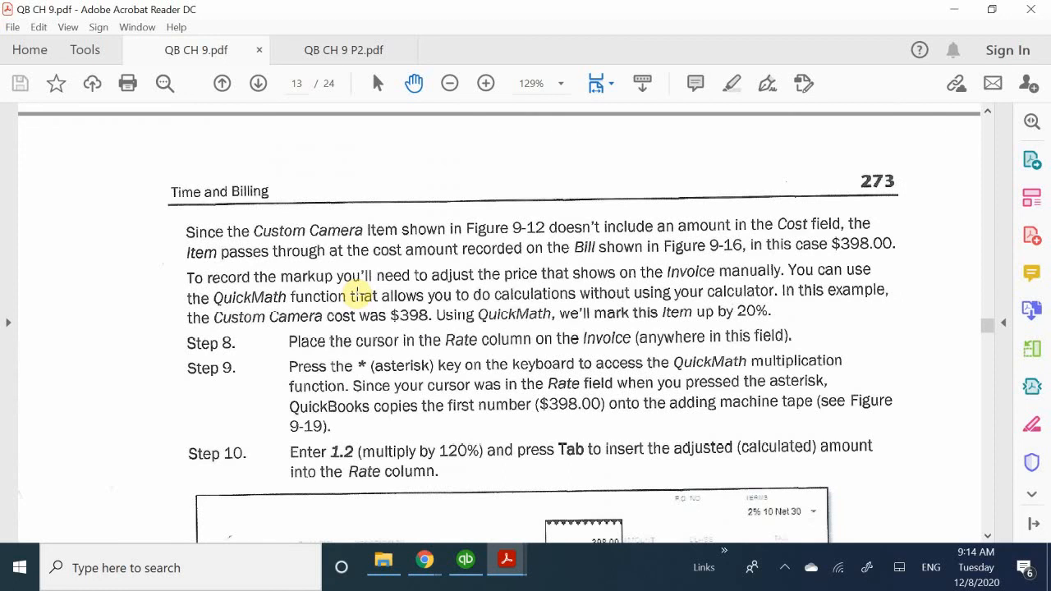
scroll(358, 293, "up", 12)
scroll(357, 293, "up", 4)
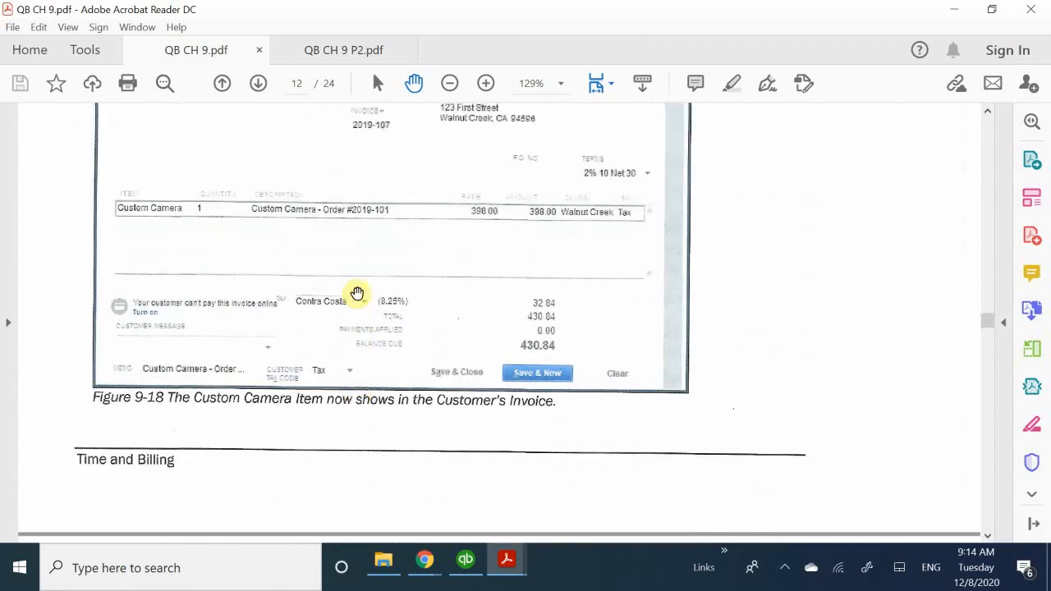
scroll(357, 293, "up", 4)
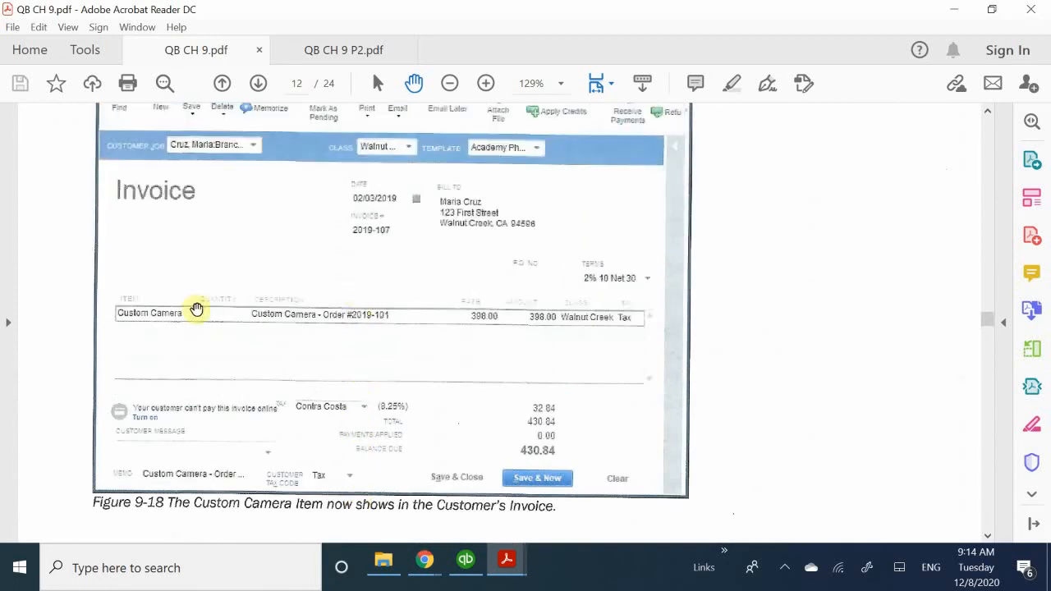
scroll(469, 336, "down", 11)
scroll(467, 334, "down", 10)
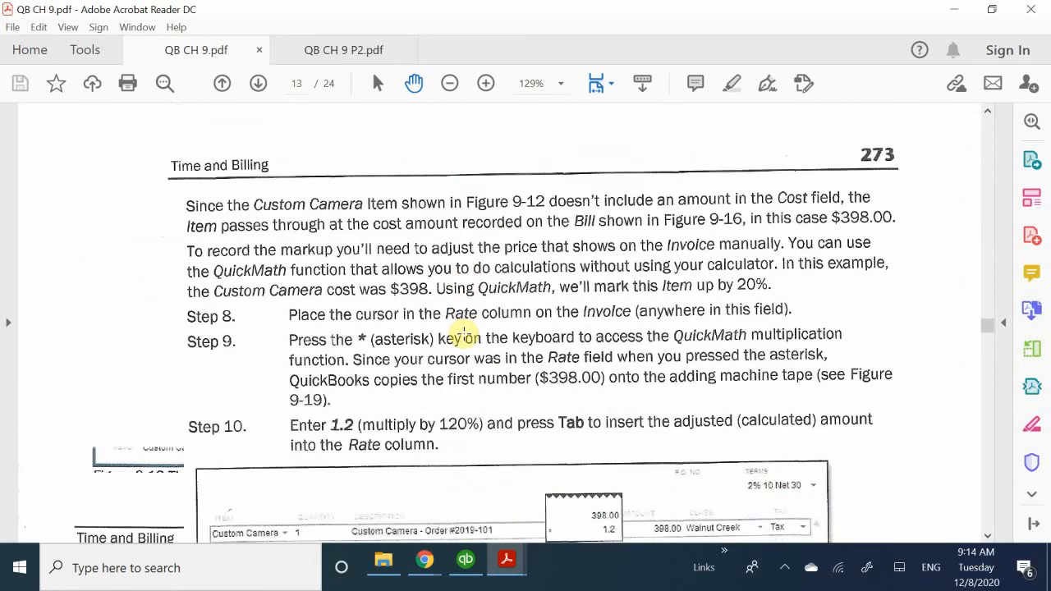
scroll(464, 335, "up", 1)
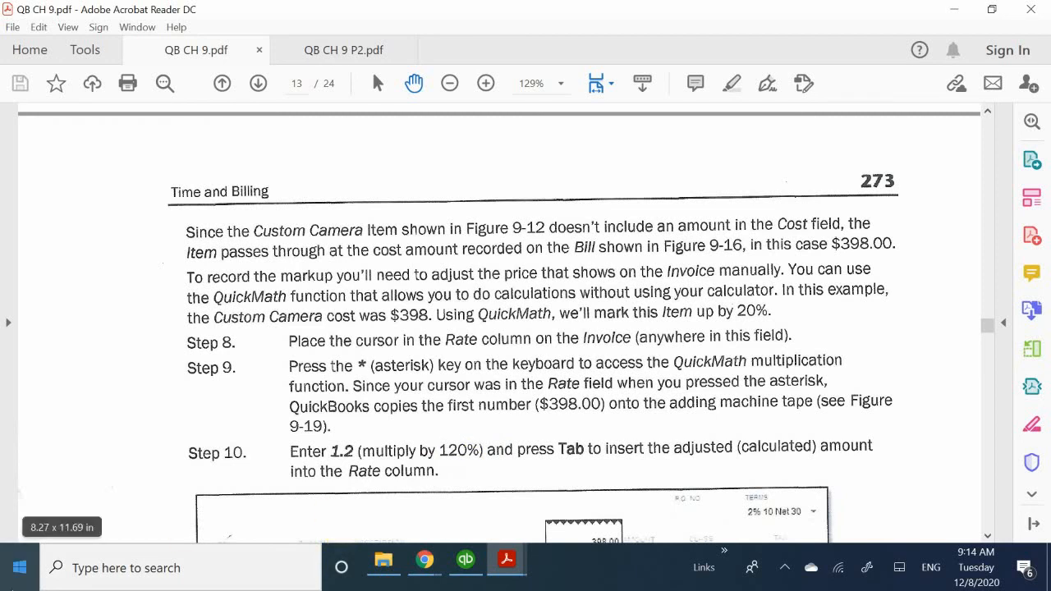
Switch to QuickBooks and use QuickMath to multiply the Customized Camera line's price by 1.2, giving 477.60.
left_click(466, 559)
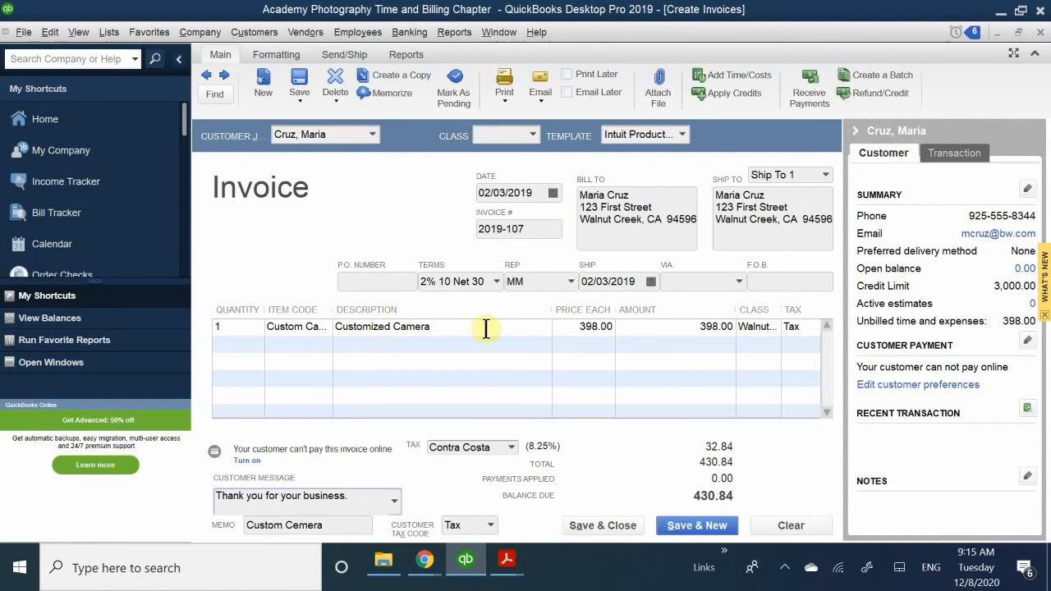
left_click(567, 329)
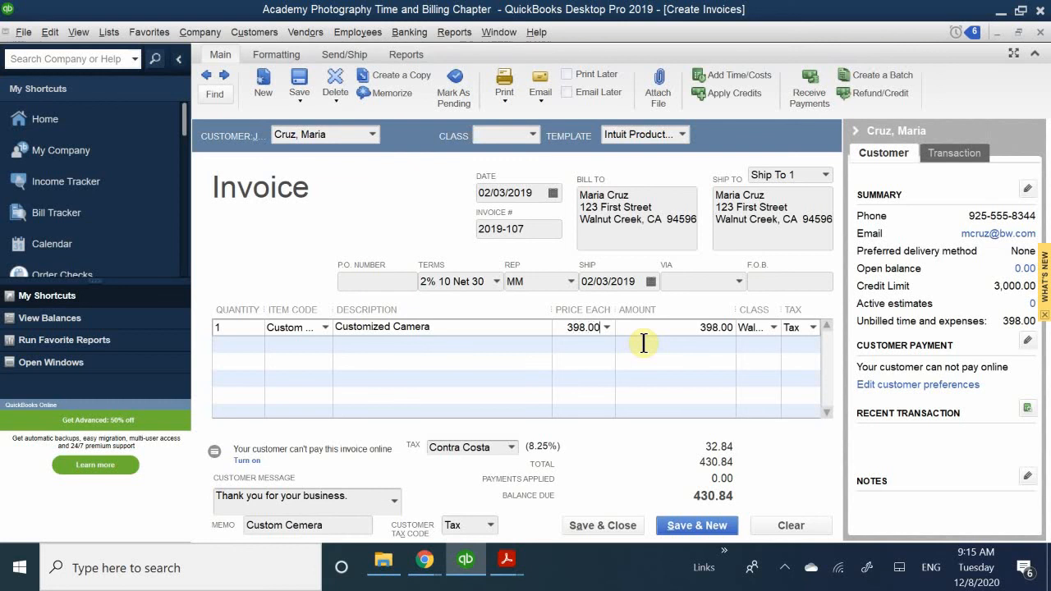
type("*")
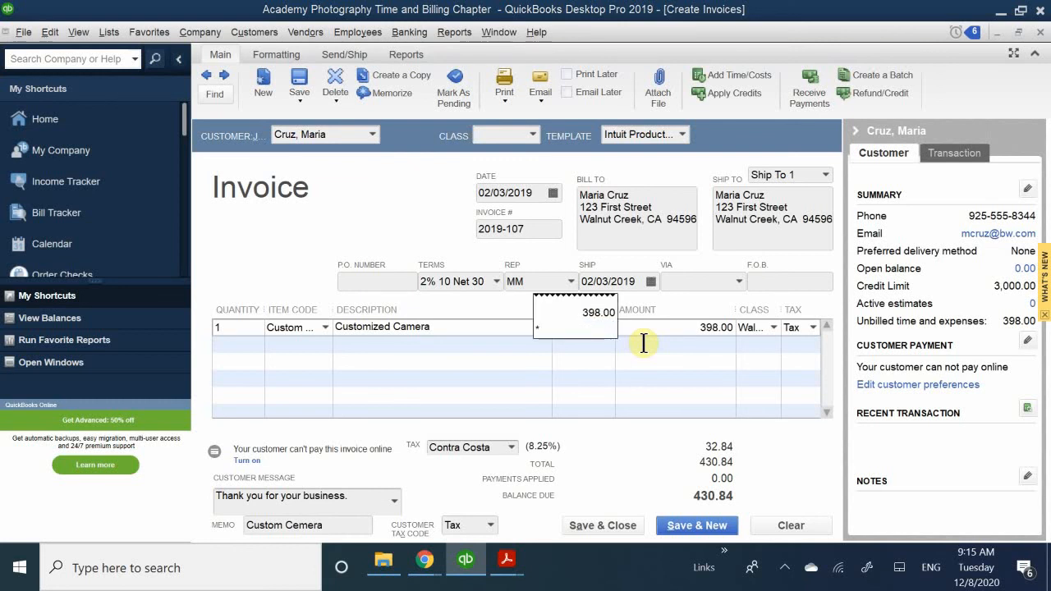
type("0")
type("1")
type("2")
key("Return")
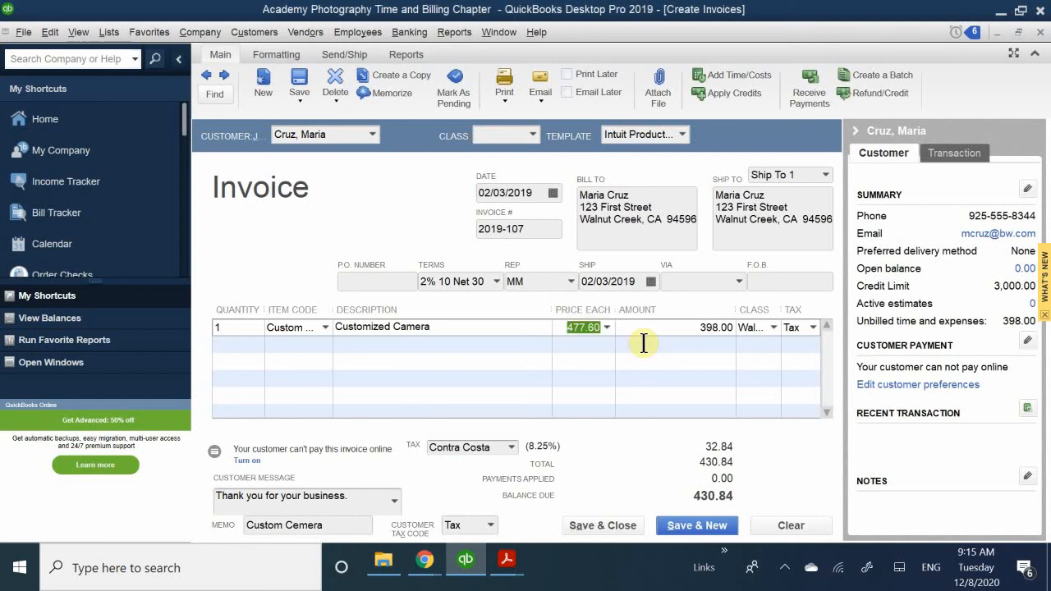
left_click(586, 358)
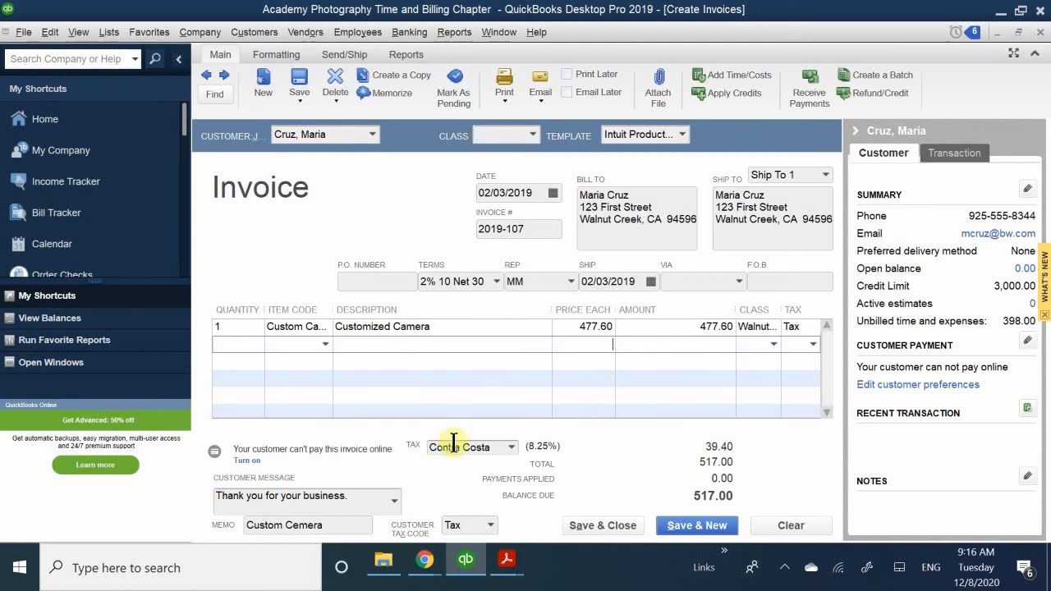
Switch to the QB CH 9 PDF in Acrobat Reader, check the final invoice in Figure 9-20 and locate the subcontracted labor exercise.
mouse_move(517, 565)
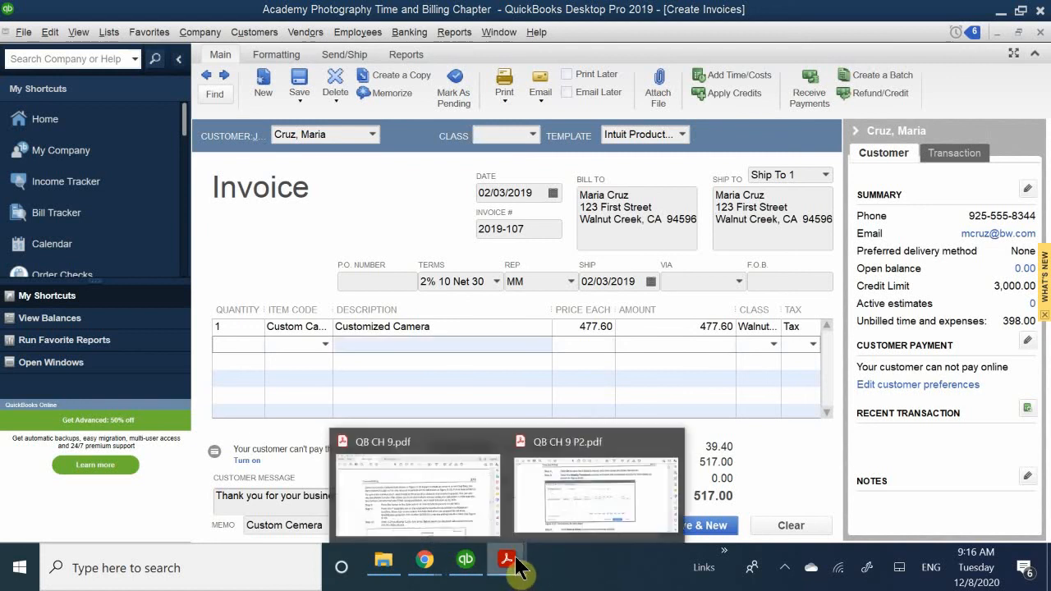
mouse_move(476, 468)
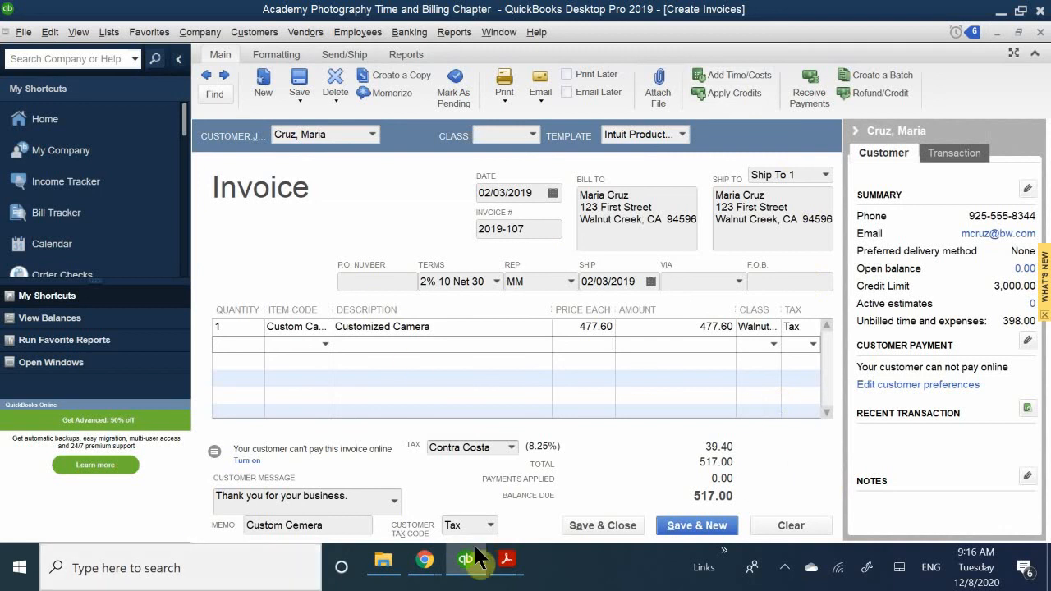
left_click(470, 497)
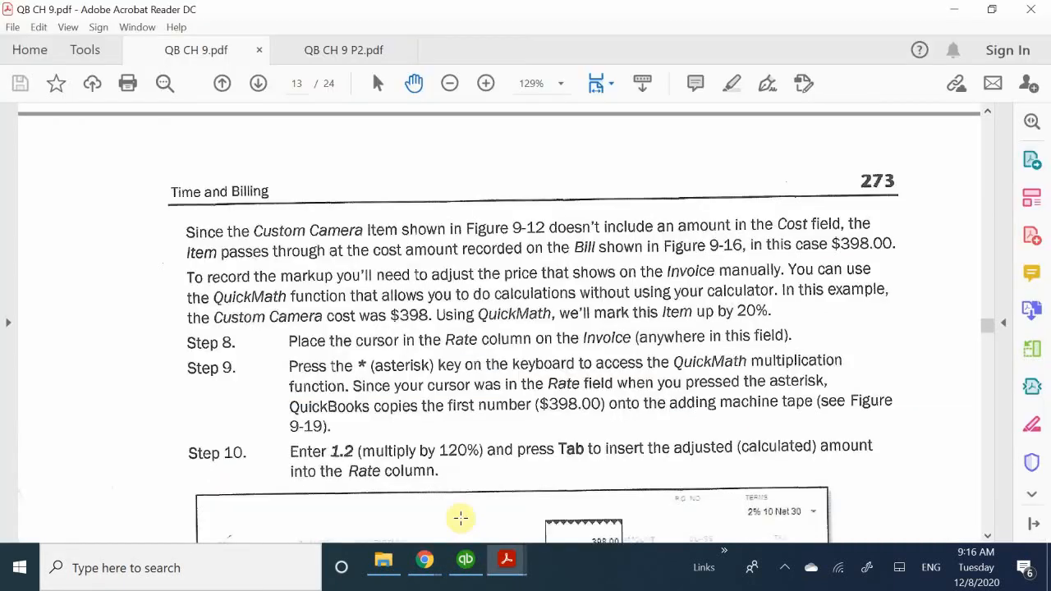
scroll(461, 320, "down", 15)
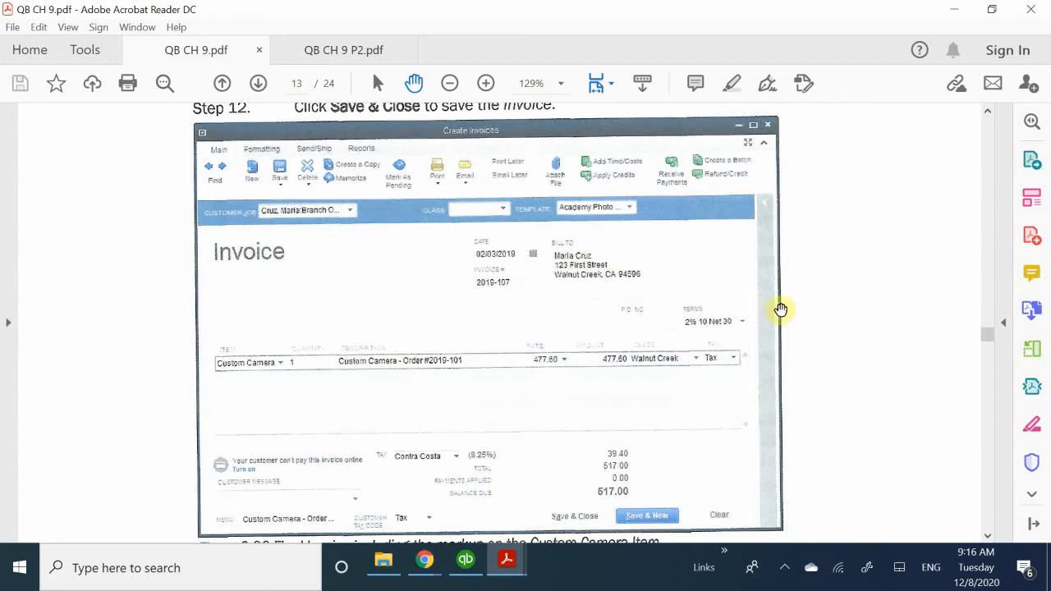
scroll(781, 307, "down", 4)
scroll(781, 307, "down", 12)
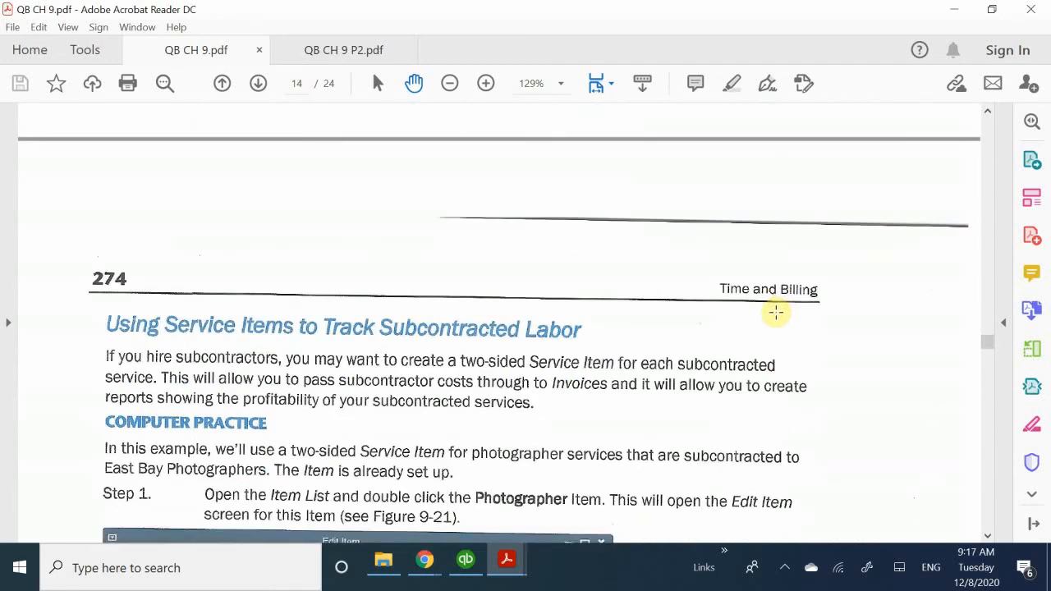
scroll(775, 312, "down", 1)
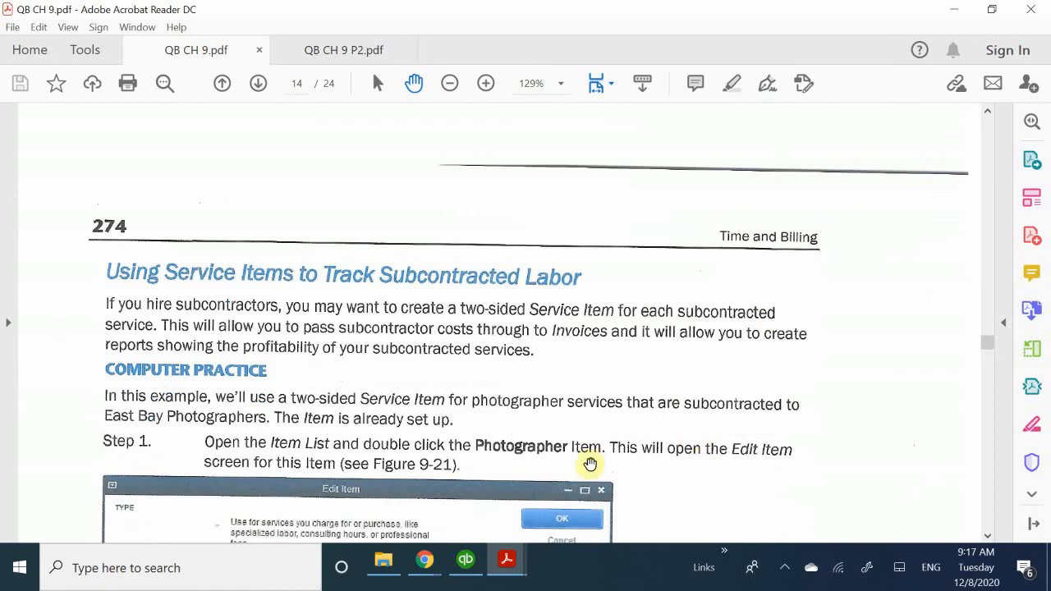
Return to QuickBooks and save and close the marked-up camera invoice.
left_click(463, 560)
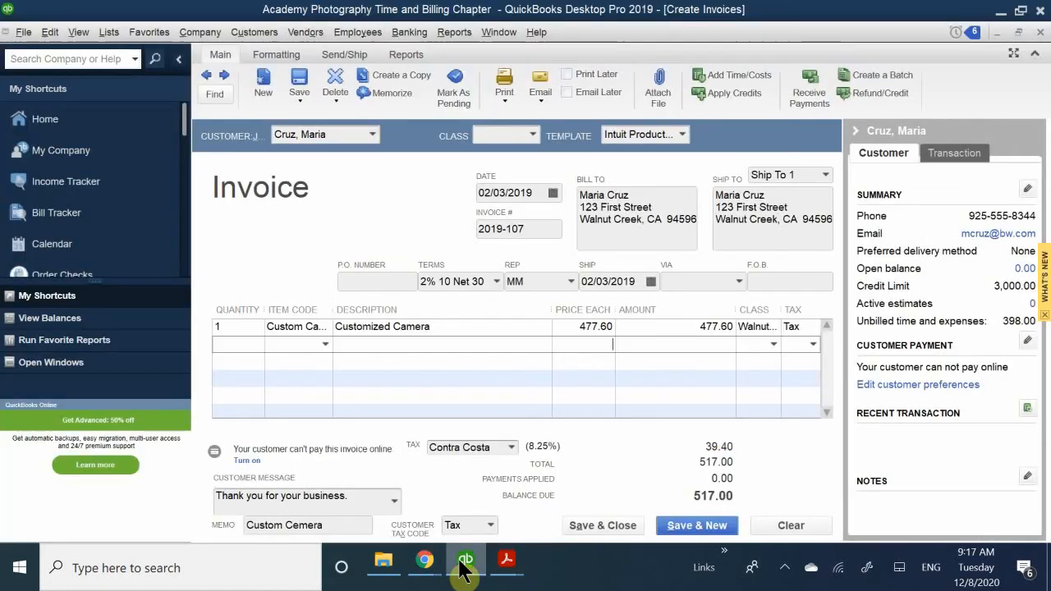
left_click(601, 525)
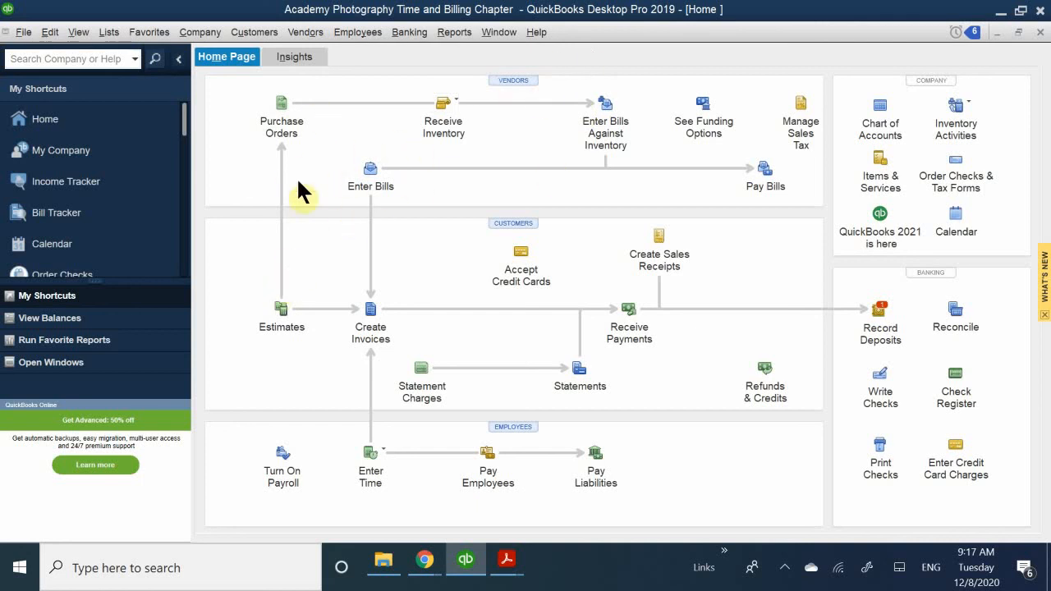
left_click(366, 350)
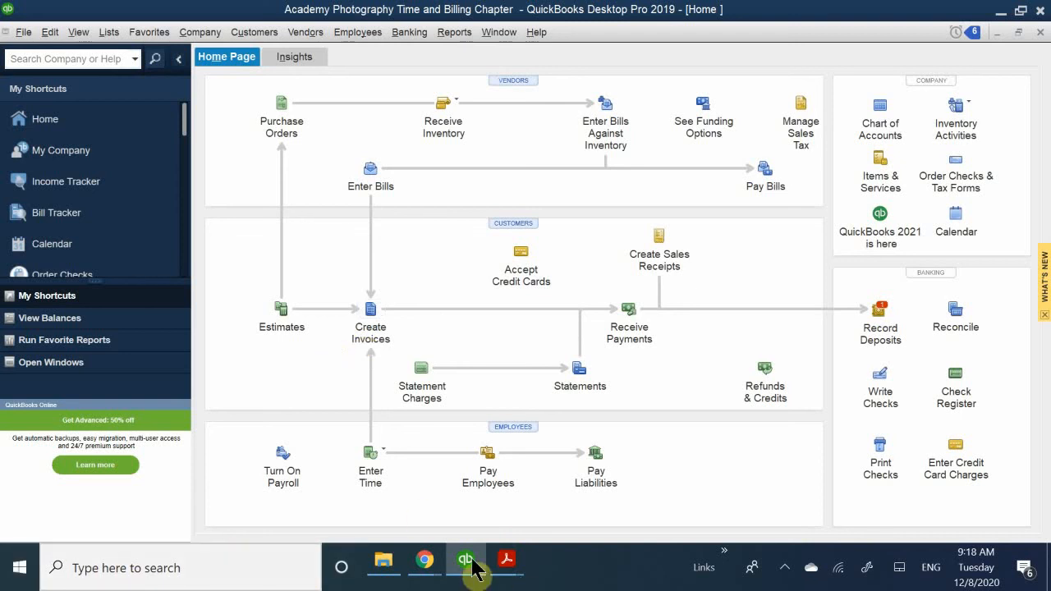
Switch to the QB CH 9 PDF in Acrobat Reader and read step 1 and Figure 9-21 on the two-sided Photographer service item.
mouse_move(506, 563)
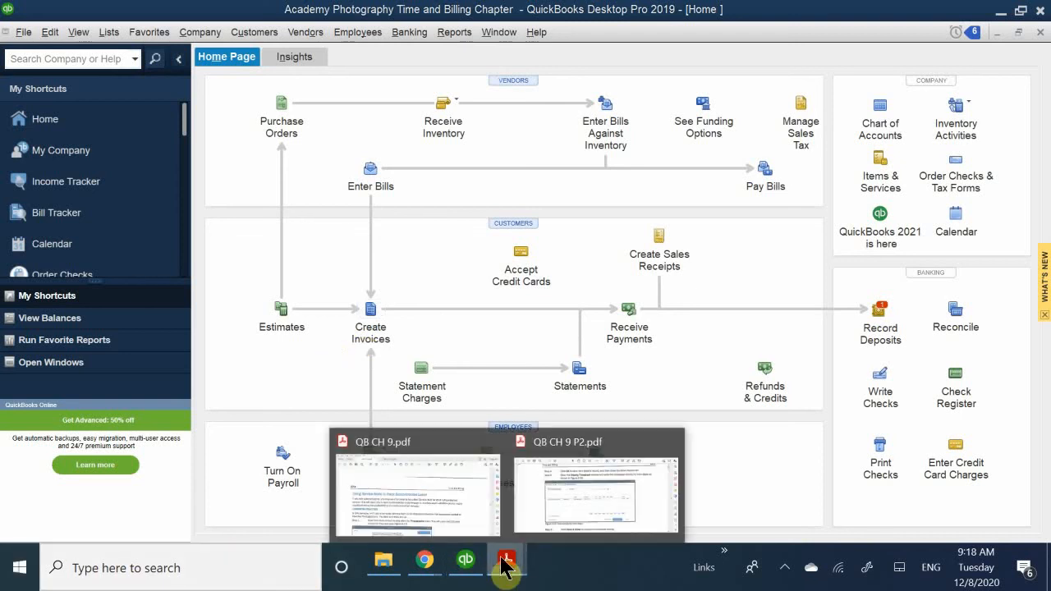
left_click(427, 496)
mouse_move(468, 570)
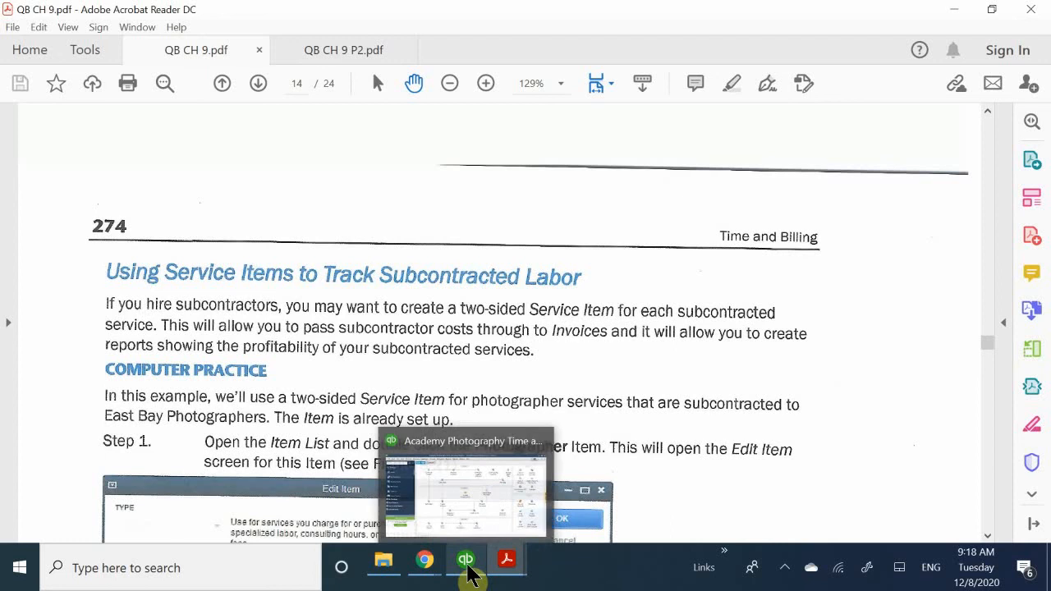
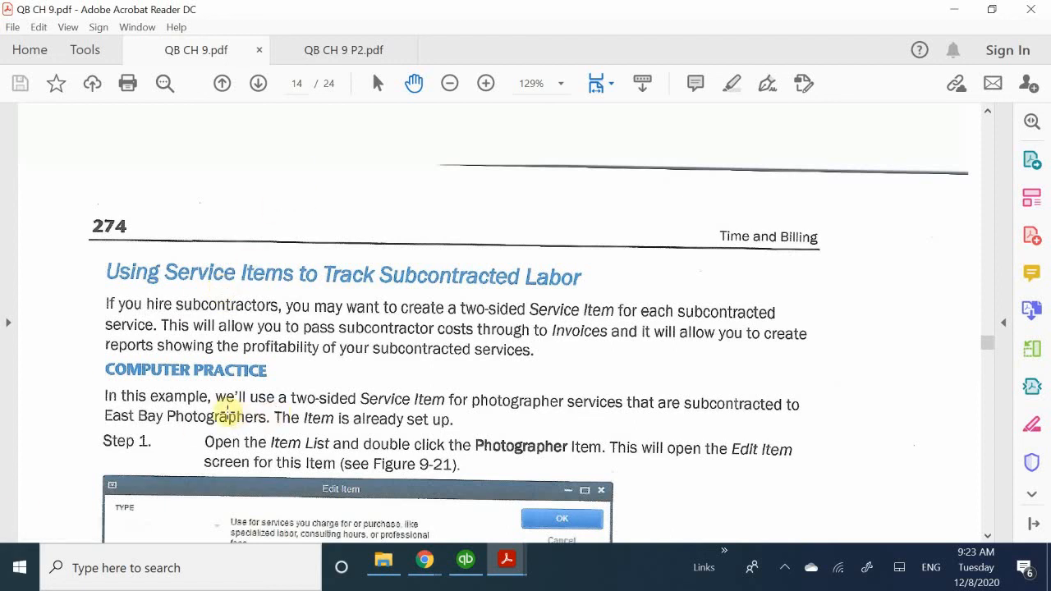
scroll(227, 411, "down", 1)
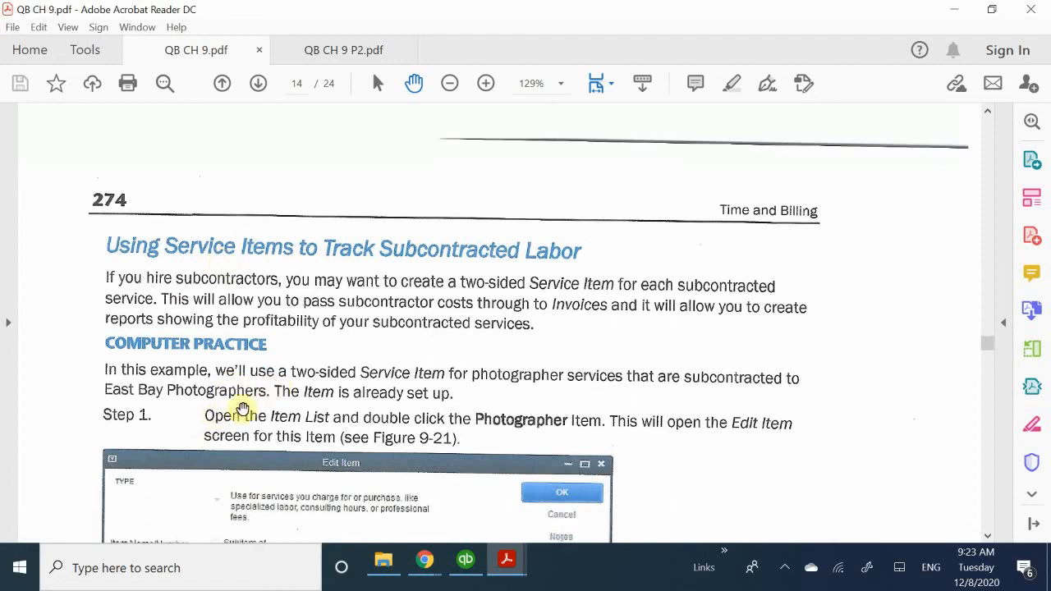
scroll(305, 460, "down", 5)
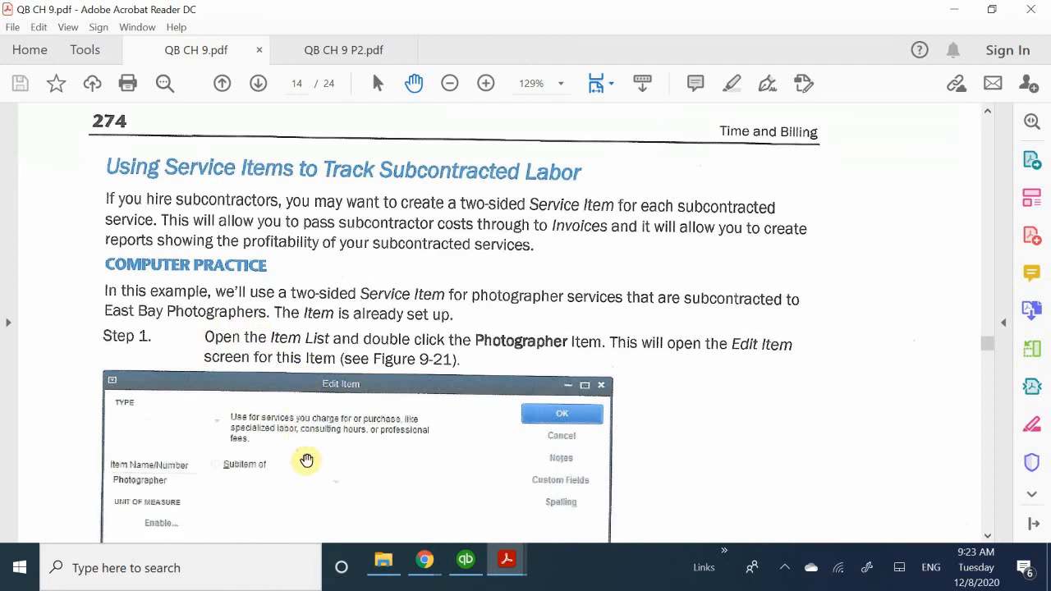
scroll(313, 462, "down", 1)
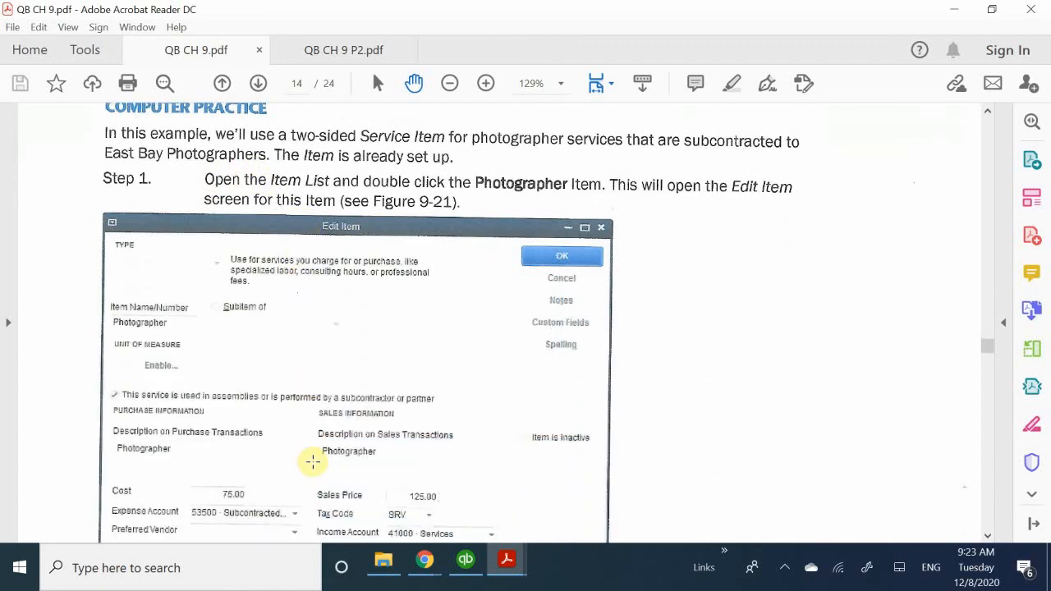
scroll(312, 462, "down", 1)
scroll(312, 462, "down", 2)
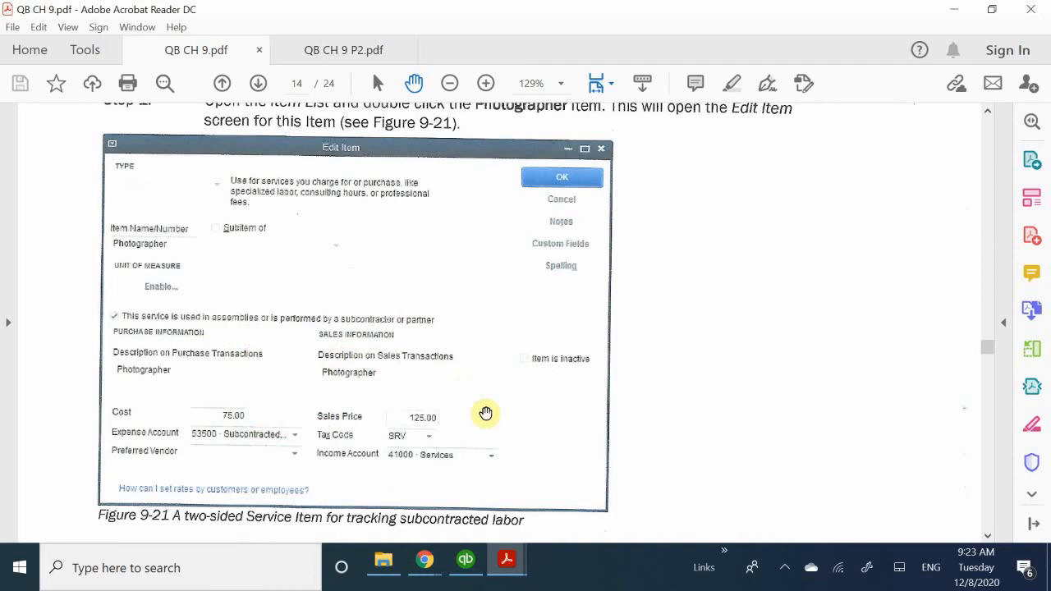
Return to QuickBooks and open the Photographer service item from the Item List for editing.
left_click(466, 561)
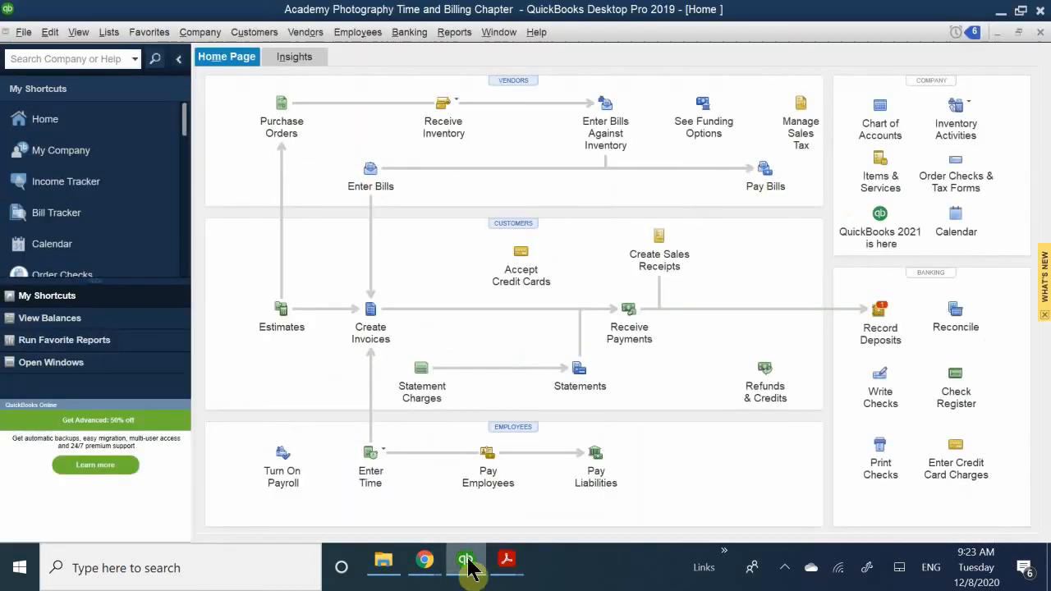
left_click(885, 182)
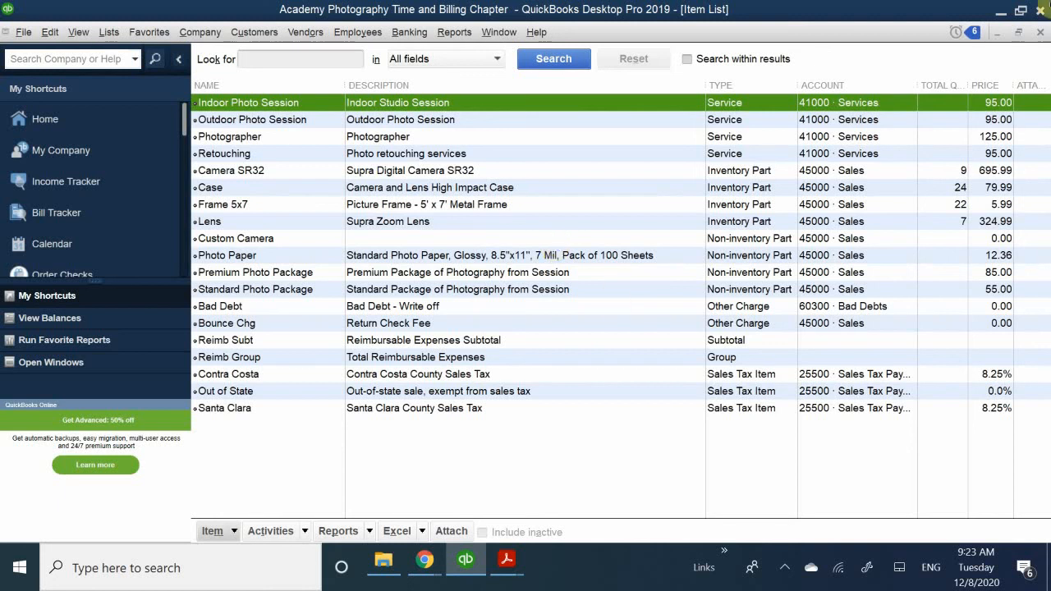
double_click(252, 136)
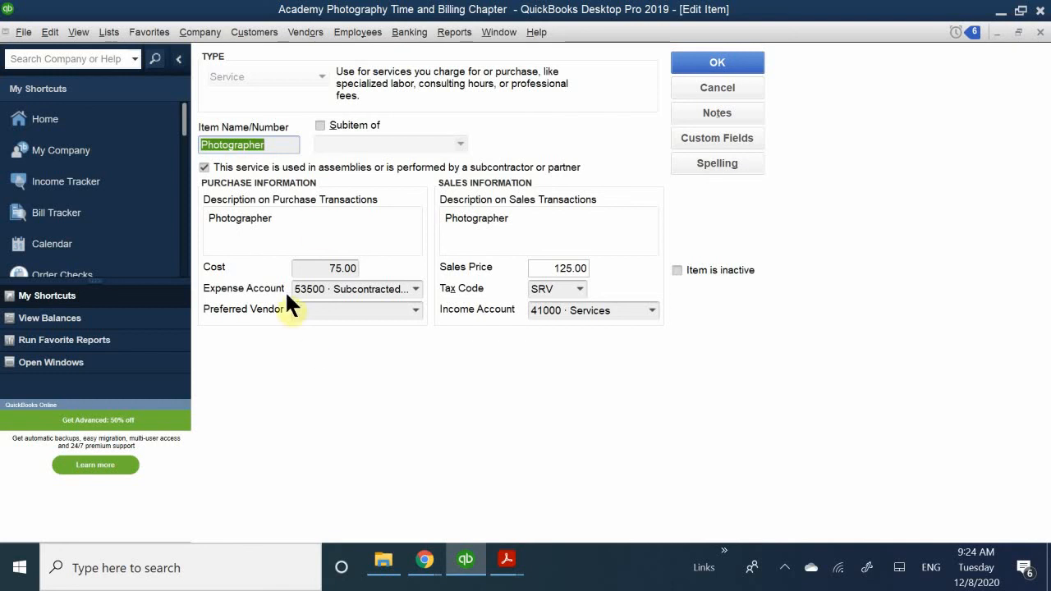
Switch to the QB CH 9 PDF in Acrobat Reader and examine Figure 9-21 and steps 2 and 3 for the Photographer item.
left_click(506, 560)
left_click(430, 487)
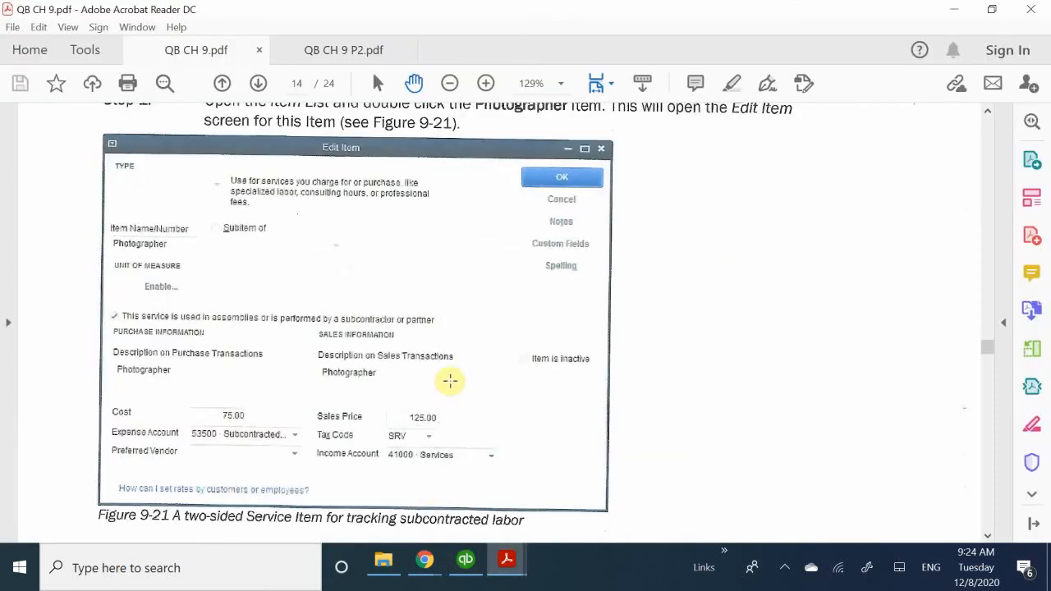
scroll(450, 380, "down", 1)
scroll(450, 380, "down", 1)
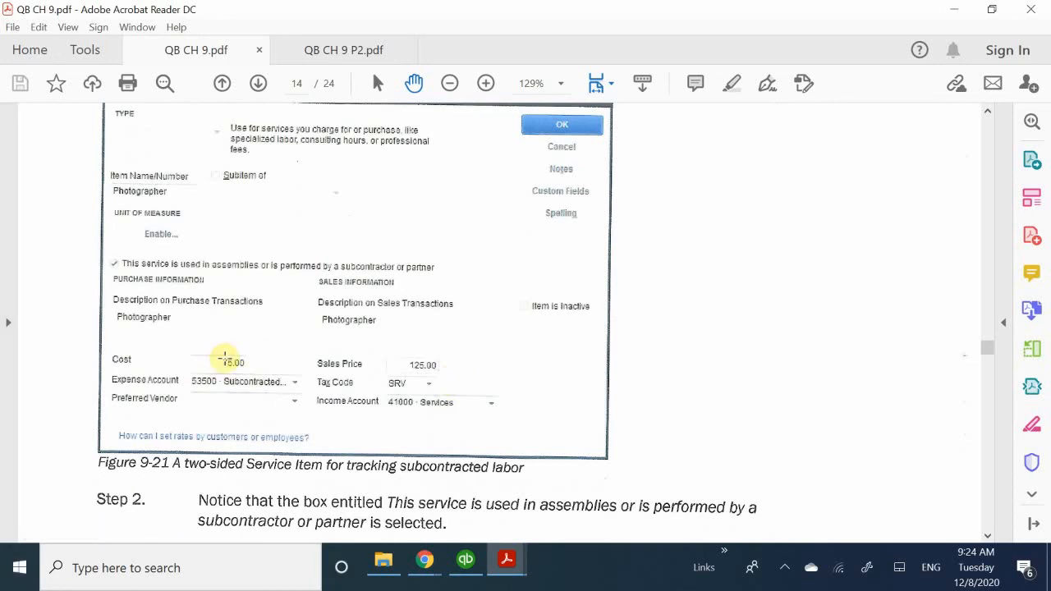
scroll(227, 357, "down", 1)
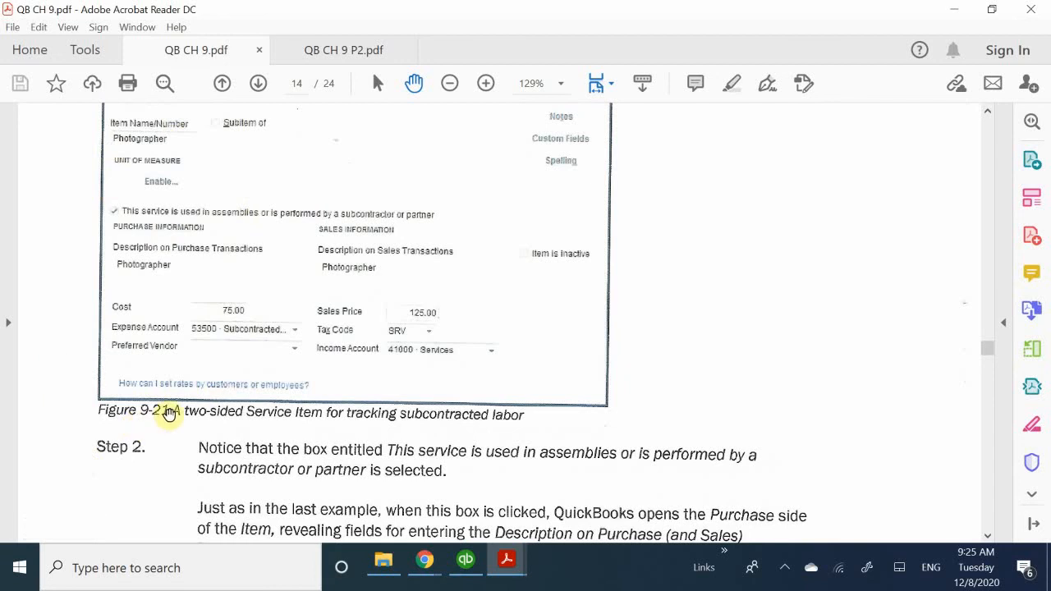
scroll(230, 456, "down", 1)
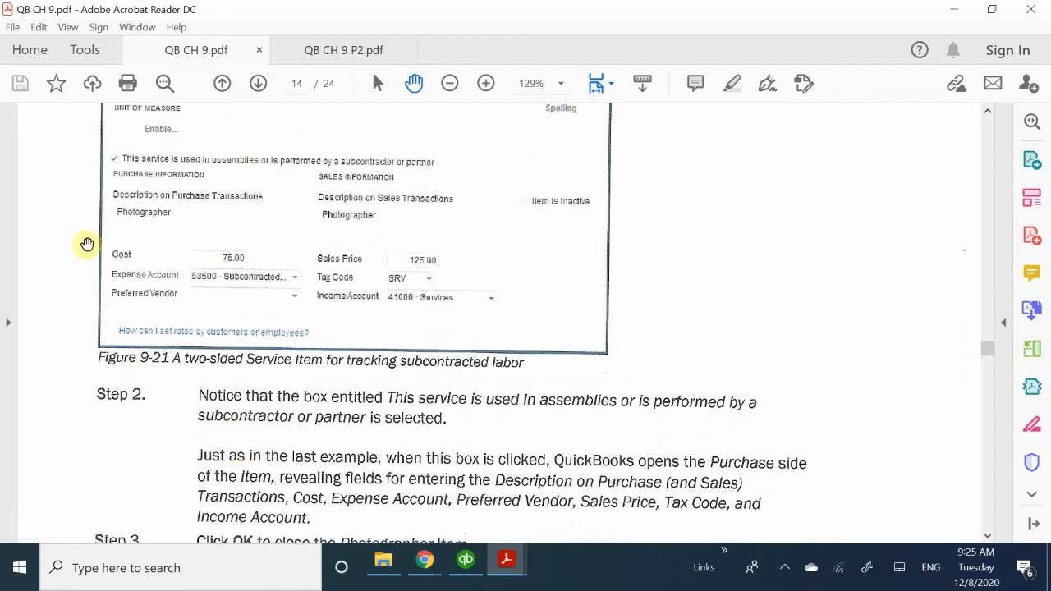
scroll(333, 399, "down", 1)
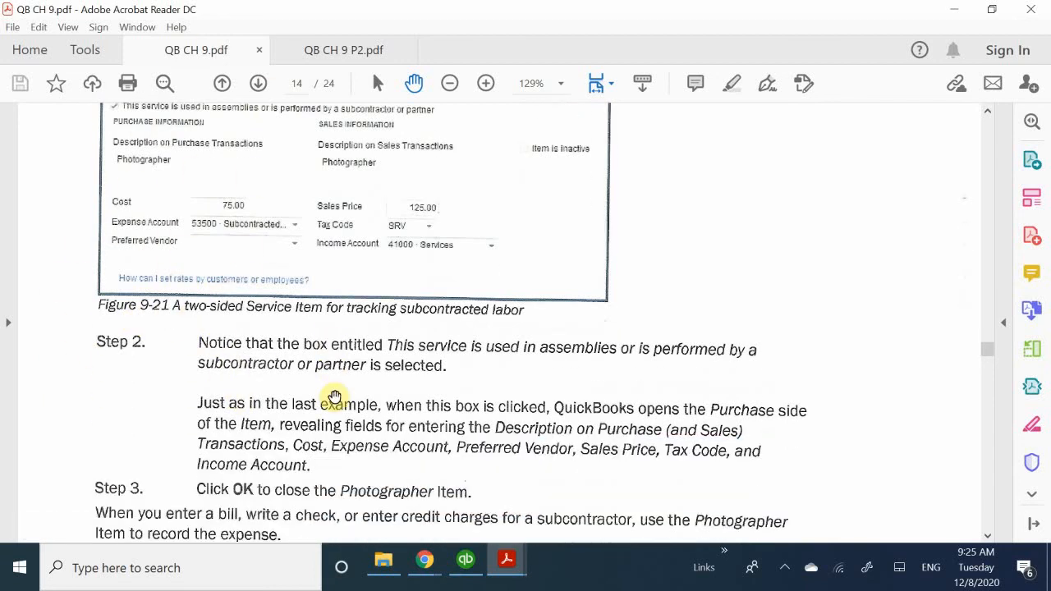
Read steps 3 to 6 in the QB CH 9 PDF on closing the Photographer item and entering the East Bay Photographers bill.
scroll(334, 398, "down", 1)
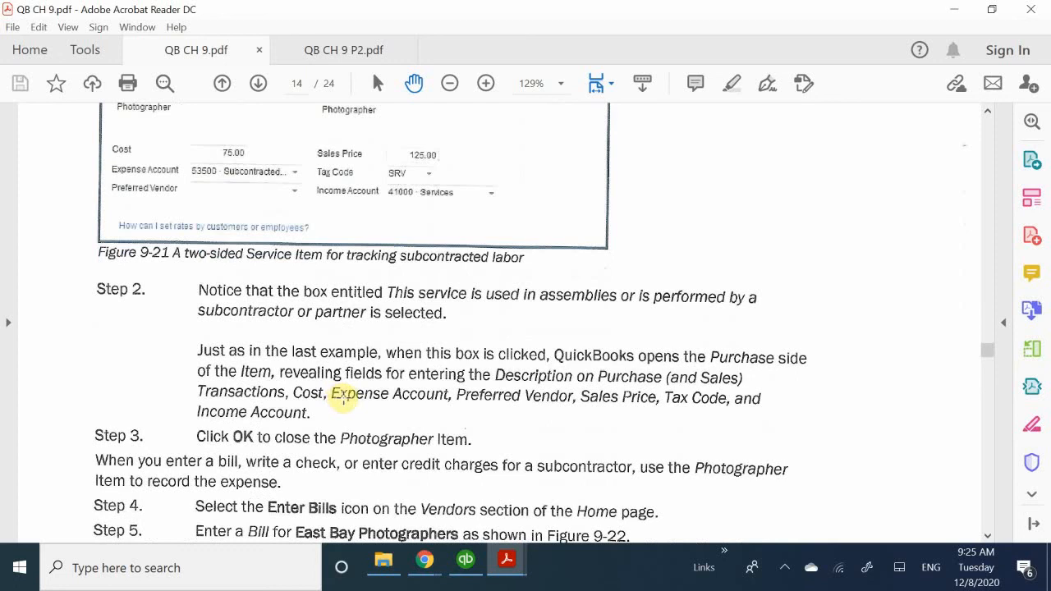
scroll(340, 398, "down", 3)
scroll(354, 394, "down", 2)
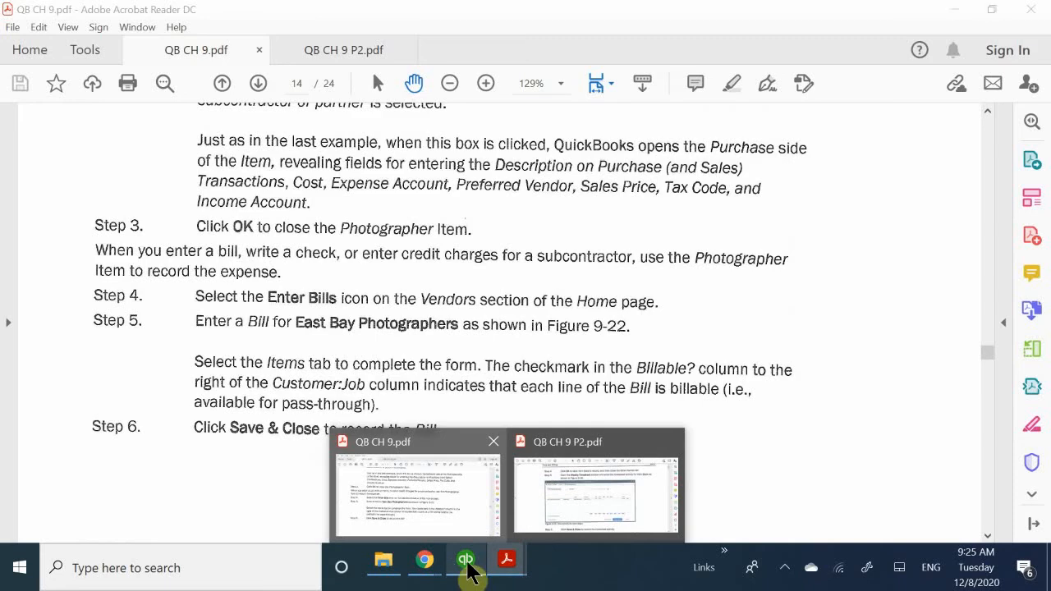
Return to QuickBooks, accept the Photographer item as it stands and close the Item List.
left_click(464, 560)
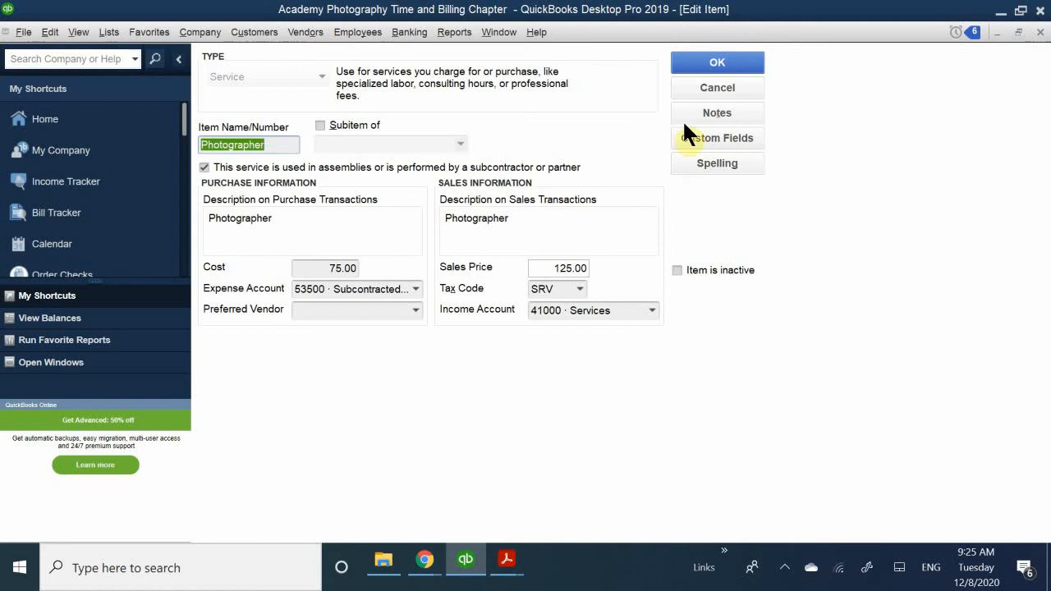
left_click(688, 70)
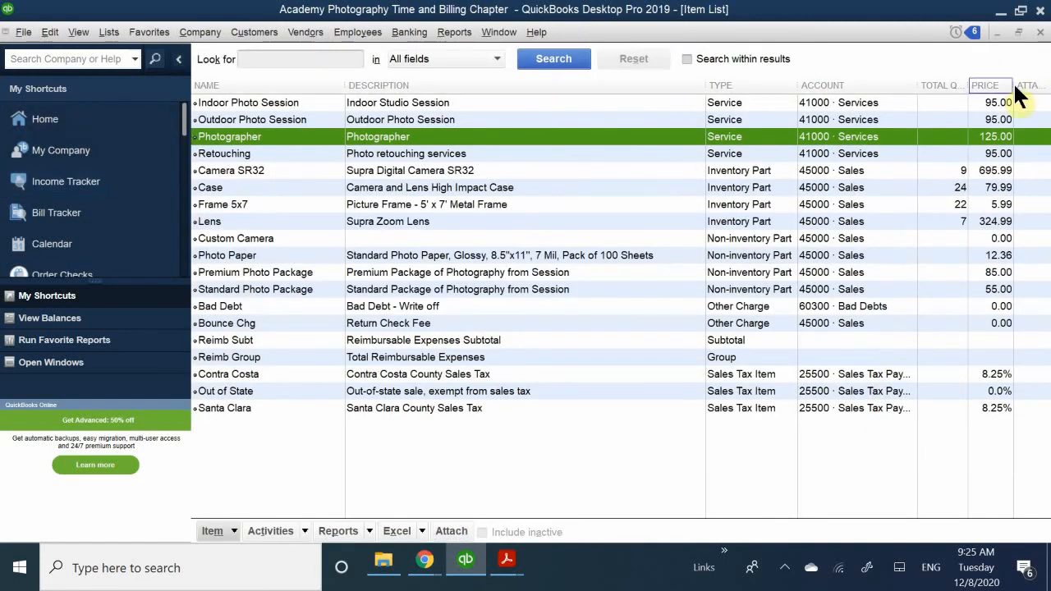
left_click(1040, 33)
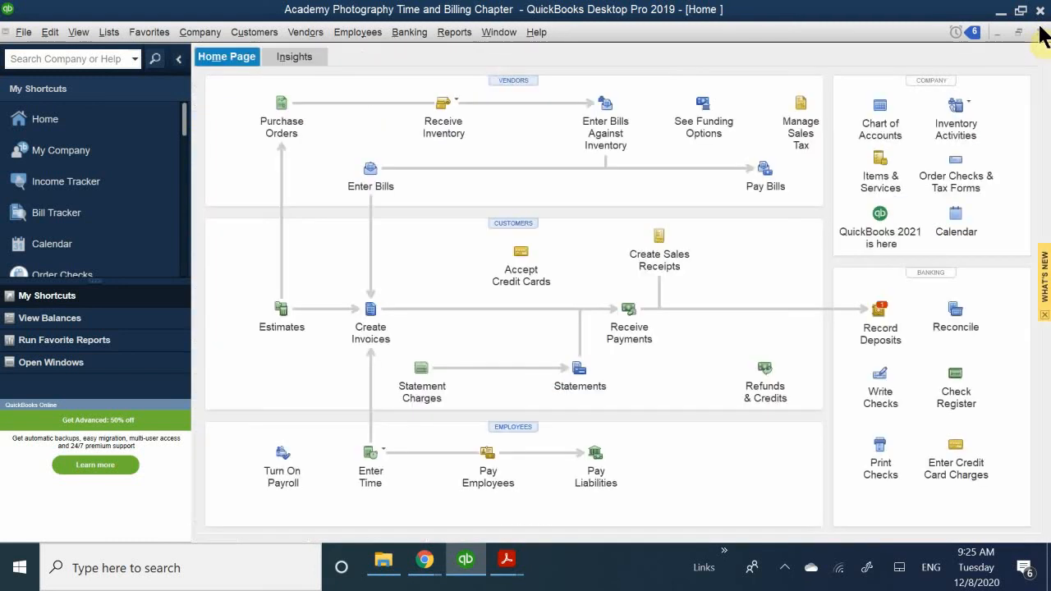
Start a new vendor bill for East Bay Photographers.
left_click(374, 174)
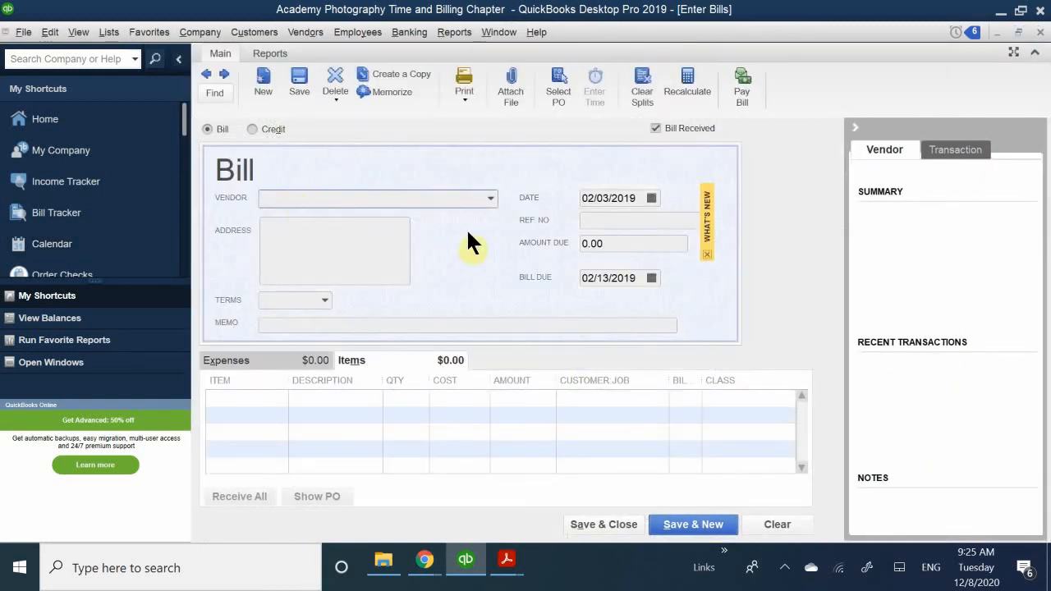
type("East Bay Photographers")
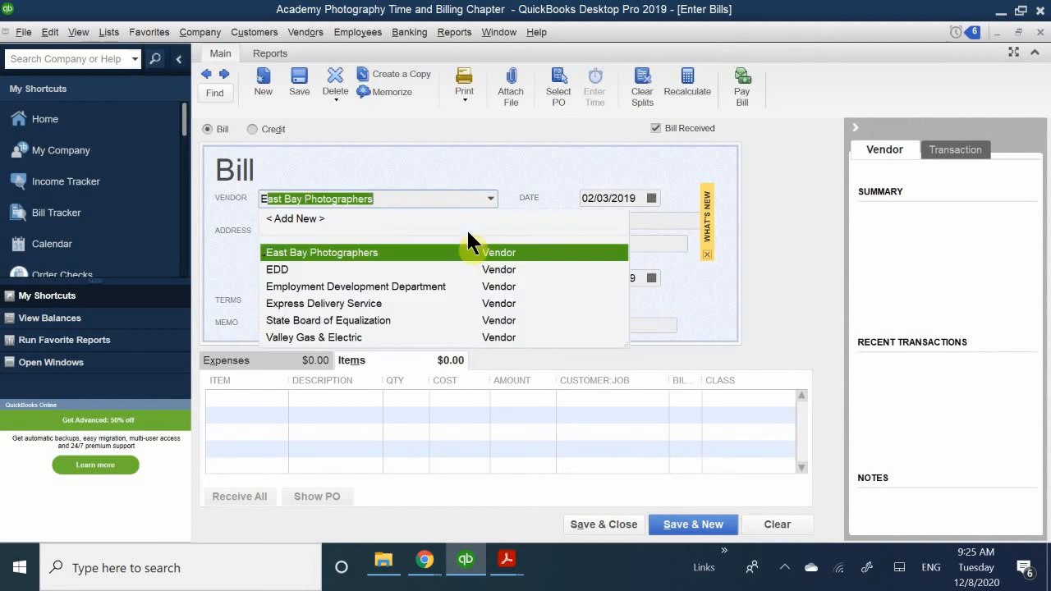
left_click(345, 252)
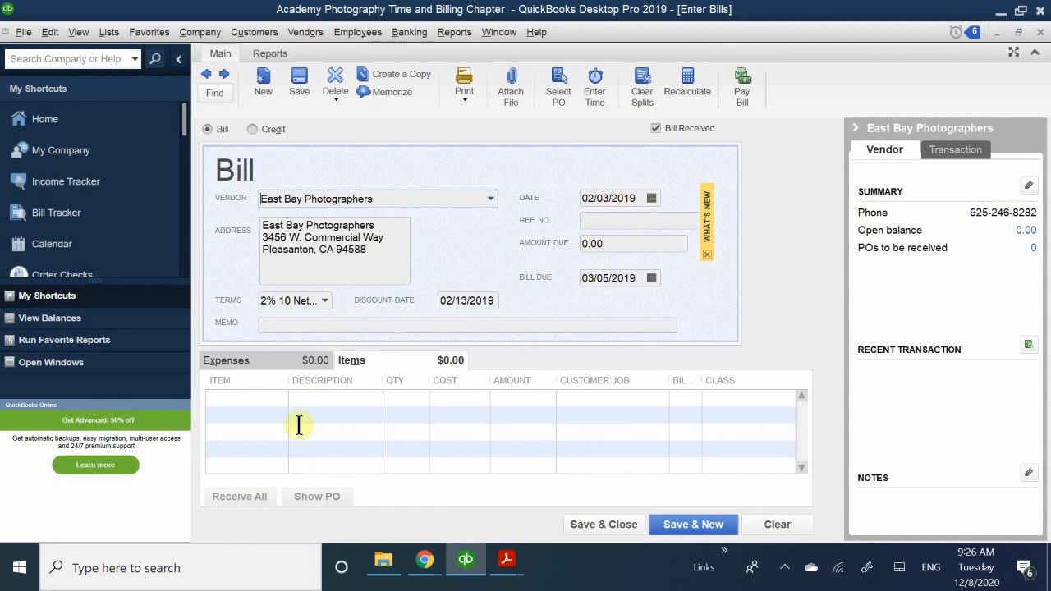
Add the Photographer service item to the bill's first item line with a quantity of 6.
left_click(248, 396)
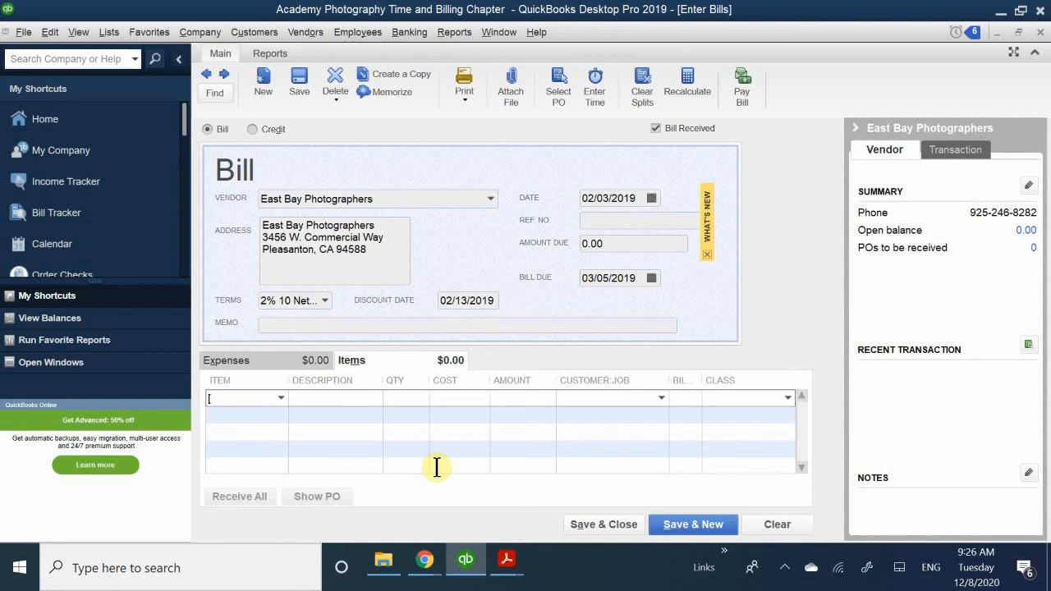
type("P")
type("hotographer")
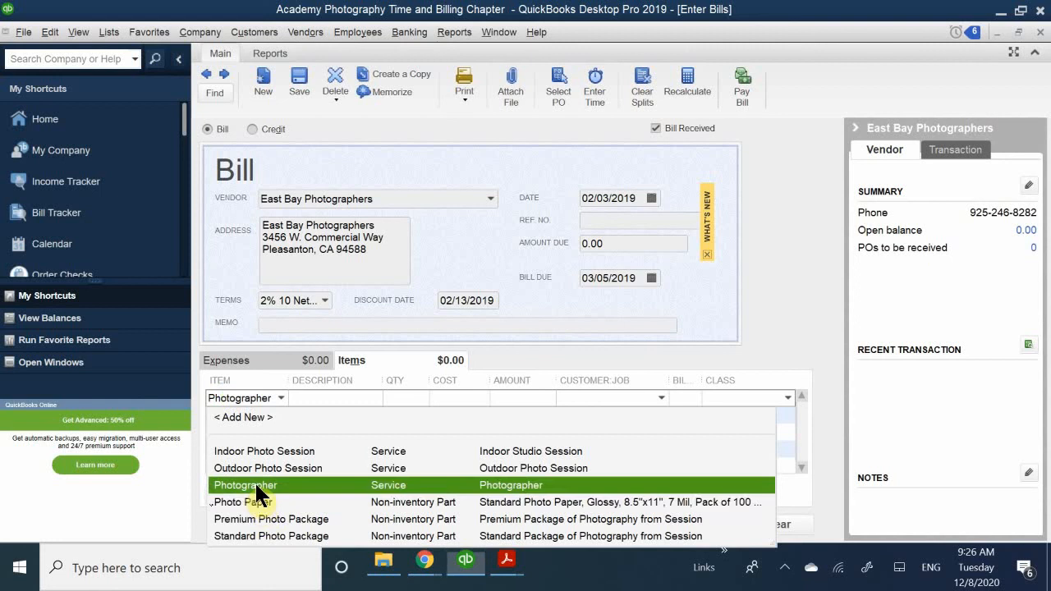
left_click(255, 484)
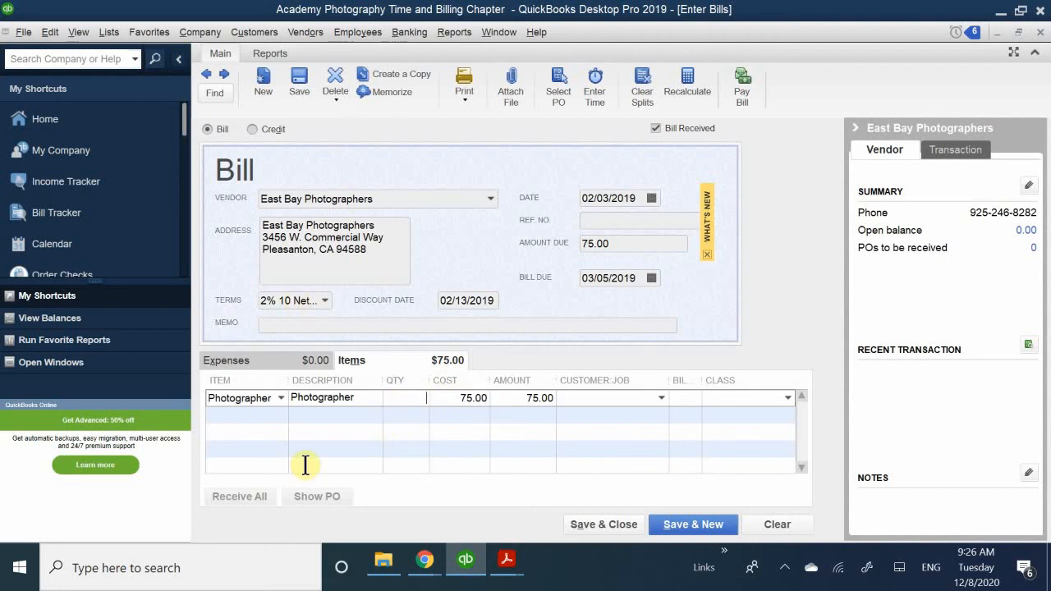
type("6")
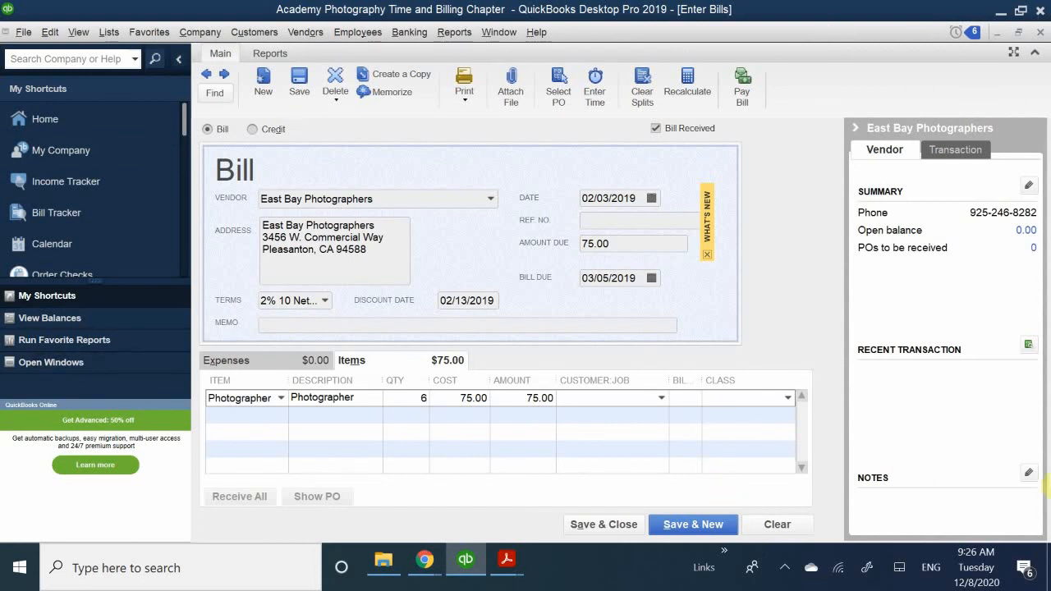
Assign the Photographer line to the parent customer of the Branch Opening job and set its class to Walnut Creek.
left_click(644, 398)
type("mar")
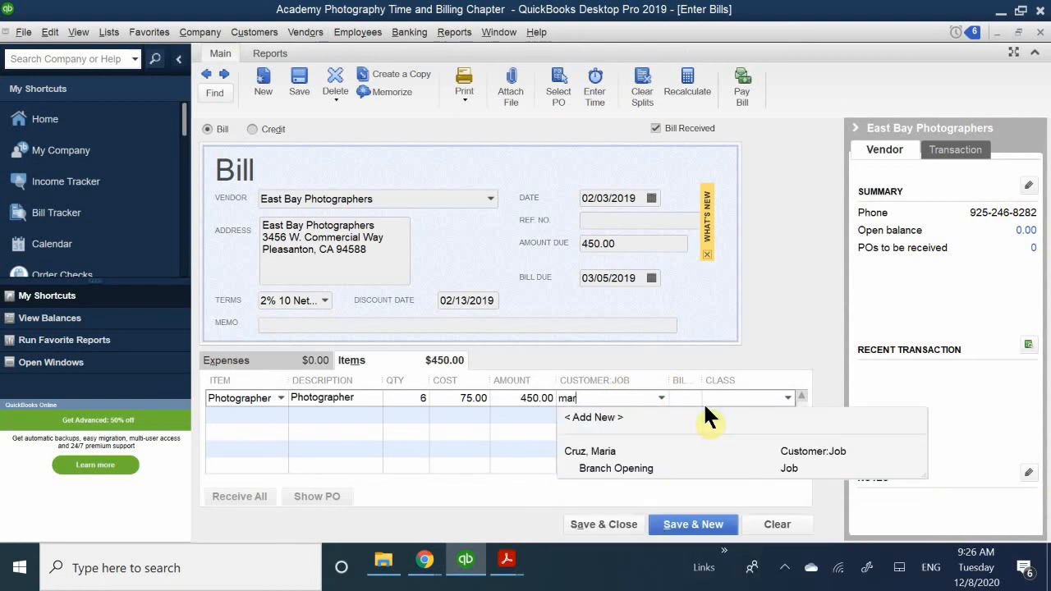
type("ia")
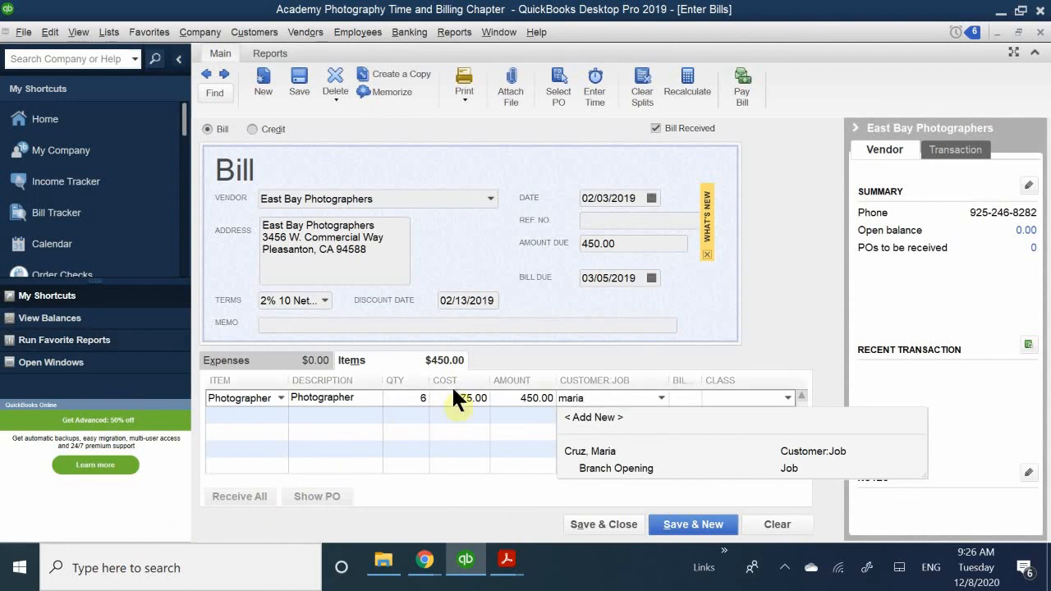
left_click(582, 454)
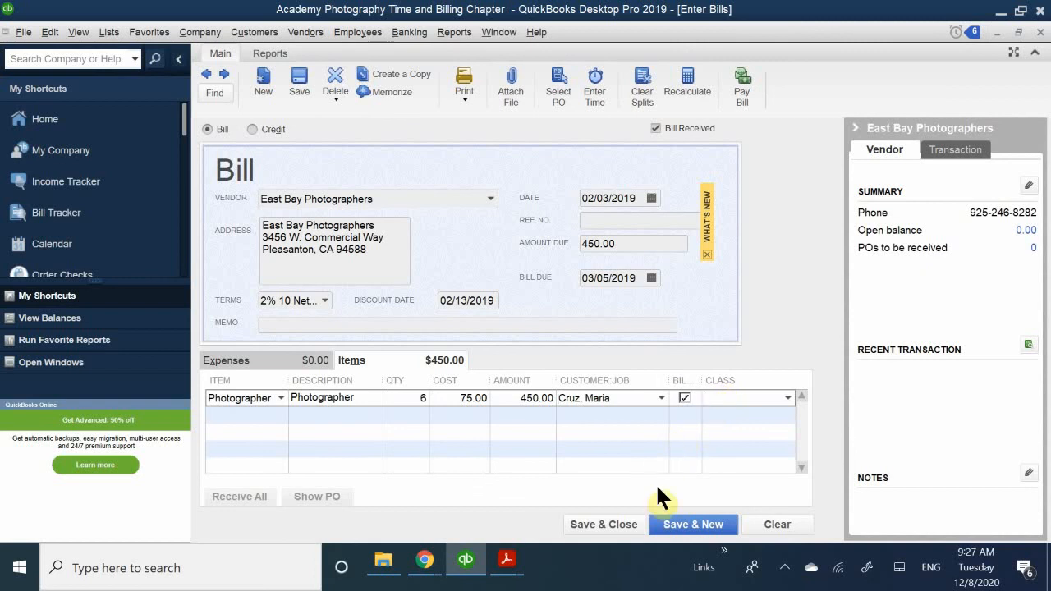
type("Walnut Creek")
left_click(733, 450)
Enter "6 Hours Photographers" as the bill's memo.
left_click(322, 322)
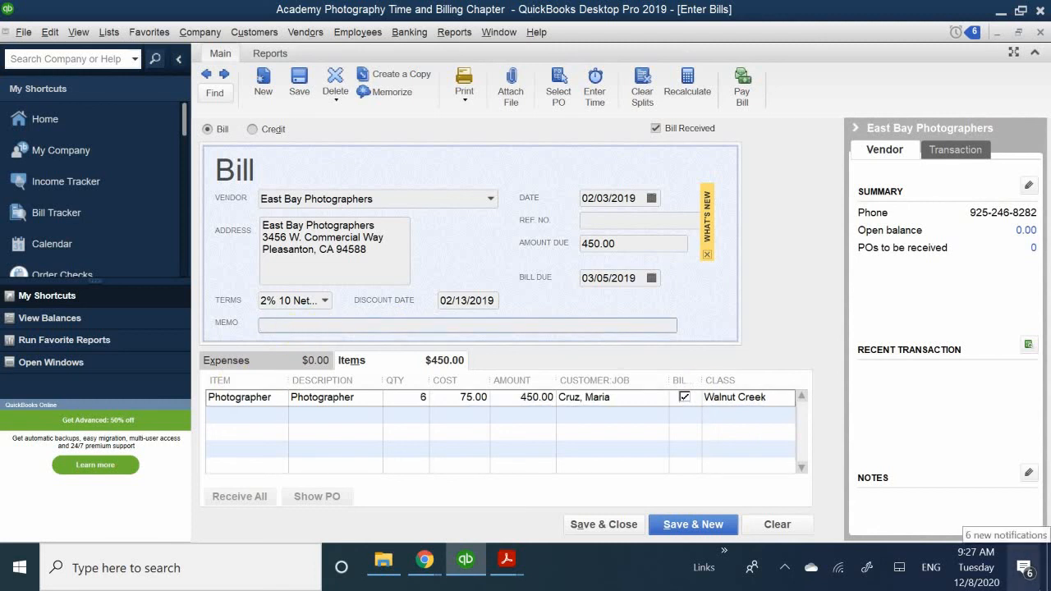
type("6 Hours P")
key("BackSpace")
key("BackSpace")
type("of")
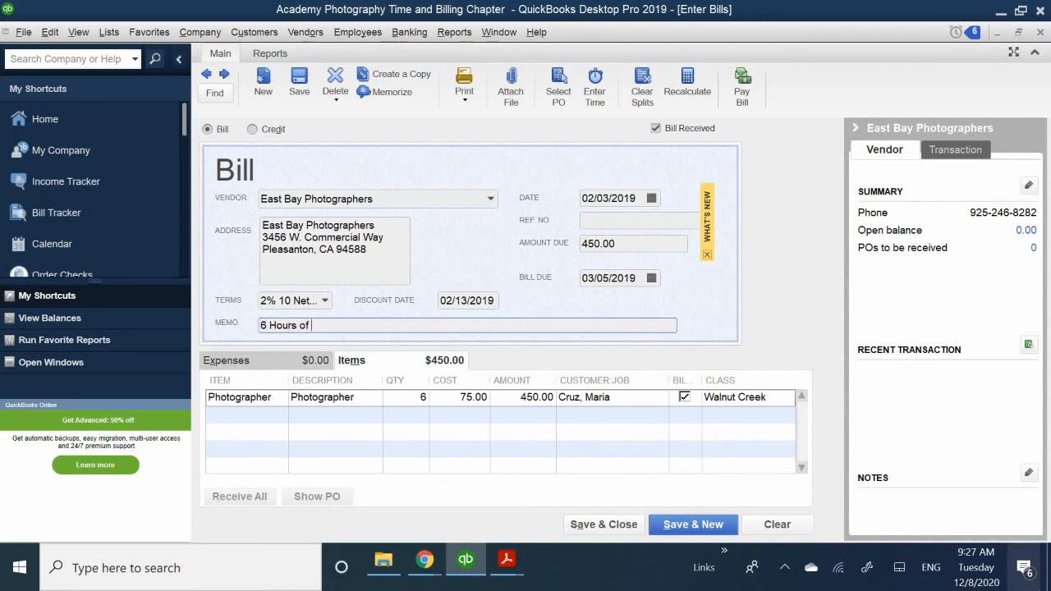
key("BackSpace")
key("BackSpace")
type("Photographers")
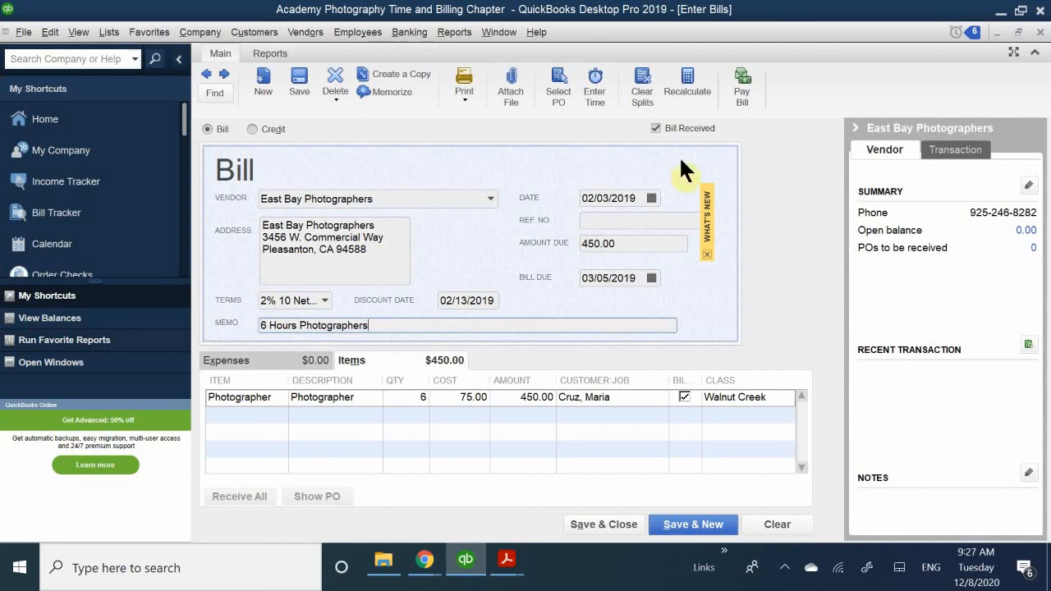
Set the bill's reference number to 2019-110.
left_click(610, 219)
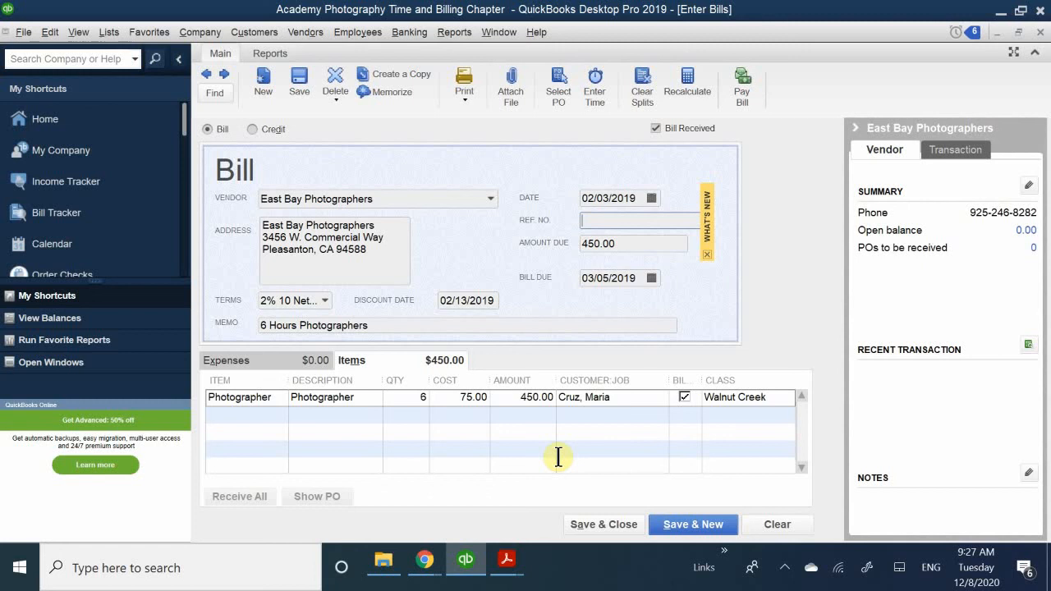
type("2019")
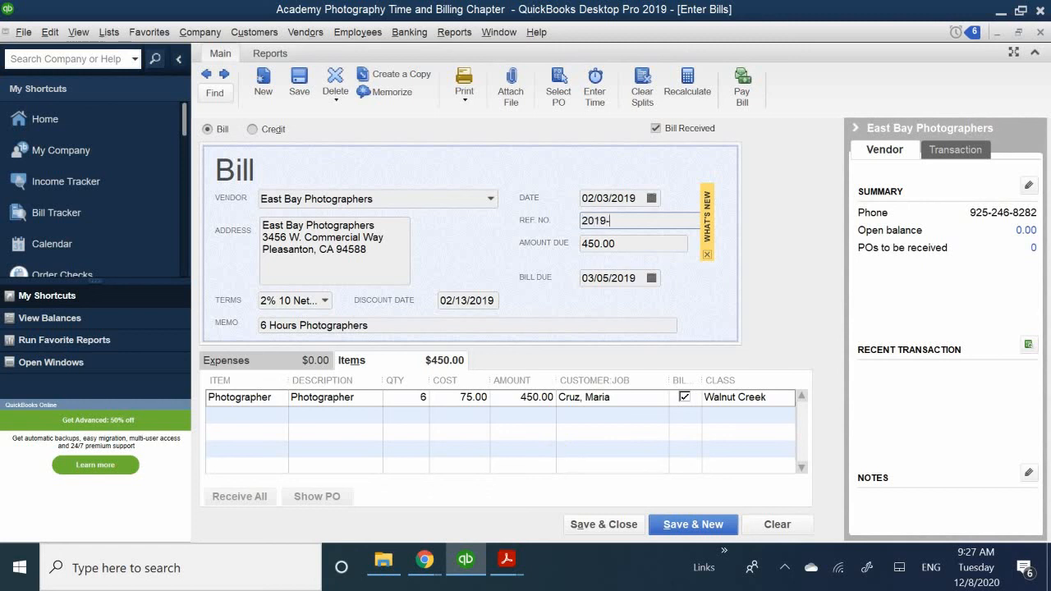
type("-110")
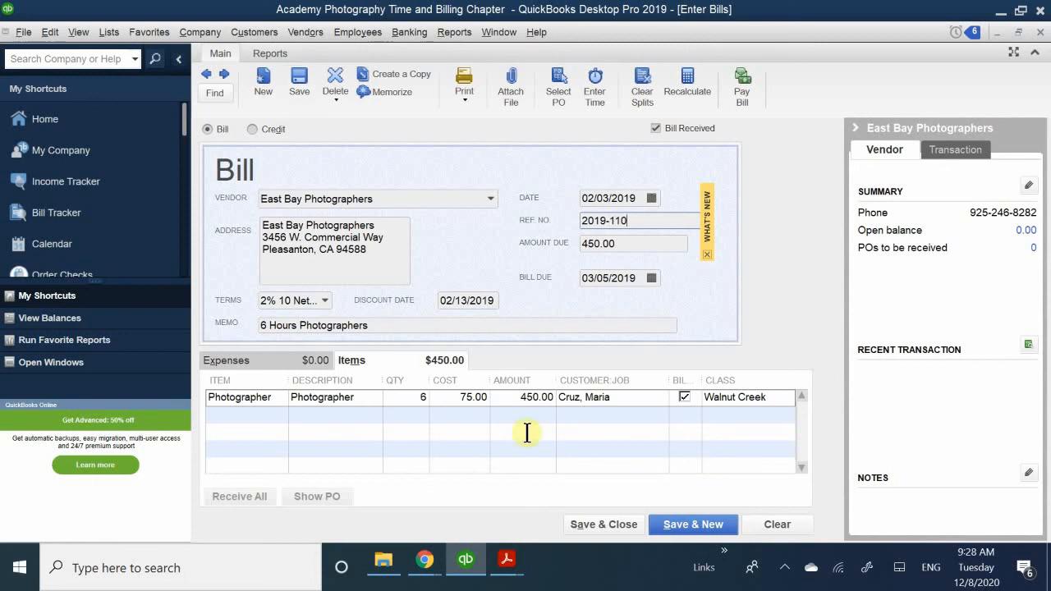
Switch to the QB CH 9 PDF in Acrobat Reader and examine the subcontracted services bill in Figure 9-22.
mouse_move(511, 561)
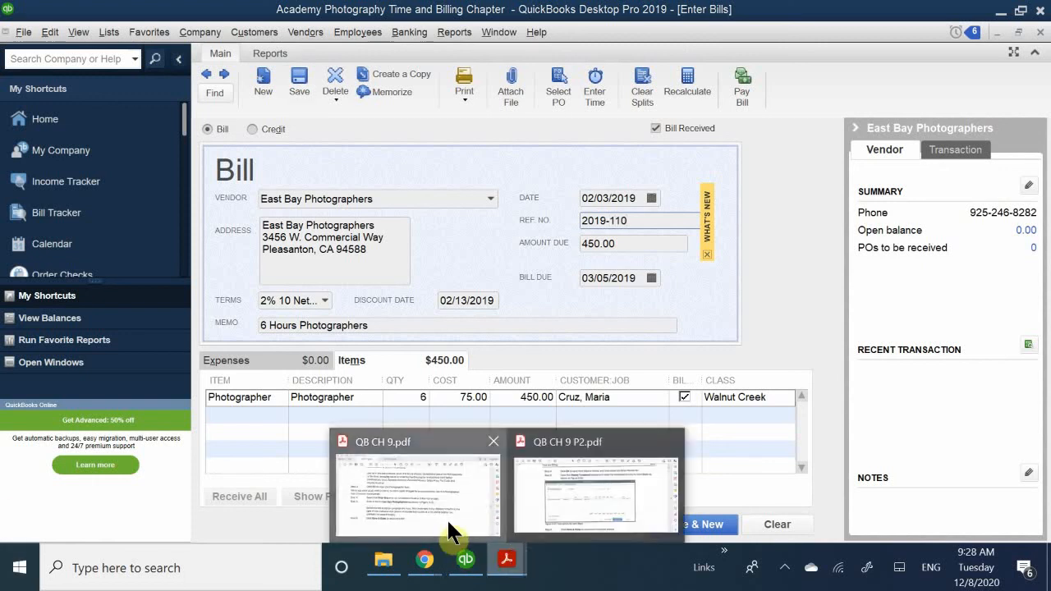
left_click(452, 399)
scroll(513, 358, "down", 3)
scroll(514, 358, "down", 5)
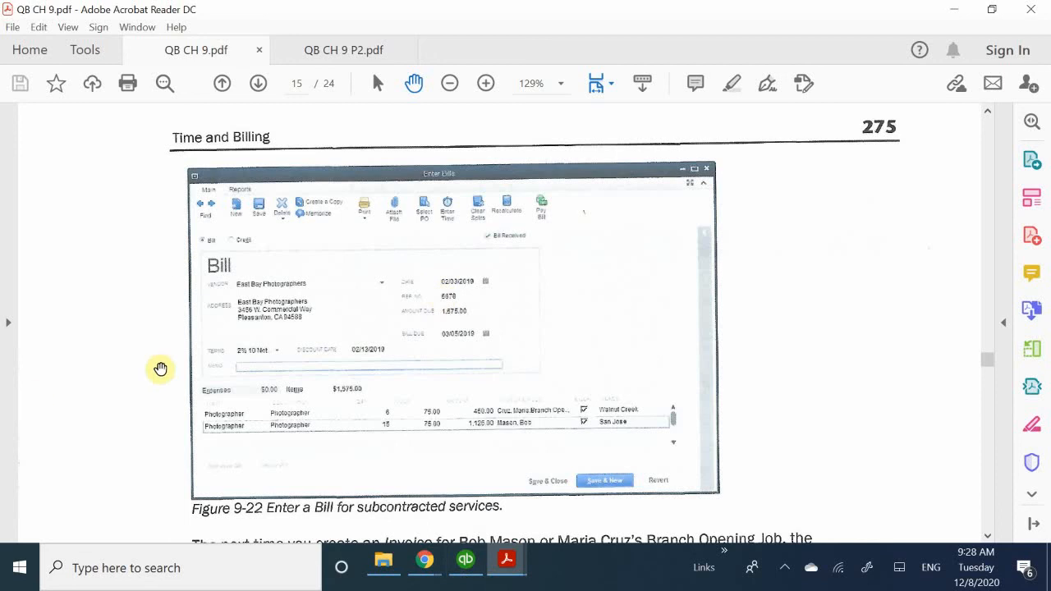
Return to QuickBooks and replace the bill's reference number with 5678.
left_click(470, 562)
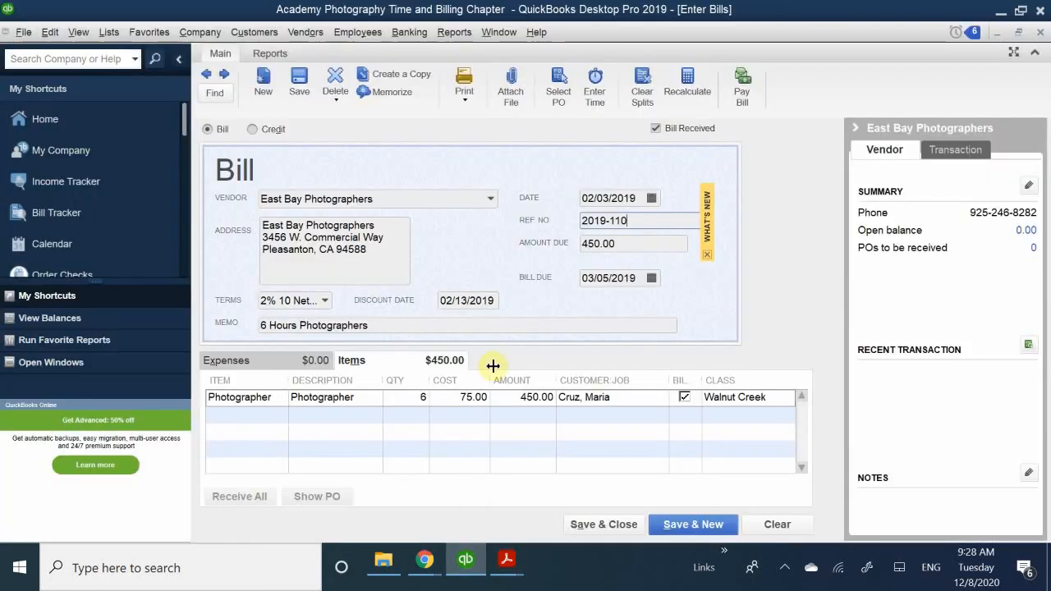
left_click_drag(646, 220, 519, 230)
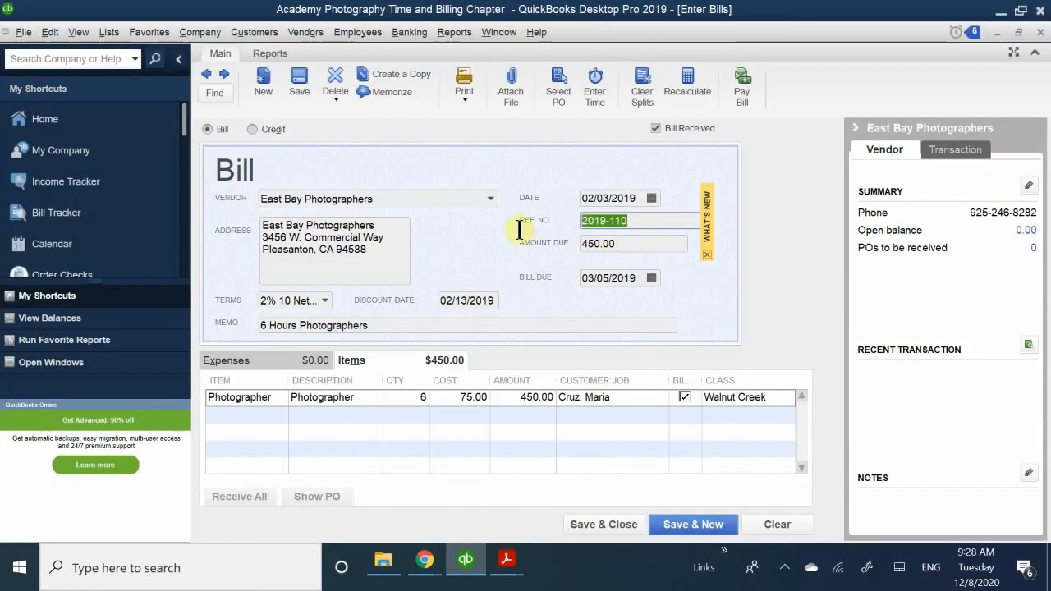
type("55")
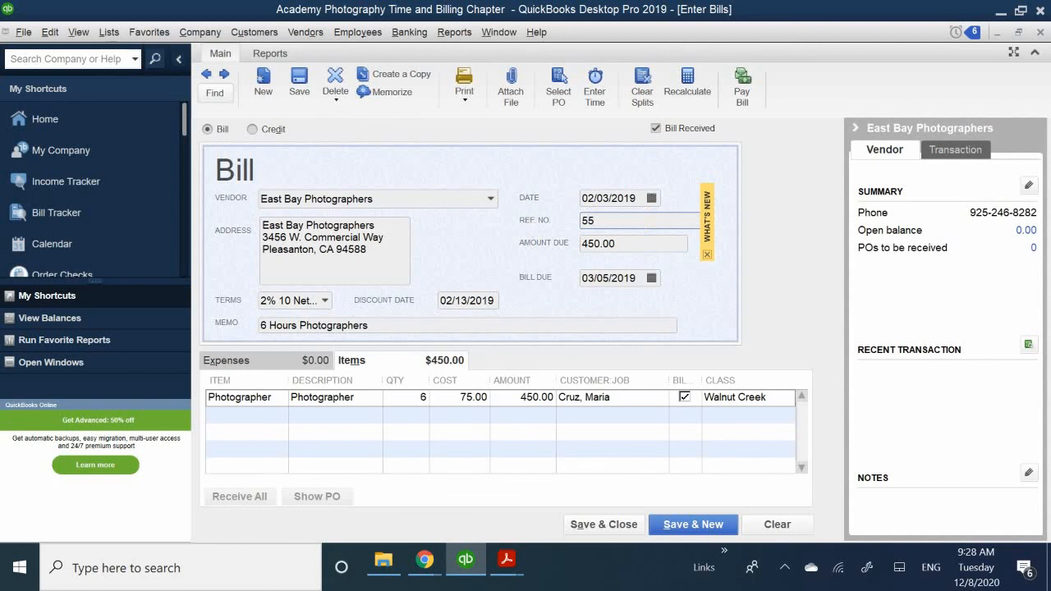
key("BackSpace")
key("BackSpace")
type("5678")
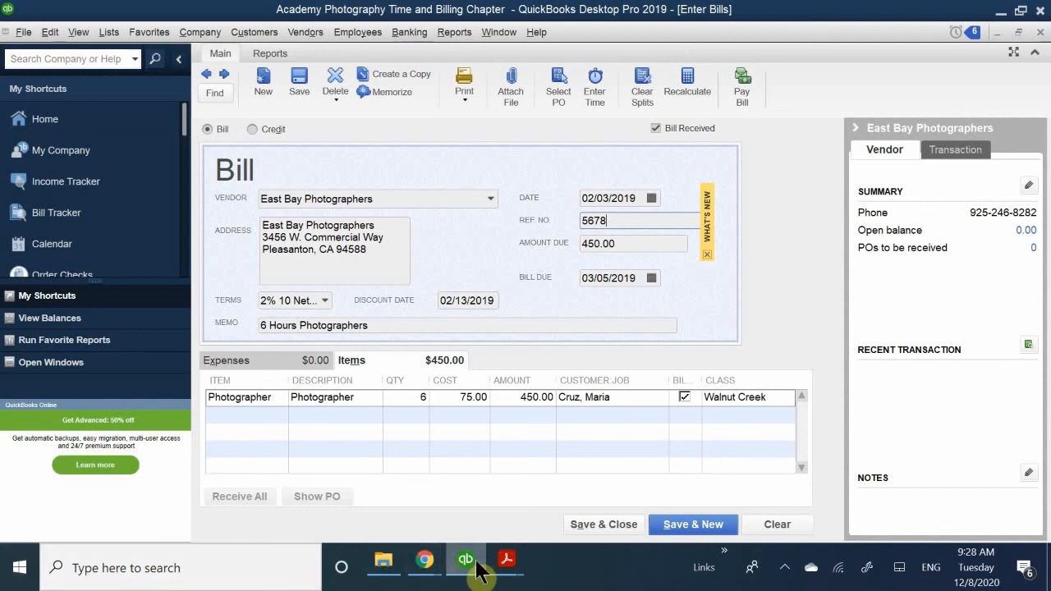
Switch back to the QB CH 9 PDF in Acrobat Reader and check the item lines of the bill in Figure 9-22.
mouse_move(501, 574)
left_click(421, 516)
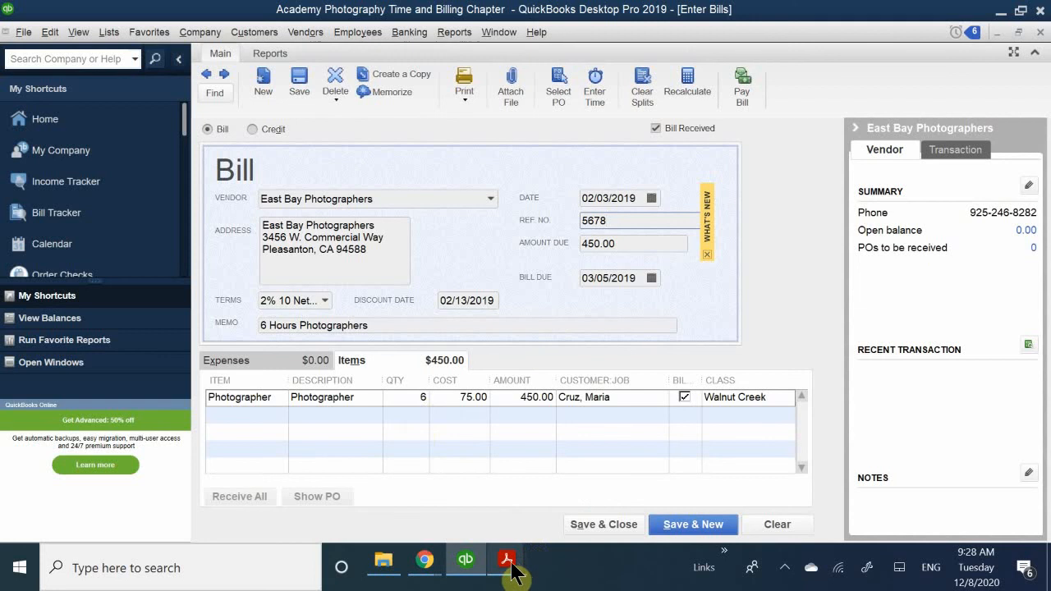
mouse_move(511, 570)
left_click(468, 513)
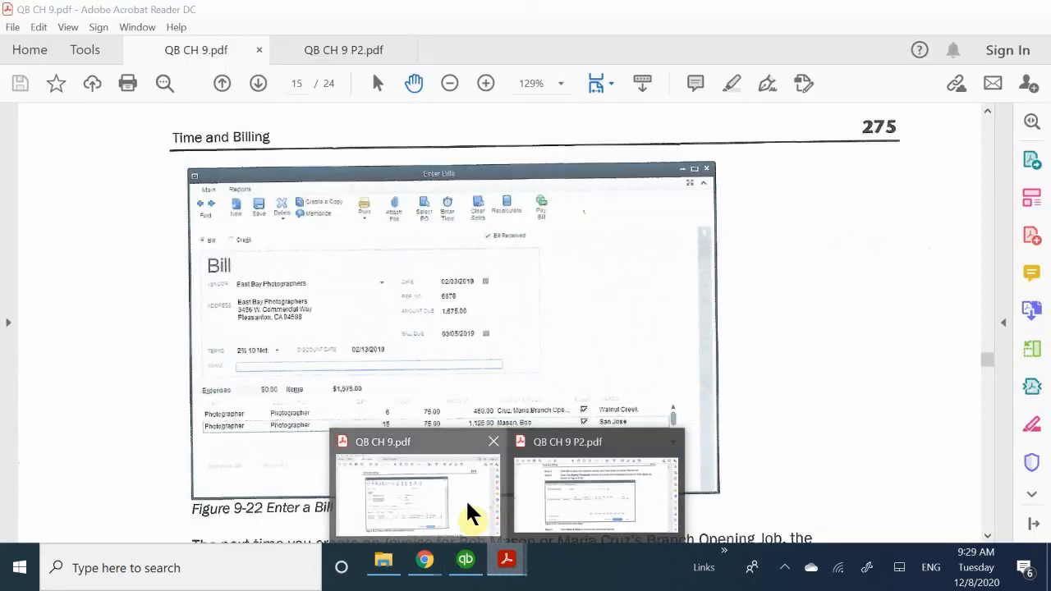
left_click(465, 503)
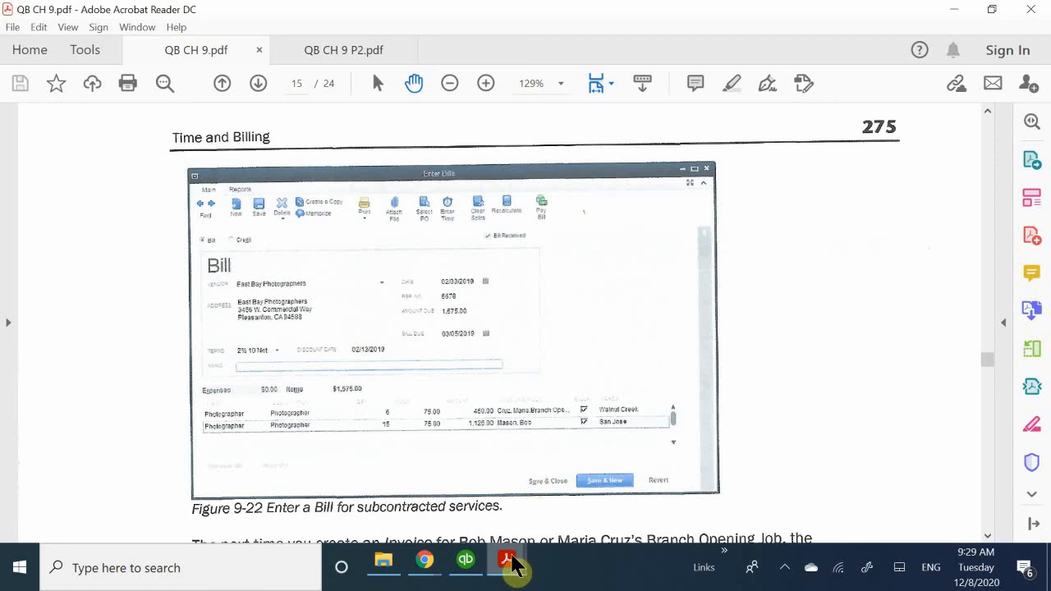
mouse_move(510, 565)
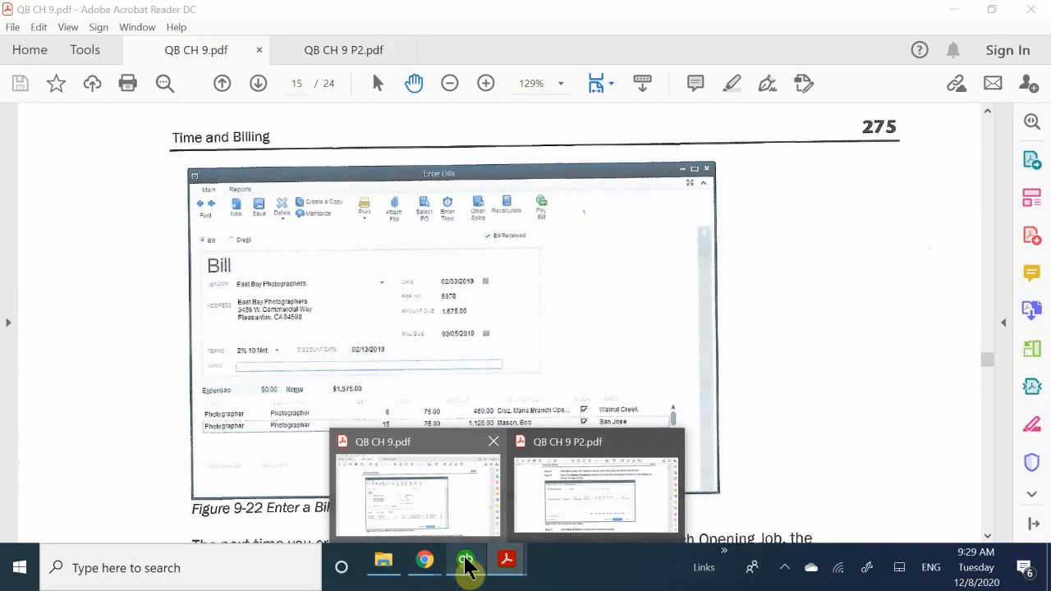
Return to QuickBooks and begin a second item line on the East Bay Photographers bill.
left_click(466, 561)
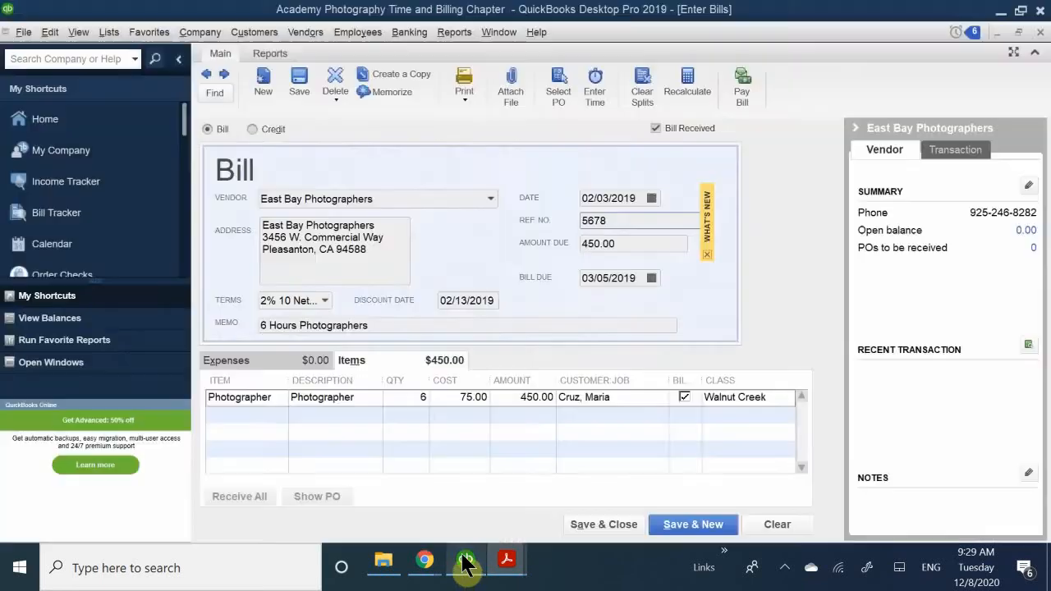
left_click(261, 412)
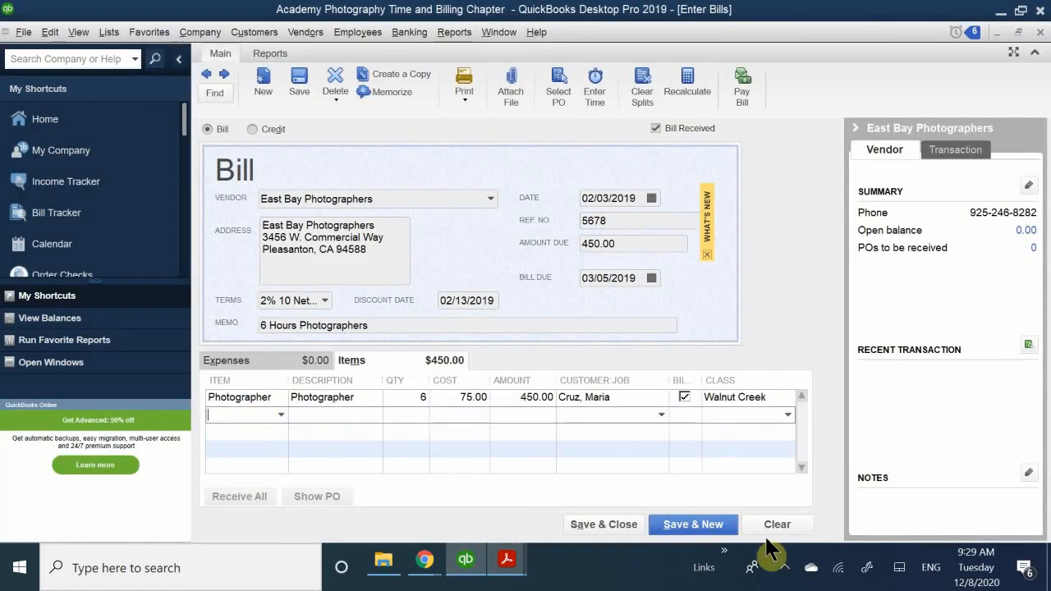
type("Photo Paper")
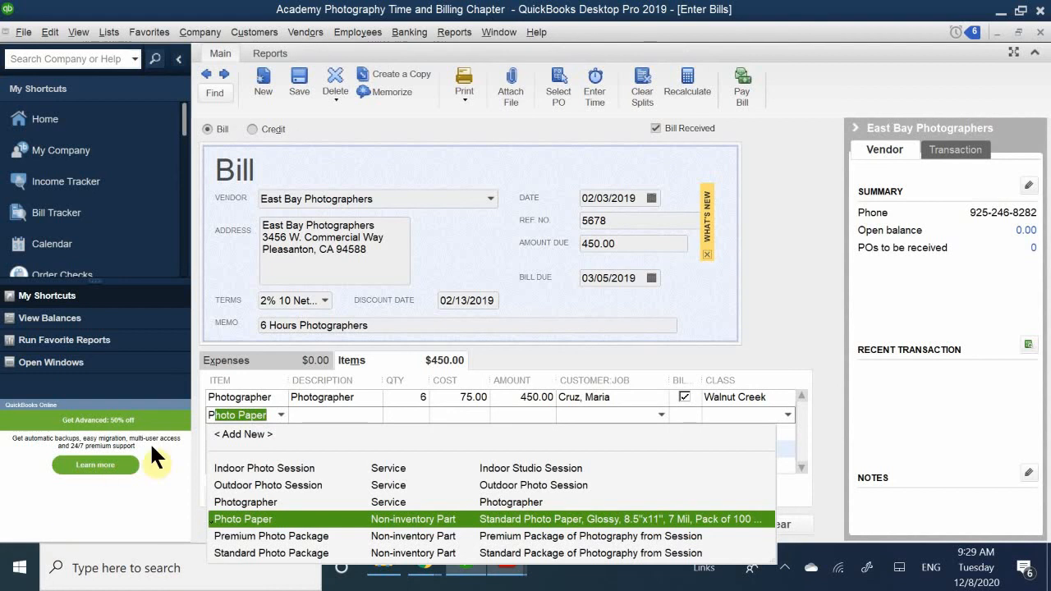
left_click(258, 511)
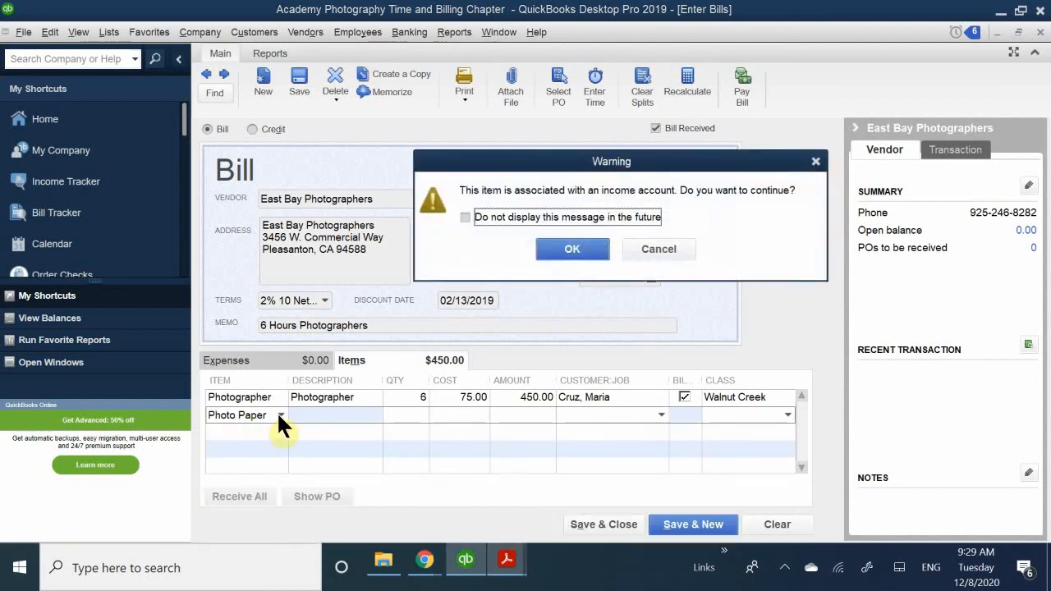
left_click(568, 250)
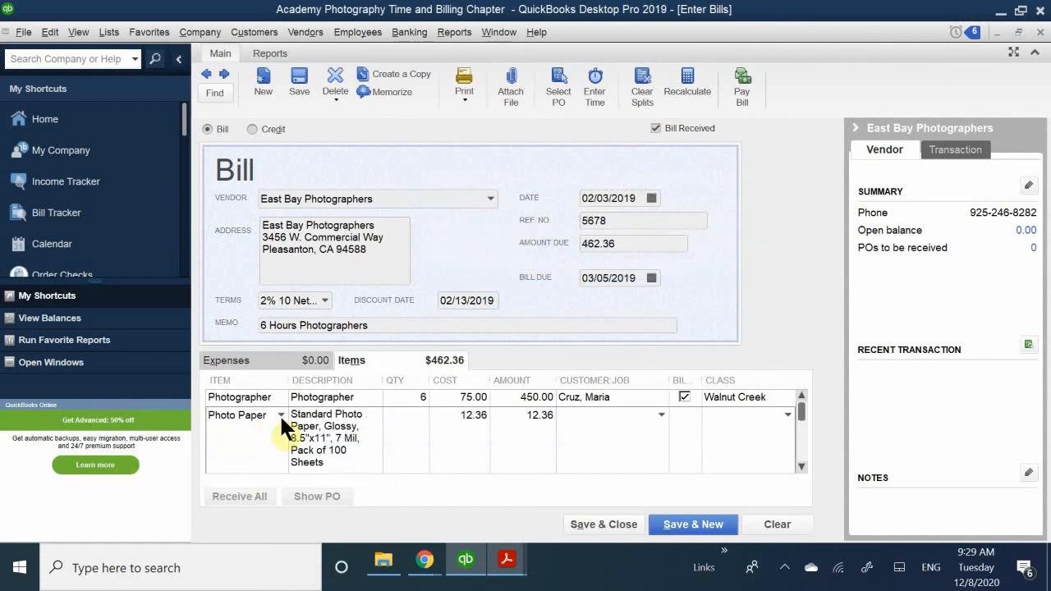
Set the item of the bill's second line to Photographer and enter a quantity of 15.
left_click_drag(270, 415, 177, 427)
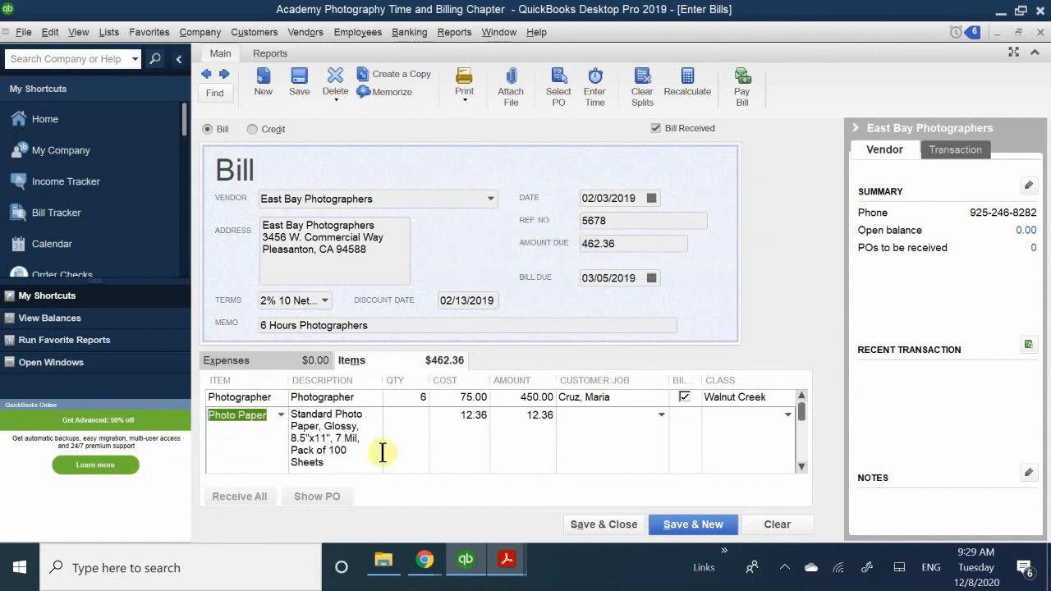
key("BackSpace")
type("Ph")
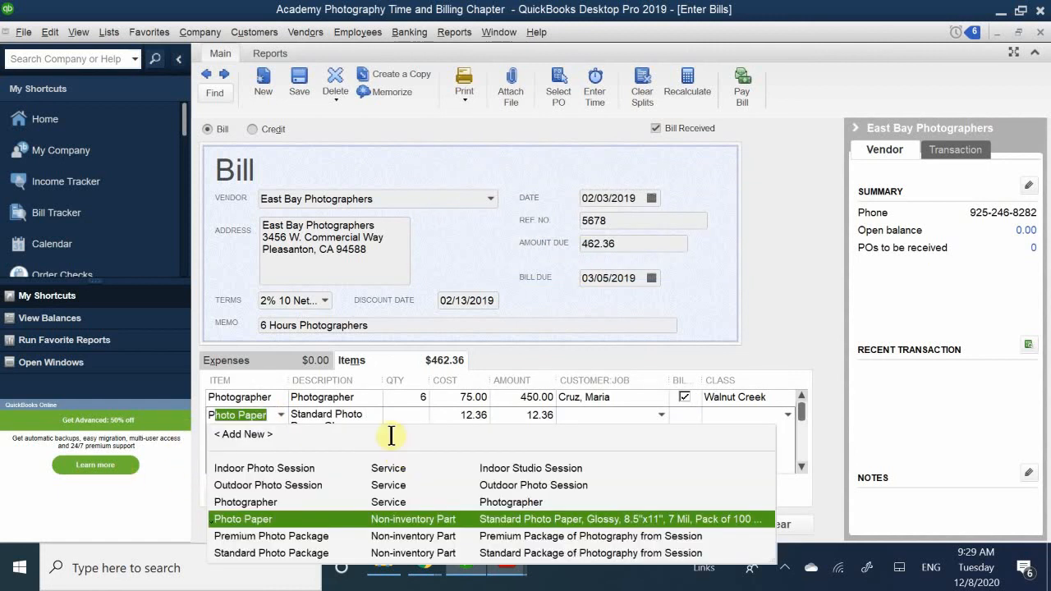
type("oto graph")
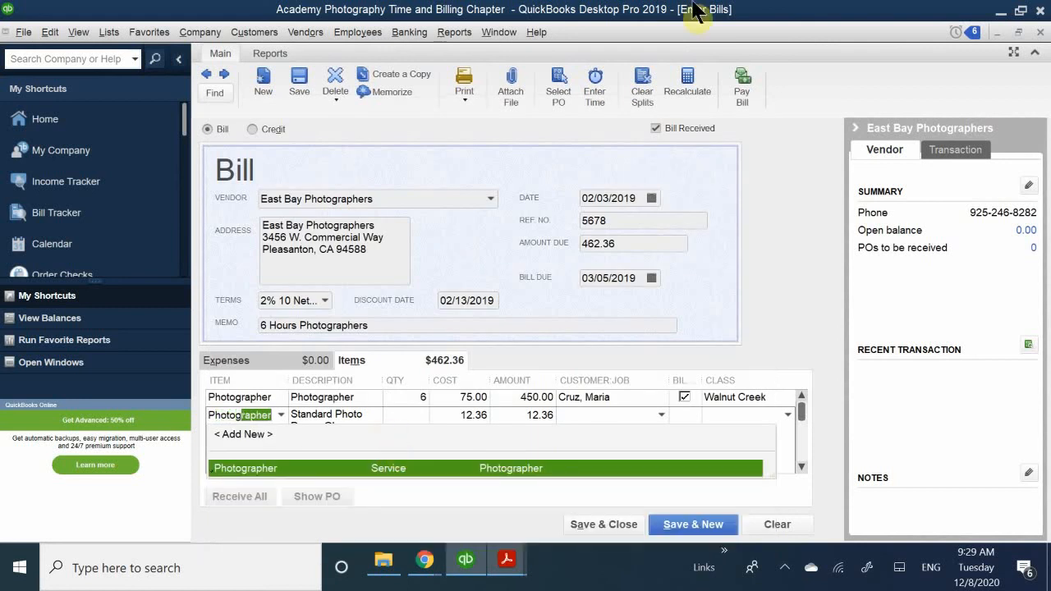
key("Tab")
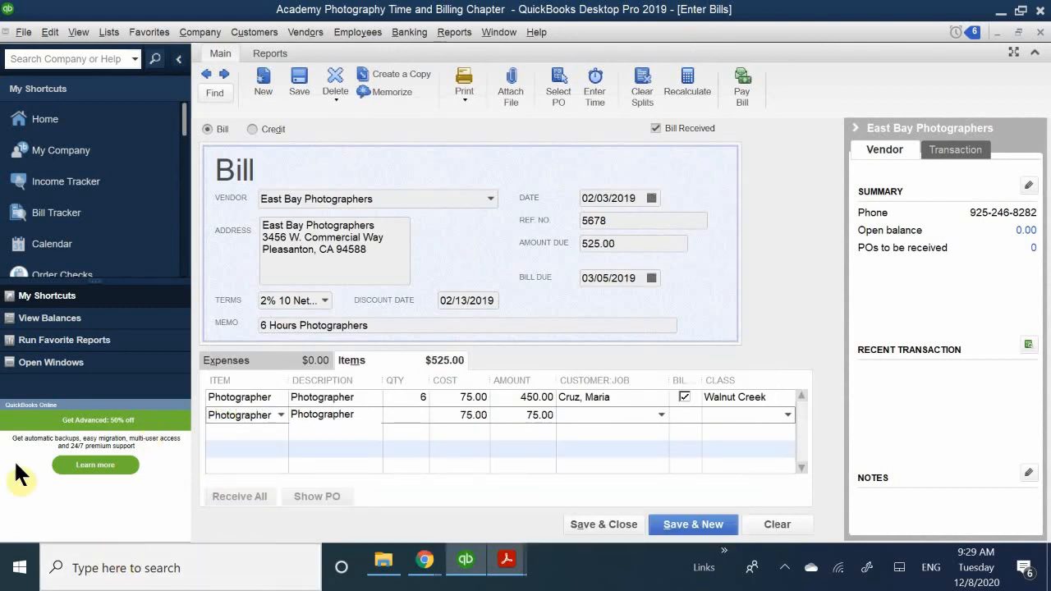
left_click(397, 412)
type("15")
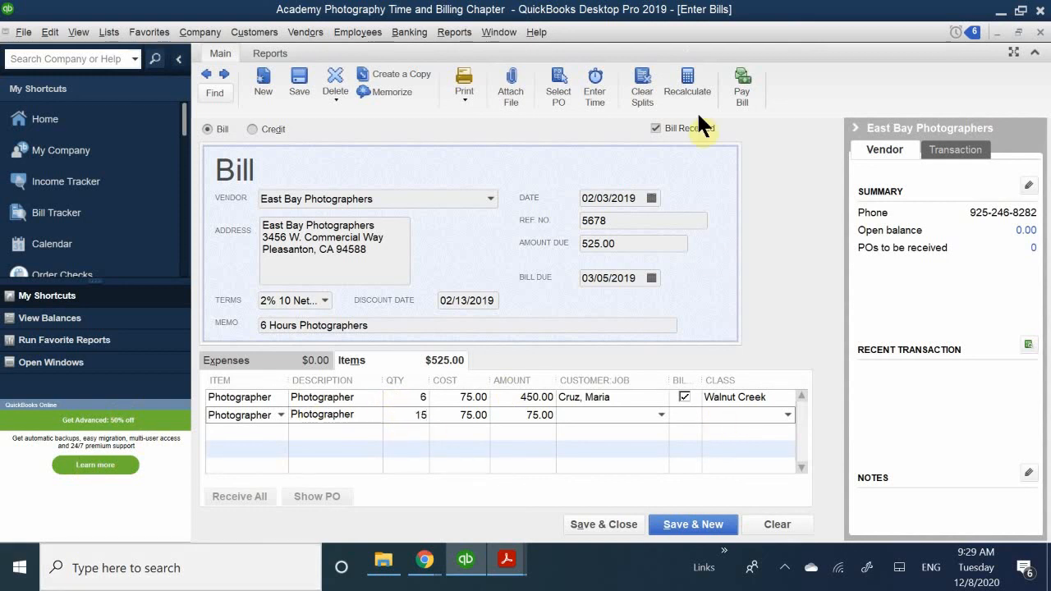
left_click(439, 430)
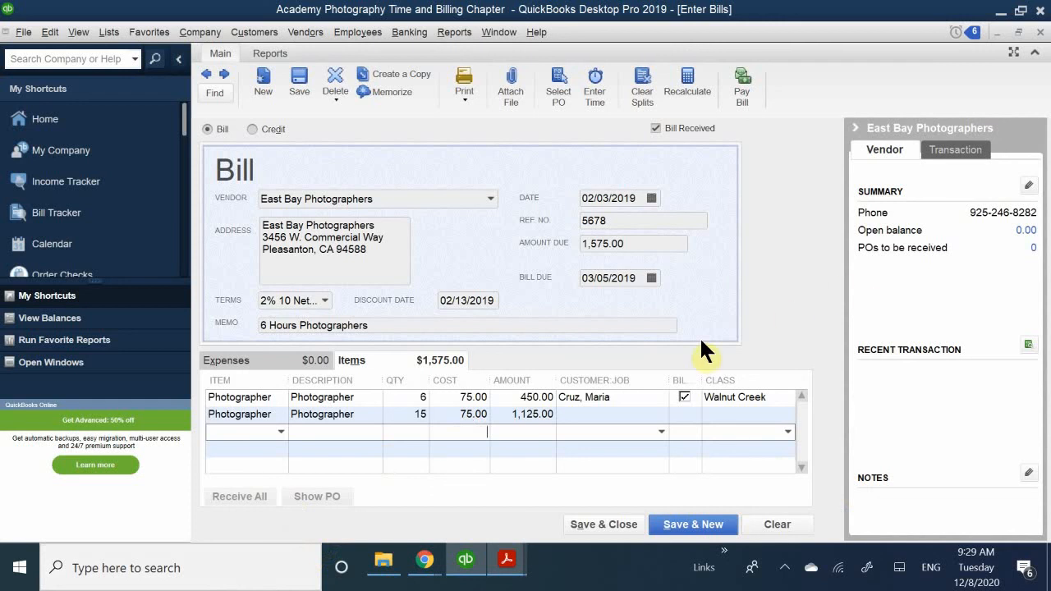
Assign the second Photographer line to the customer given for it in Figure 9-22 and set its class to San Jose.
left_click(591, 414)
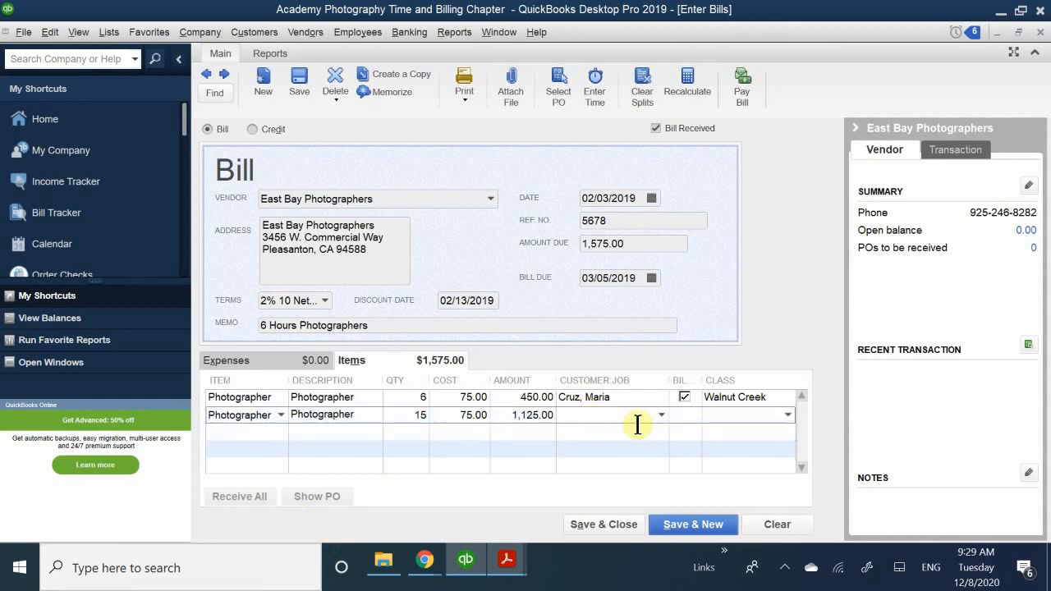
type("Bob")
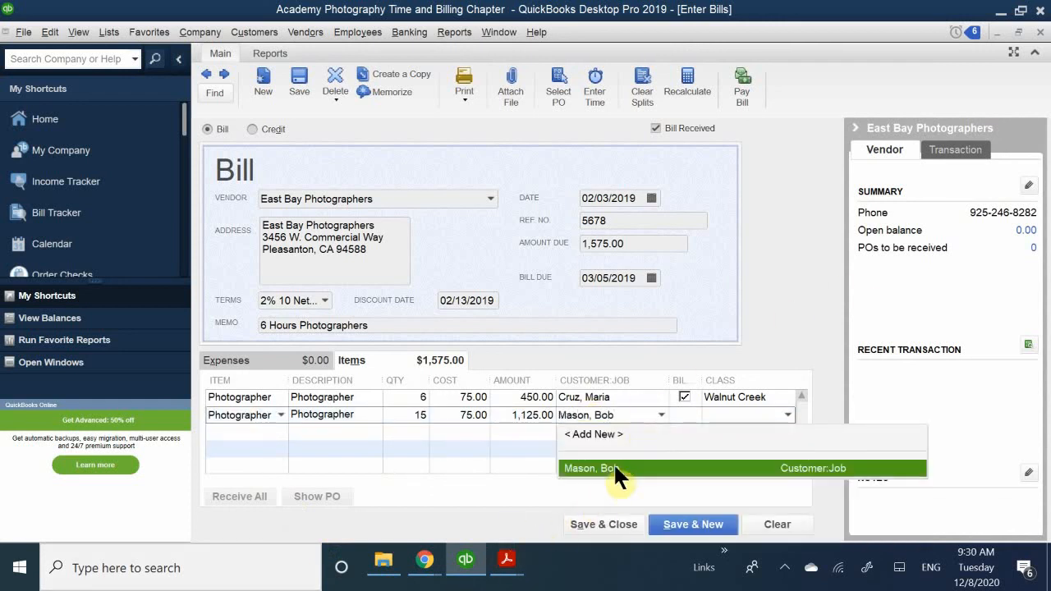
left_click(615, 467)
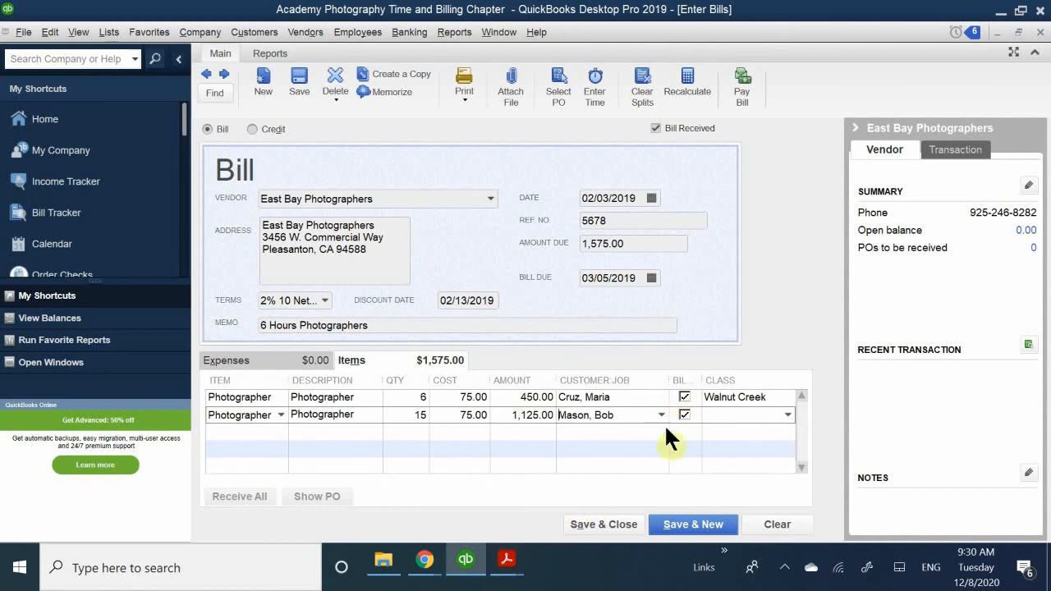
left_click(726, 413)
type("San Jose")
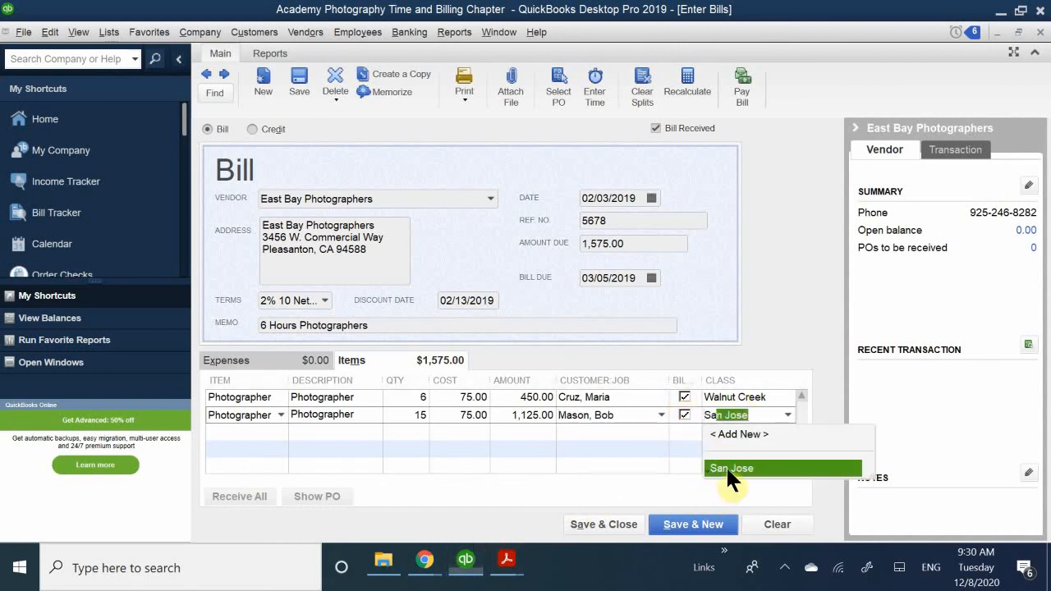
left_click(725, 465)
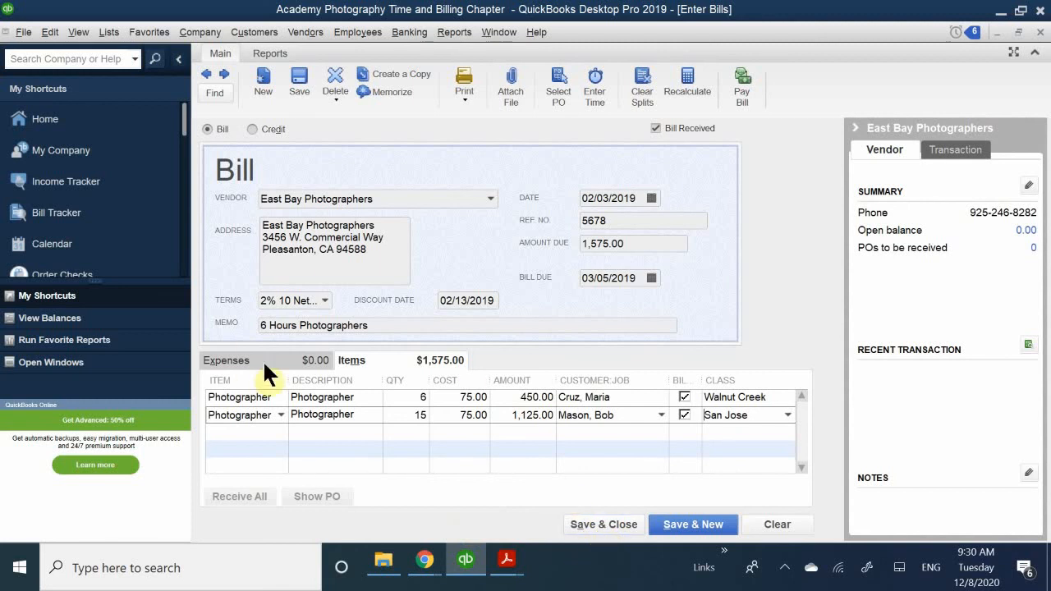
Shorten the bill's memo to Photographers, and save and close the bill.
left_click_drag(298, 327, 246, 332)
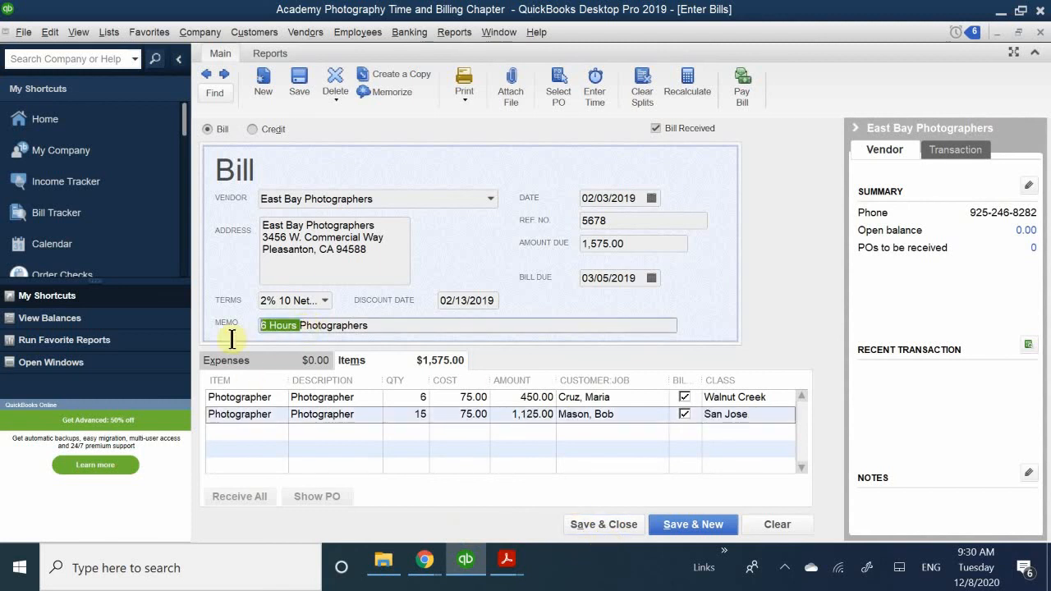
key("Delete")
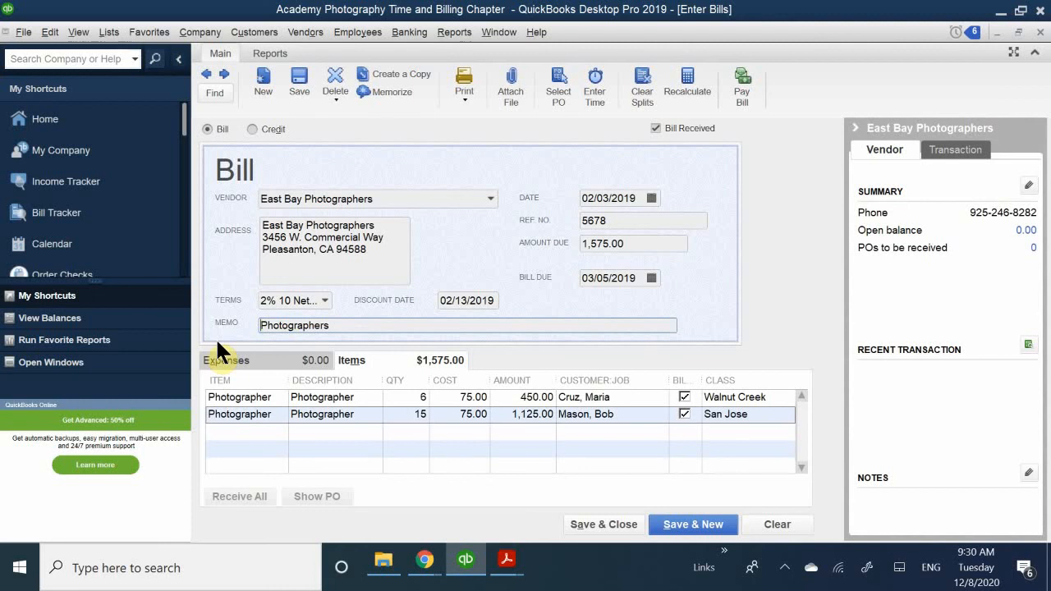
left_click(586, 525)
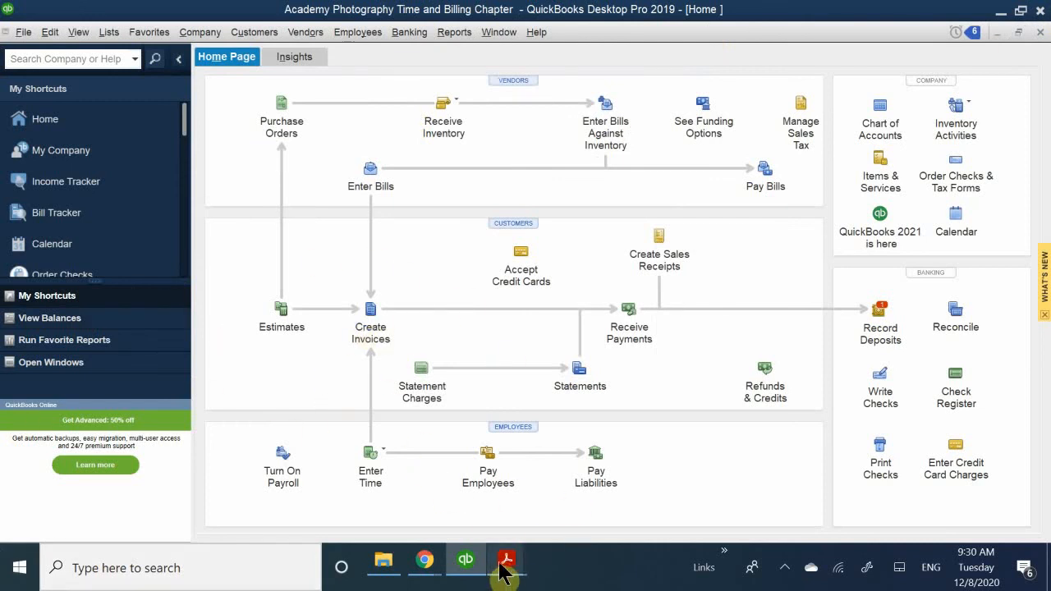
Read the invoicing steps below Figure 9-22 in the QB CH 9 PDF in Acrobat Reader and return to QuickBooks.
mouse_move(507, 570)
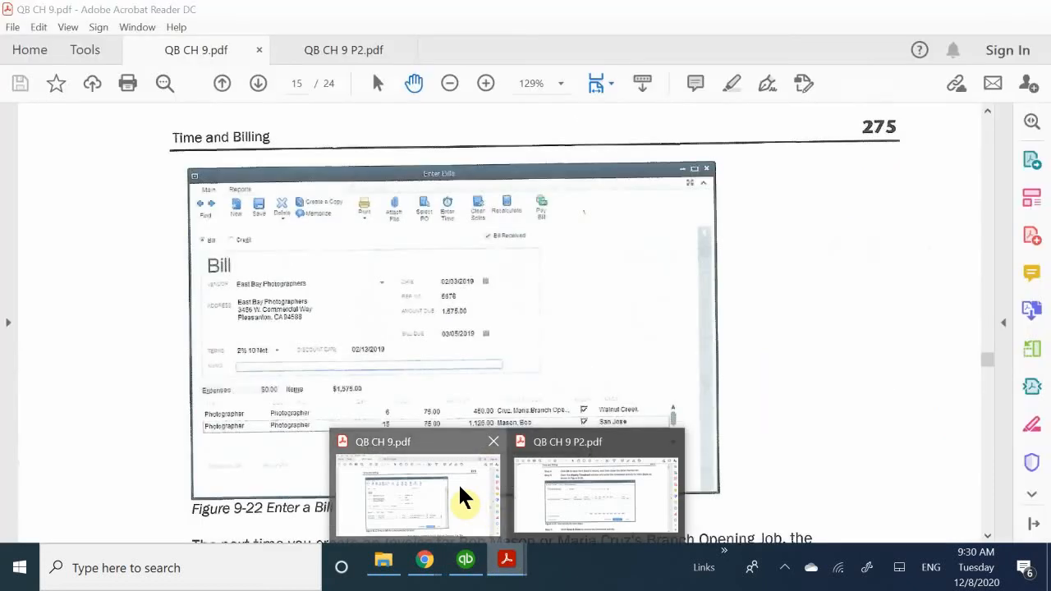
left_click(457, 492)
scroll(462, 300, "down", 5)
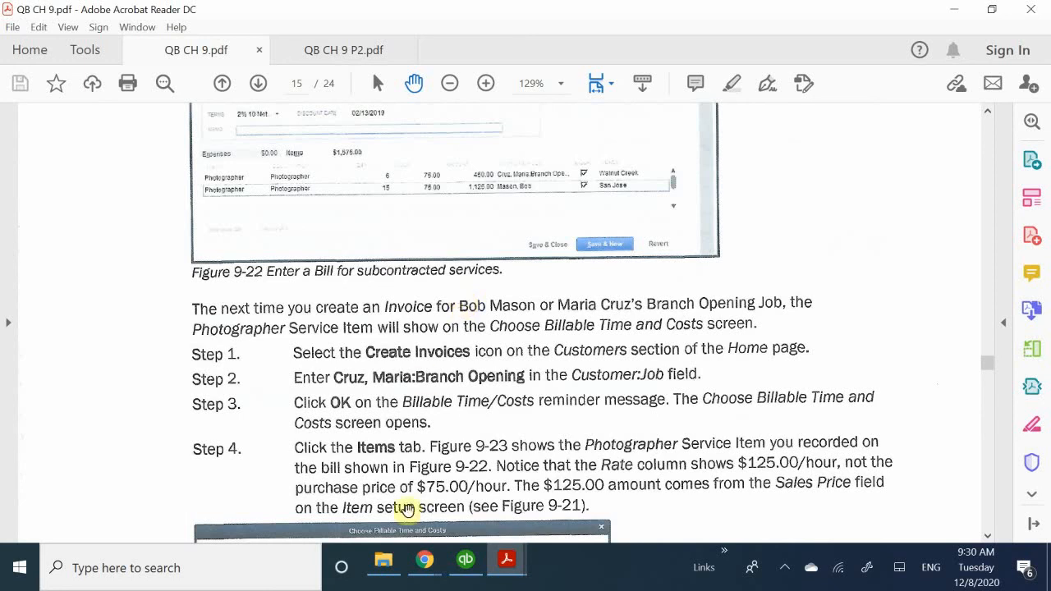
left_click(467, 561)
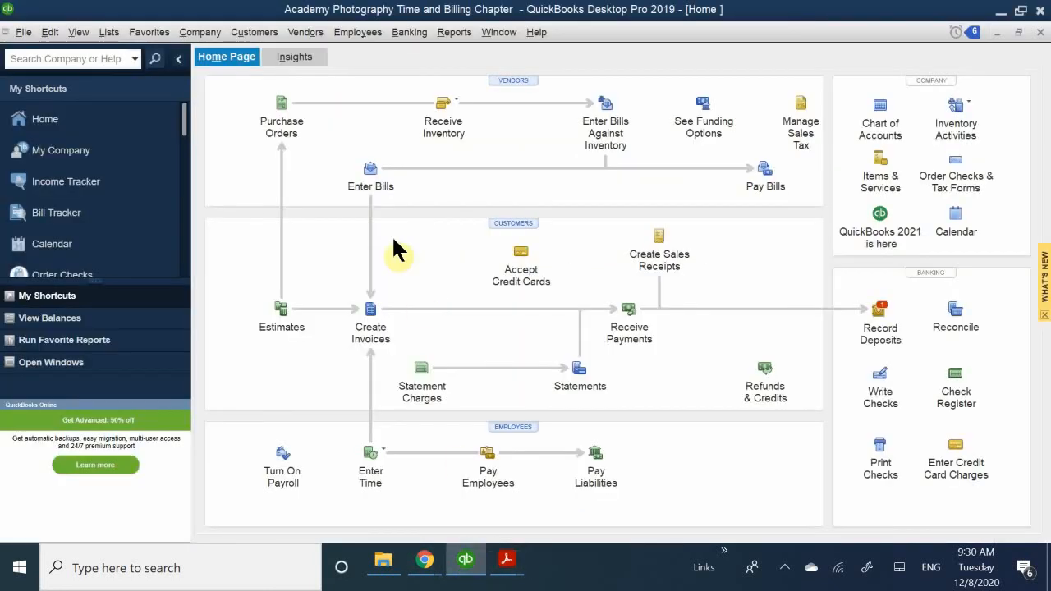
left_click(372, 324)
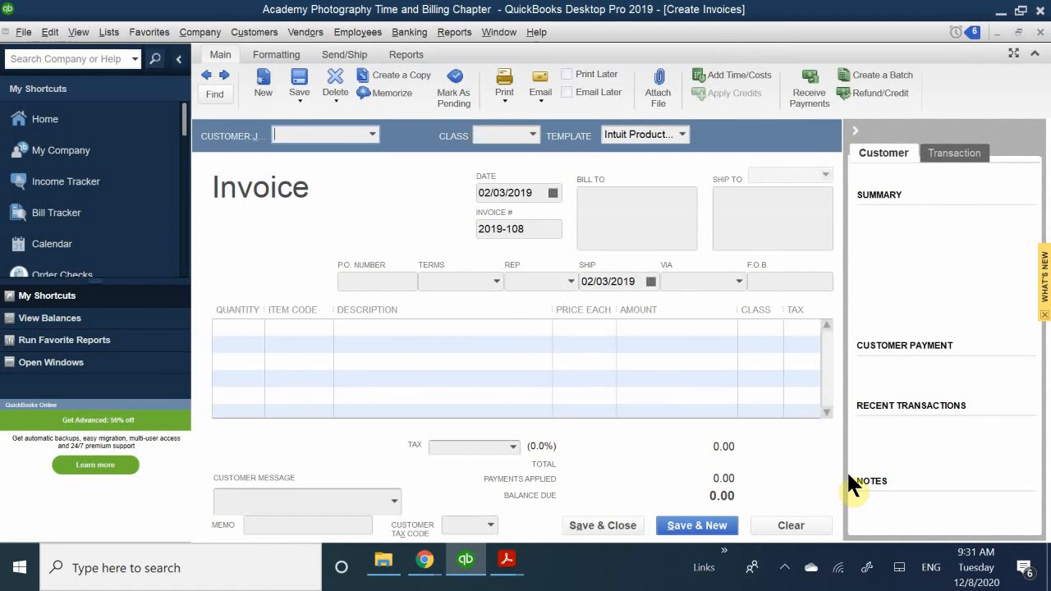
type("Cruz, Maria:Branch O")
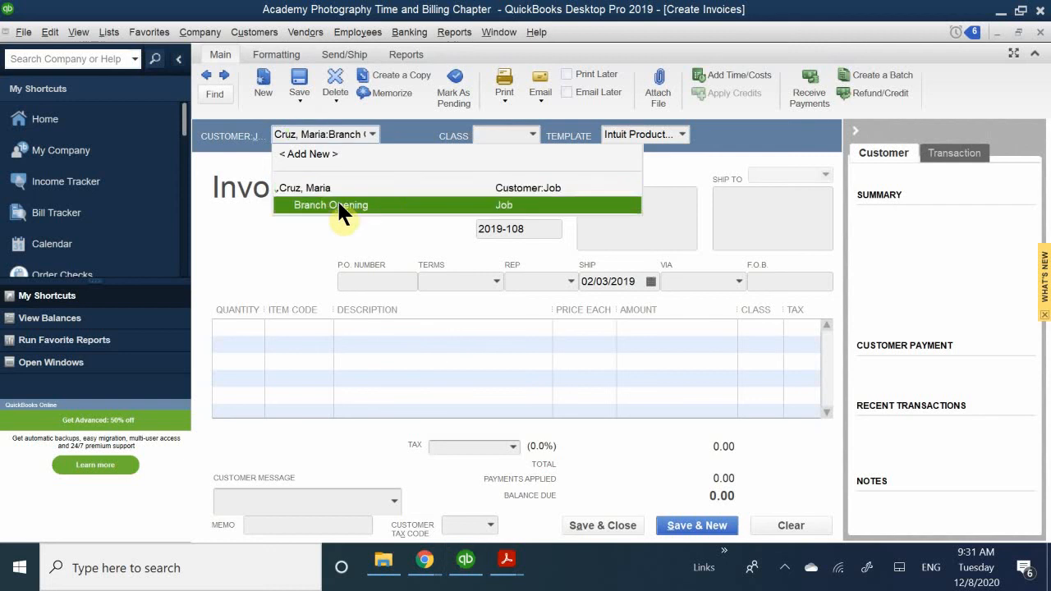
left_click(339, 204)
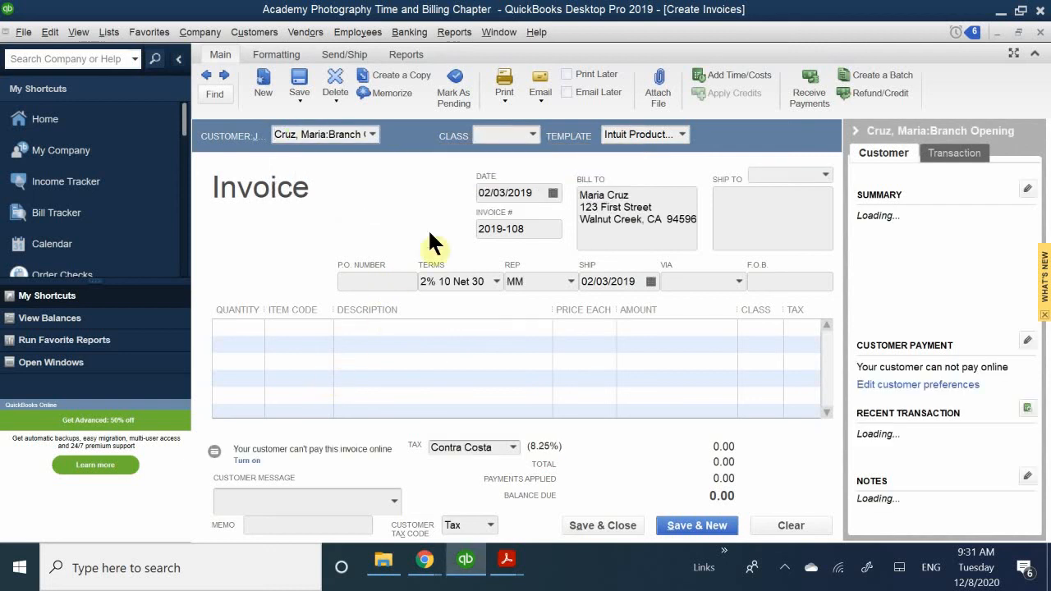
left_click(504, 136)
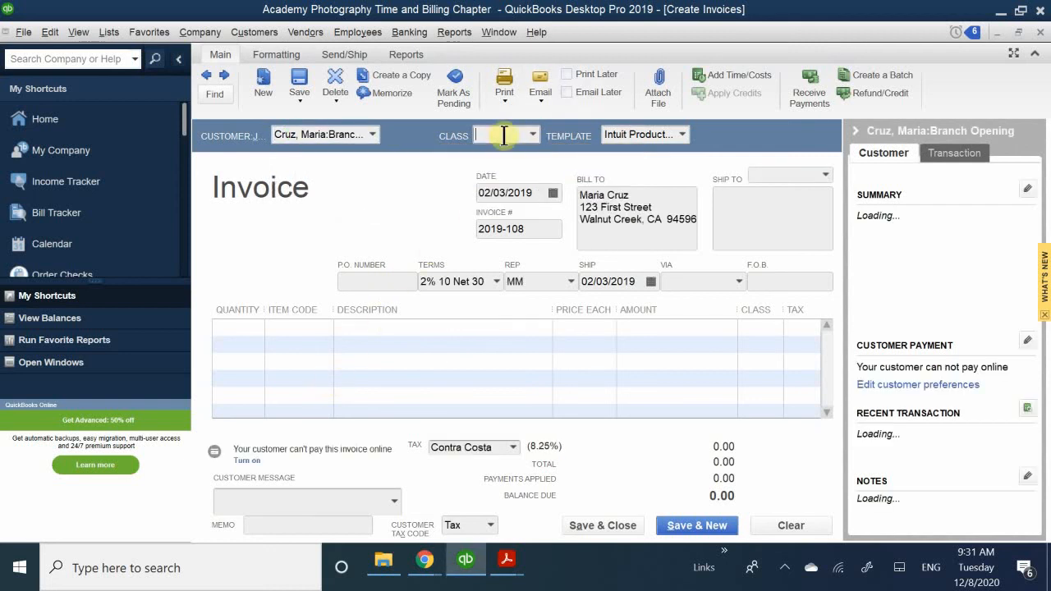
type("W")
left_click(532, 189)
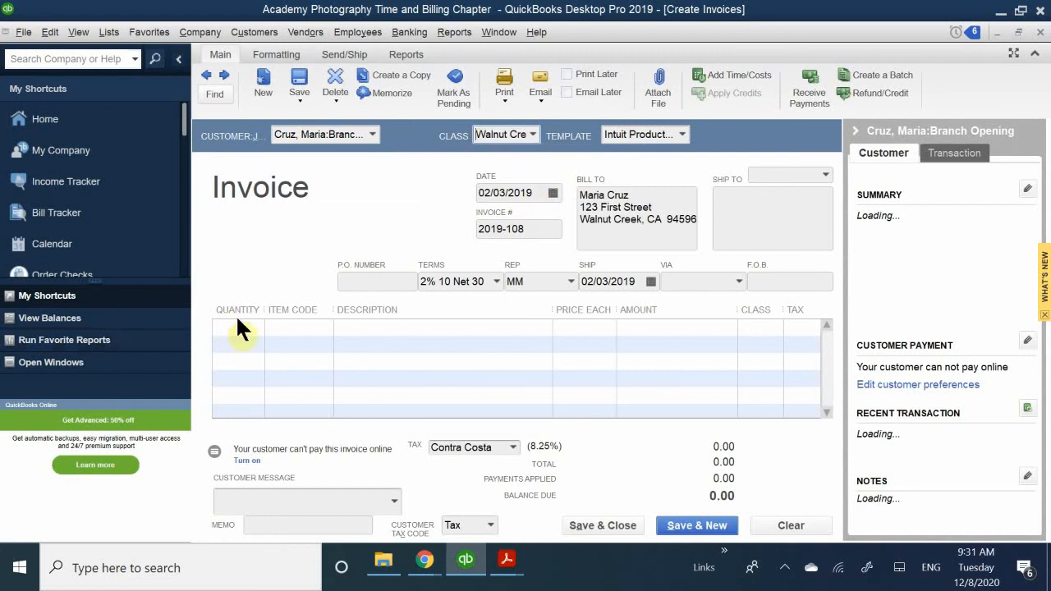
left_click(221, 332)
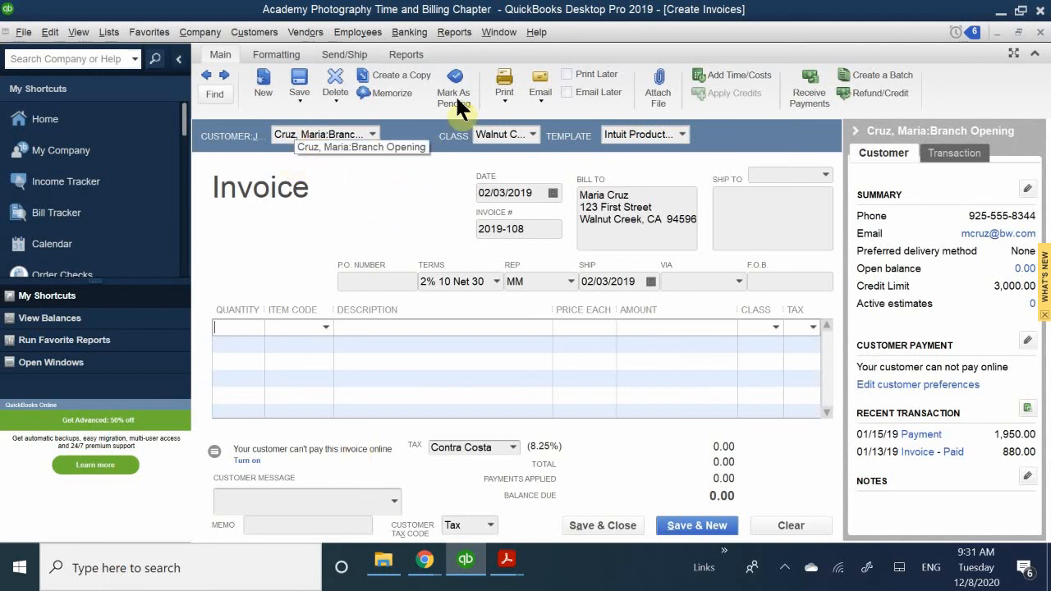
left_click(1040, 32)
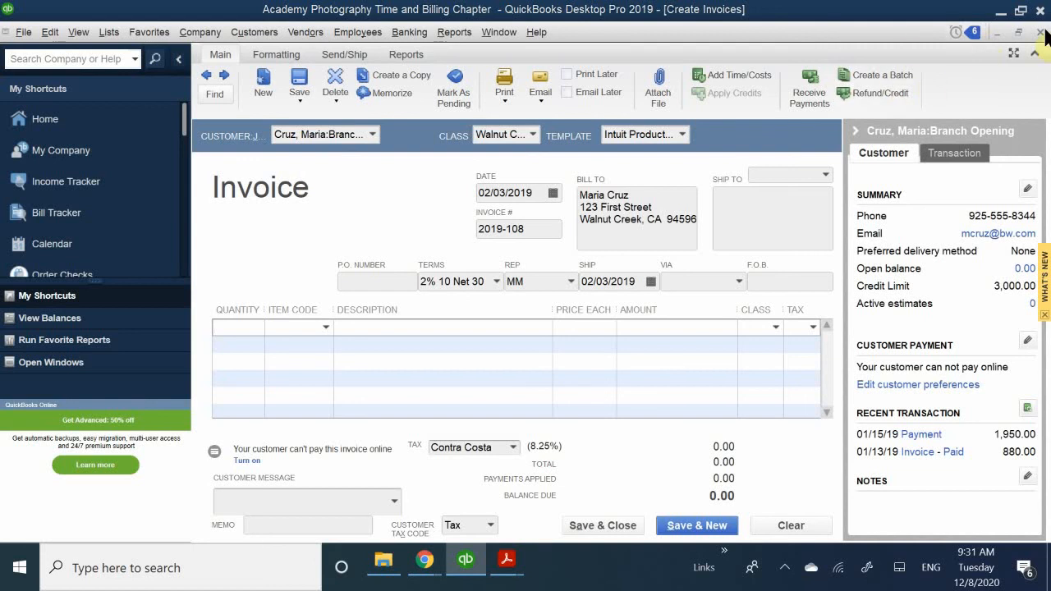
left_click(522, 187)
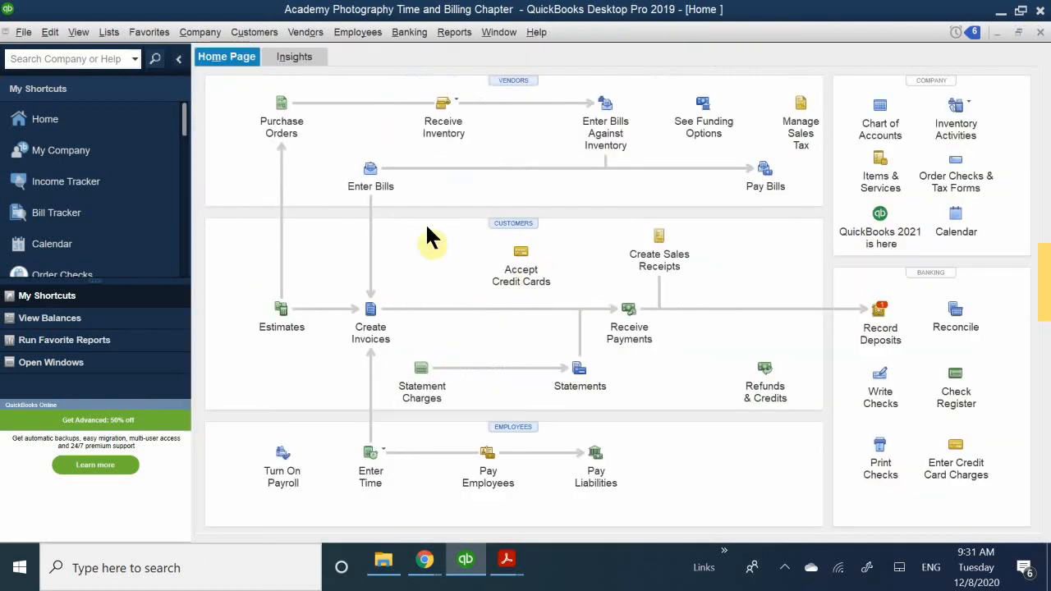
Reopen the saved East Bay Photographers bill and change the first Photographer line's customer to its Branch Opening job.
left_click(359, 175)
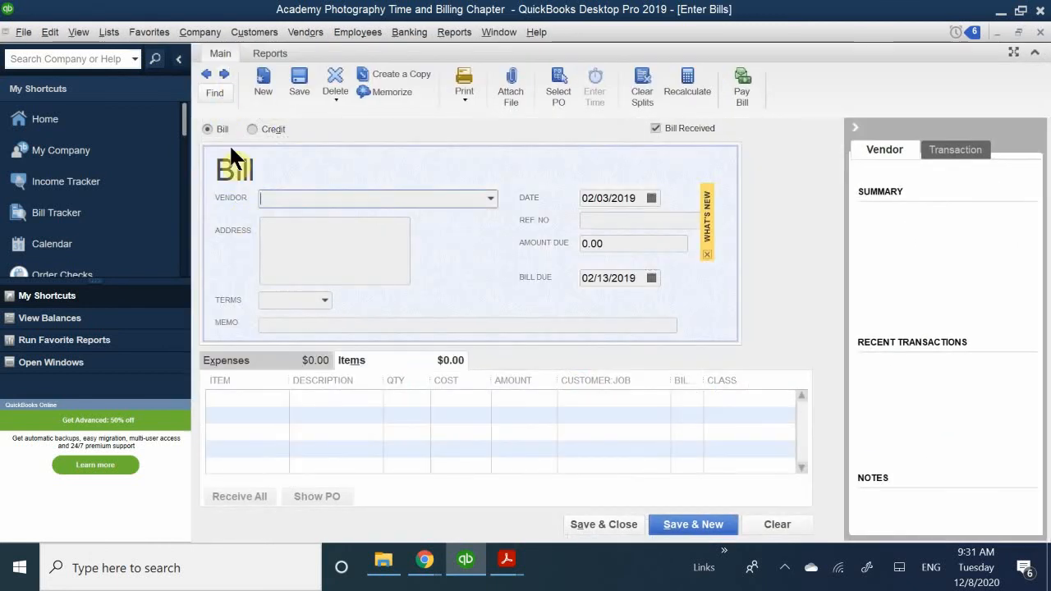
left_click(205, 76)
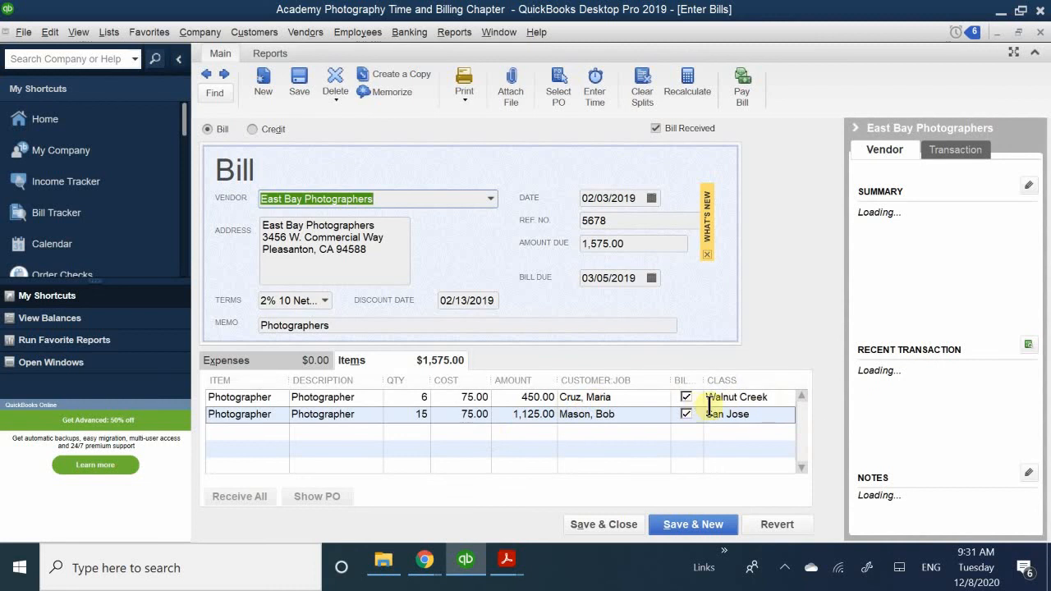
left_click(631, 398)
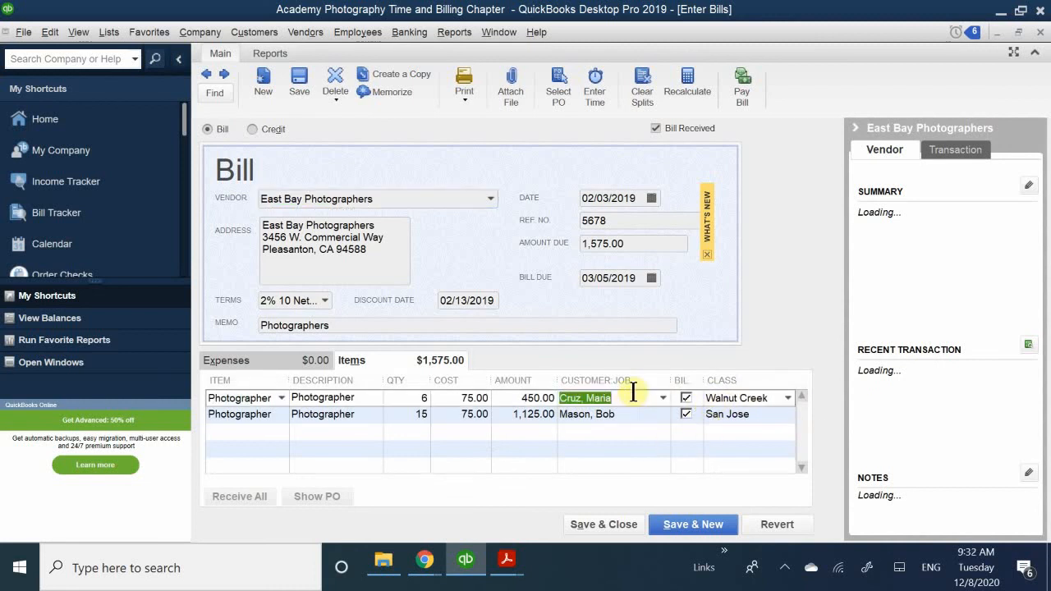
type("Cr")
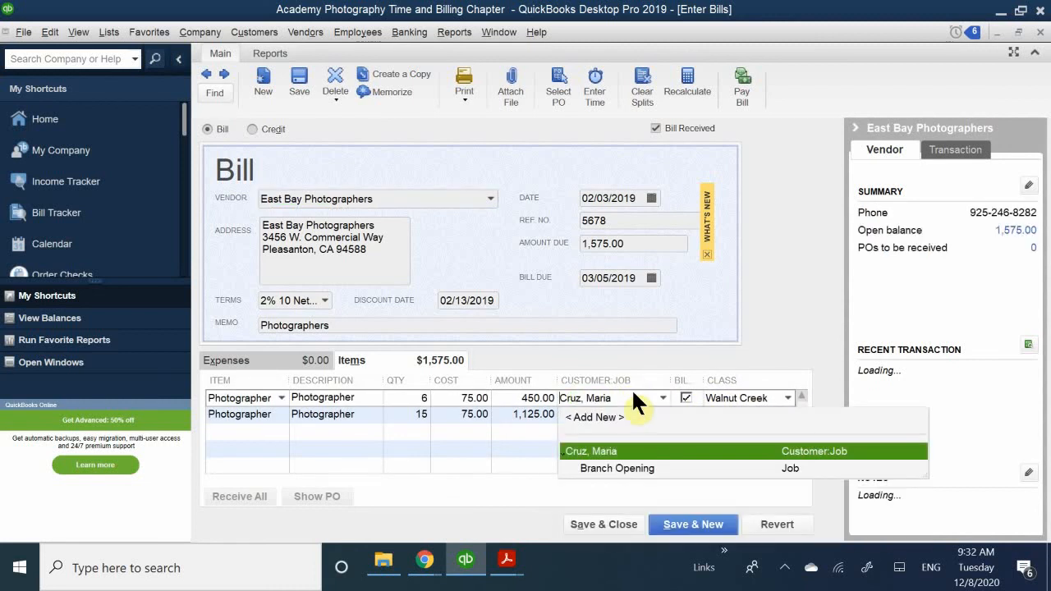
left_click(617, 467)
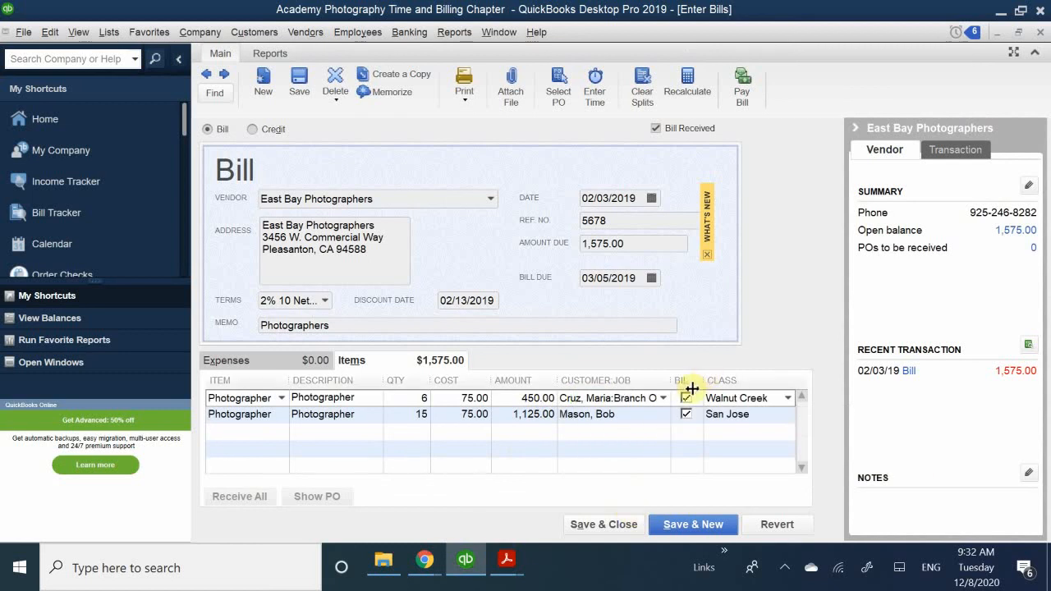
Save and close the edited East Bay Photographers bill, recording the changes.
left_click(598, 527)
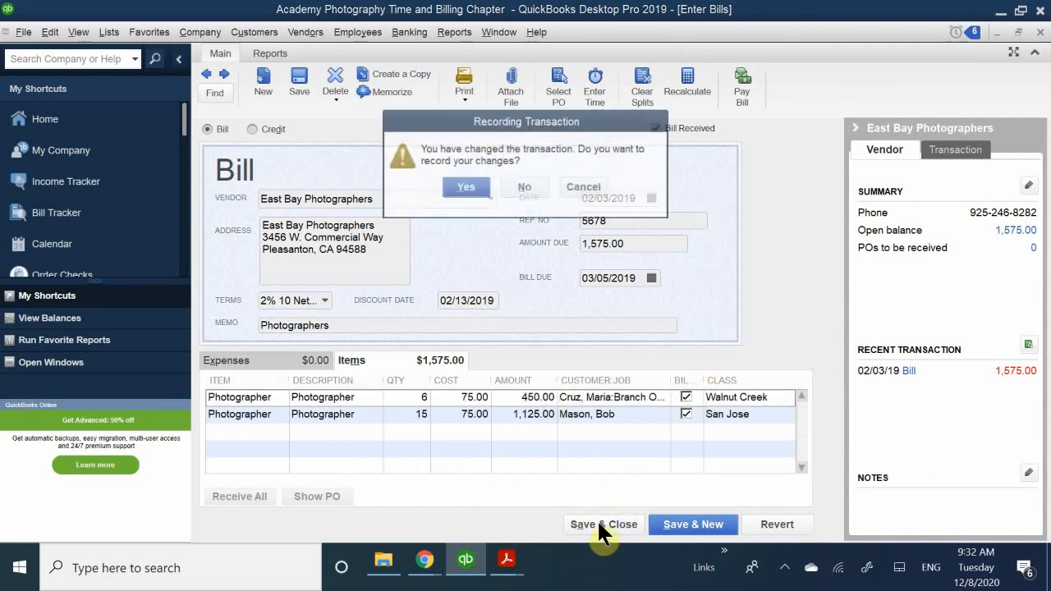
left_click(458, 181)
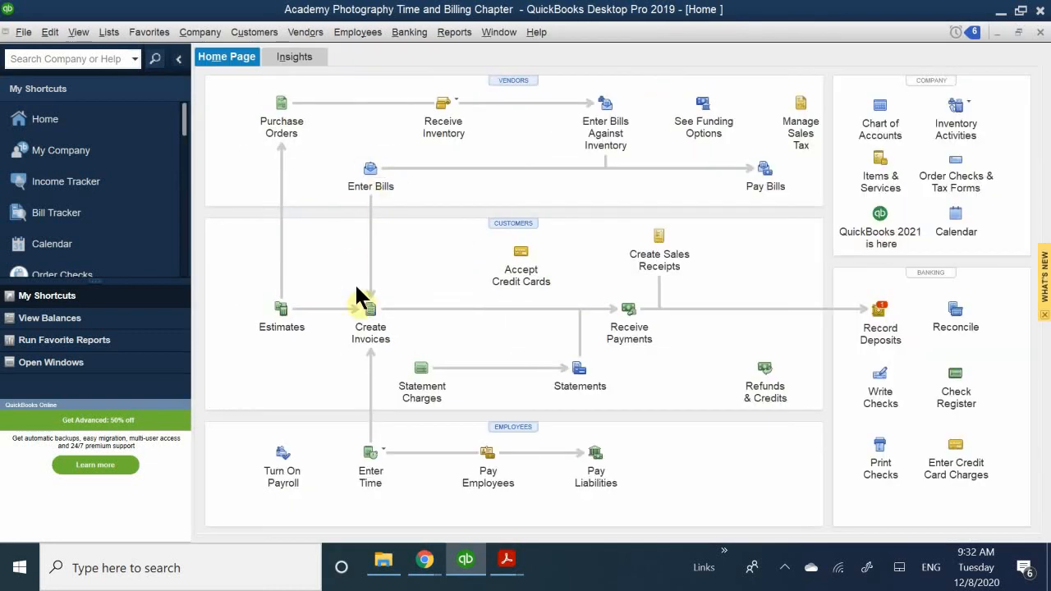
Start an invoice for the customer's Branch Opening job and choose to select its outstanding billable time and costs.
left_click(370, 322)
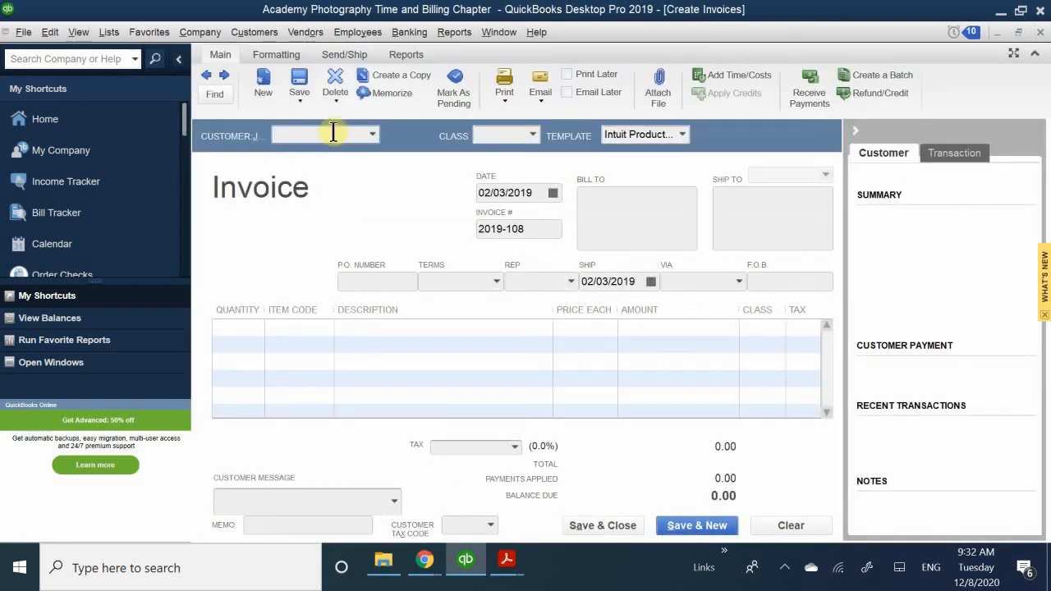
type("Cruz, Maria")
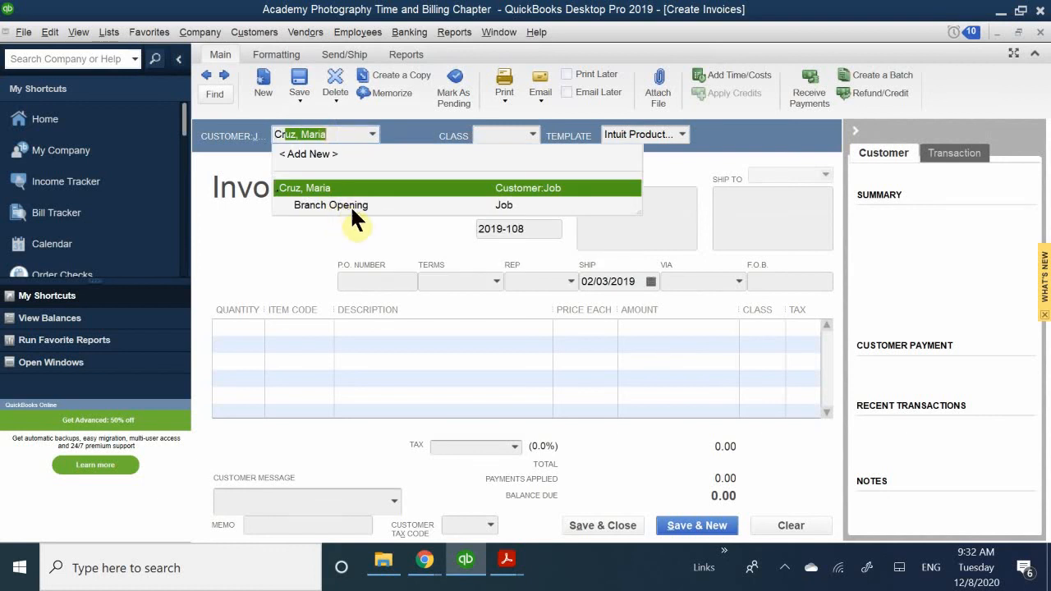
left_click(352, 206)
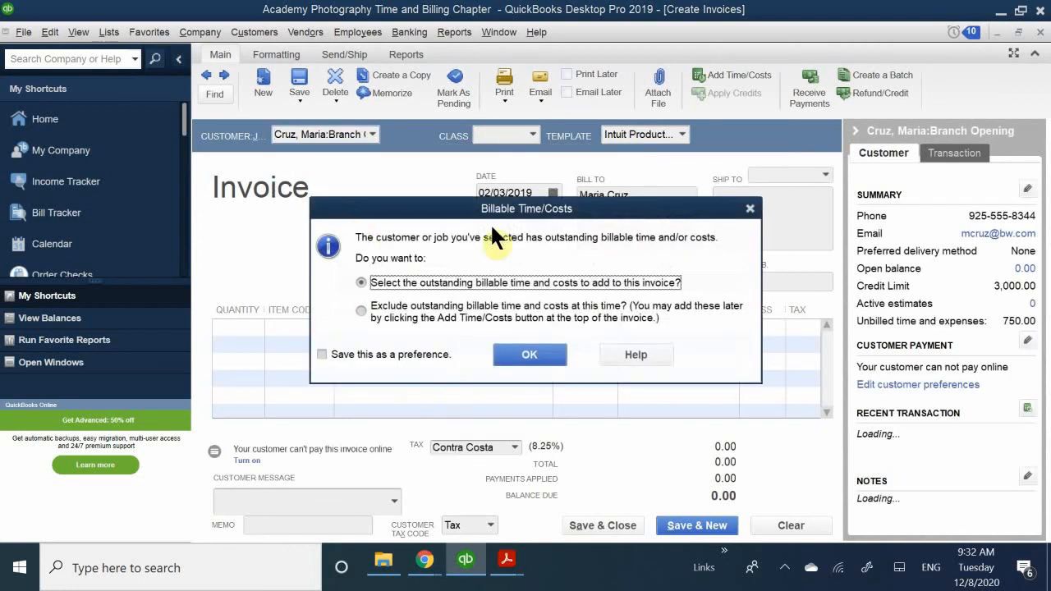
left_click_drag(473, 211, 491, 227)
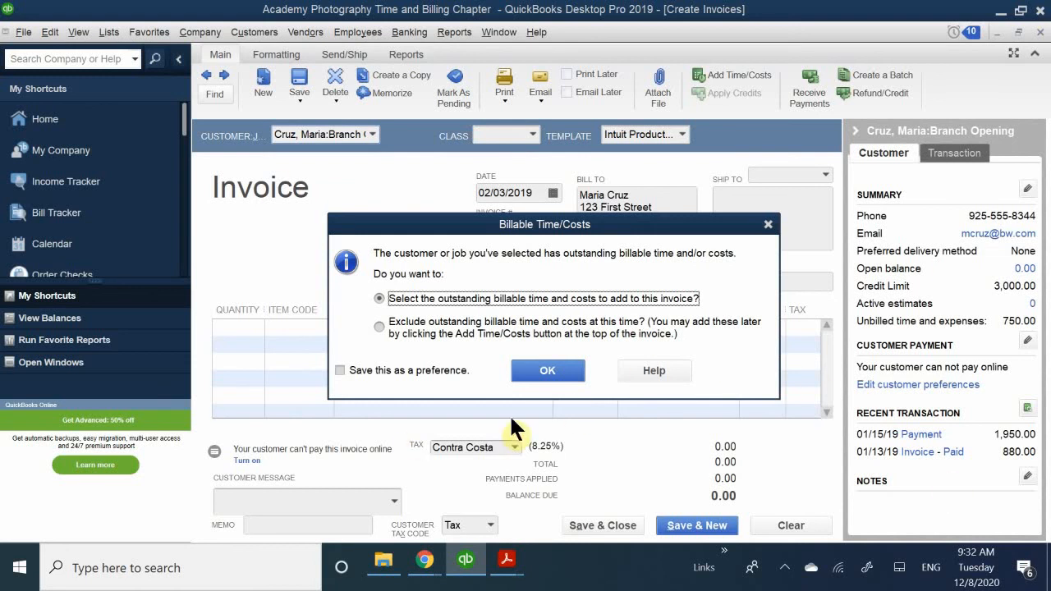
left_click(546, 370)
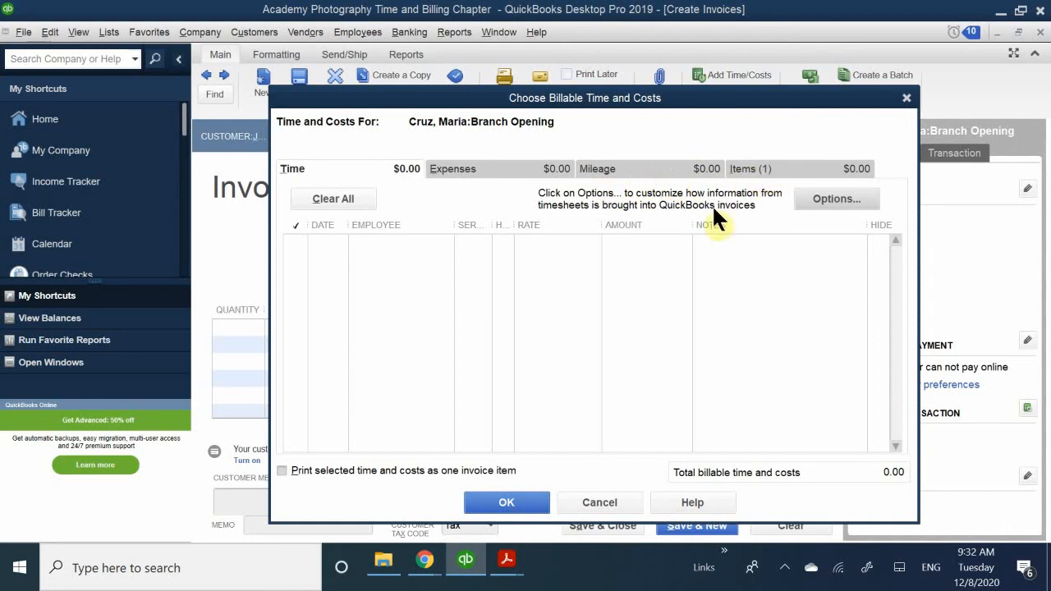
Add the job's billable Photographer item to the invoice from the billable time and costs.
left_click(751, 168)
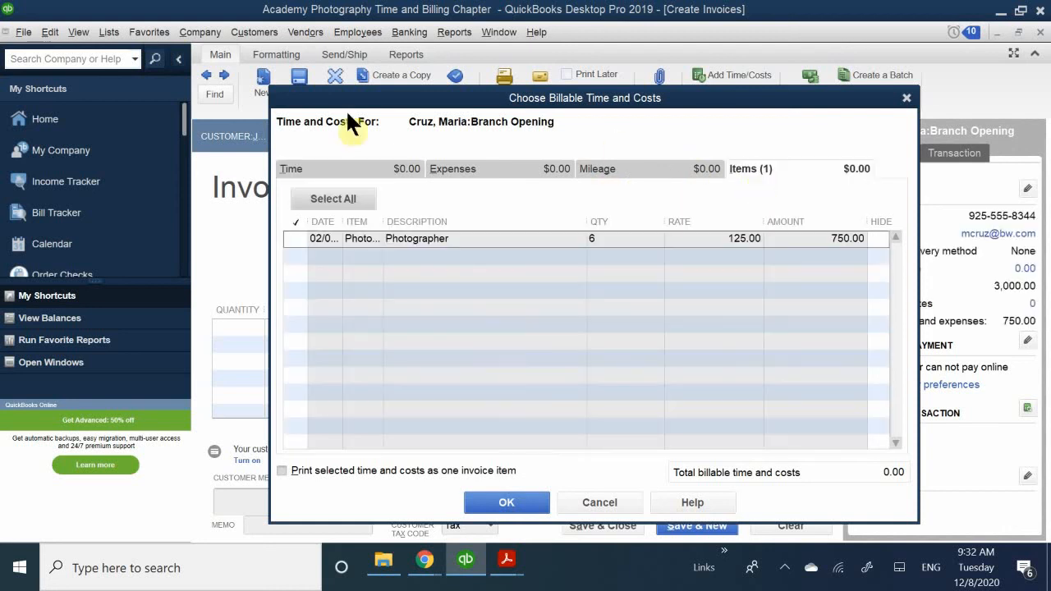
left_click(295, 238)
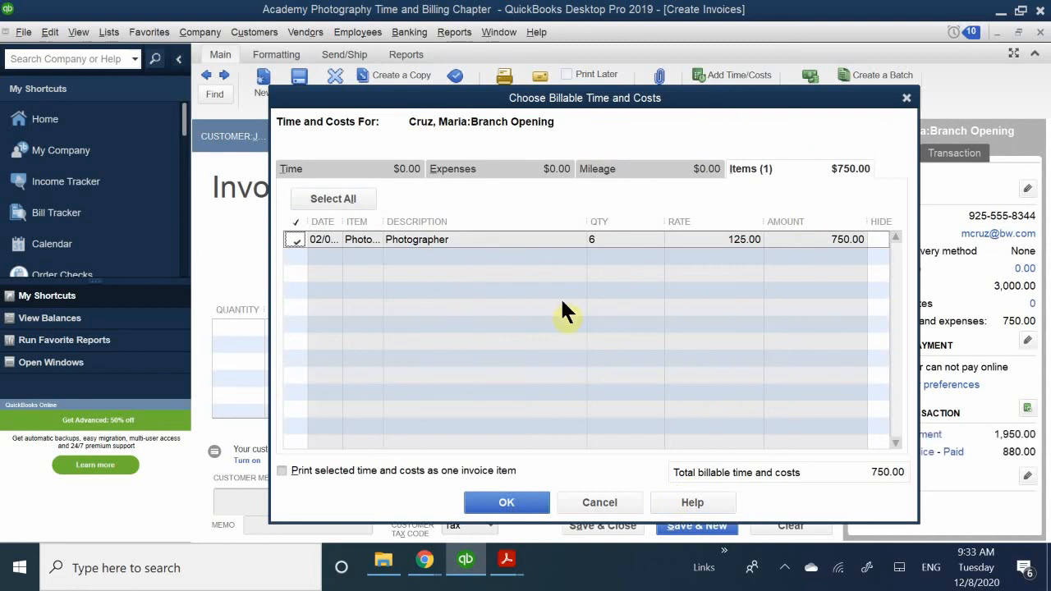
left_click(492, 504)
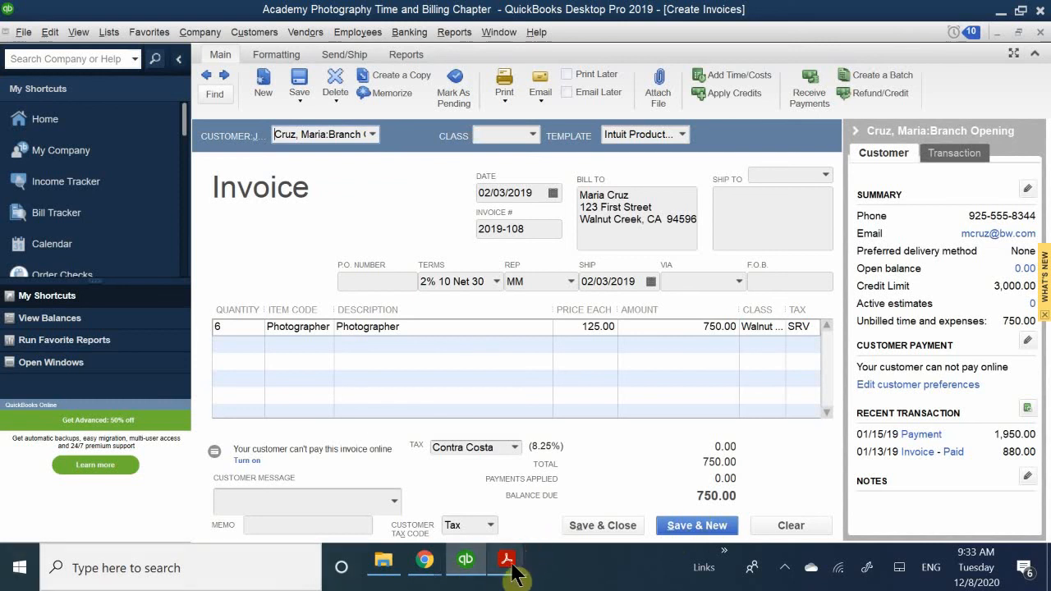
Examine the remaining invoicing steps and the sample invoice in Figure 9-24 of the QB CH 9 PDF in Acrobat Reader.
mouse_move(510, 575)
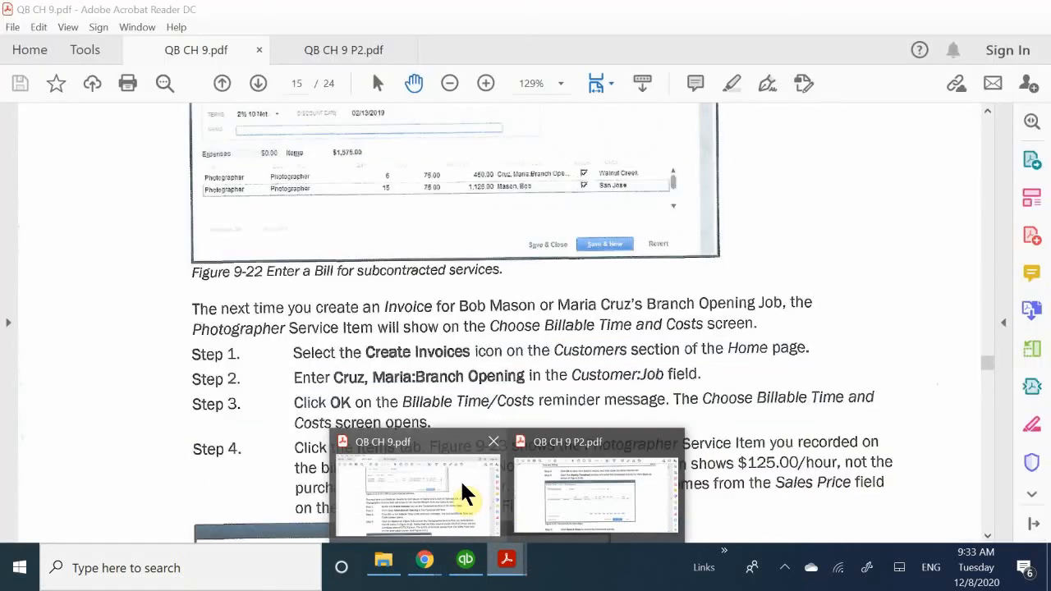
left_click(462, 492)
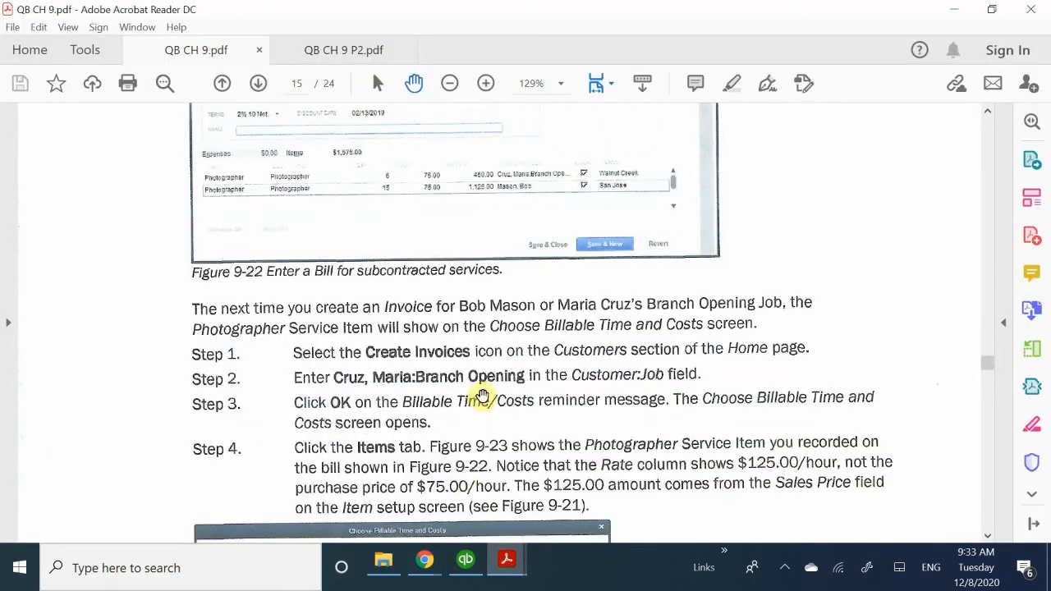
scroll(488, 393, "down", 10)
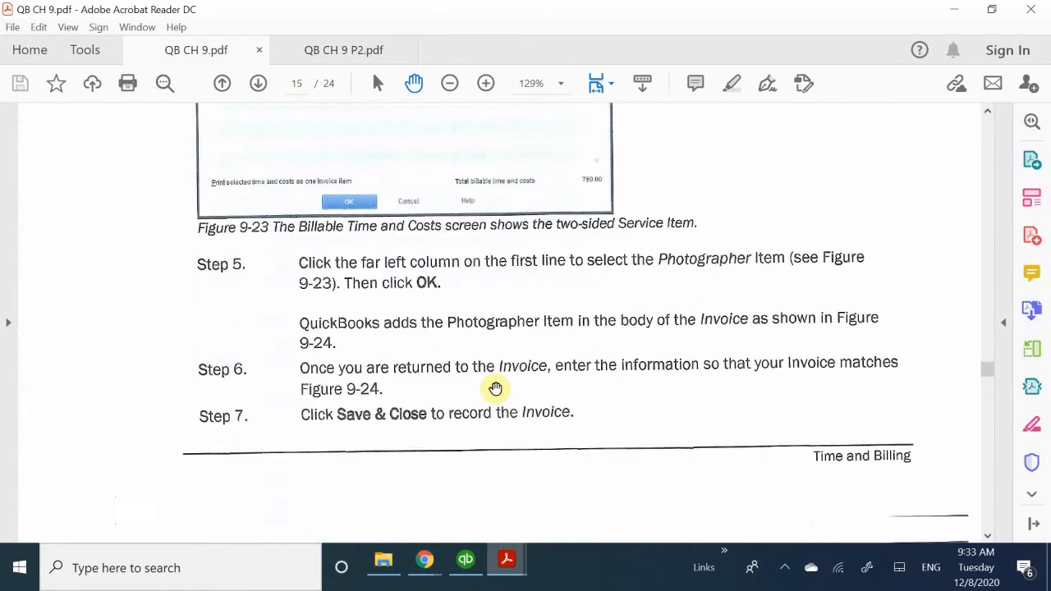
scroll(495, 388, "down", 10)
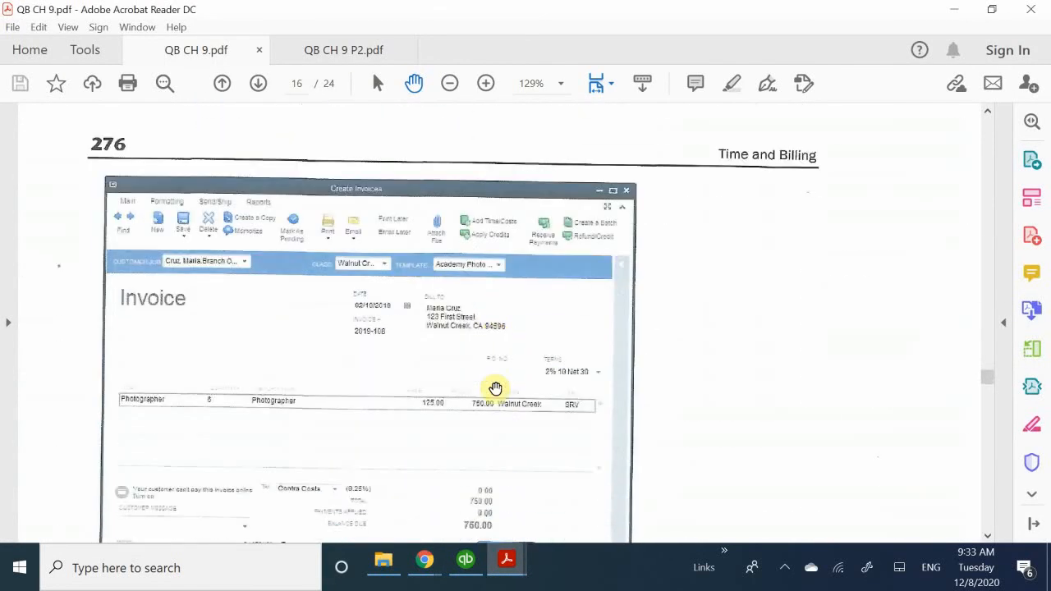
scroll(495, 388, "down", 2)
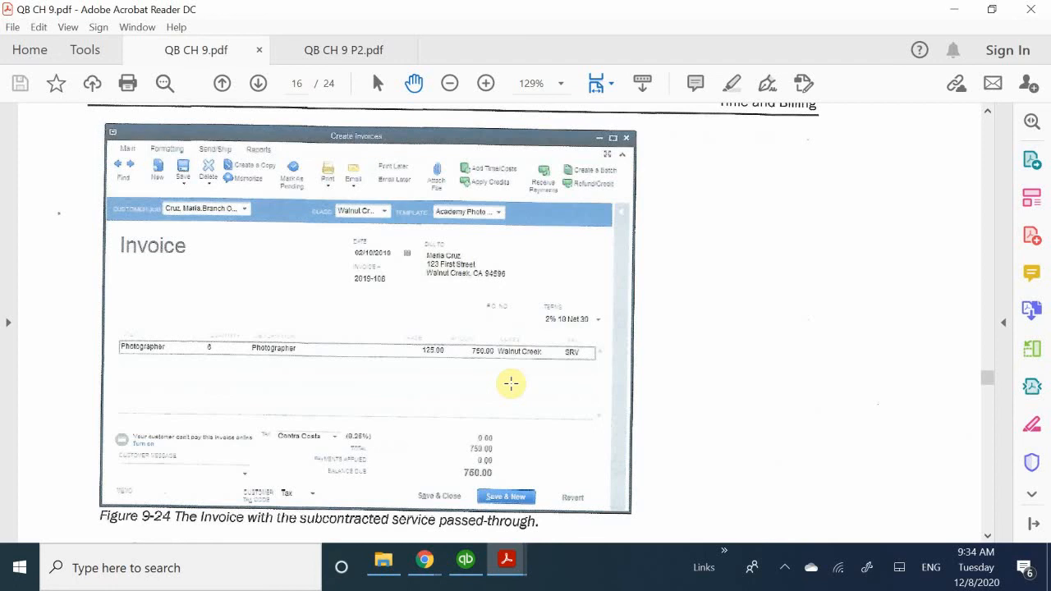
scroll(511, 383, "down", 10)
scroll(511, 383, "down", 1)
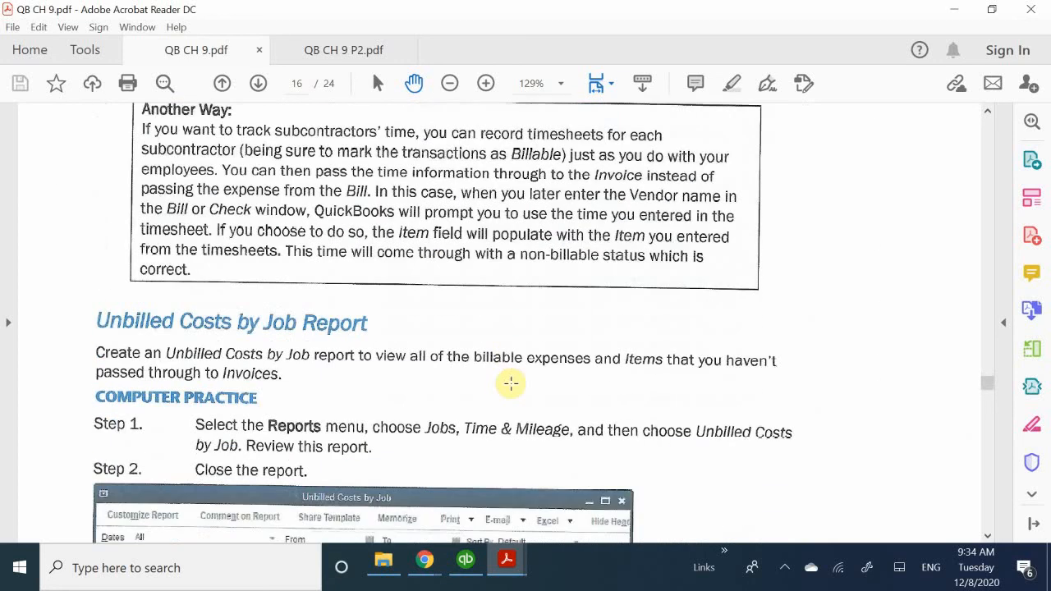
scroll(511, 383, "up", 6)
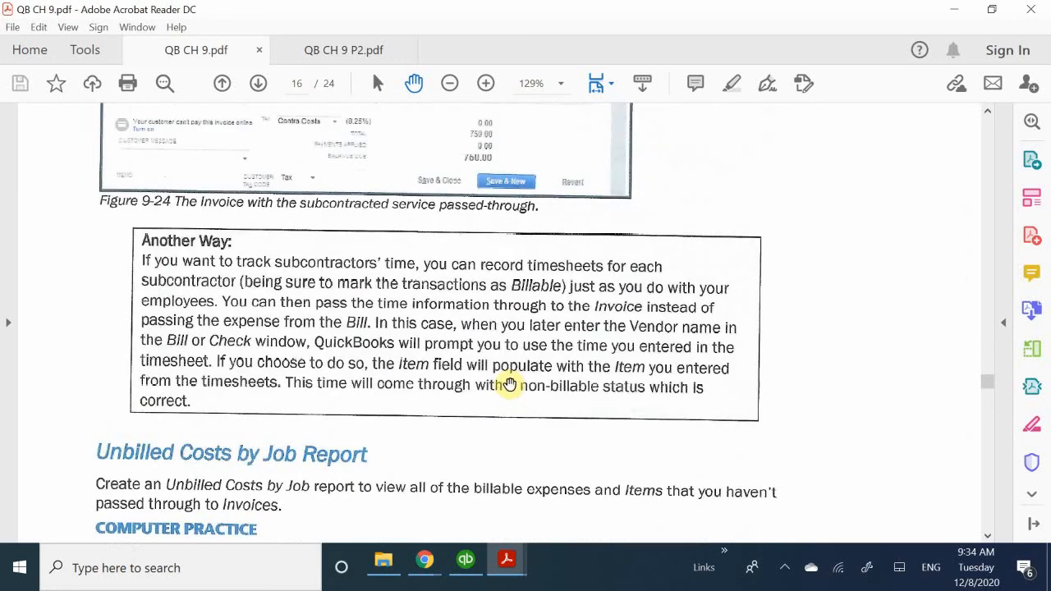
scroll(510, 383, "up", 3)
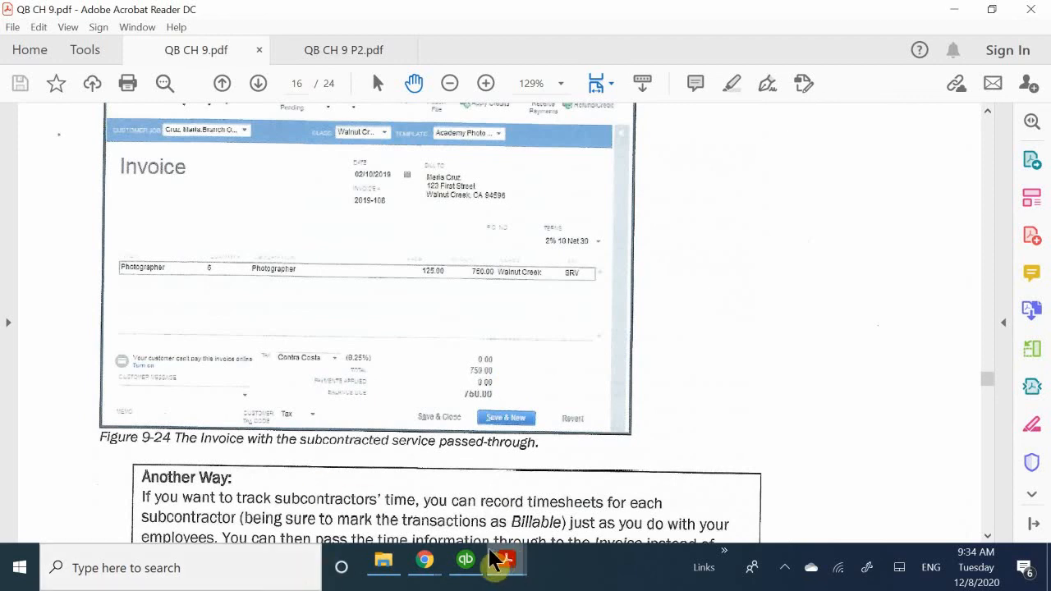
Return to QuickBooks and save and close the Branch Opening invoice.
mouse_move(465, 565)
left_click(457, 500)
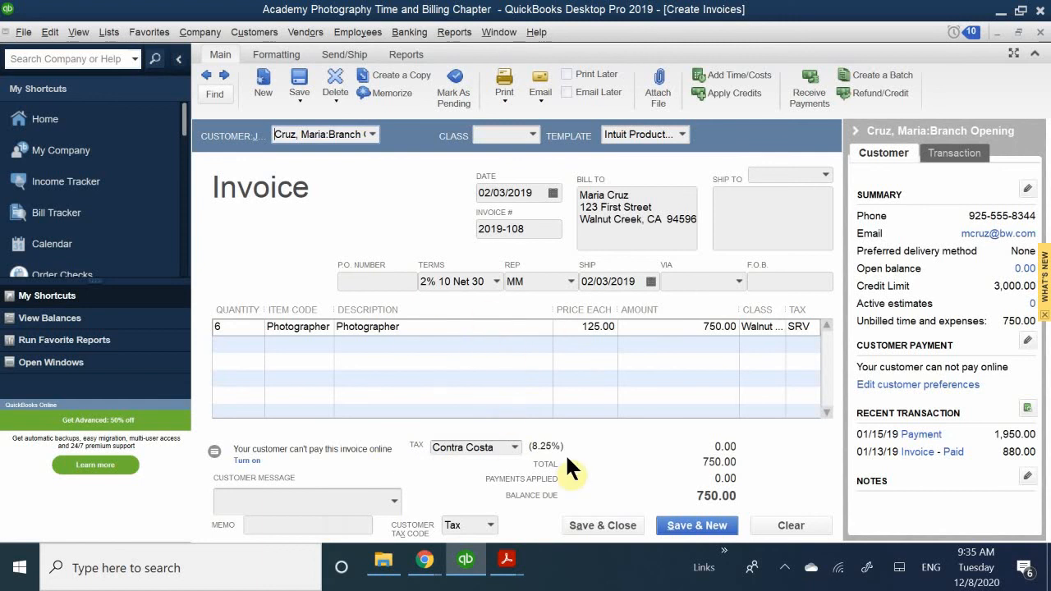
left_click(589, 519)
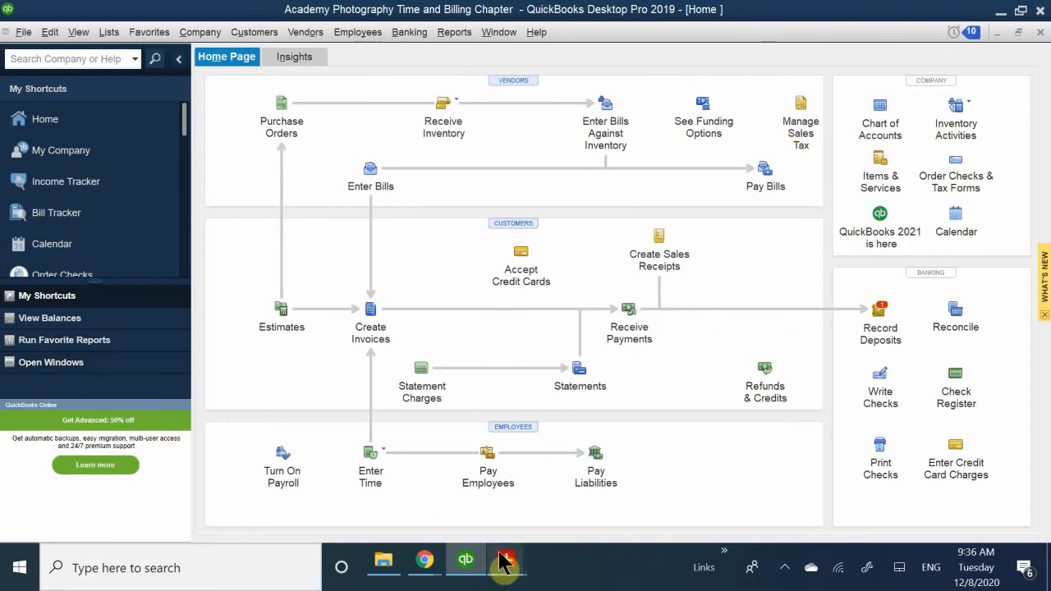
Switch to the QB CH 9 PDF in Acrobat Reader and look through the Unbilled Costs by Job and Billable Time sections.
mouse_move(506, 563)
left_click(441, 493)
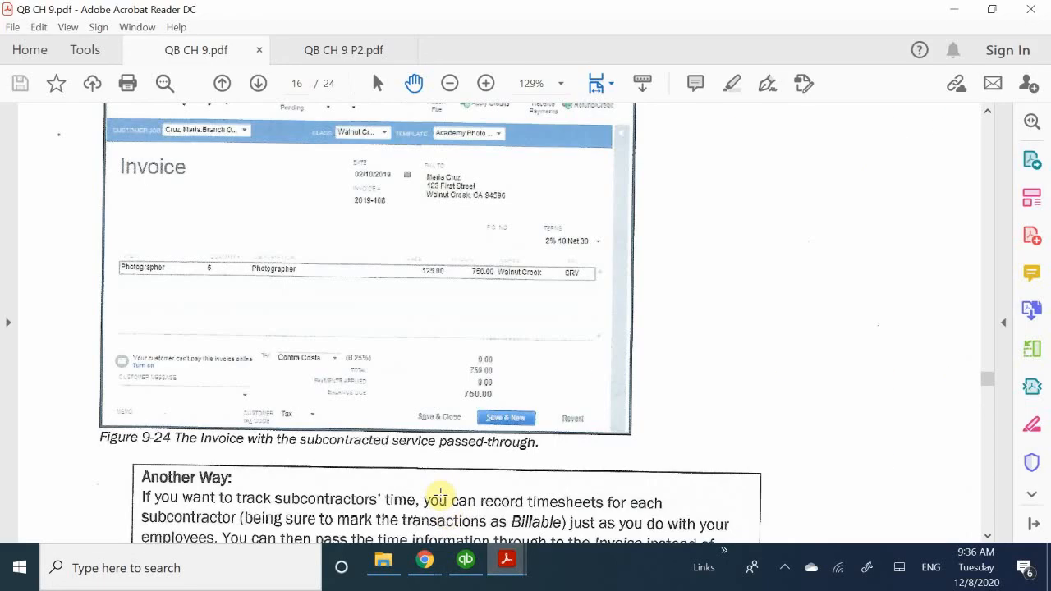
scroll(202, 388, "down", 15)
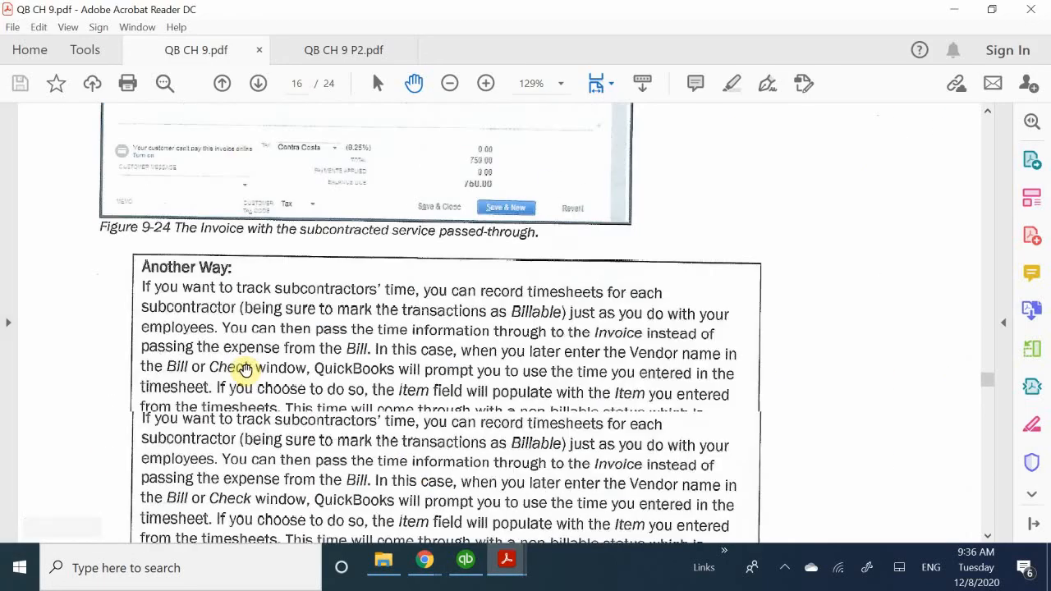
scroll(246, 370, "down", 5)
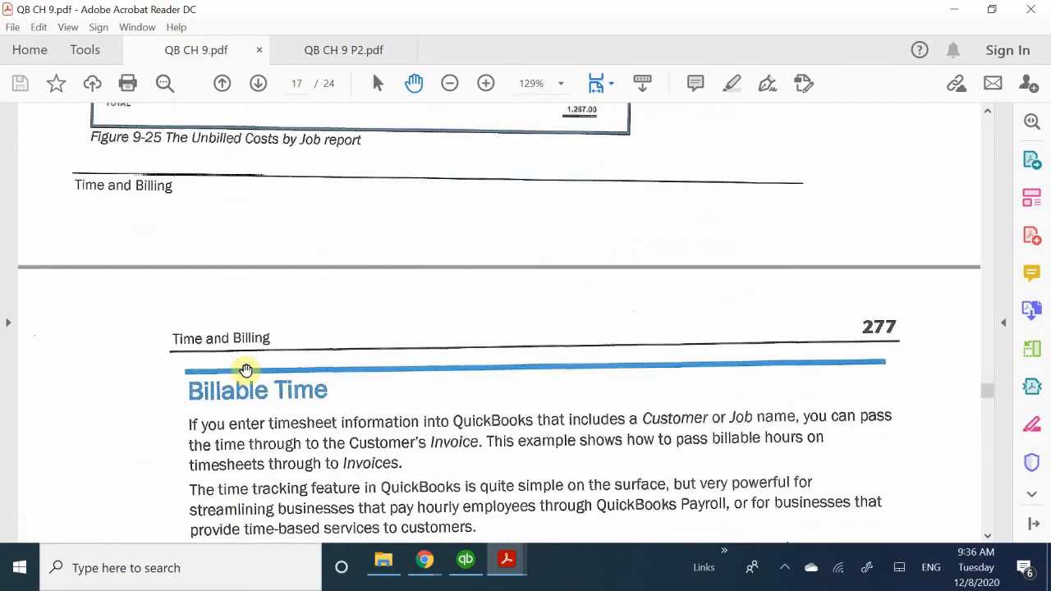
scroll(246, 371, "down", 2)
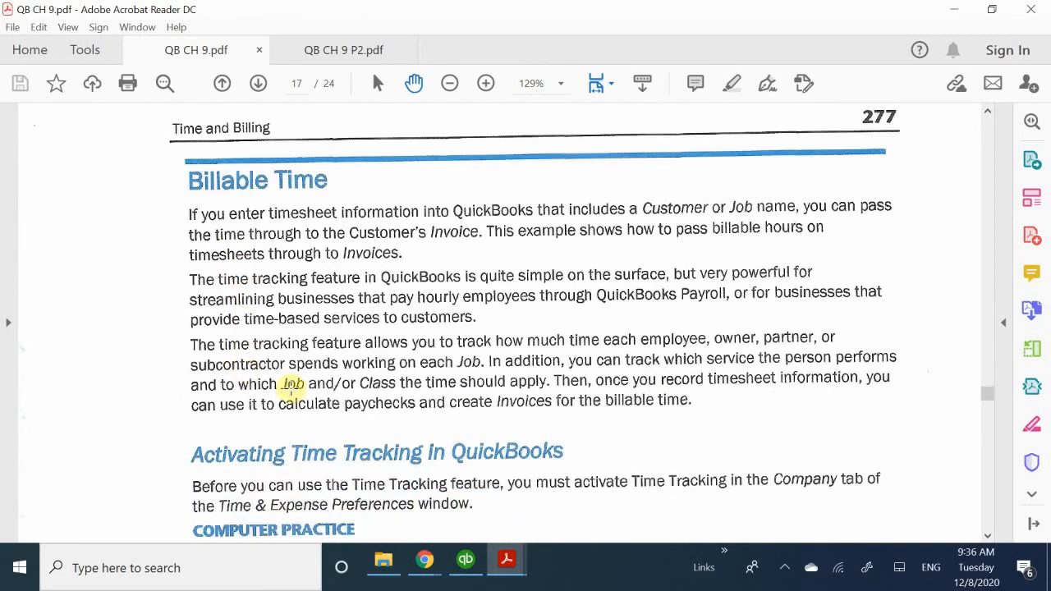
scroll(292, 388, "up", 8)
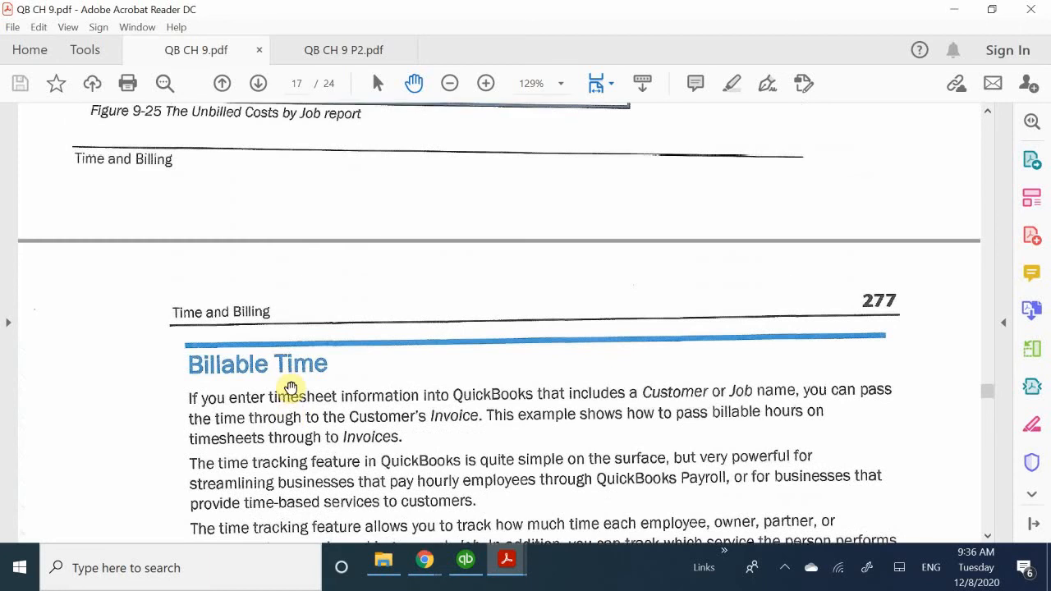
scroll(292, 387, "down", 7)
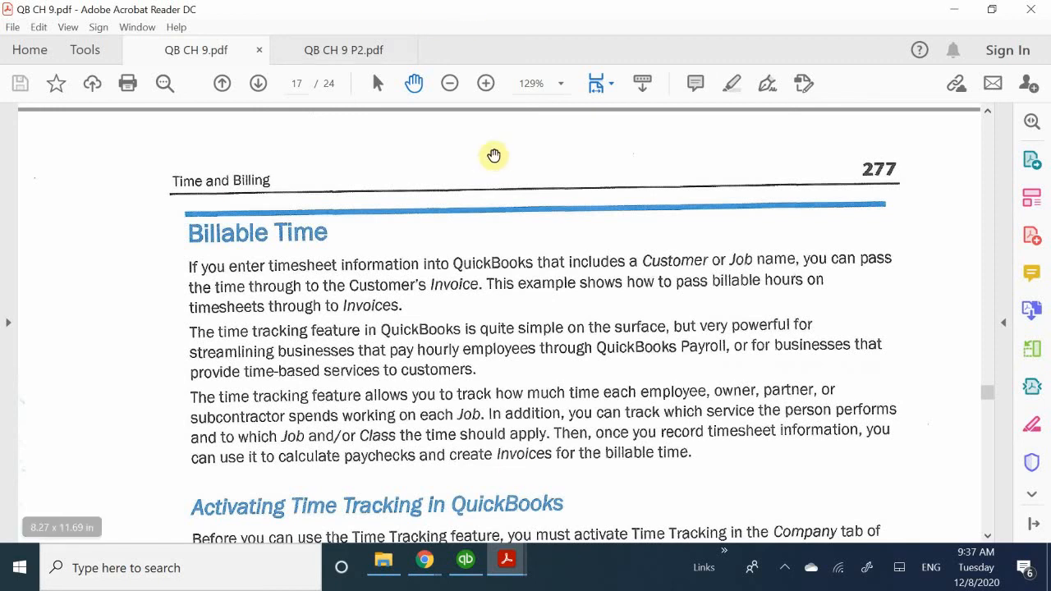
left_click(784, 567)
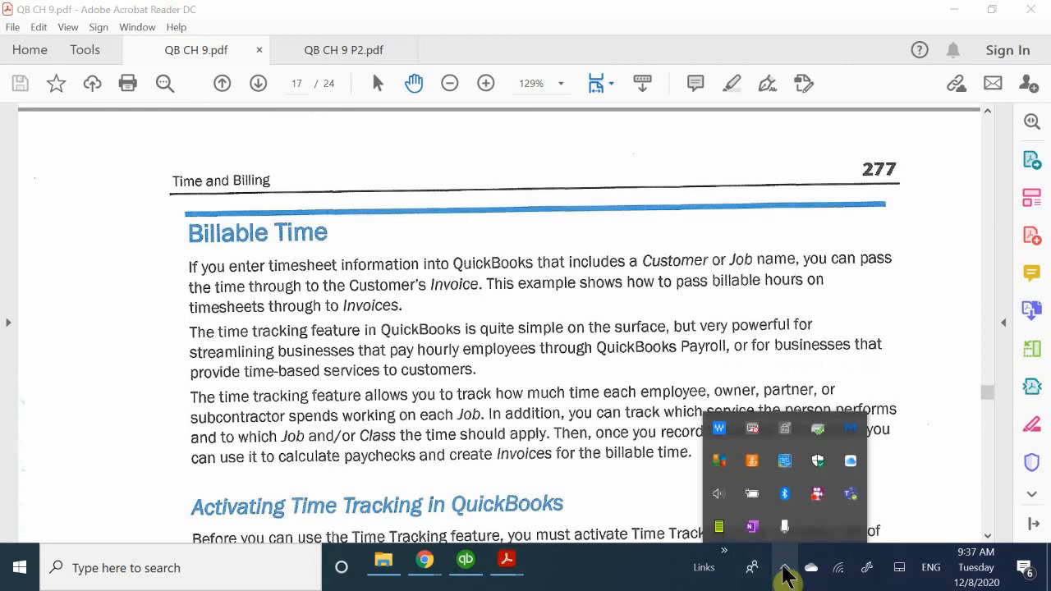
right_click(821, 495)
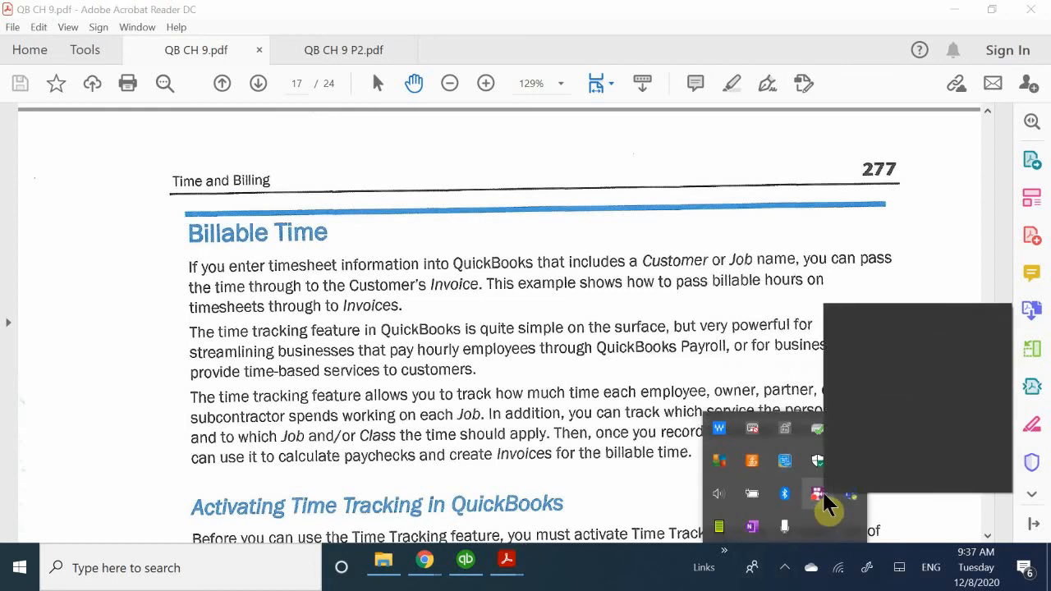